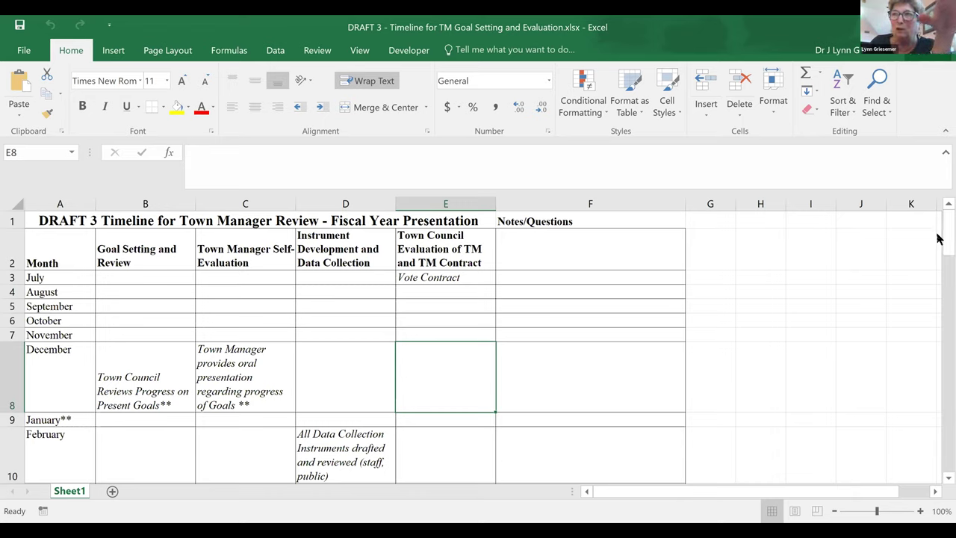
# - Review April's self-evaluation entry and the contract excerpt and questions under "Items to include in the GOL Report? Separate Memo?"
pyautogui.moveTo(939, 241); pyautogui.dragTo(938, 319)
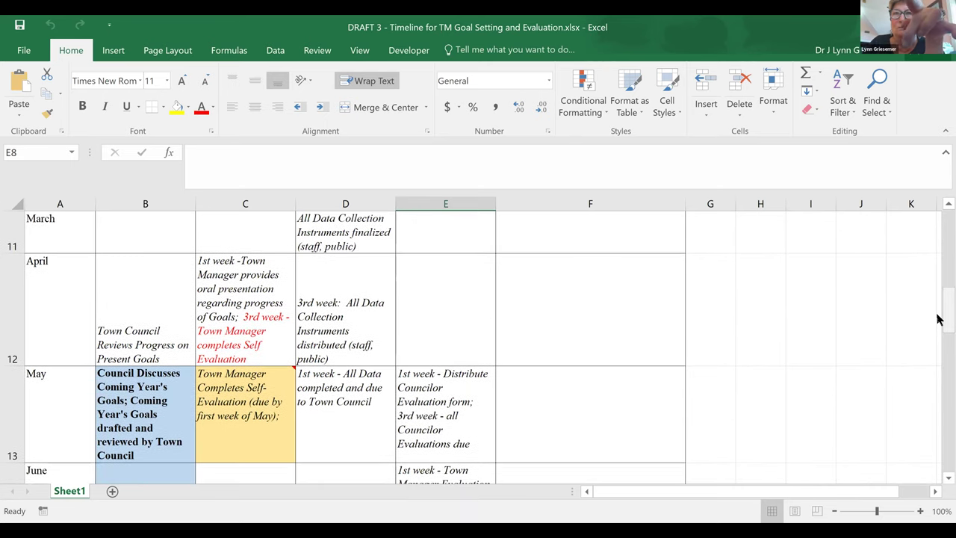
pyautogui.click(245, 315)
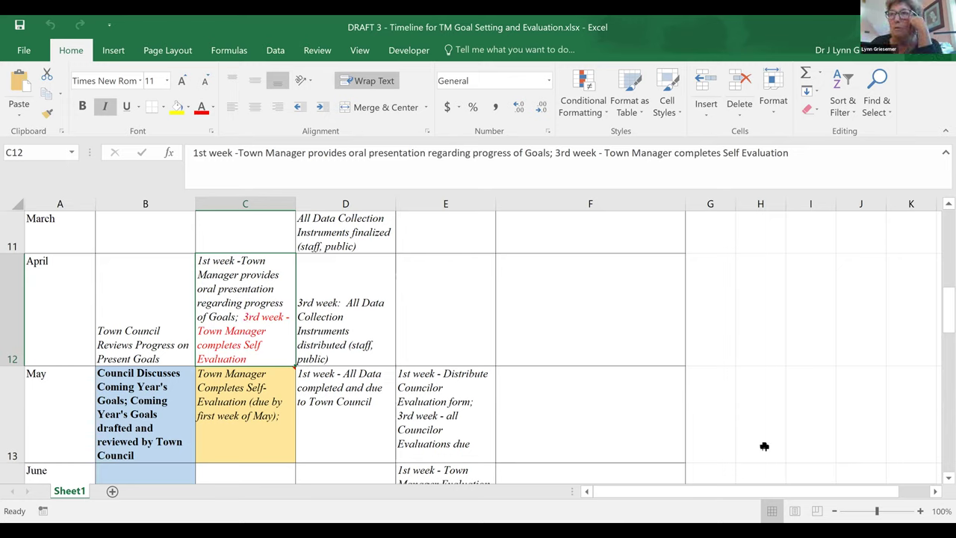
pyautogui.moveTo(938, 316); pyautogui.dragTo(939, 431)
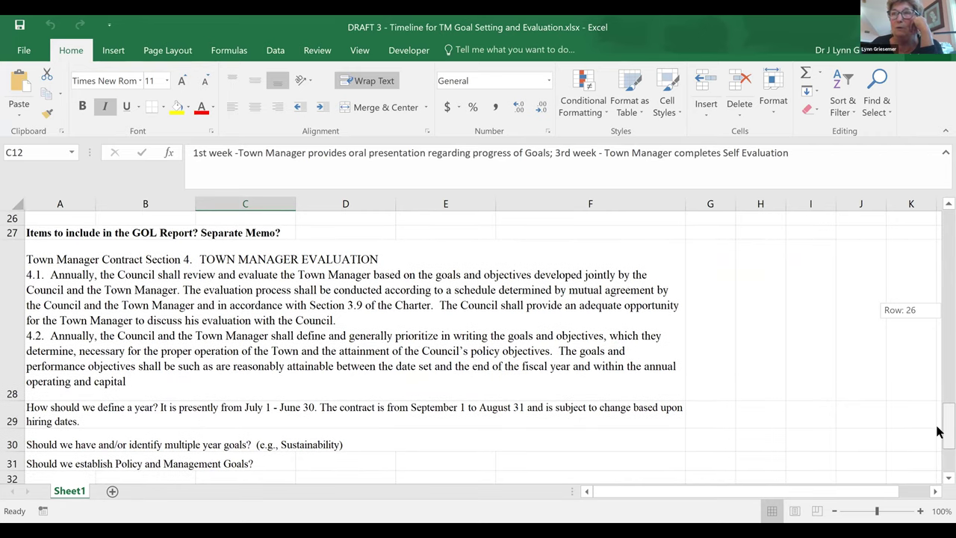
pyautogui.moveTo(938, 432)
pyautogui.mouseDown()
pyautogui.moveTo(938, 459)
pyautogui.moveTo(938, 441)
pyautogui.mouseUp()
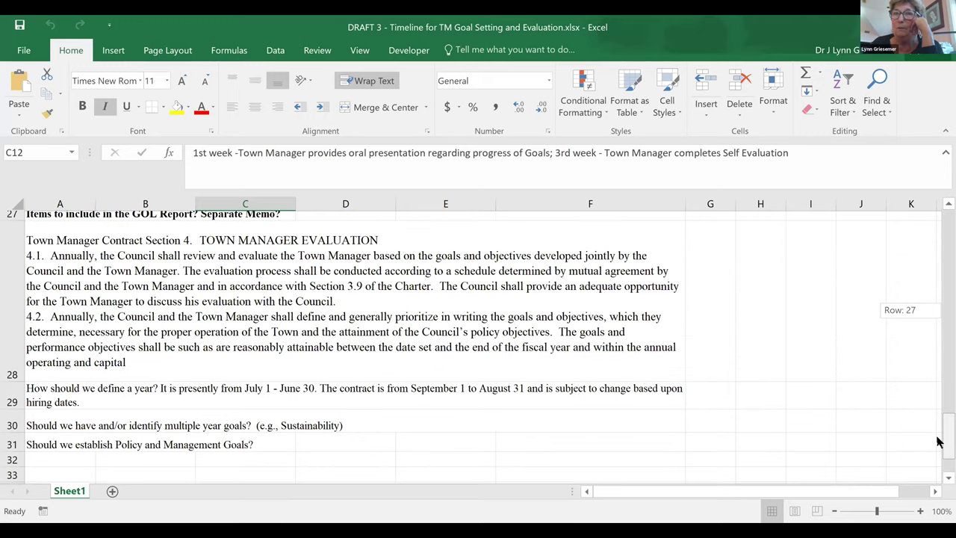
pyautogui.moveTo(939, 441); pyautogui.dragTo(939, 442)
pyautogui.click(35, 449)
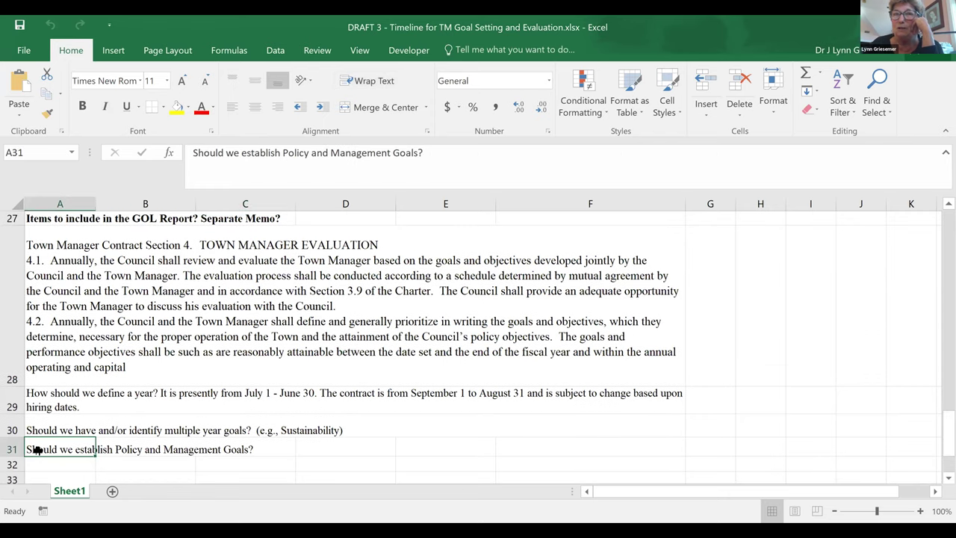
pyautogui.moveTo(35, 449); pyautogui.dragTo(254, 450)
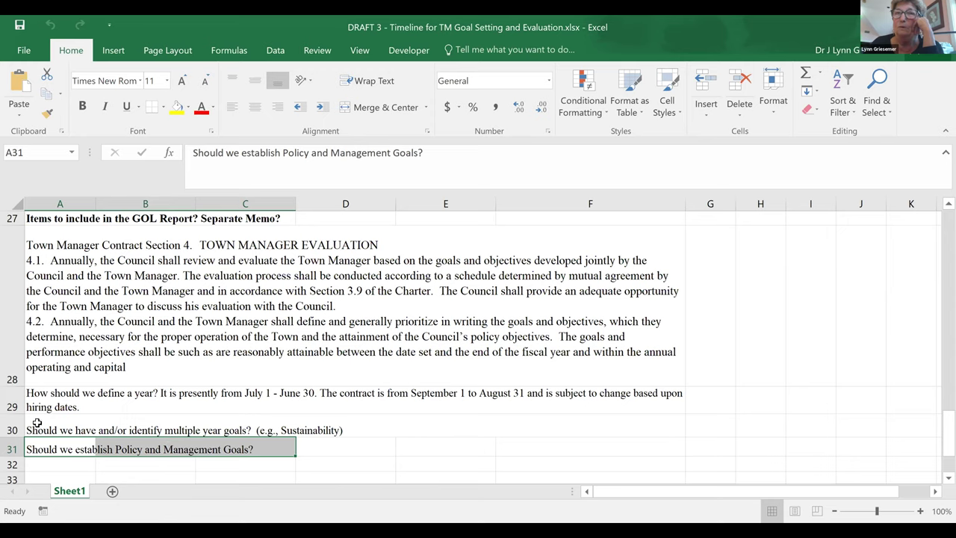
pyautogui.click(41, 424)
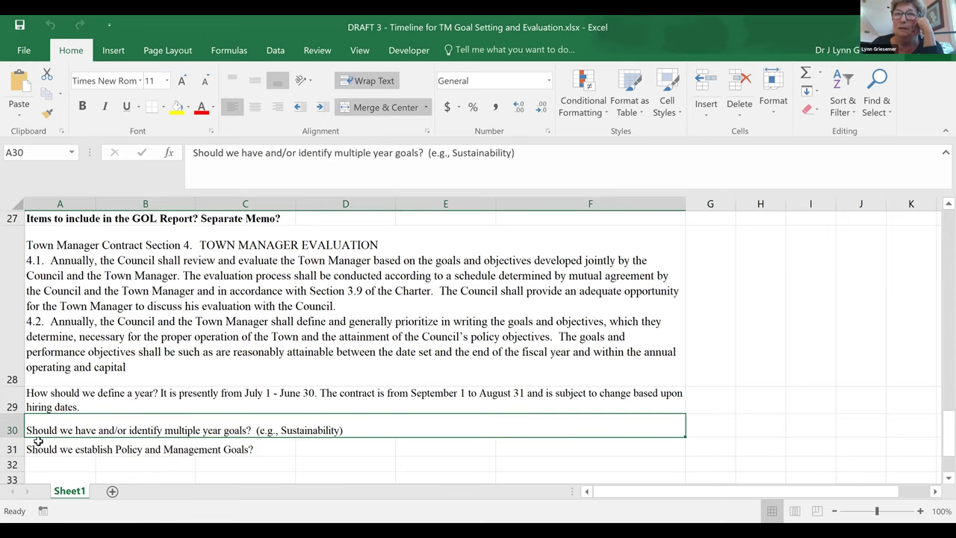
pyautogui.click(41, 395)
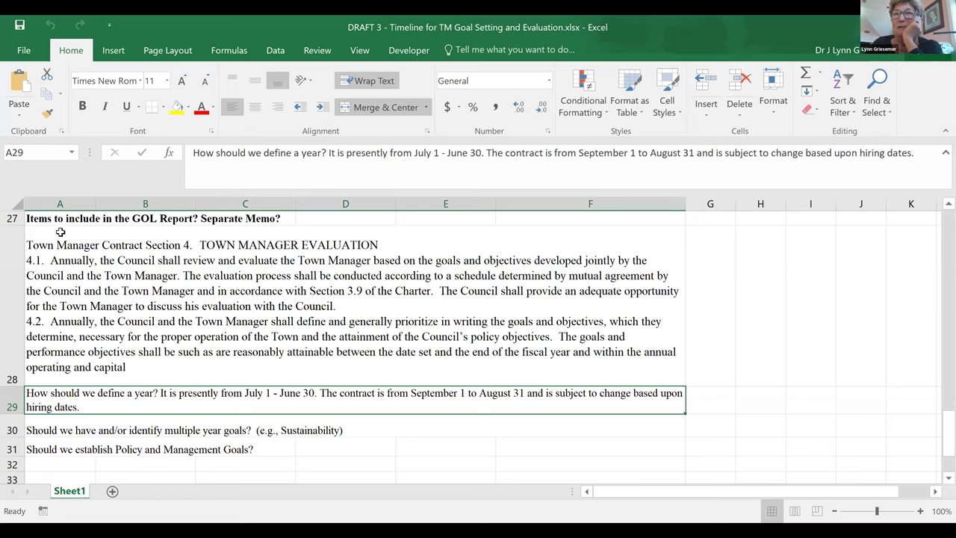
pyautogui.click(87, 245)
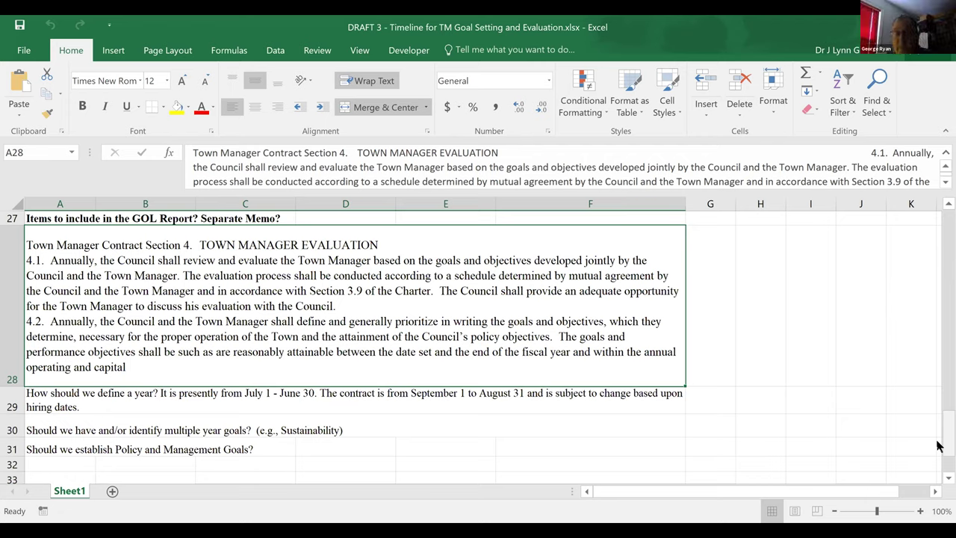
pyautogui.moveTo(939, 446); pyautogui.dragTo(938, 446)
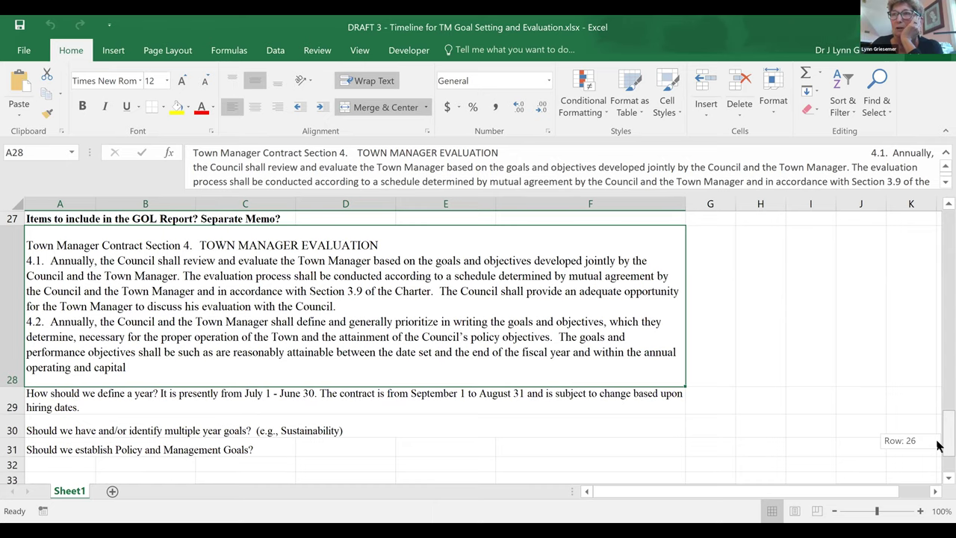
pyautogui.moveTo(939, 446); pyautogui.dragTo(938, 224)
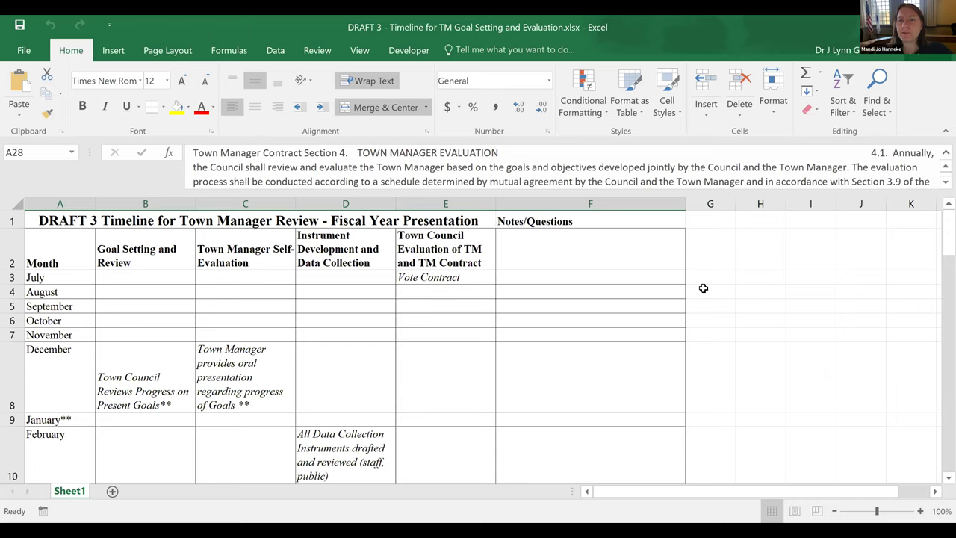
# - Set the font colour of "rd week - Town Manager completes Self Evaluation" in April's self-evaluation cell to Automatic
pyautogui.moveTo(941, 219); pyautogui.dragTo(938, 308)
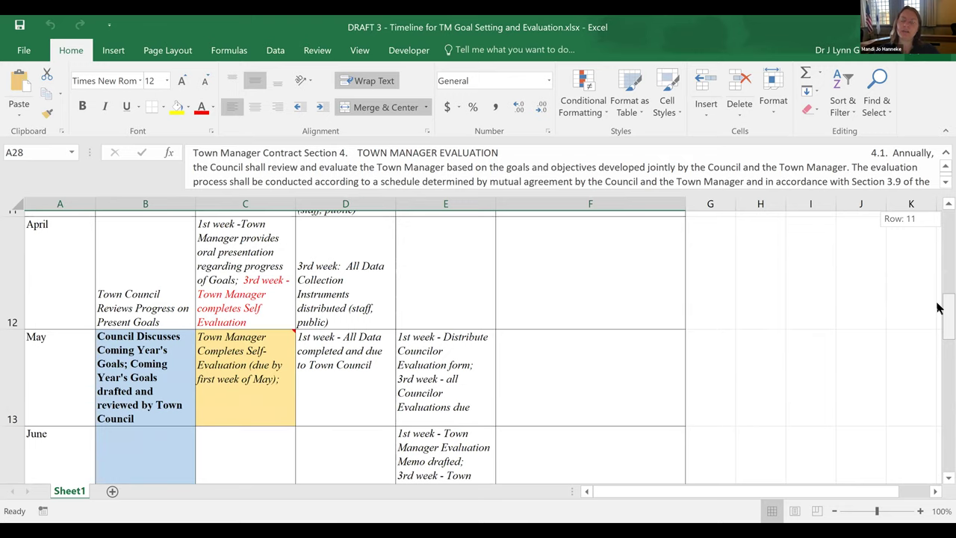
pyautogui.moveTo(938, 308); pyautogui.dragTo(939, 308)
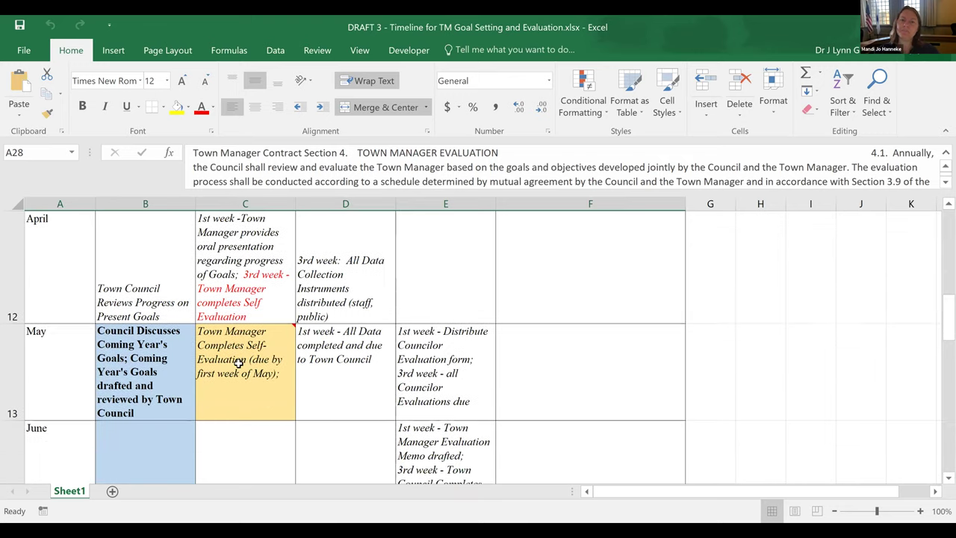
pyautogui.scroll(-1, 598, 336)
pyautogui.moveTo(237, 362)
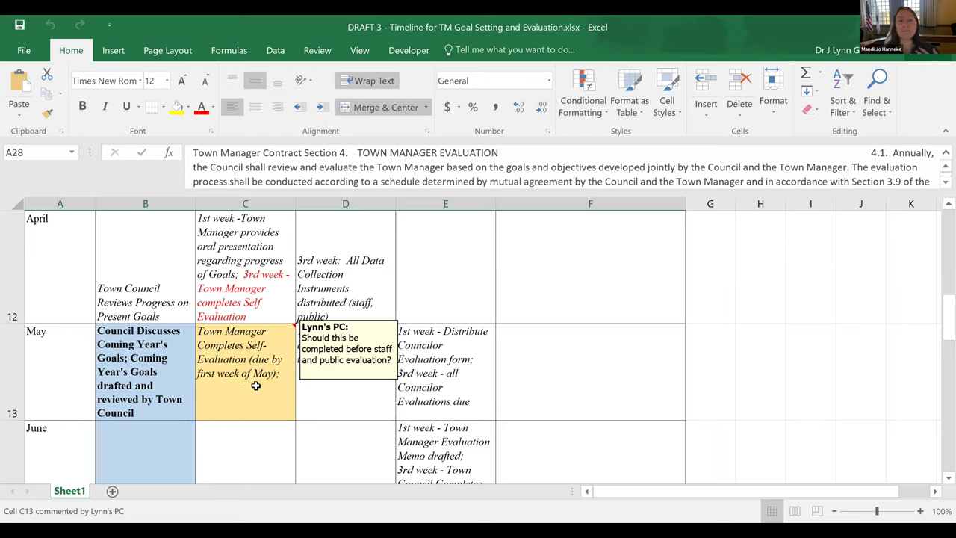
pyautogui.click(241, 303)
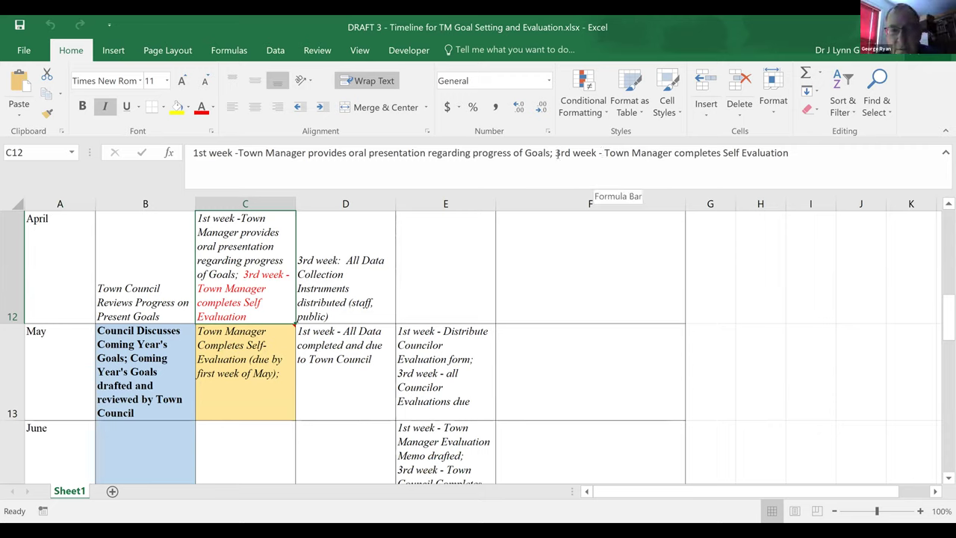
pyautogui.moveTo(554, 152); pyautogui.dragTo(597, 152)
pyautogui.moveTo(674, 157); pyautogui.dragTo(753, 158)
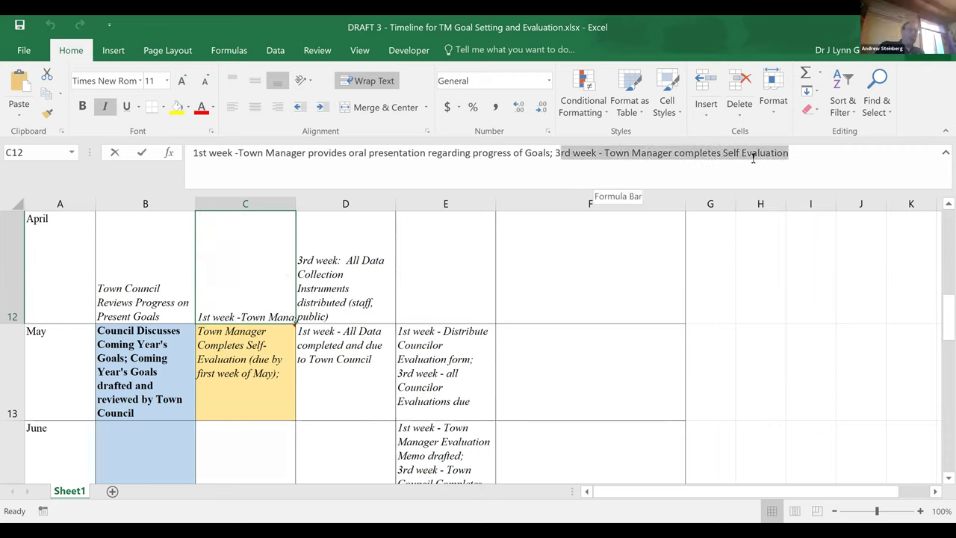
pyautogui.click(214, 111)
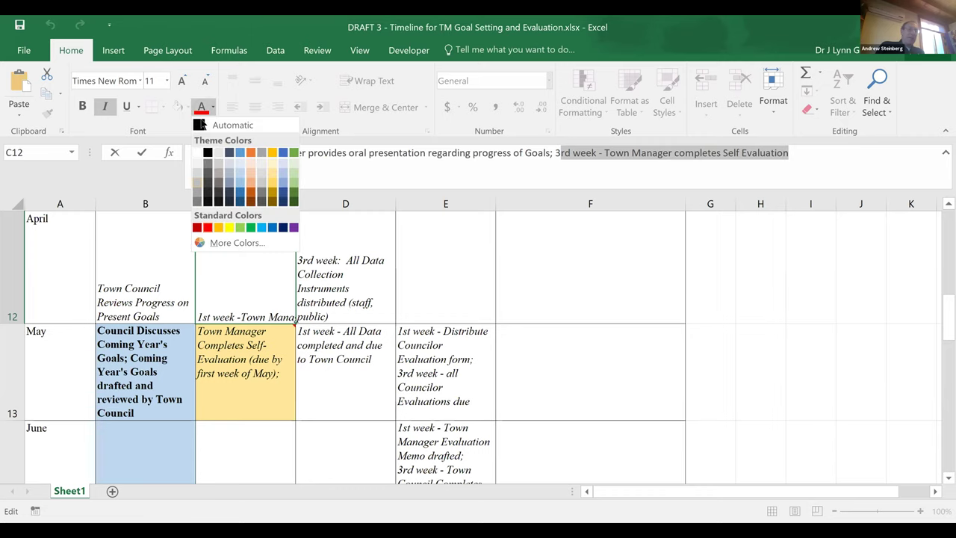
pyautogui.click(201, 127)
pyautogui.click(321, 395)
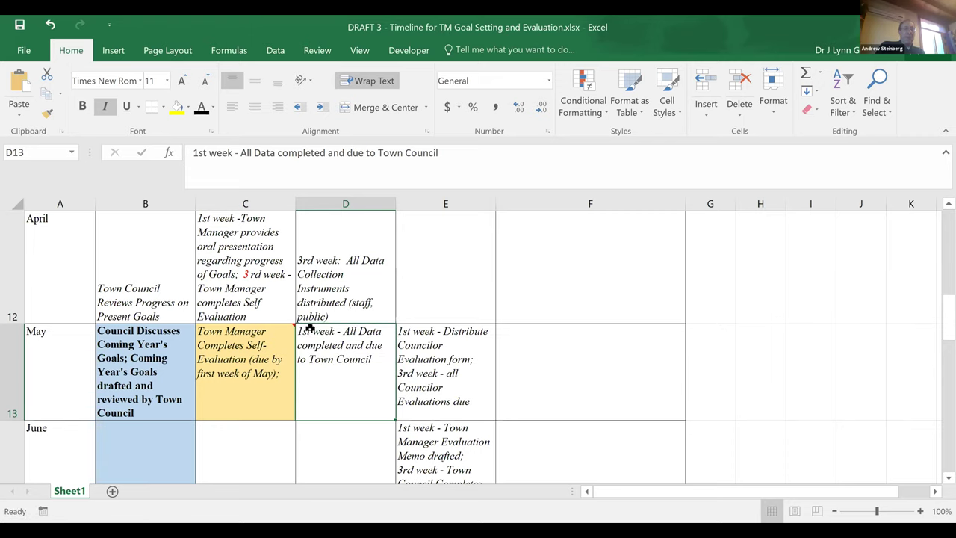
# - Examine the December goal-progress entries, and compare April's data collection entry with May's self-evaluation entry and its comment
pyautogui.moveTo(939, 323); pyautogui.dragTo(940, 243)
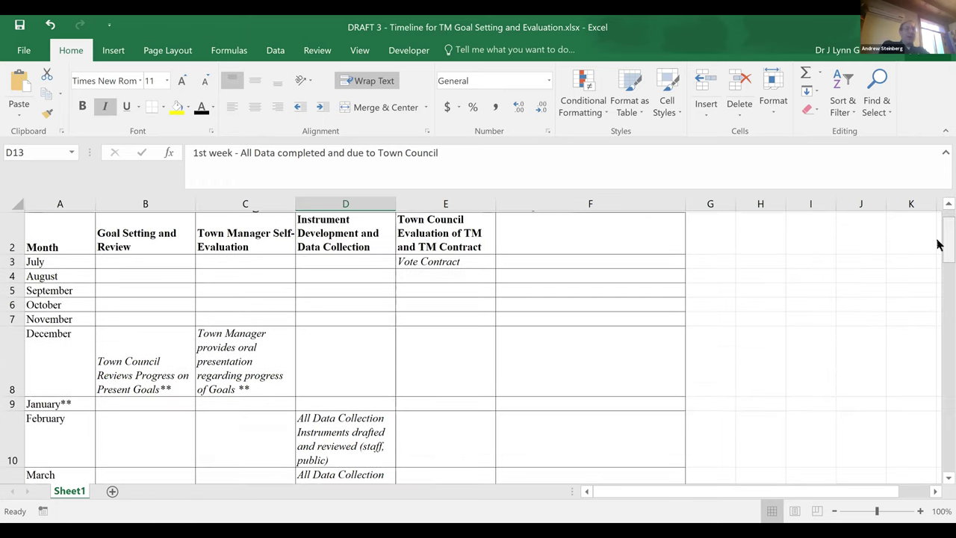
pyautogui.click(137, 366)
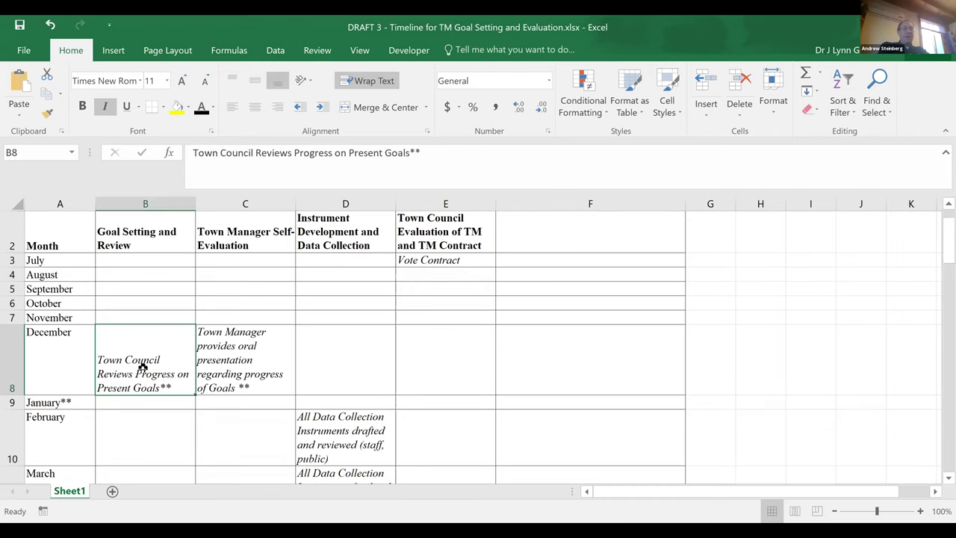
pyautogui.click(243, 366)
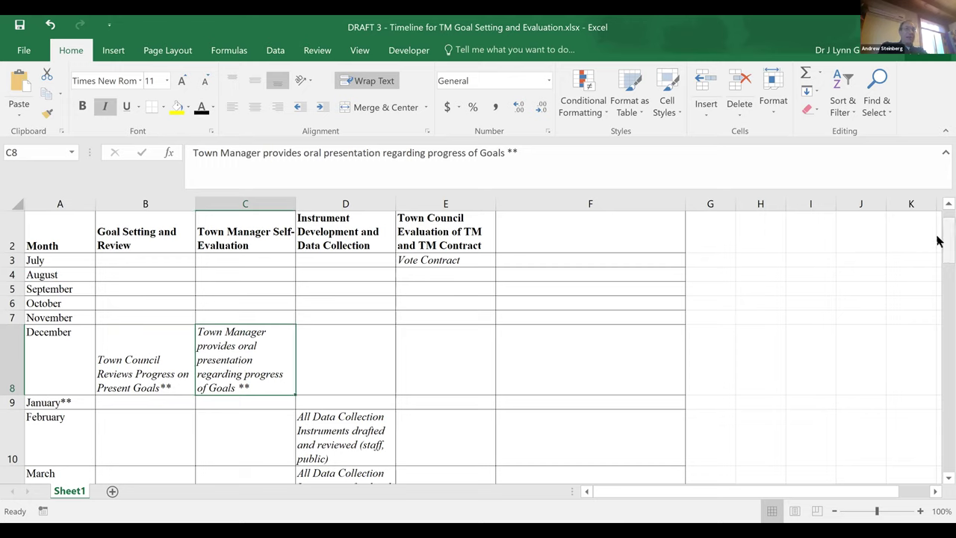
pyautogui.moveTo(939, 240)
pyautogui.mouseDown()
pyautogui.moveTo(939, 320)
pyautogui.moveTo(295, 329)
pyautogui.mouseUp()
pyautogui.moveTo(294, 329)
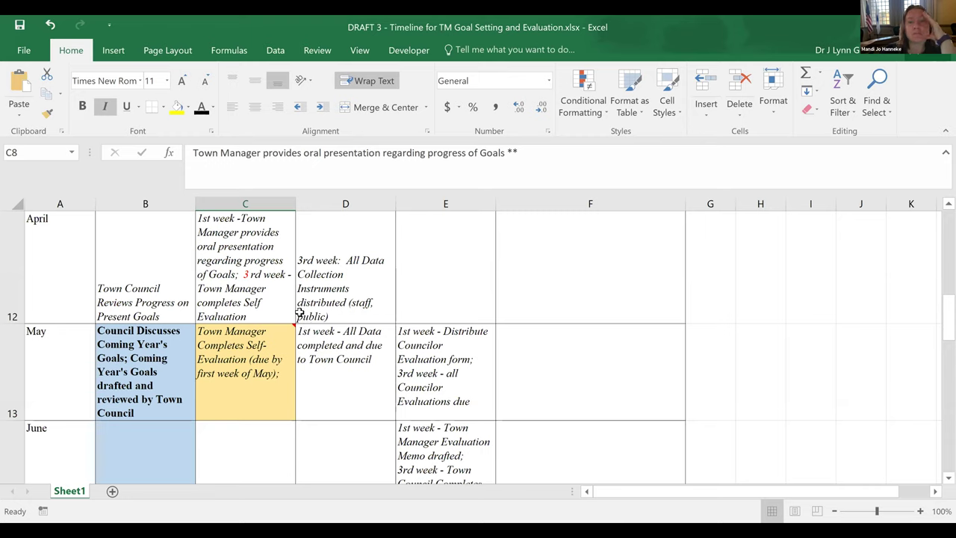
pyautogui.click(315, 272)
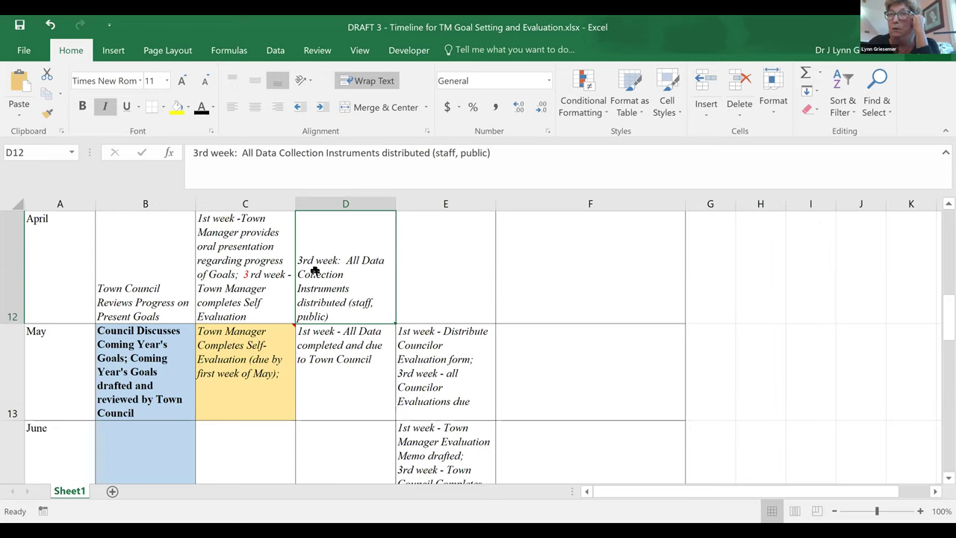
pyautogui.click(257, 349)
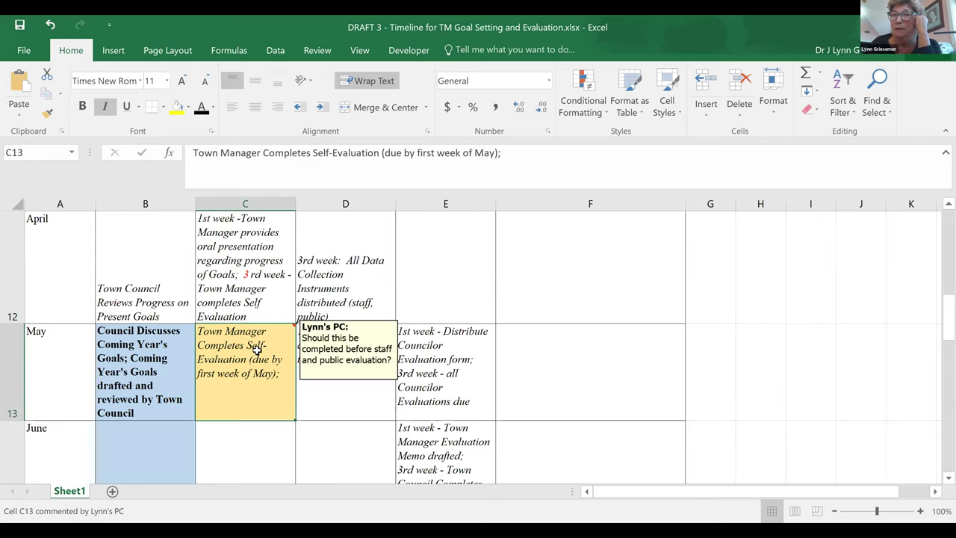
pyautogui.click(321, 278)
pyautogui.click(247, 341)
pyautogui.click(340, 276)
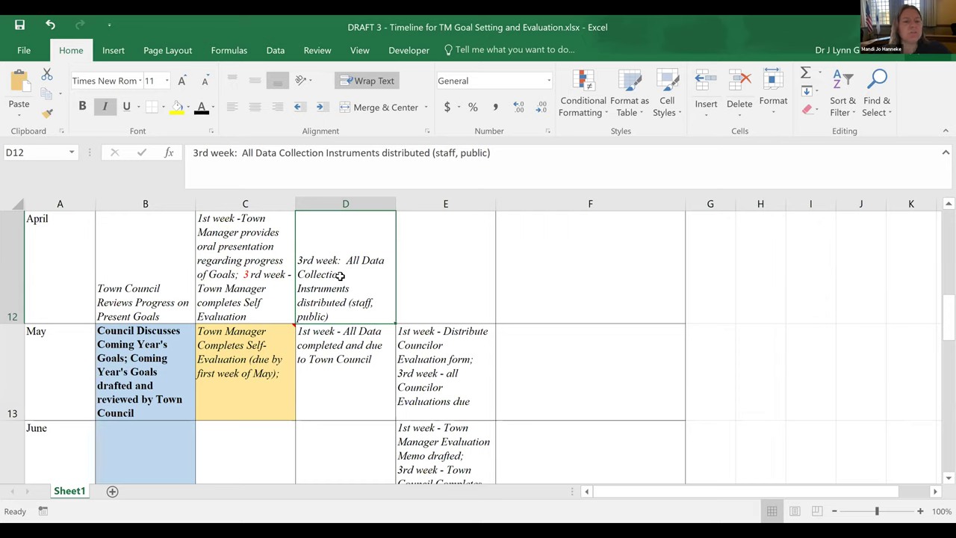
# - Recolour the remaining red "3" of "3rd week" in April's self-evaluation cell C12 to black
pyautogui.click(239, 298)
pyautogui.moveTo(570, 152); pyautogui.dragTo(550, 152)
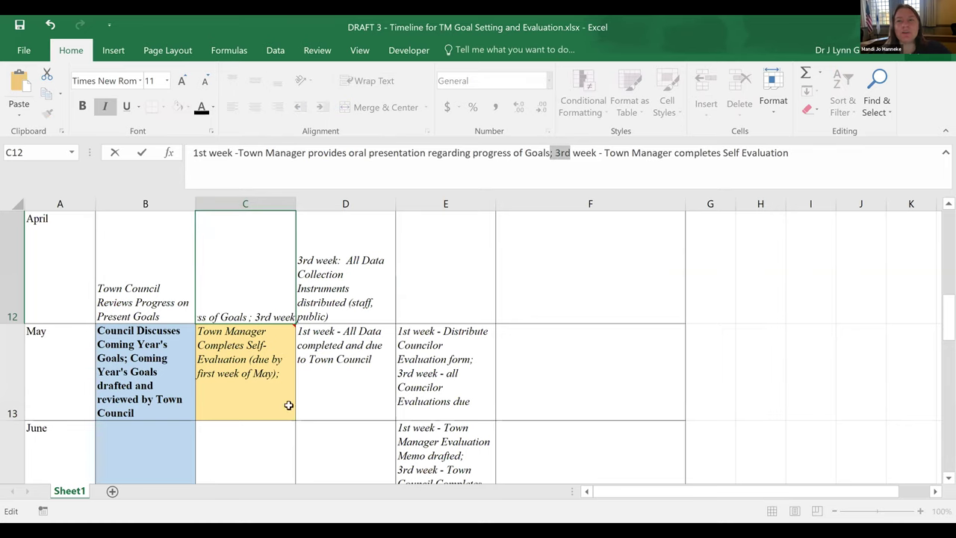
pyautogui.click(249, 376)
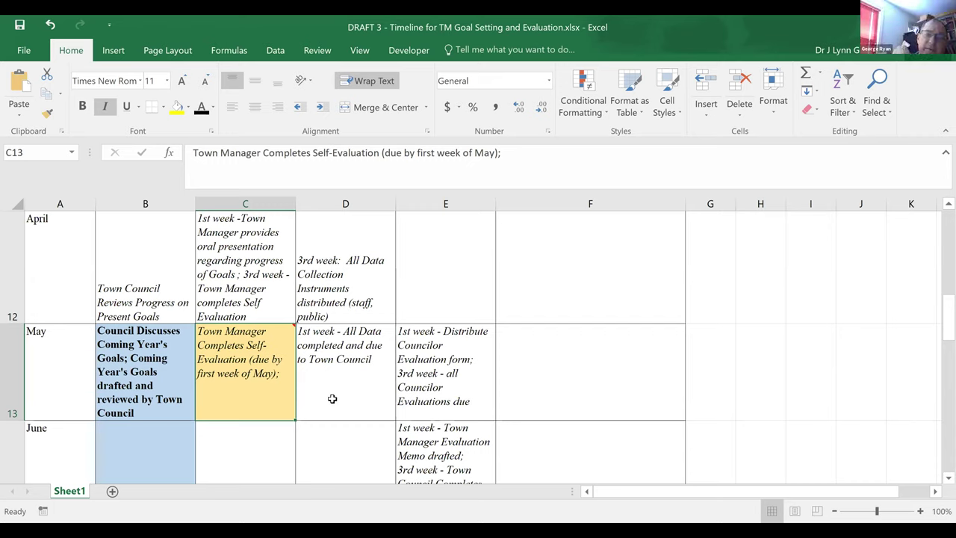
# - Delete the comment attached to May's Town Manager self-evaluation cell C13
pyautogui.moveTo(251, 388)
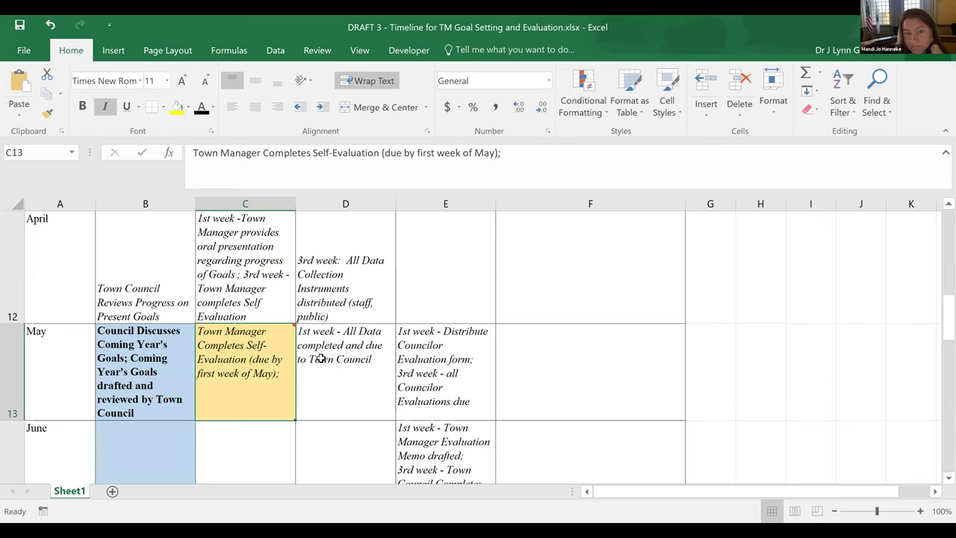
pyautogui.moveTo(295, 326)
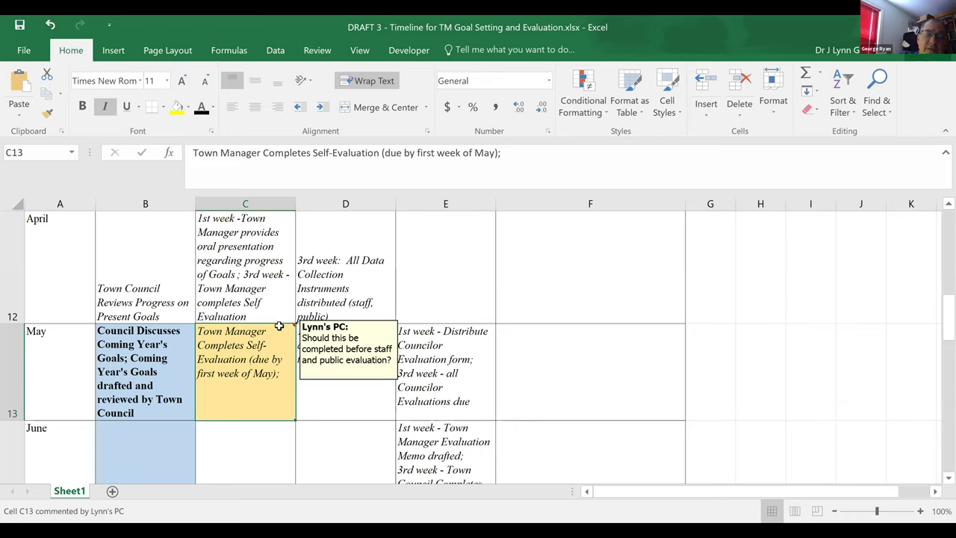
pyautogui.rightClick(279, 330)
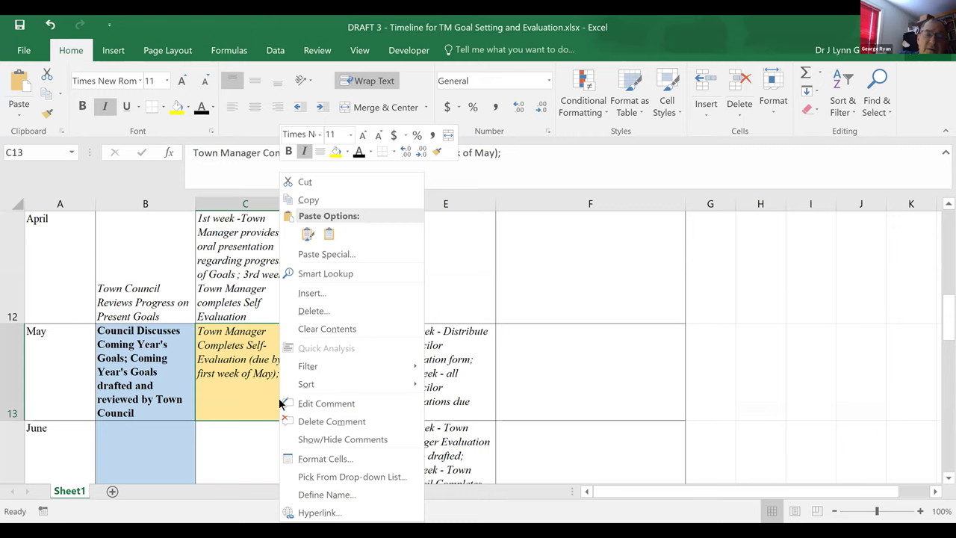
pyautogui.click(320, 423)
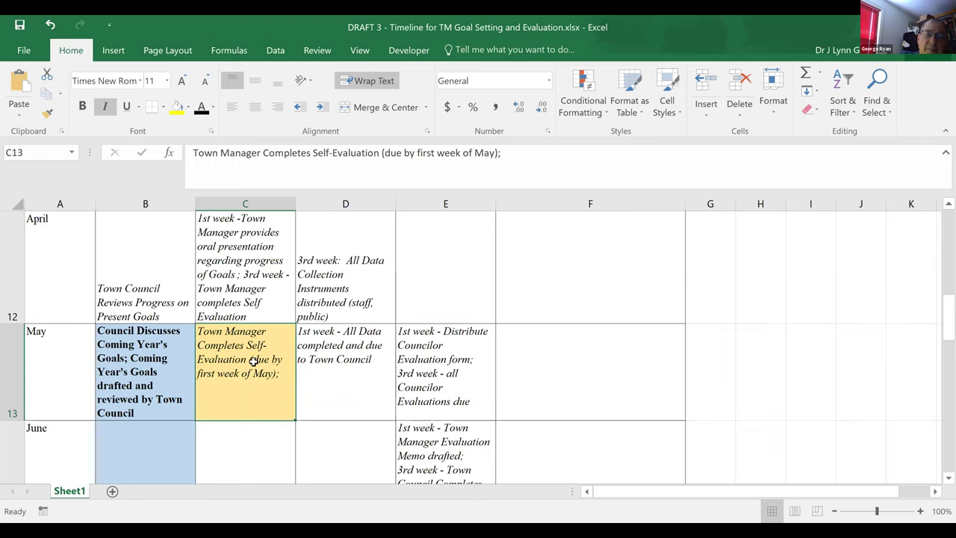
# - Review May's entries for self-evaluation, data collection and the Town Council evaluation in cells C13 to E13
pyautogui.click(359, 338)
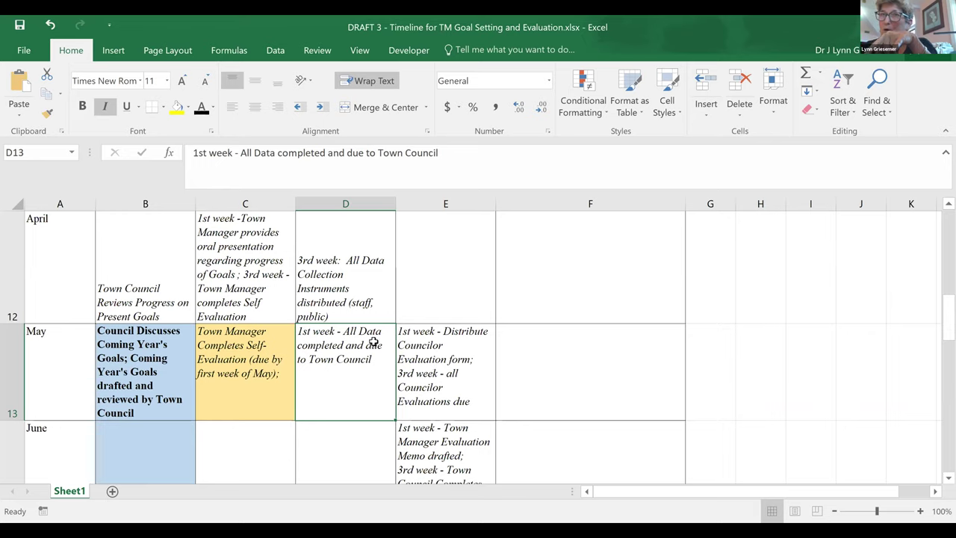
pyautogui.moveTo(212, 337); pyautogui.dragTo(424, 338)
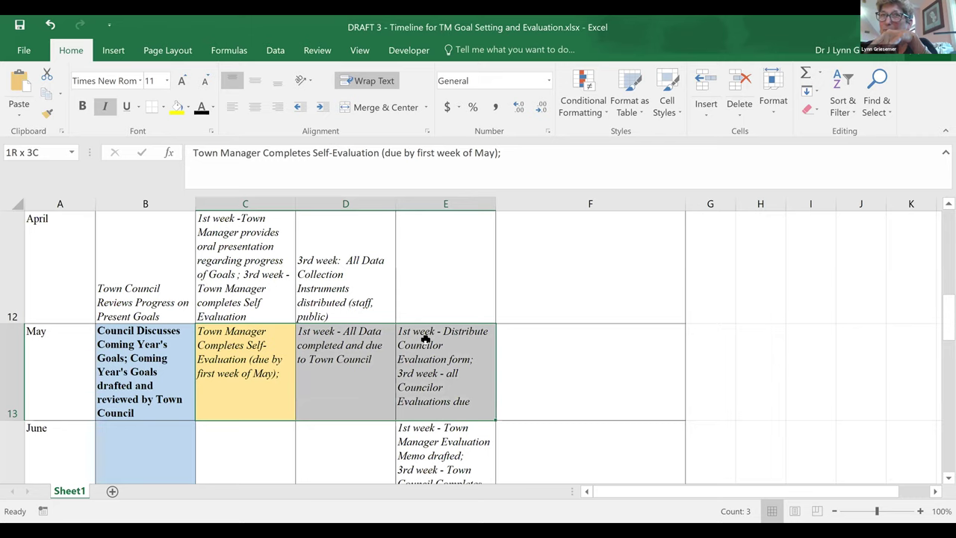
pyautogui.moveTo(425, 338); pyautogui.dragTo(423, 341)
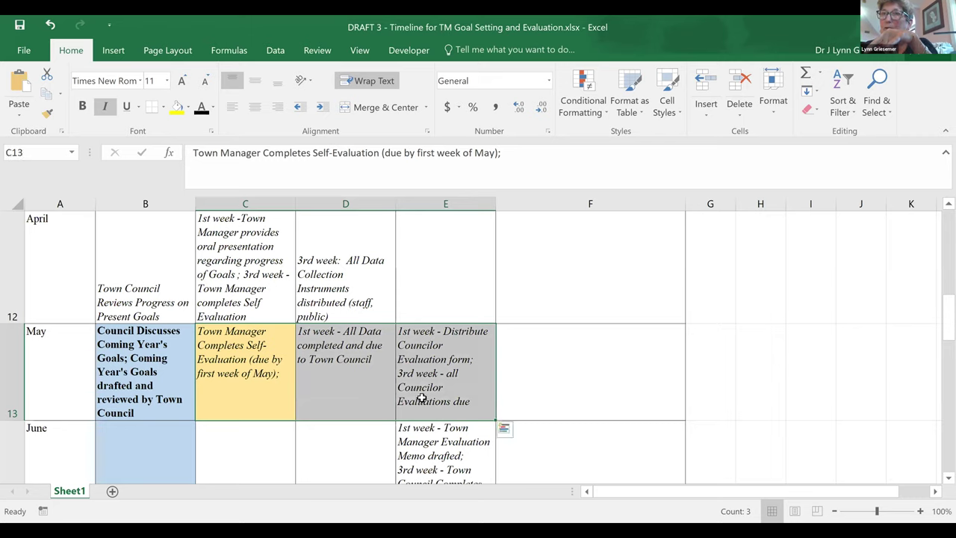
pyautogui.click(422, 398)
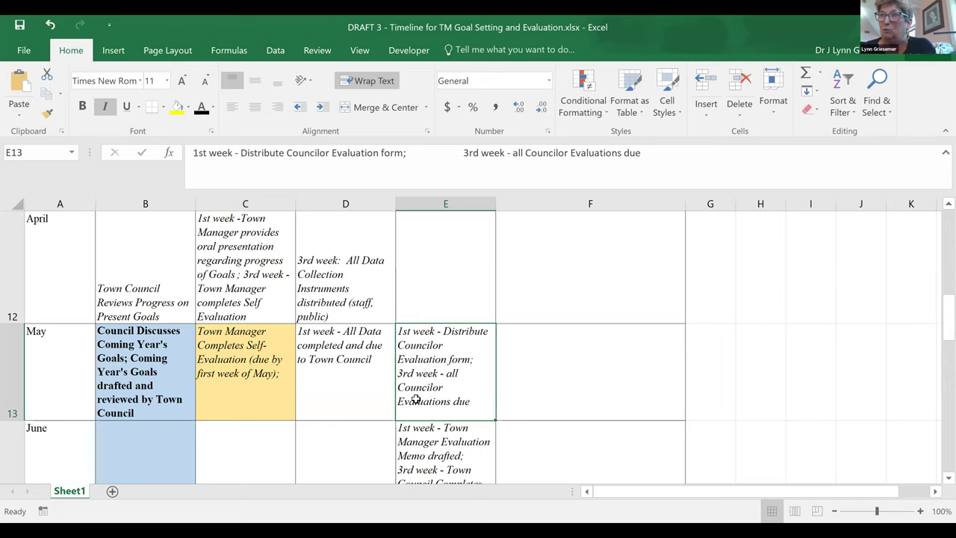
# - Review the Town Council evaluation and contract entries for June and July in cells E14 and E15
pyautogui.click(431, 440)
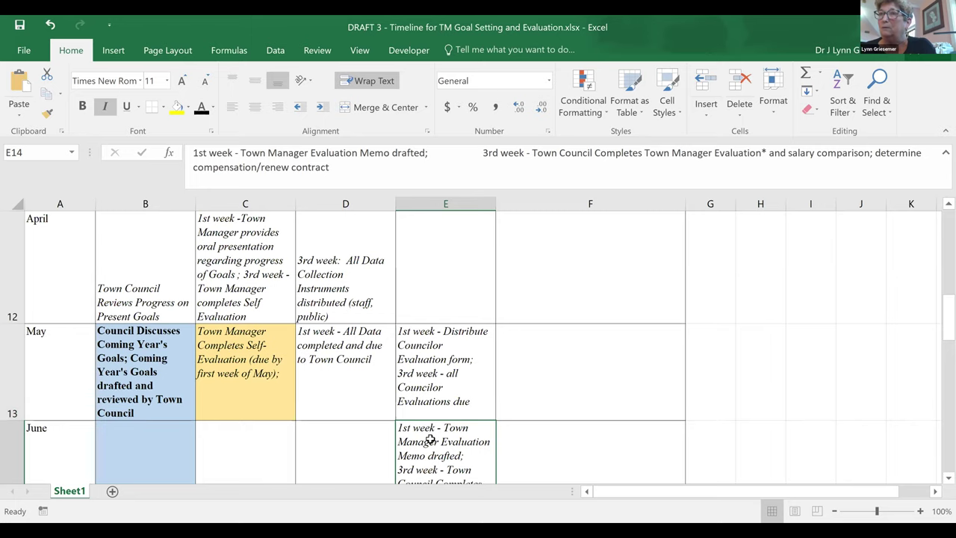
pyautogui.moveTo(940, 313)
pyautogui.mouseDown()
pyautogui.moveTo(939, 334)
pyautogui.moveTo(938, 321)
pyautogui.mouseUp()
pyautogui.scroll(1, 331, 433)
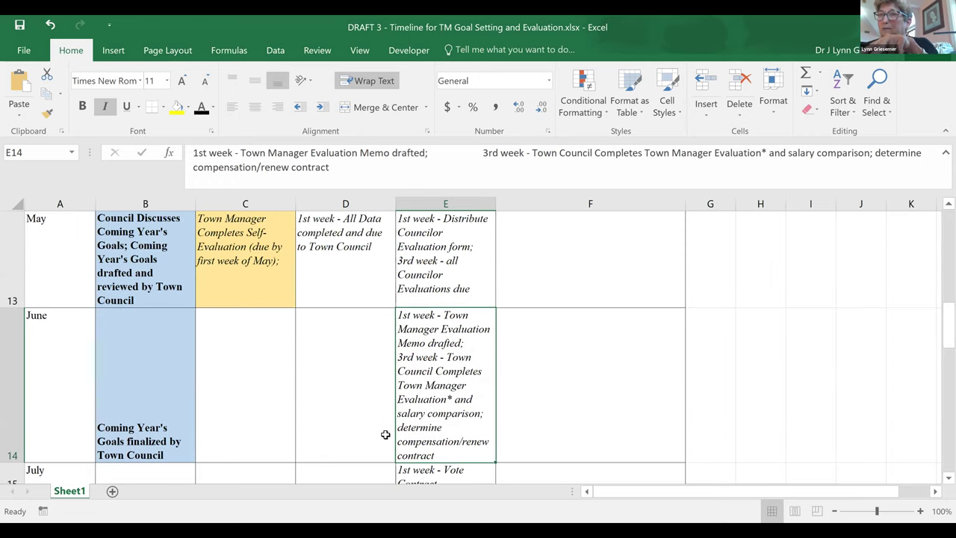
pyautogui.click(453, 469)
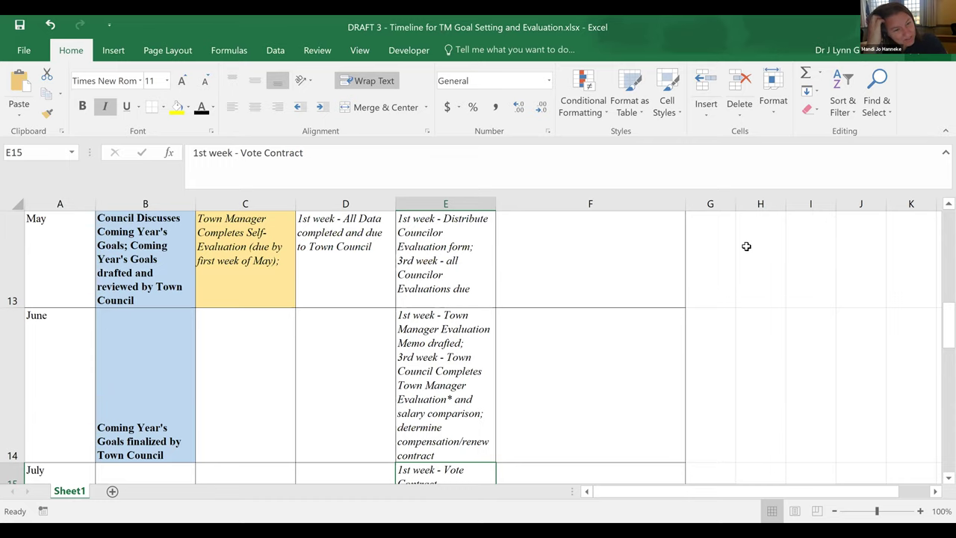
# - Remove the orange fill from May's Town Manager self-evaluation cell C13
pyautogui.moveTo(939, 321)
pyautogui.mouseDown()
pyautogui.moveTo(940, 227)
pyautogui.moveTo(939, 345)
pyautogui.moveTo(939, 330)
pyautogui.mouseUp()
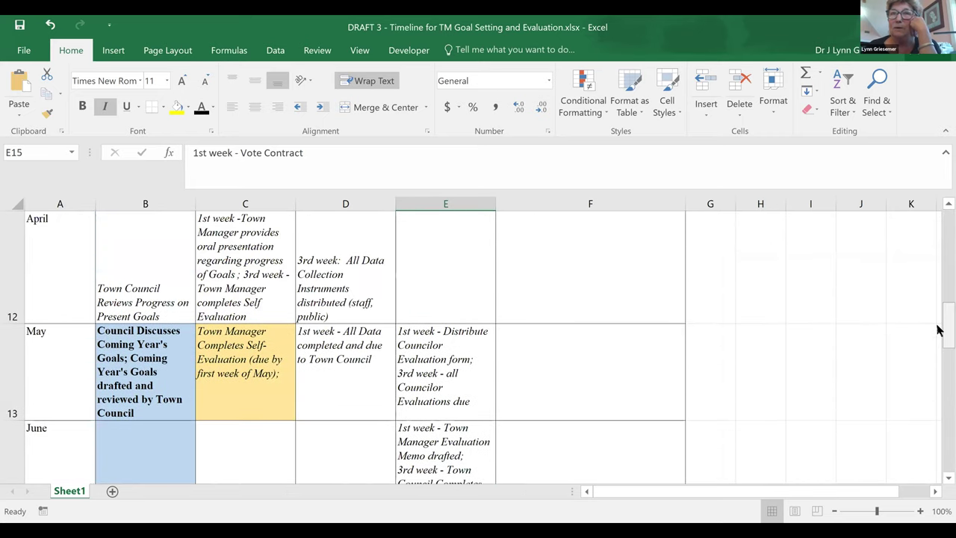
pyautogui.hotkey('ctrl', 'z')
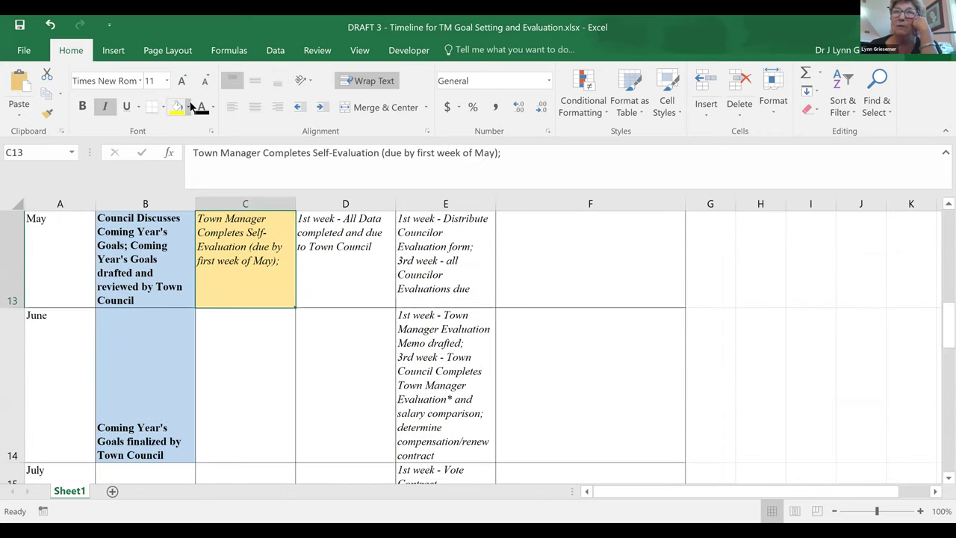
pyautogui.click(188, 108)
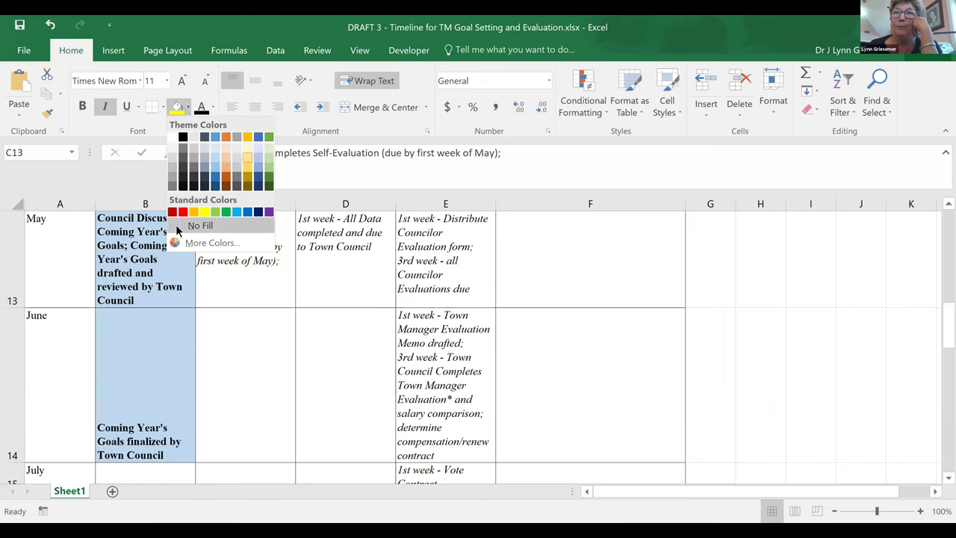
pyautogui.click(151, 272)
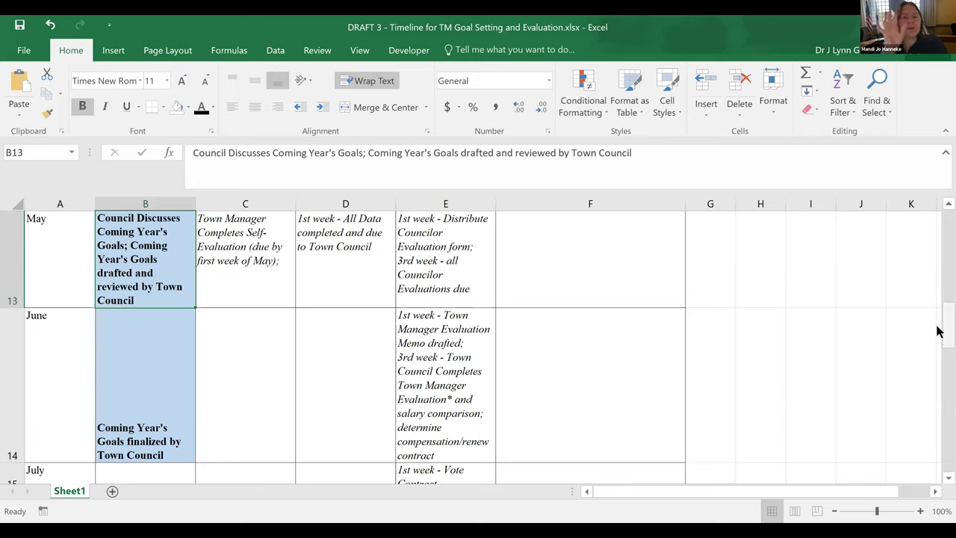
# - Insert "Current FY" before "Contract" in the first July contract entry in cell E3
pyautogui.moveTo(938, 331); pyautogui.dragTo(939, 234)
pyautogui.click(453, 278)
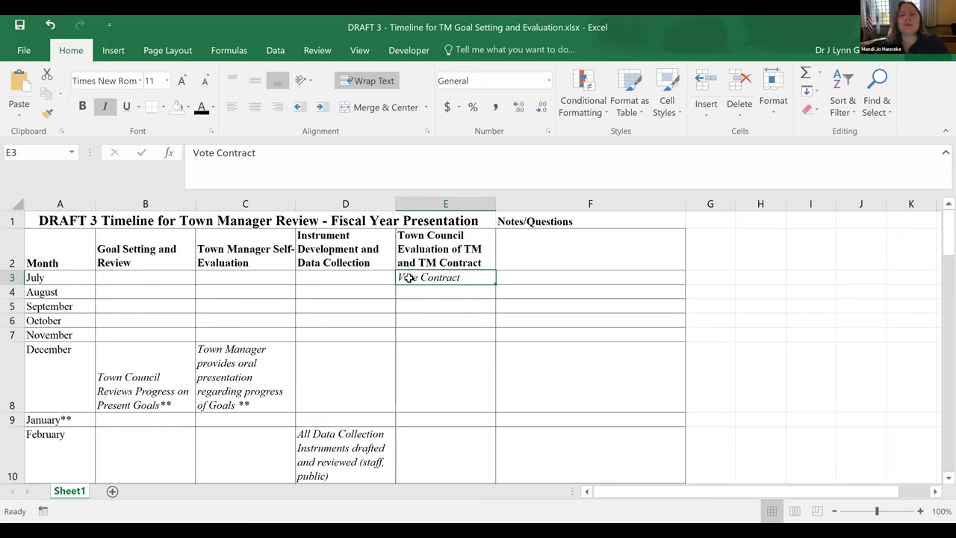
pyautogui.click(216, 153)
pyautogui.write('Current')
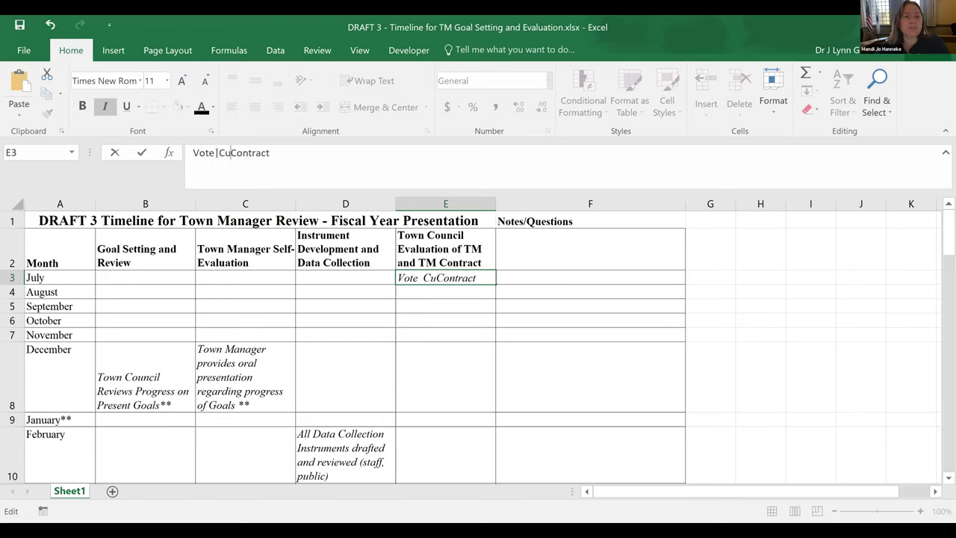
pyautogui.write(' FY')
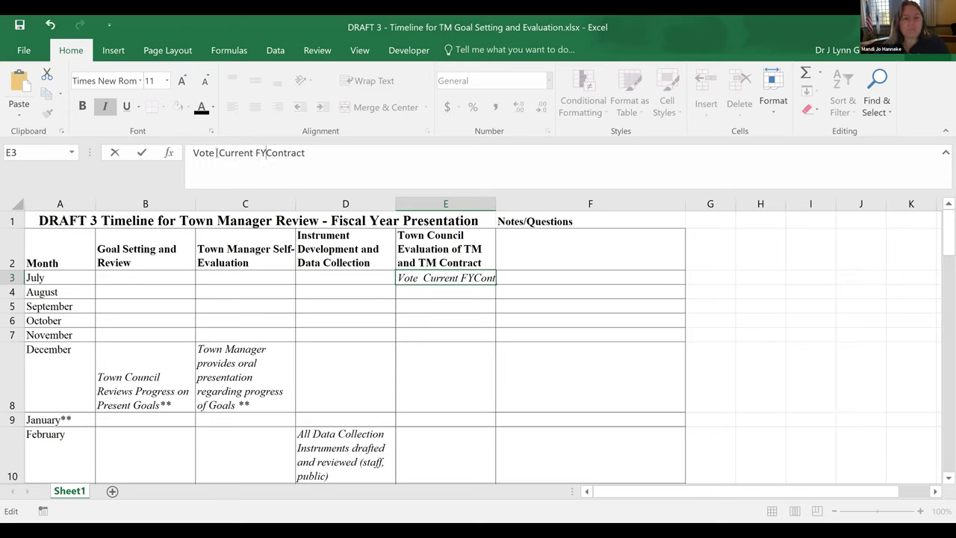
pyautogui.press('Return')
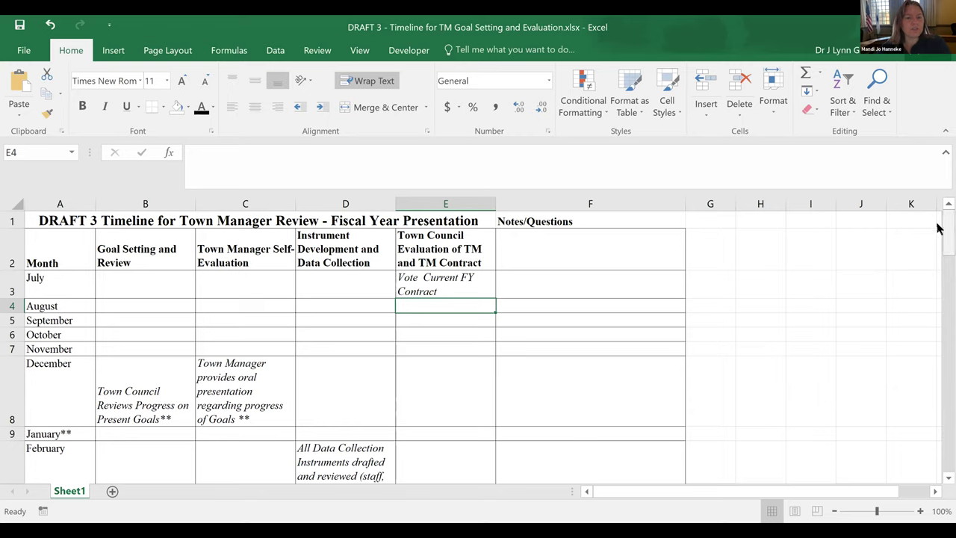
# - Replace "Present" with "Current" in December's goal progress review entry in cell B8
pyautogui.click(137, 412)
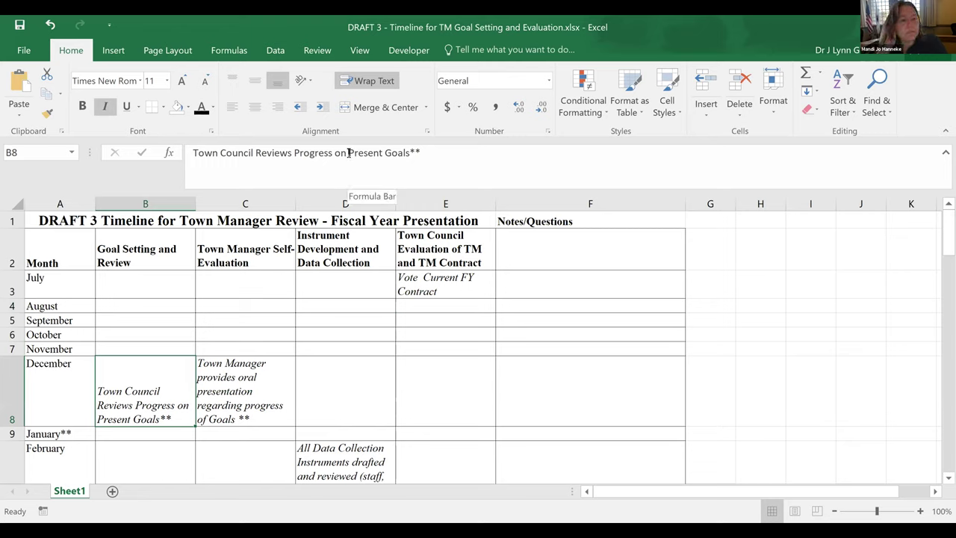
pyautogui.moveTo(348, 152); pyautogui.dragTo(382, 153)
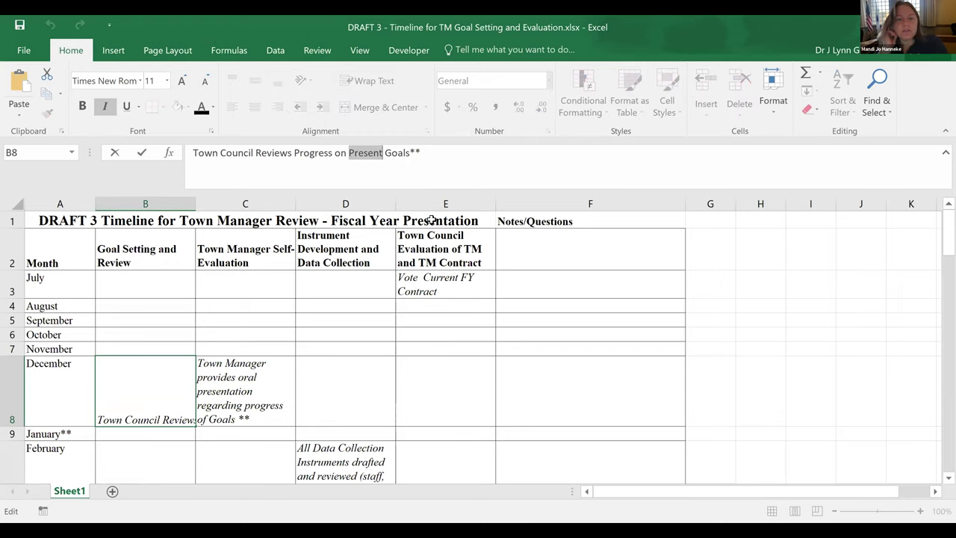
pyautogui.moveTo(939, 226); pyautogui.dragTo(940, 326)
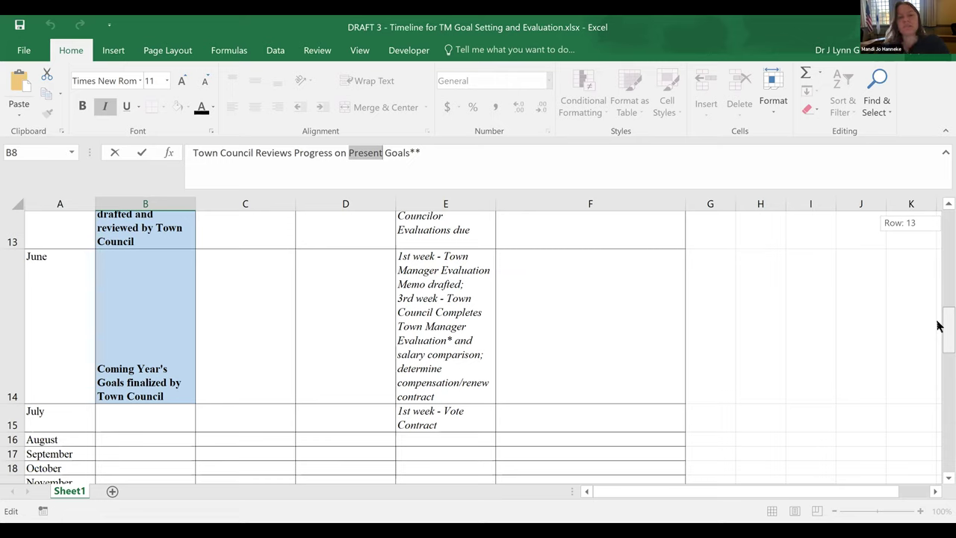
pyautogui.moveTo(938, 321); pyautogui.dragTo(939, 238)
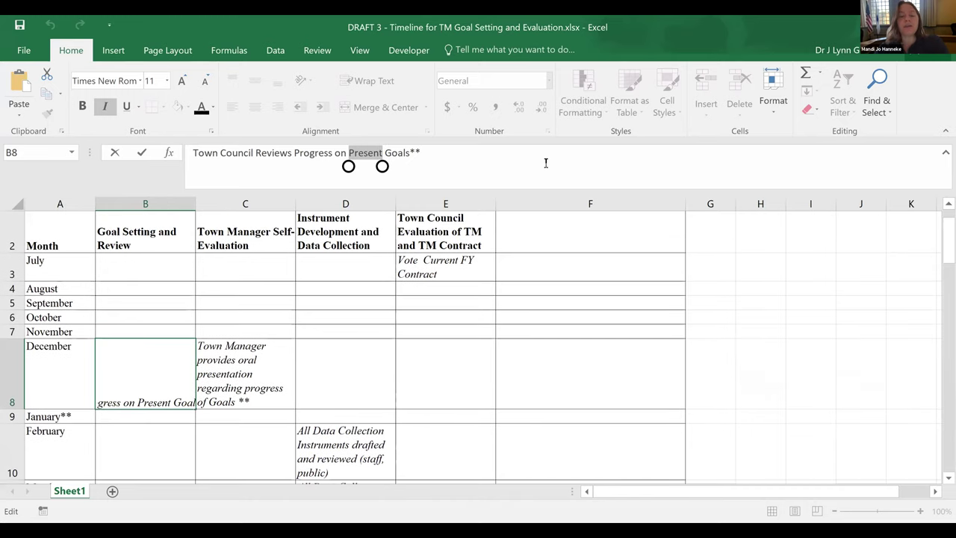
pyautogui.write('Current')
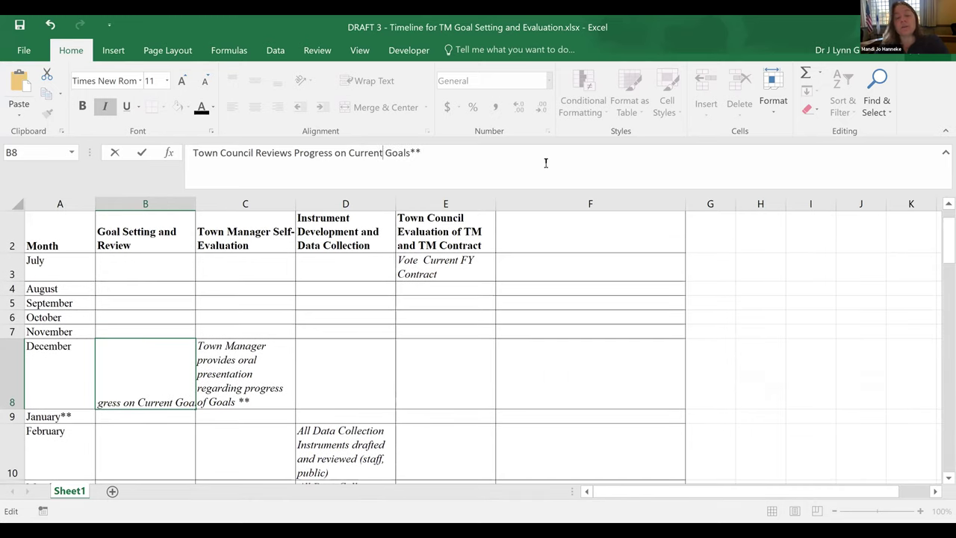
# - Insert "Current" before "Goals" in December's Town Manager oral presentation entry in cell C8
pyautogui.click(230, 373)
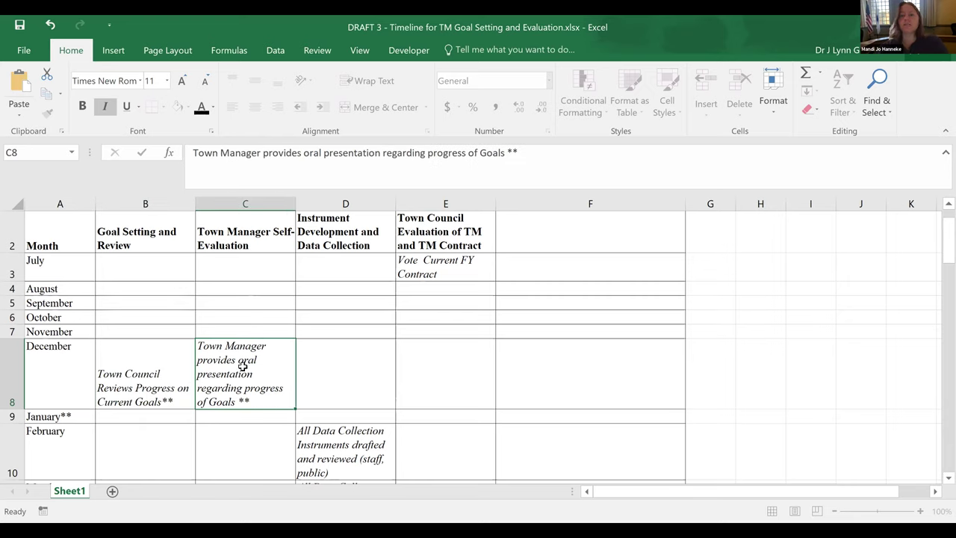
pyautogui.click(478, 152)
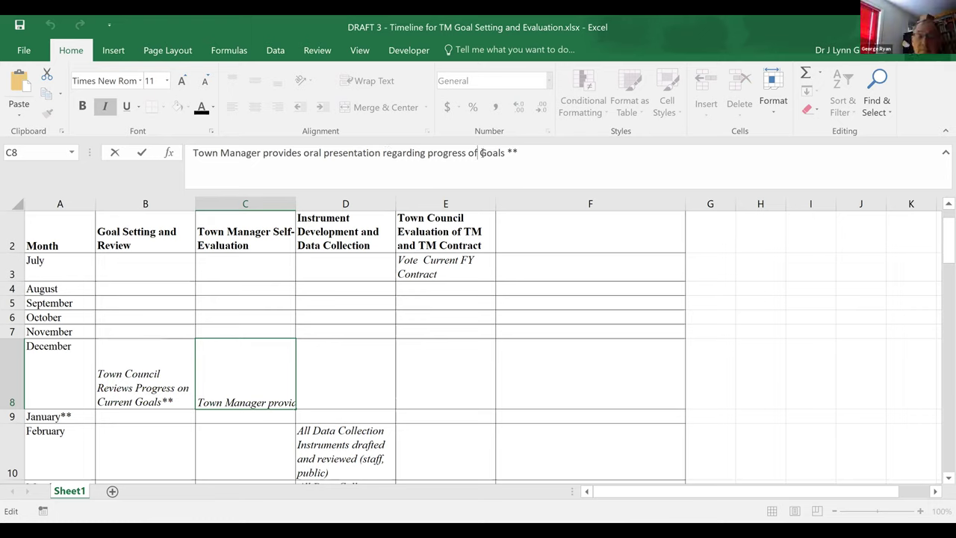
pyautogui.write('Current')
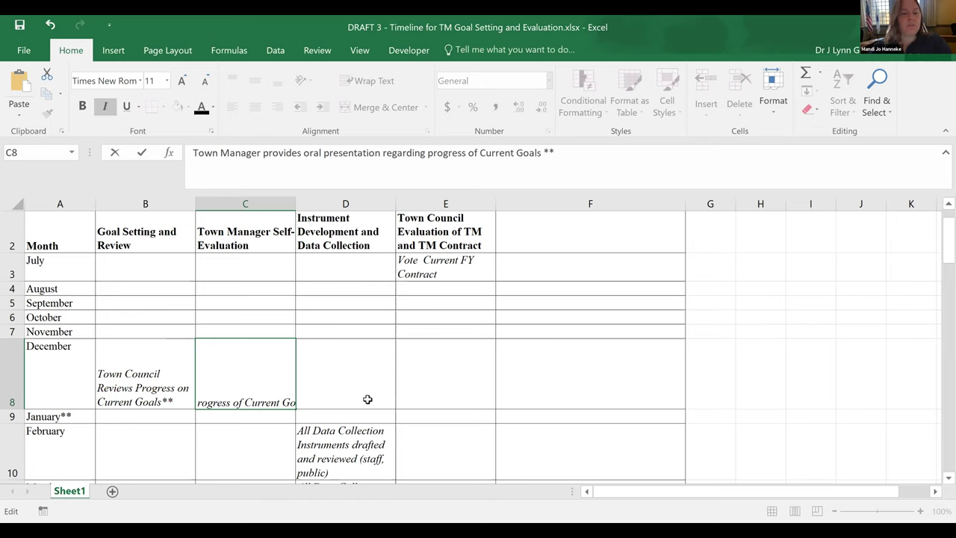
pyautogui.click(388, 457)
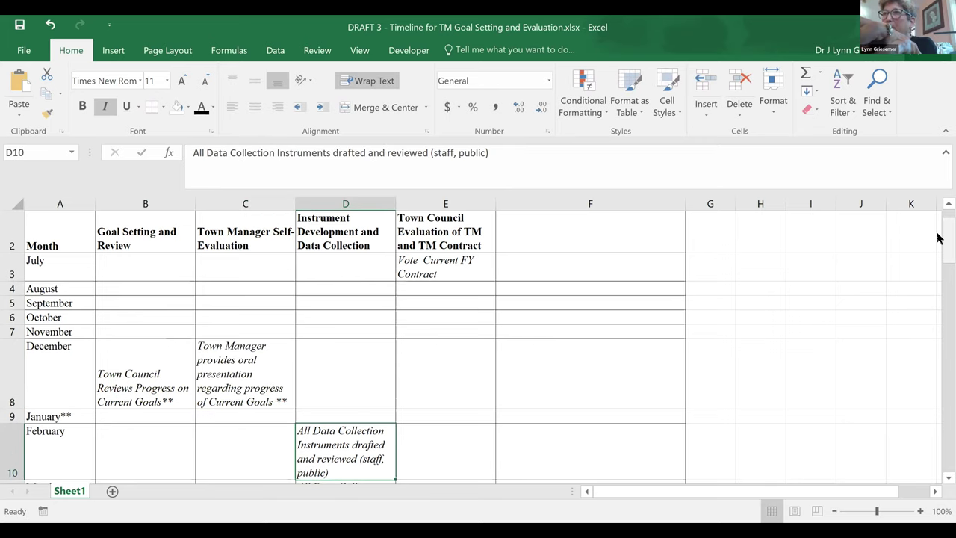
# - Replace "Present" with "Currnt" in April's Town Council goal progress review entry in cell B12
pyautogui.moveTo(938, 238); pyautogui.dragTo(939, 265)
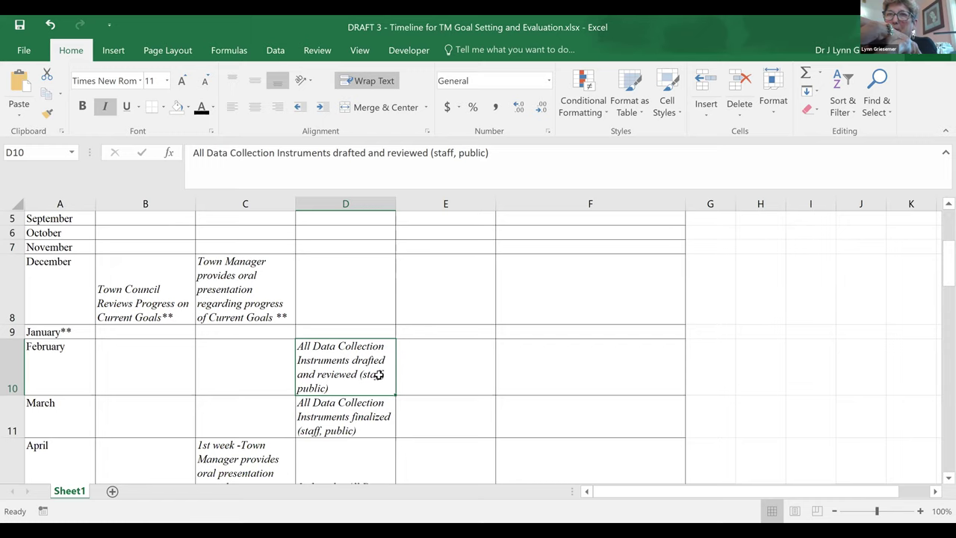
pyautogui.click(324, 417)
pyautogui.click(253, 464)
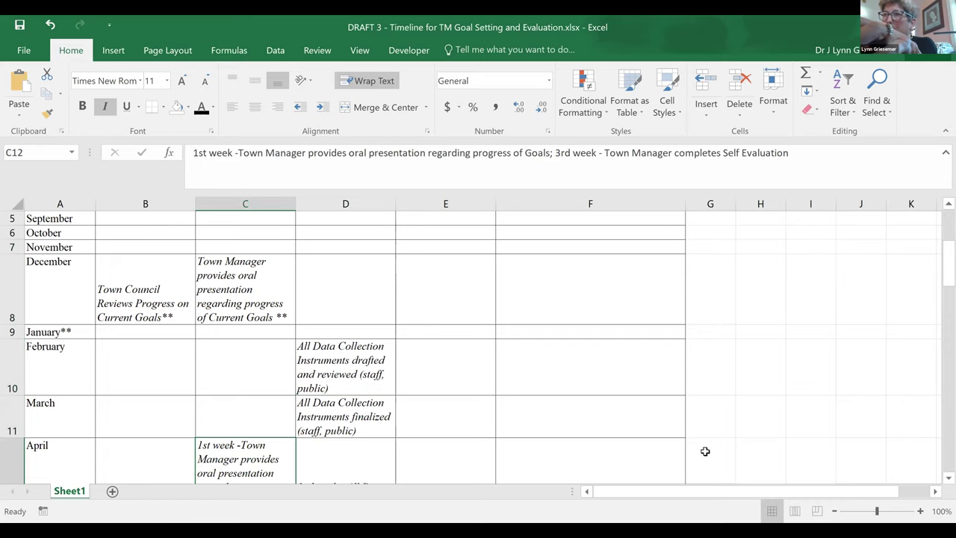
pyautogui.scroll(-1, 938, 482)
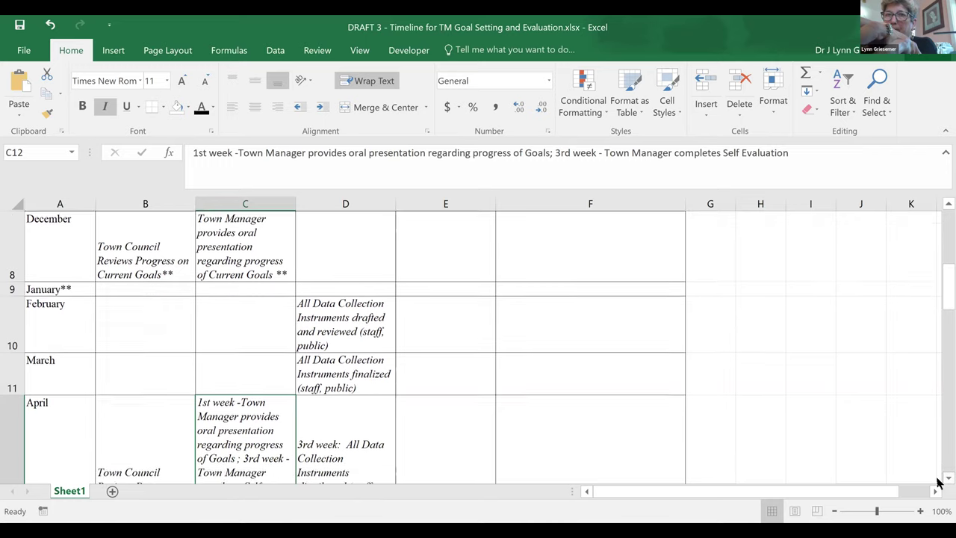
pyautogui.scroll(-1, 938, 482)
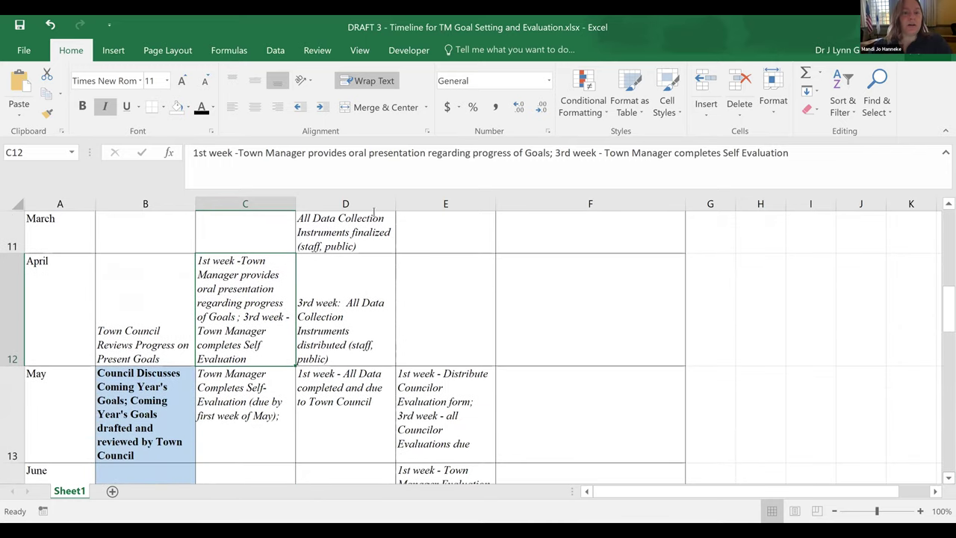
pyautogui.click(470, 153)
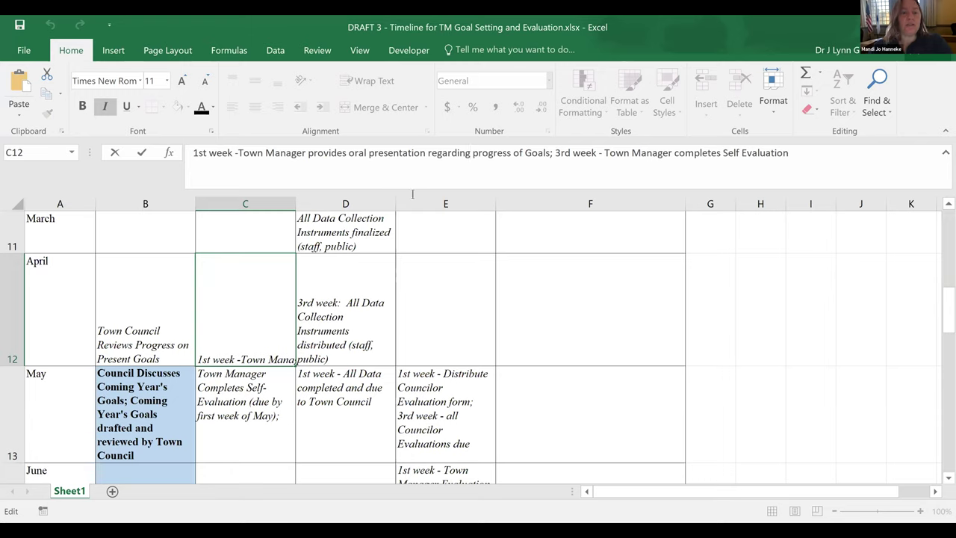
pyautogui.click(142, 336)
pyautogui.click(375, 147)
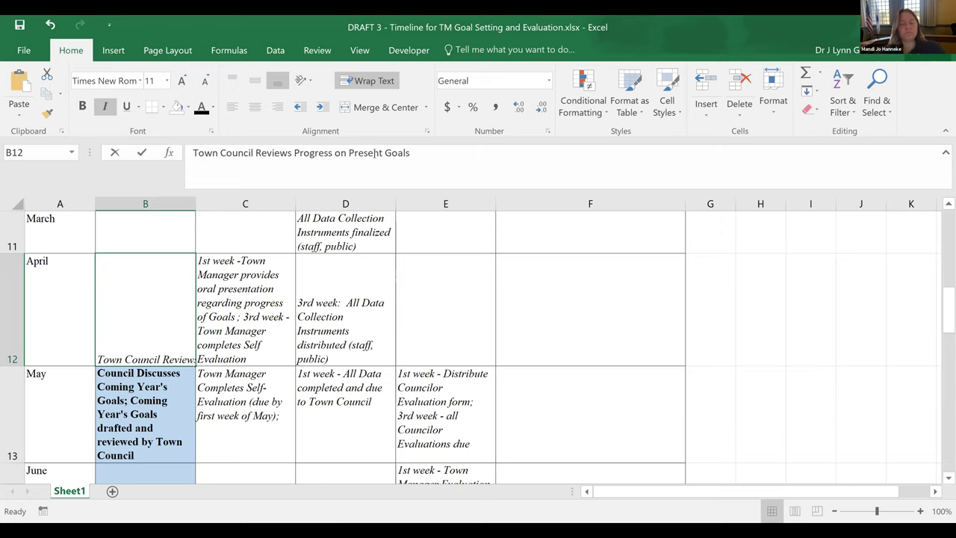
pyautogui.moveTo(354, 154); pyautogui.dragTo(350, 153)
pyautogui.write('C')
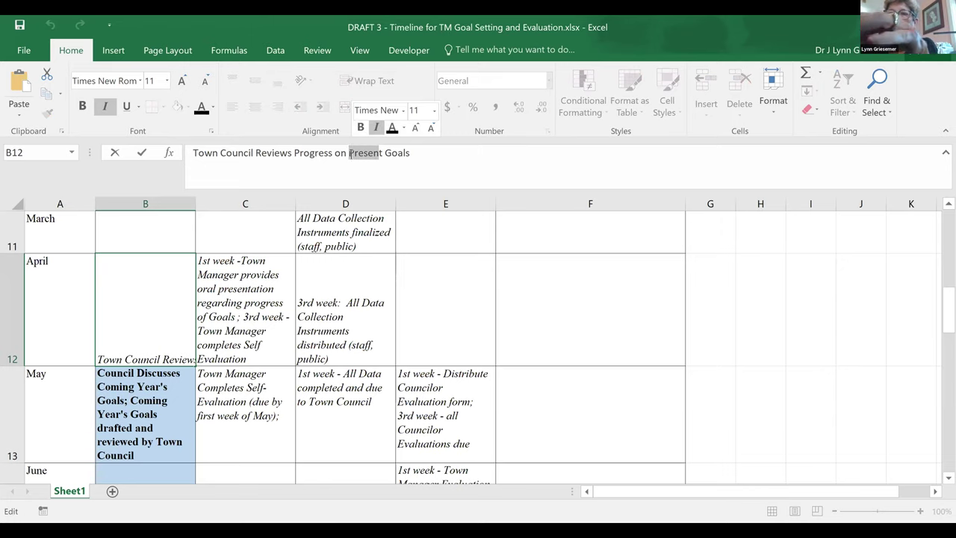
pyautogui.write('urrn')
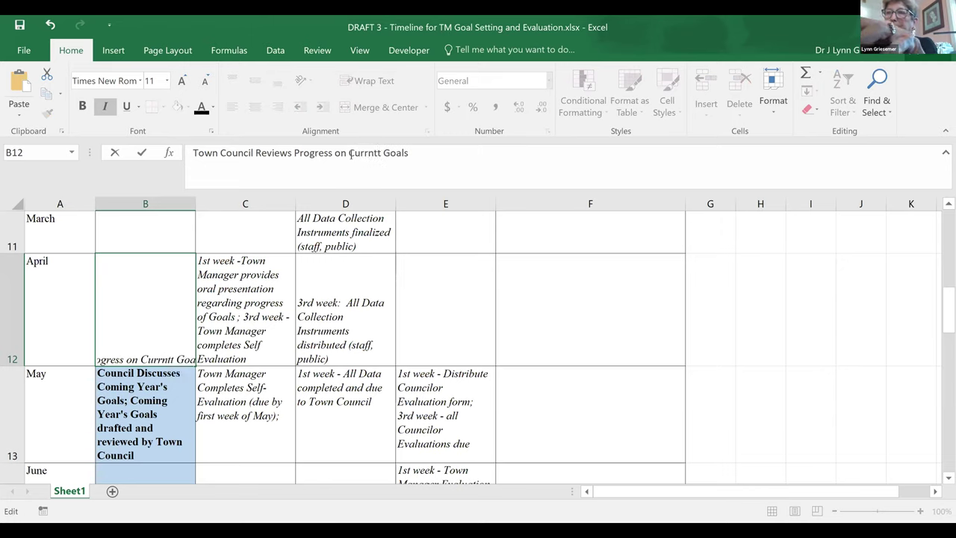
# - Insert "Current" before "Goals" in April's Town Manager oral presentation entry in cell C12
pyautogui.click(236, 303)
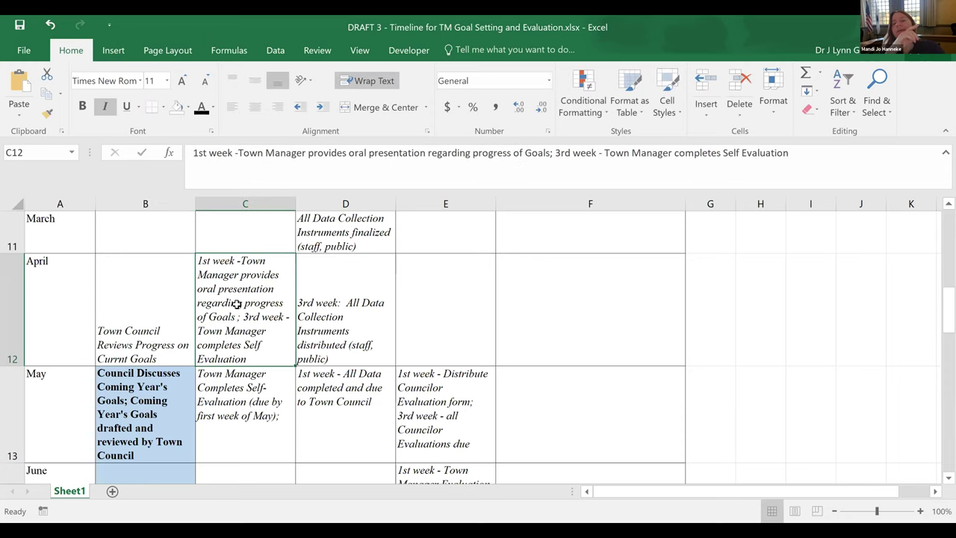
pyautogui.click(527, 153)
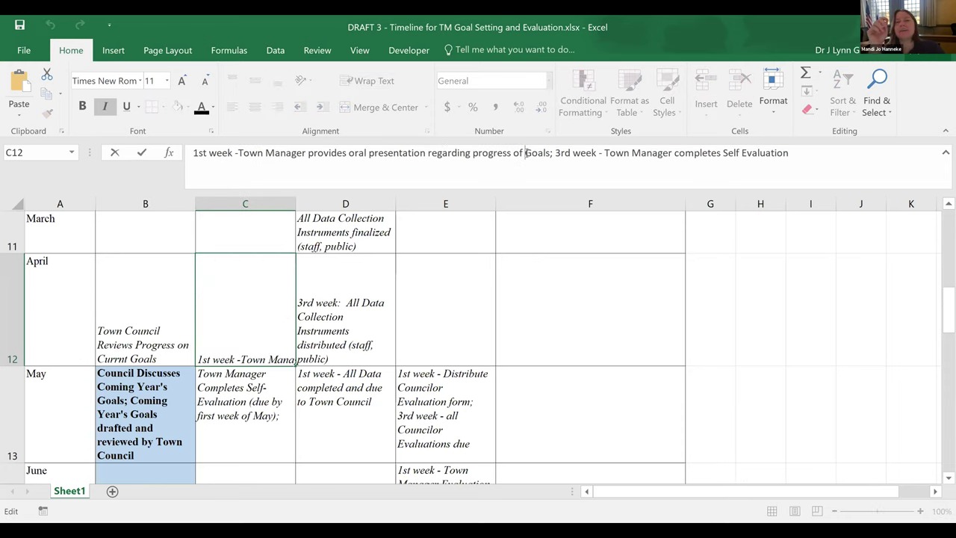
pyautogui.write('Vu')
pyautogui.press('BackSpace')
pyautogui.press('BackSpace')
pyautogui.write('Current')
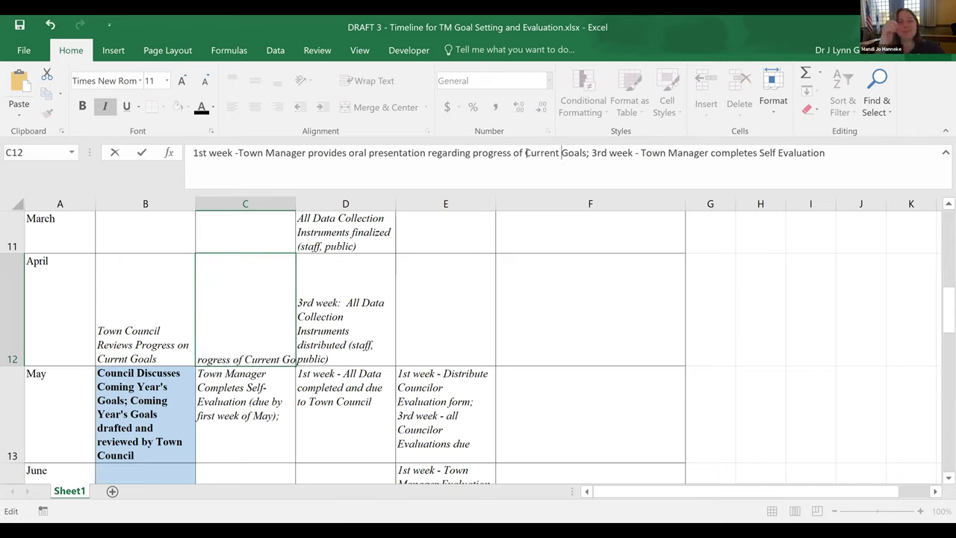
pyautogui.click(266, 304)
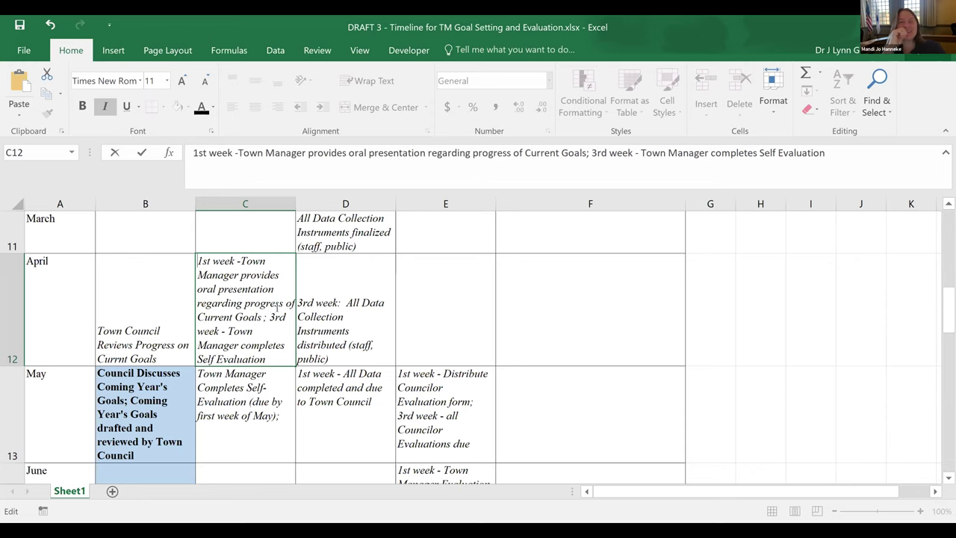
pyautogui.click(357, 314)
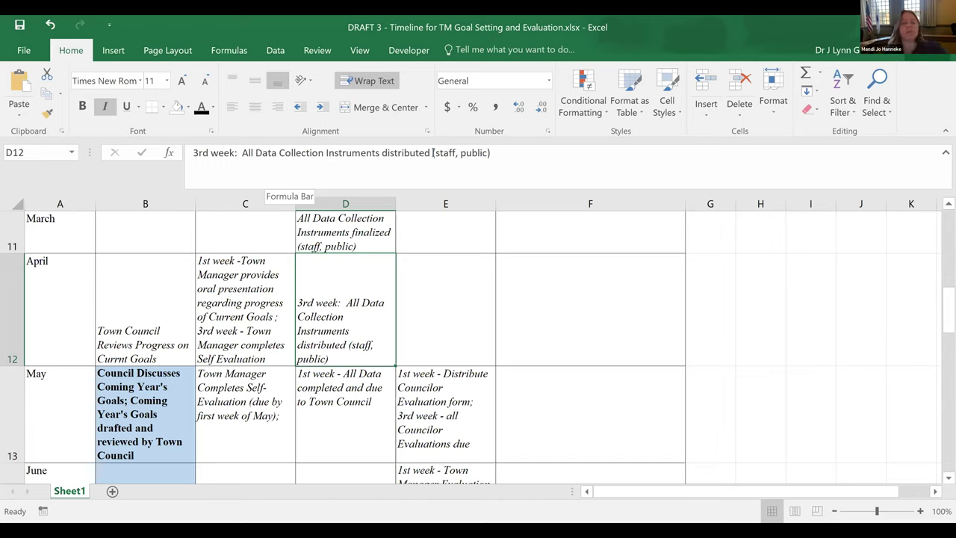
# - Append "for current FY Evaluation" to March's entry on finalizing data collection instruments in cell D11
pyautogui.click(344, 222)
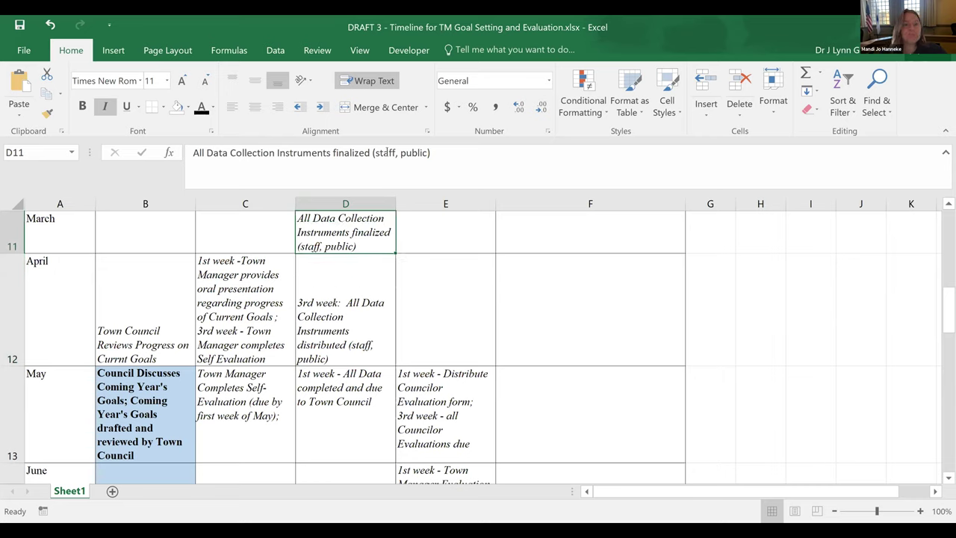
pyautogui.click(436, 152)
pyautogui.write('for ')
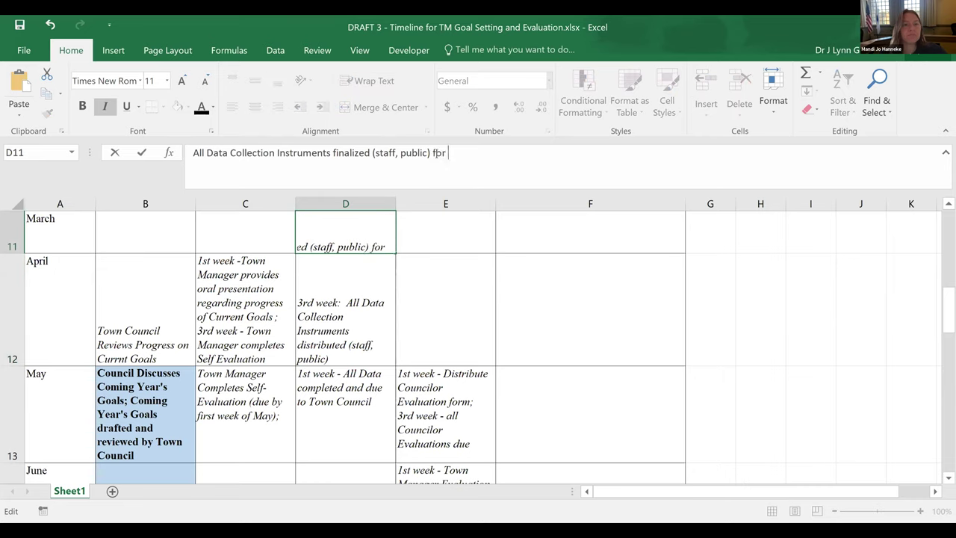
pyautogui.write('cu')
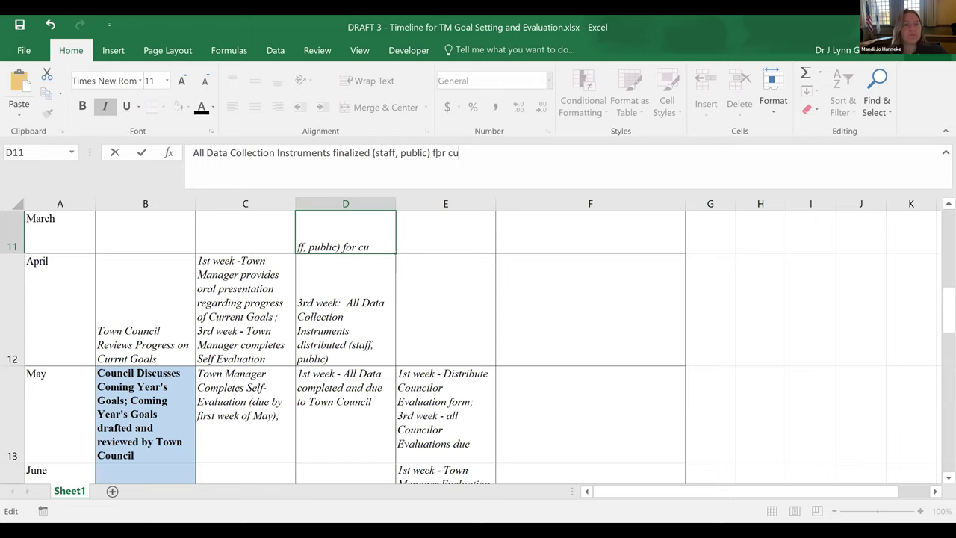
pyautogui.write('rrent FY Evaluation')
pyautogui.hotkey('ctrl', 'Return')
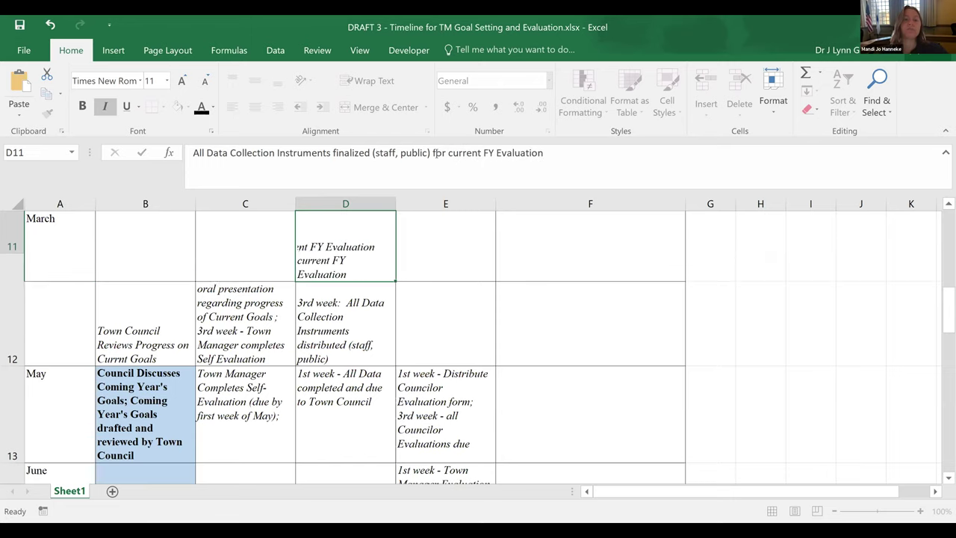
pyautogui.press('Return')
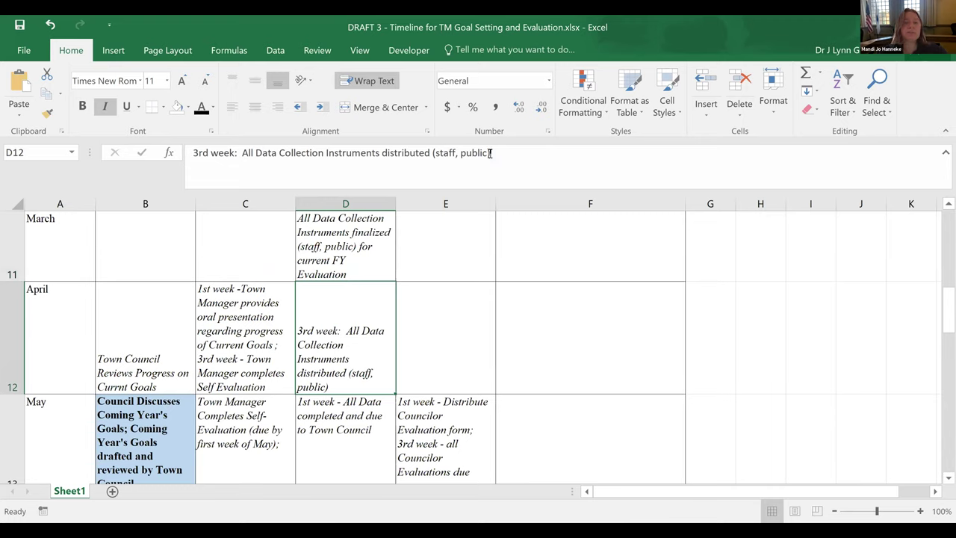
# - Append "for Current FY evaluation" to April's entry on distributing data collection instruments in cell D12
pyautogui.click(512, 150)
pyautogui.write('fo')
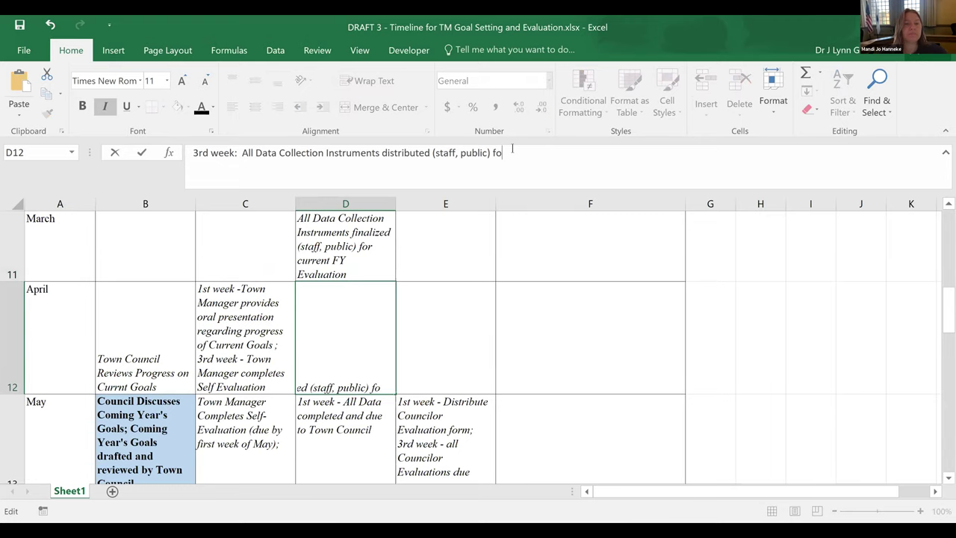
pyautogui.write('r Current Fy')
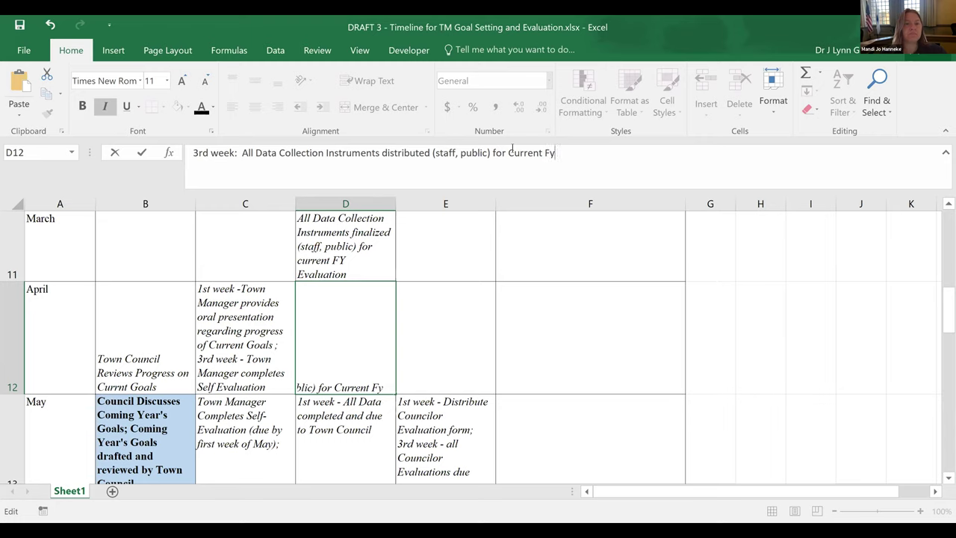
pyautogui.press('BackSpace')
pyautogui.write('Y evaluation')
pyautogui.hotkey('ctrl', 'Return')
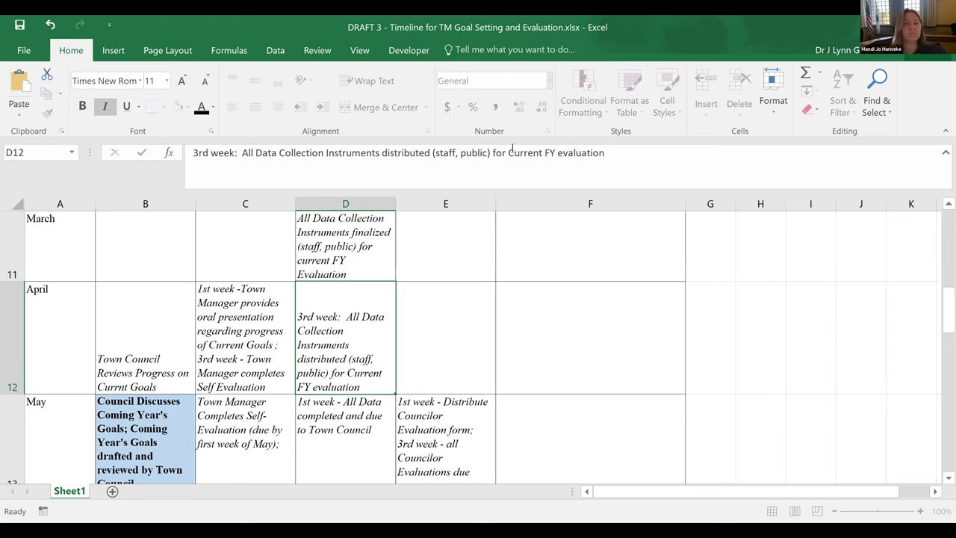
pyautogui.press('Down')
# - Insert "for current evaluation" before the closing semicolon of May's Town Manager self-evaluation entry in cell C13
pyautogui.click(251, 358)
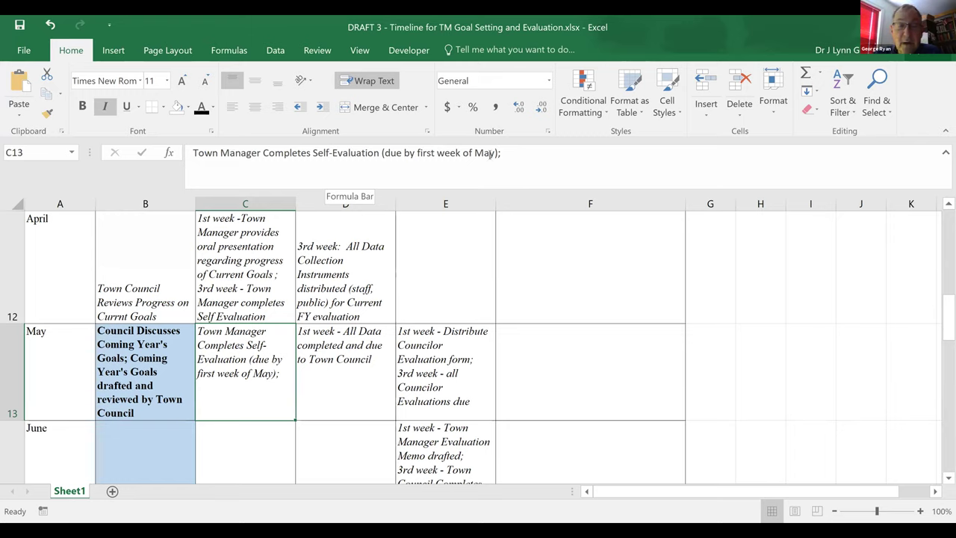
pyautogui.click(513, 153)
pyautogui.press('BackSpace')
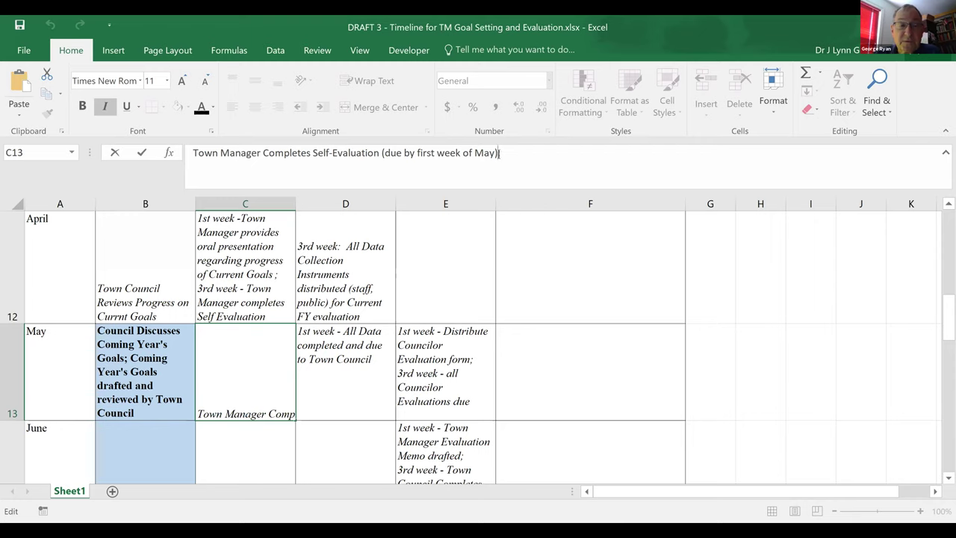
pyautogui.write('for ;current evalat')
pyautogui.press('BackSpace')
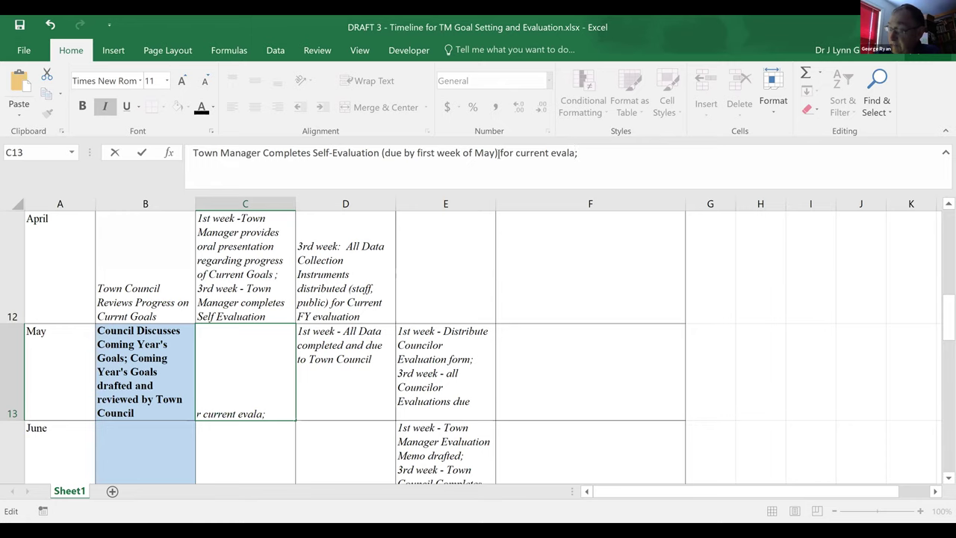
pyautogui.write('uation')
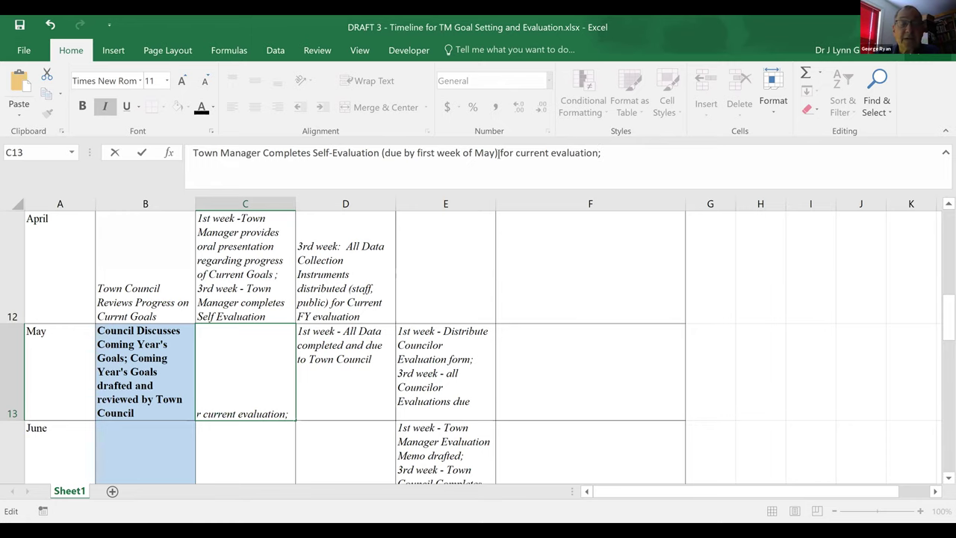
pyautogui.press('Return')
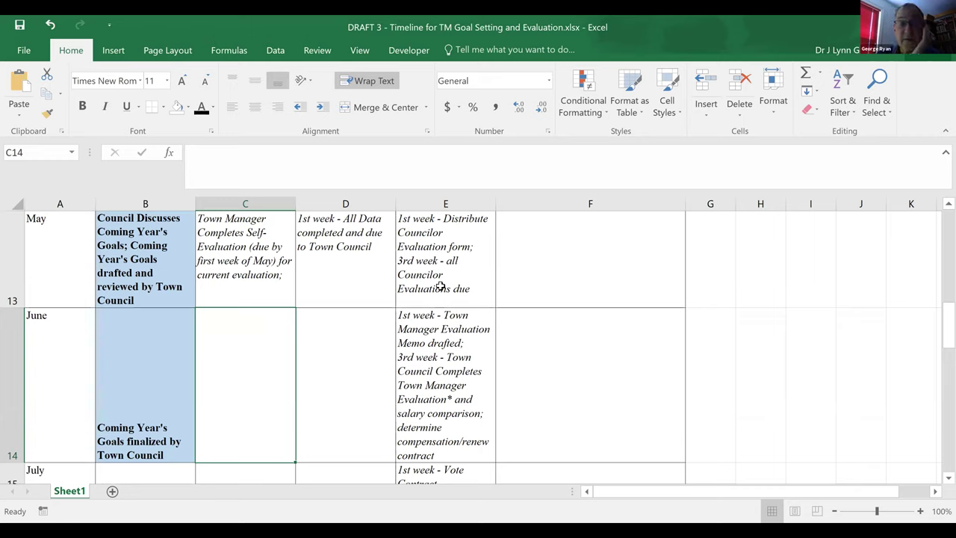
# - Append "on current evaluation" to May's entry on data due to Town Council in cell D13
pyautogui.click(337, 239)
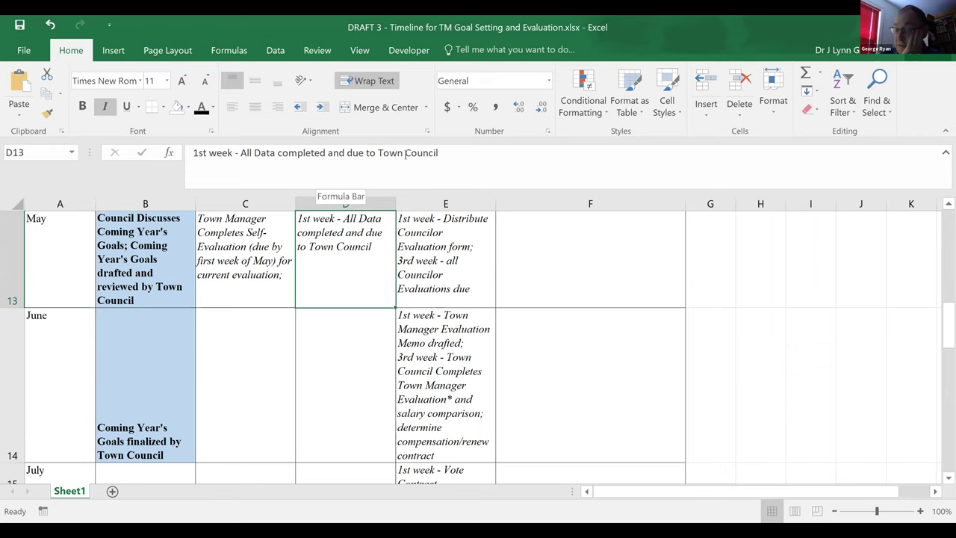
pyautogui.click(449, 152)
pyautogui.write('on v')
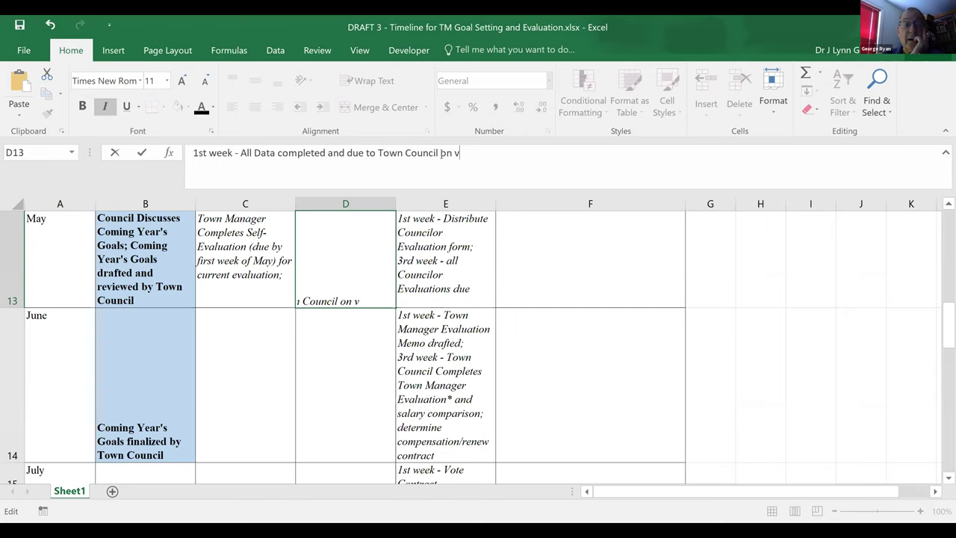
pyautogui.press('BackSpace')
pyautogui.write('cu')
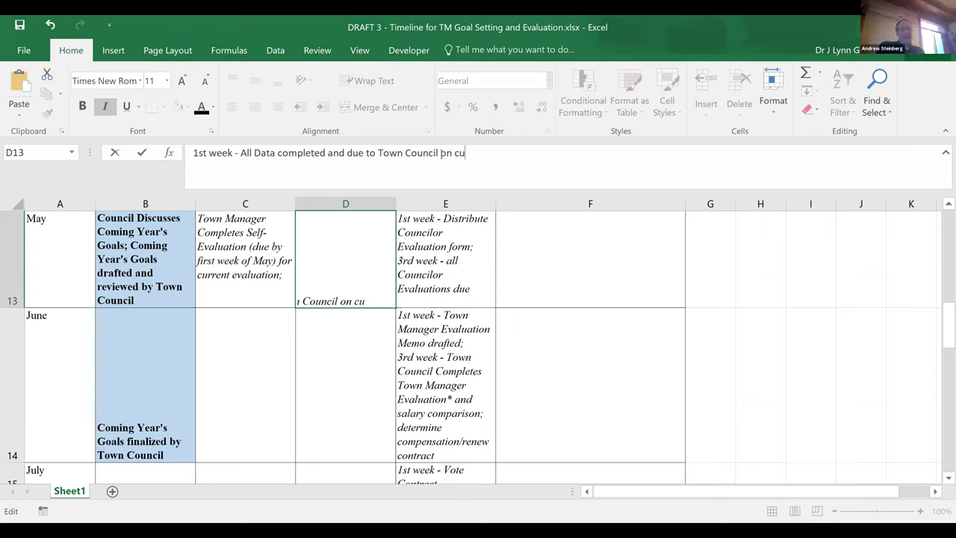
pyautogui.write('rrent evaluation')
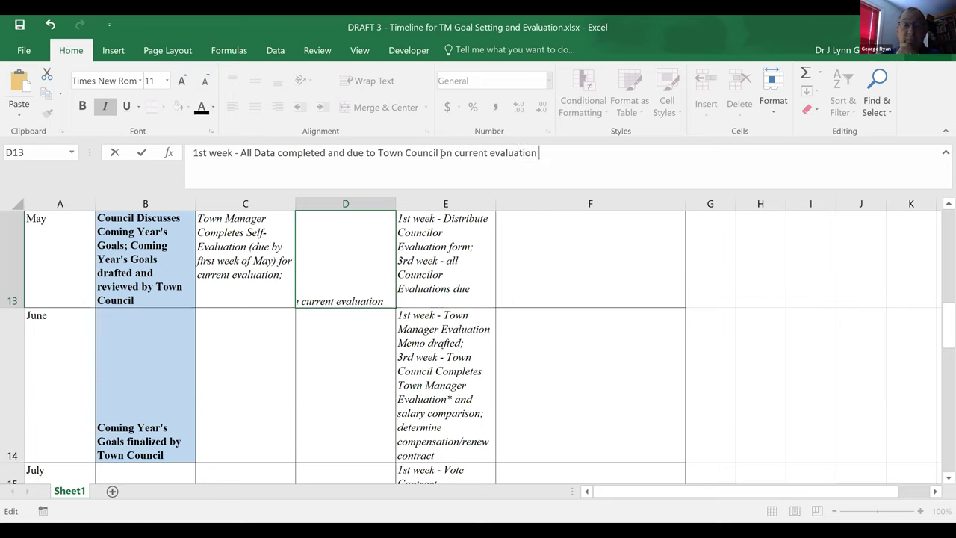
pyautogui.press('Return')
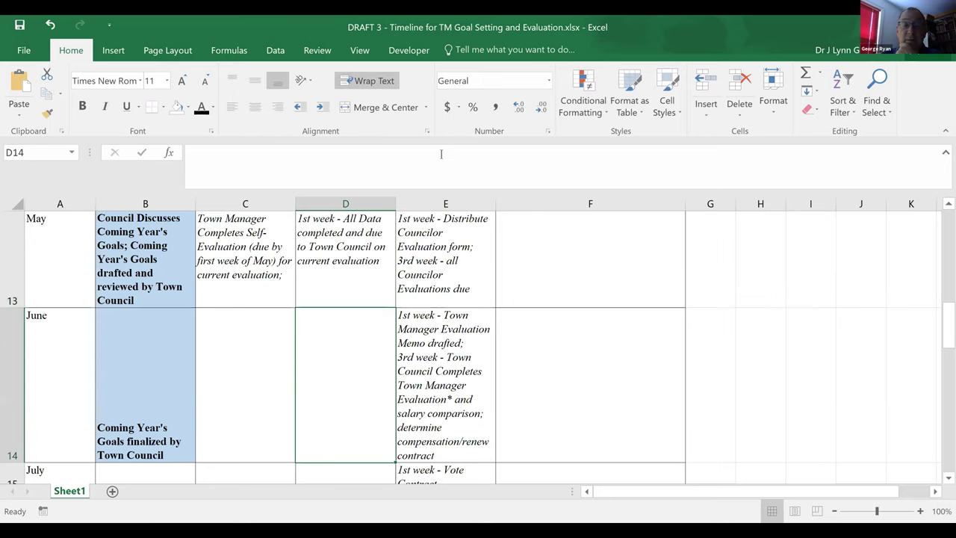
# - Insert "for Current Evaluation" after "Distribute Councilor Evaluation form" in May's first-week entry in cell E13
pyautogui.click(410, 259)
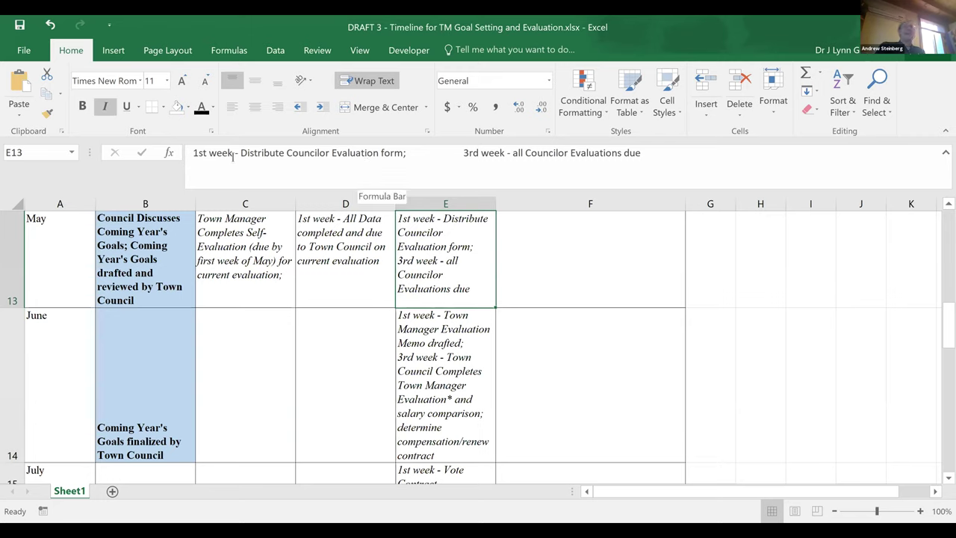
pyautogui.click(405, 152)
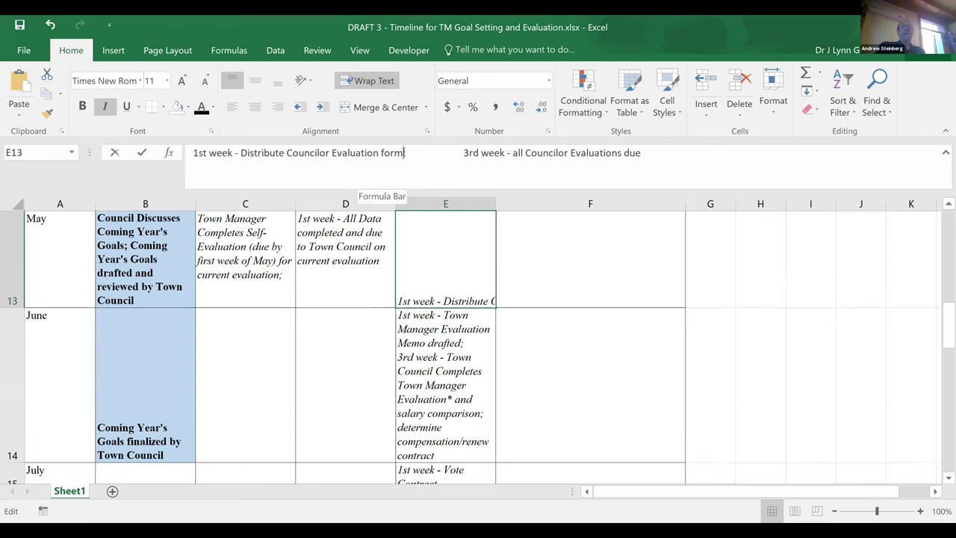
pyautogui.write('fo')
pyautogui.press('BackSpace')
pyautogui.press('BackSpace')
pyautogui.write('or ')
pyautogui.write('Current E')
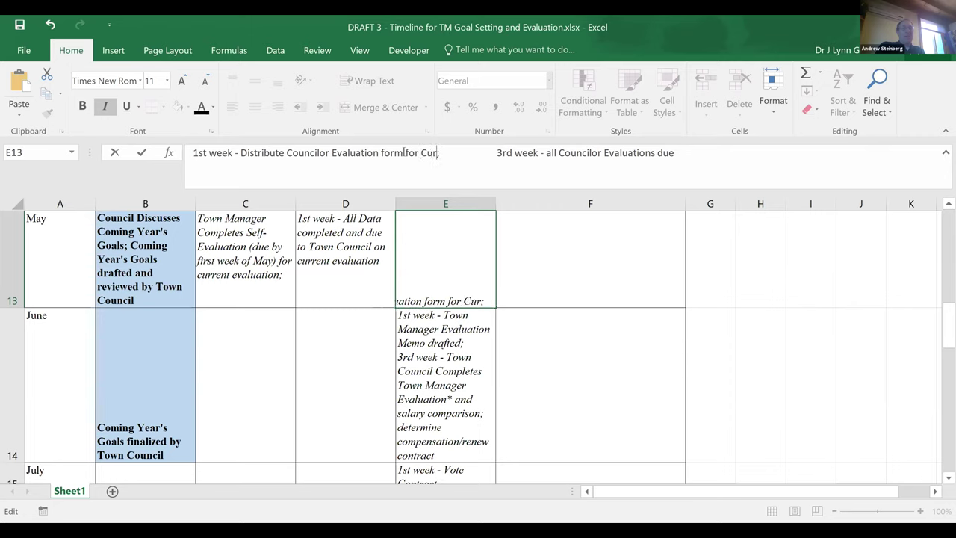
pyautogui.write('valuation')
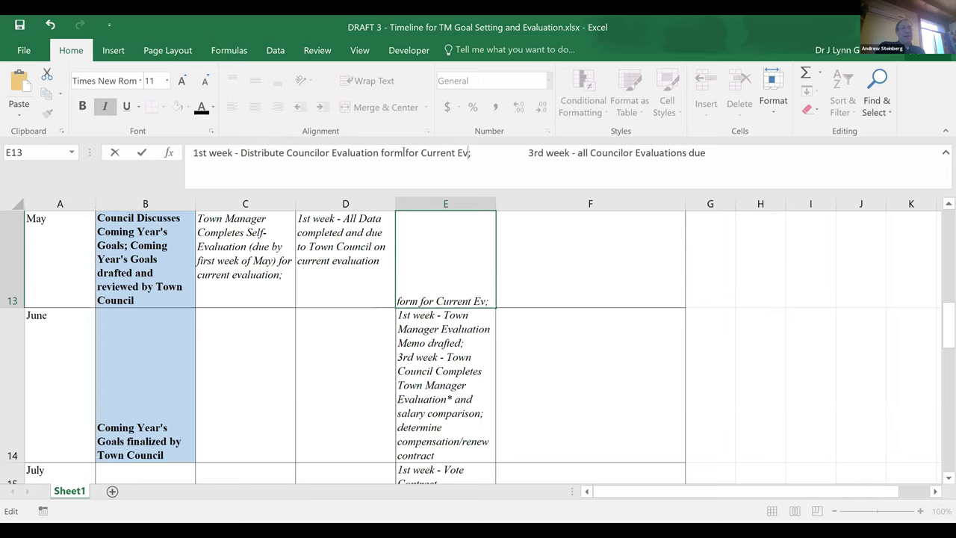
pyautogui.press('Return')
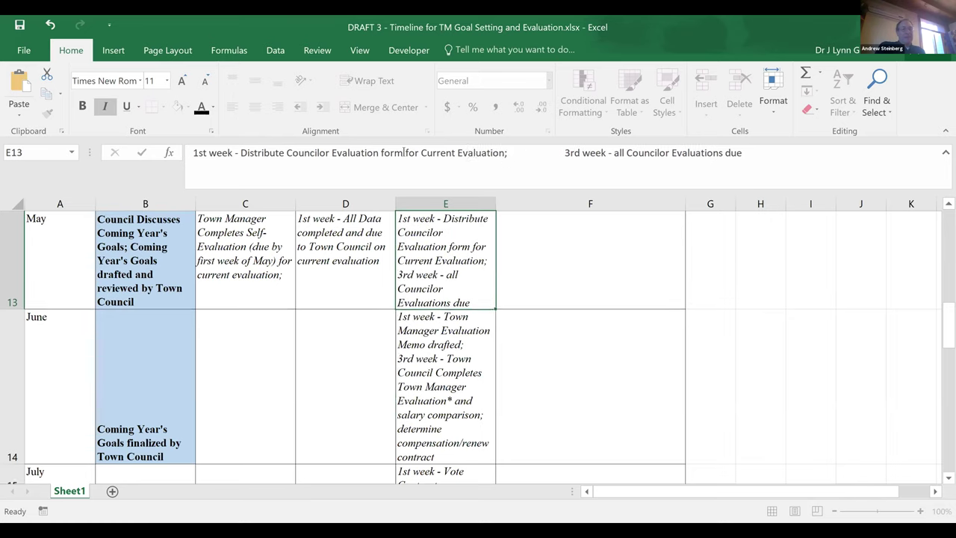
# - Insert "on Current Evaluation" before "due" in May's third-week Councilor Evaluations entry in cell E13
pyautogui.press('Up')
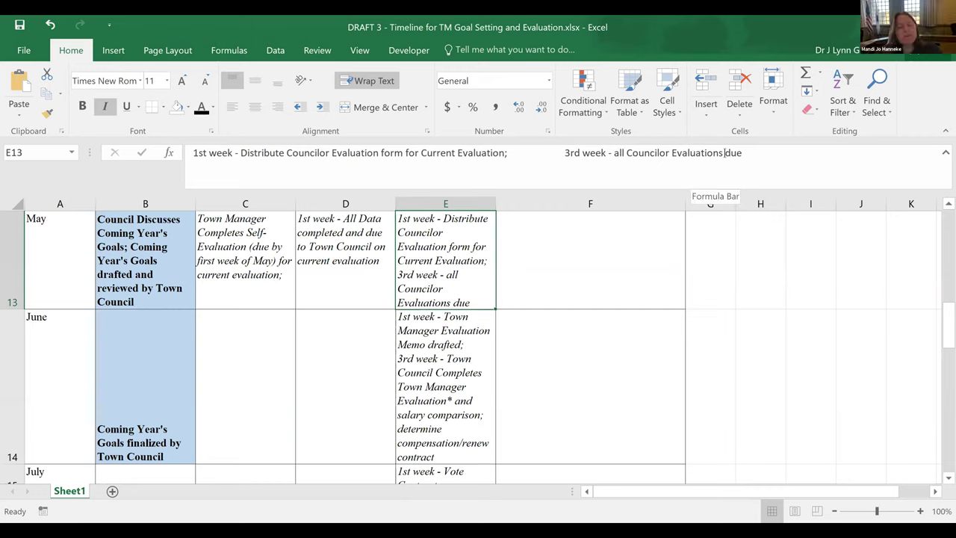
pyautogui.click(725, 152)
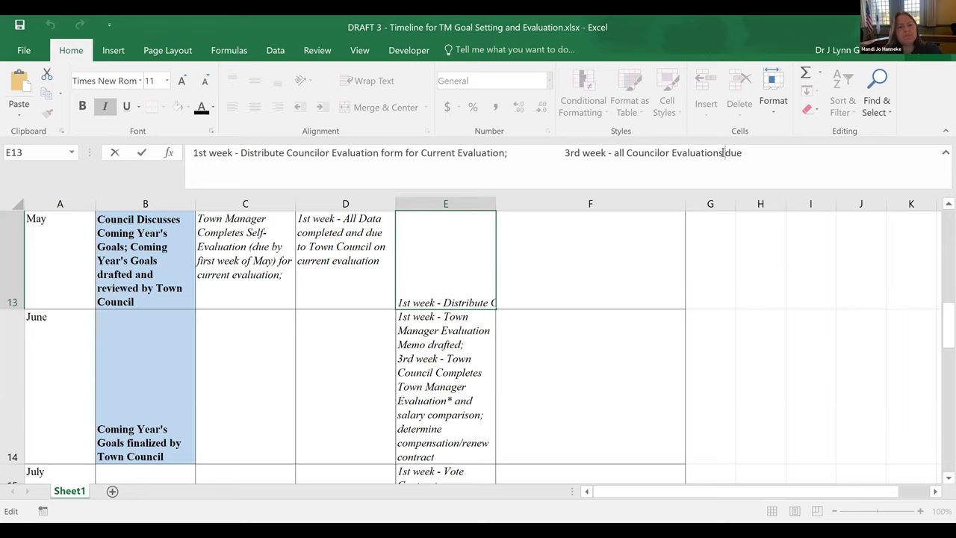
pyautogui.write('on ')
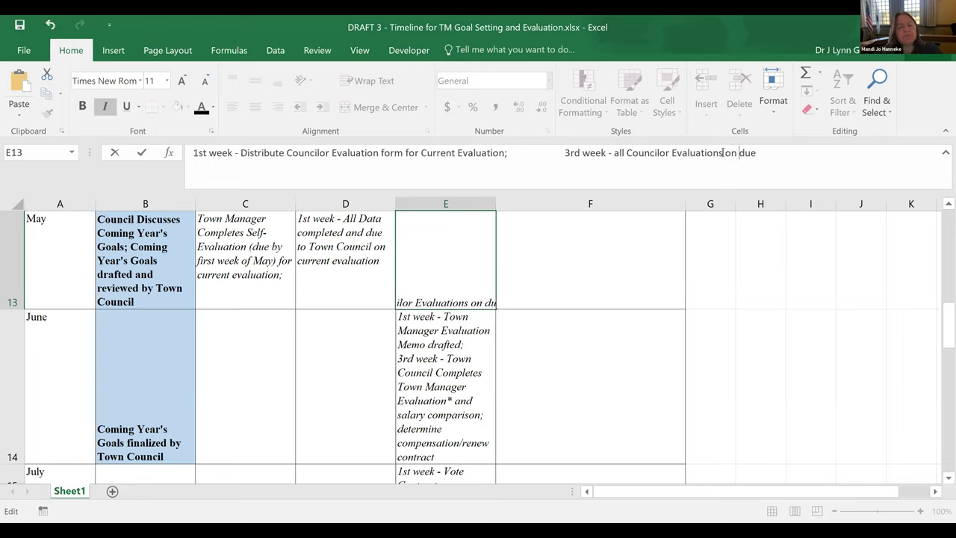
pyautogui.write('Current E')
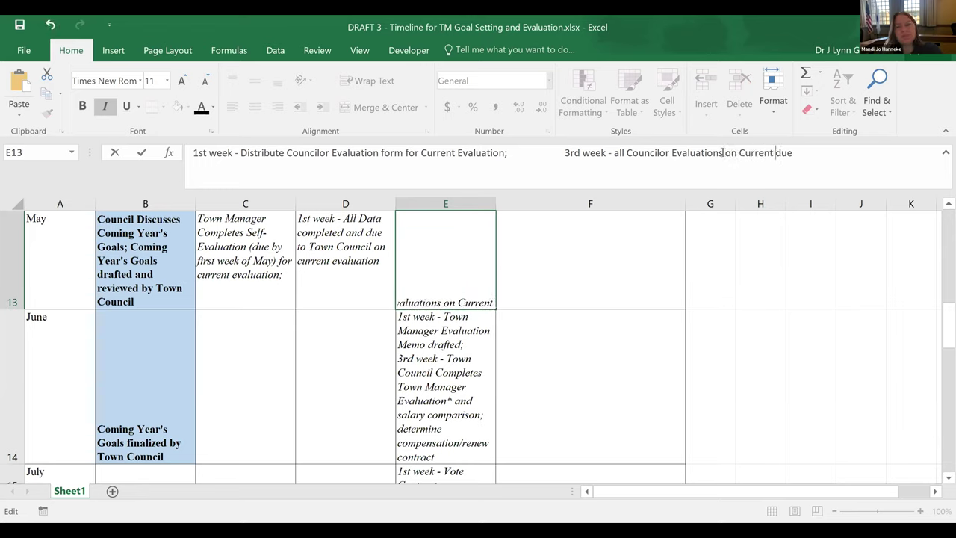
pyautogui.write('valuation')
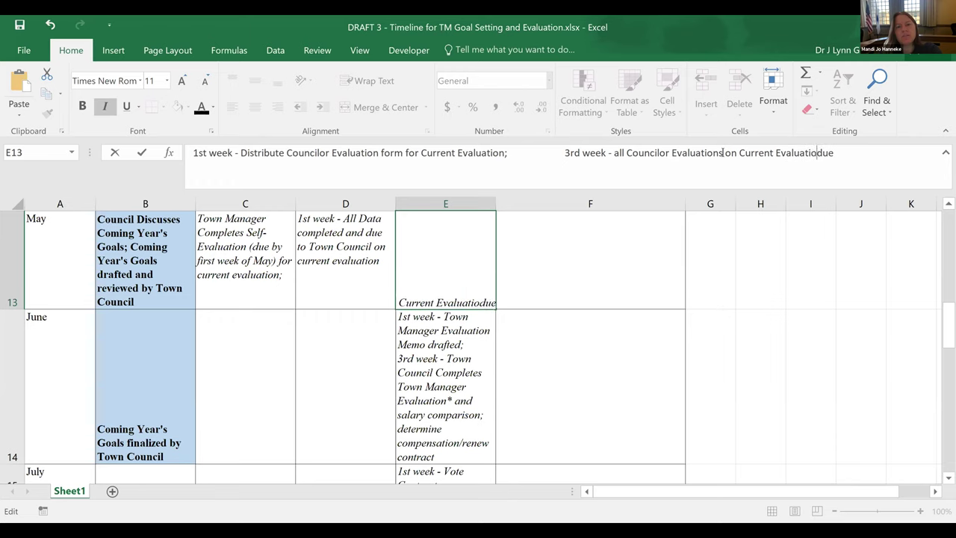
pyautogui.press('Return')
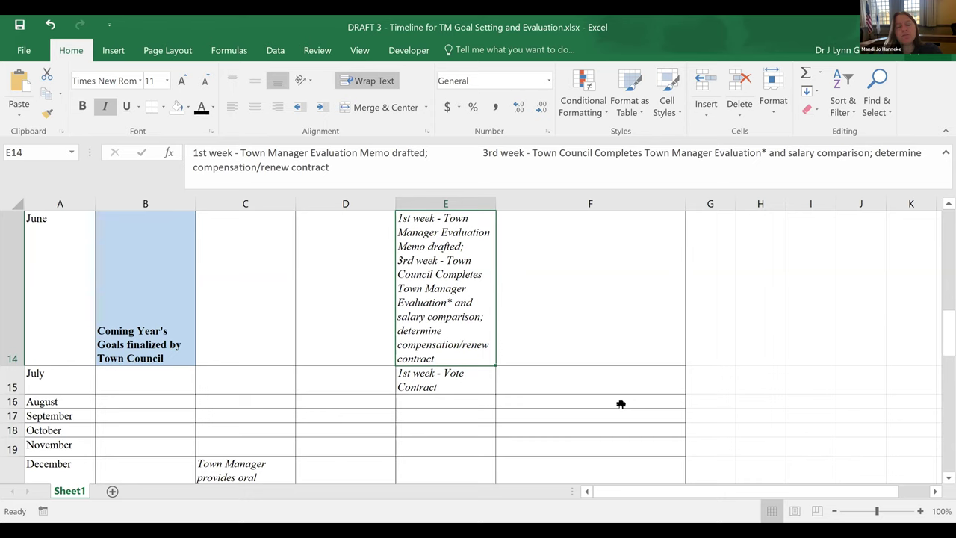
pyautogui.moveTo(940, 332); pyautogui.dragTo(939, 319)
pyautogui.moveTo(939, 320)
pyautogui.mouseDown()
pyautogui.moveTo(939, 357)
pyautogui.moveTo(939, 324)
pyautogui.mouseUp()
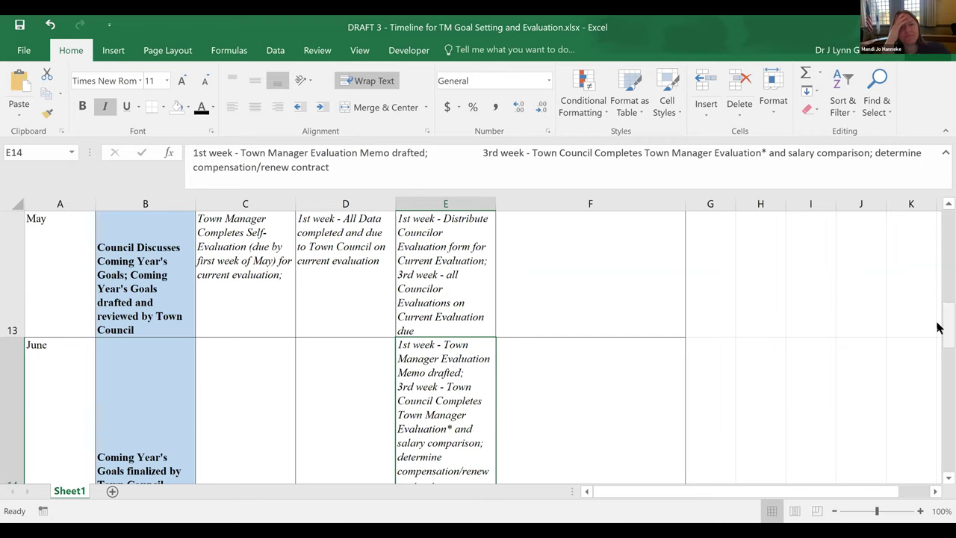
pyautogui.moveTo(939, 327); pyautogui.dragTo(940, 218)
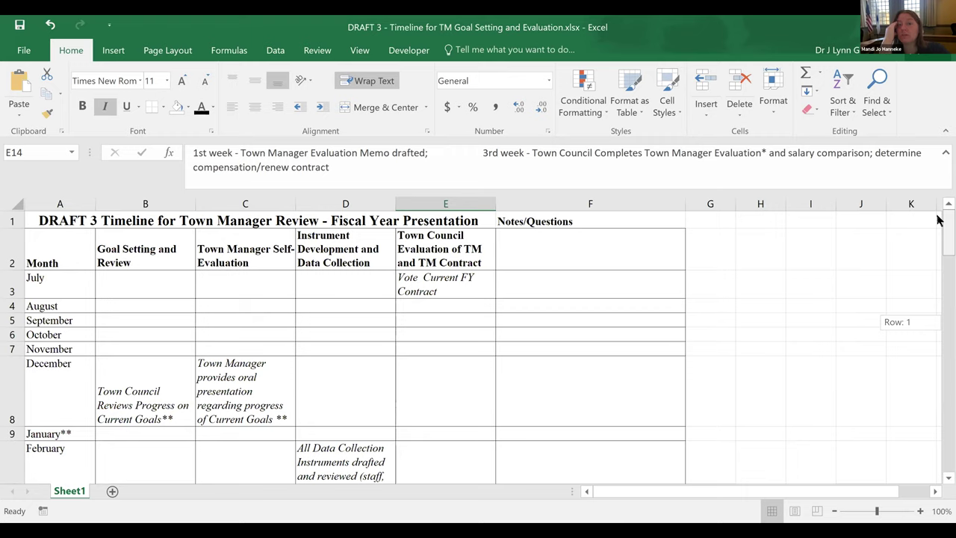
pyautogui.moveTo(940, 218); pyautogui.dragTo(940, 218)
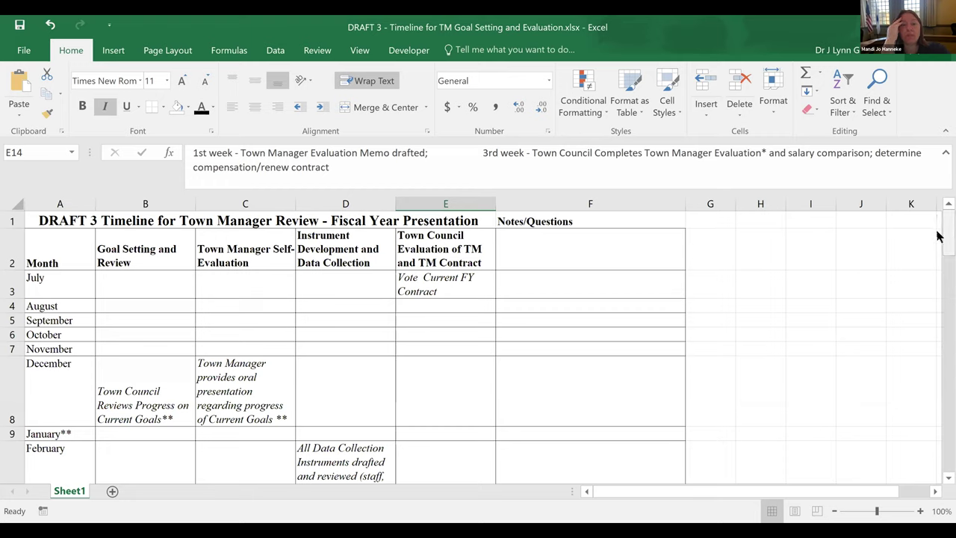
pyautogui.moveTo(939, 236); pyautogui.dragTo(939, 236)
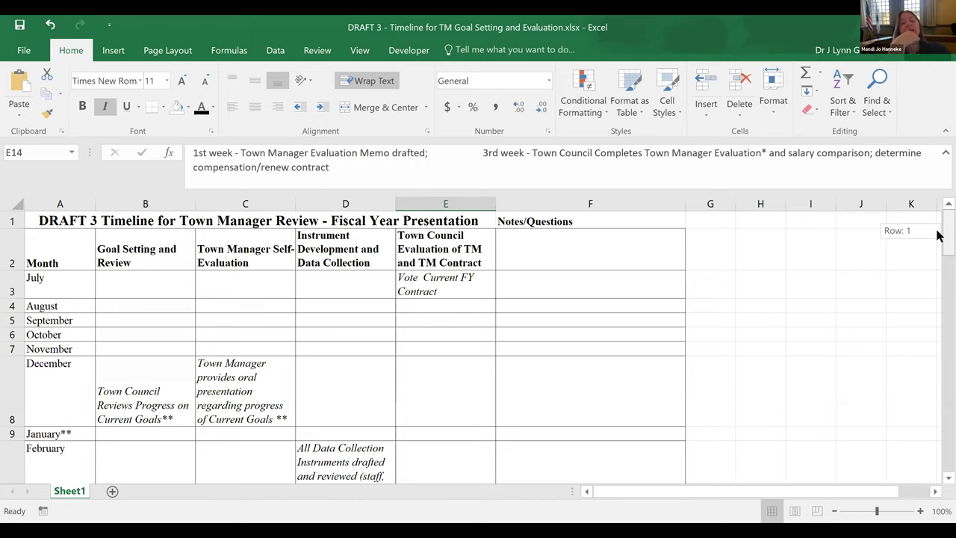
# - Replace both occurrences of "Coming" with "Next" in May's goal-setting entry in cell B13
pyautogui.moveTo(939, 236); pyautogui.dragTo(939, 325)
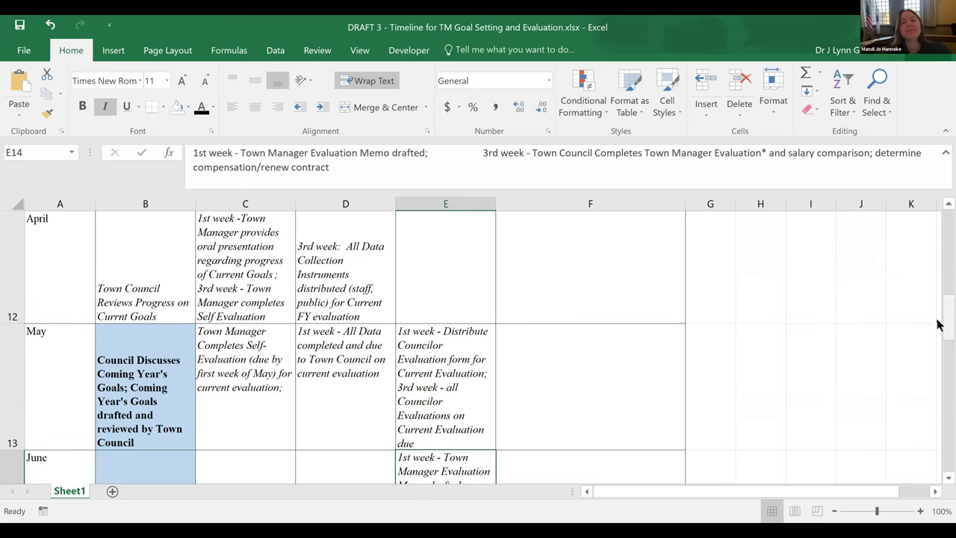
pyautogui.click(136, 384)
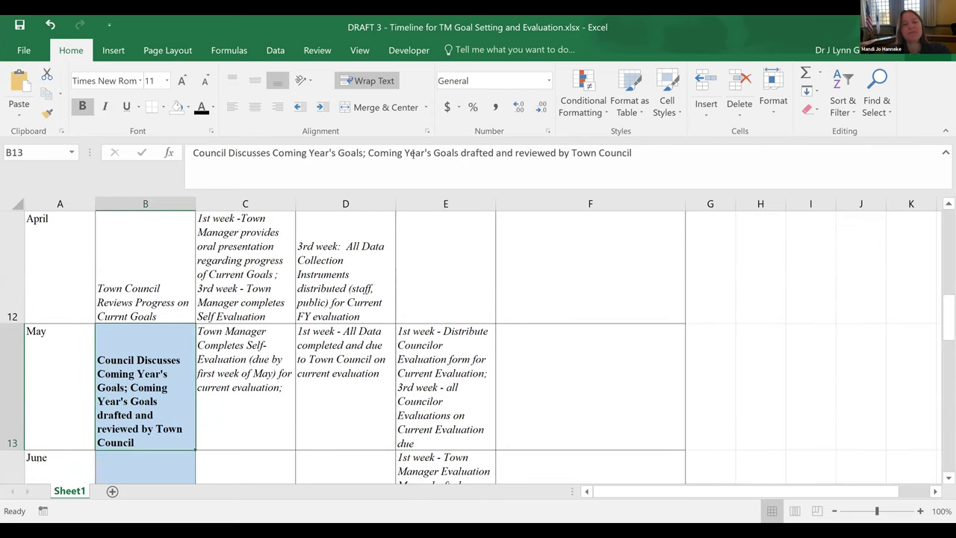
pyautogui.moveTo(402, 154); pyautogui.dragTo(370, 155)
pyautogui.moveTo(308, 153); pyautogui.dragTo(274, 161)
pyautogui.write('Next')
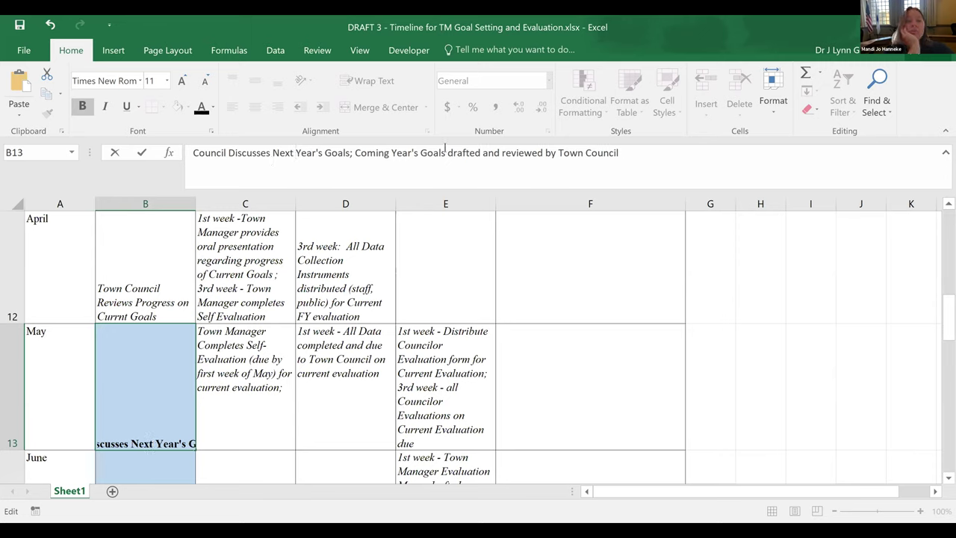
pyautogui.moveTo(389, 154); pyautogui.dragTo(354, 154)
pyautogui.write('Next')
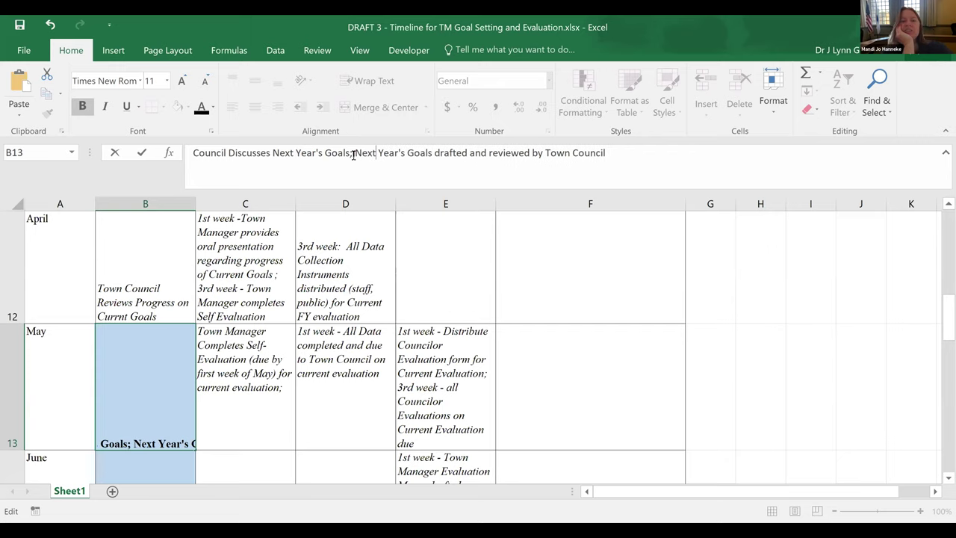
pyautogui.press('Return')
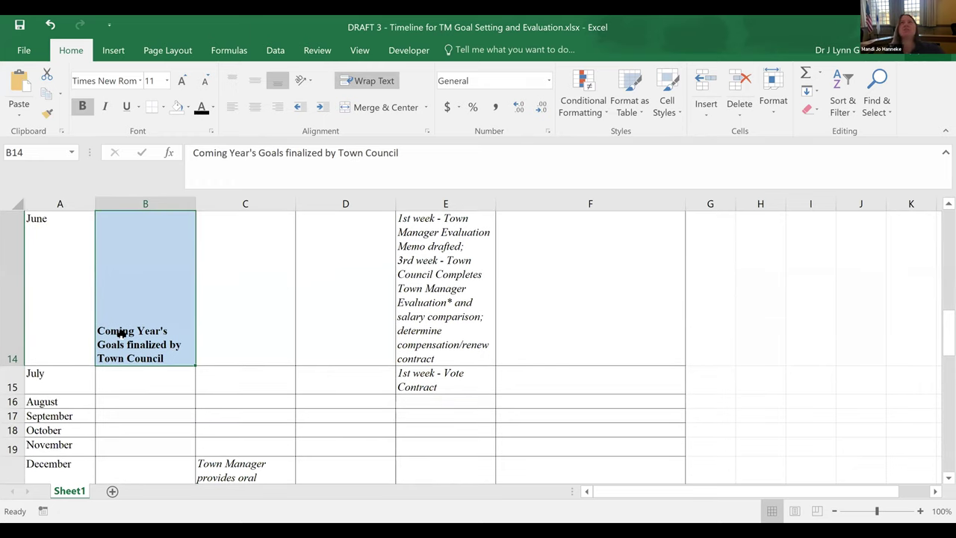
# - Insert "Next" before "Coming Year's Goals" in June's goal-setting entry in cell B14
pyautogui.click(223, 153)
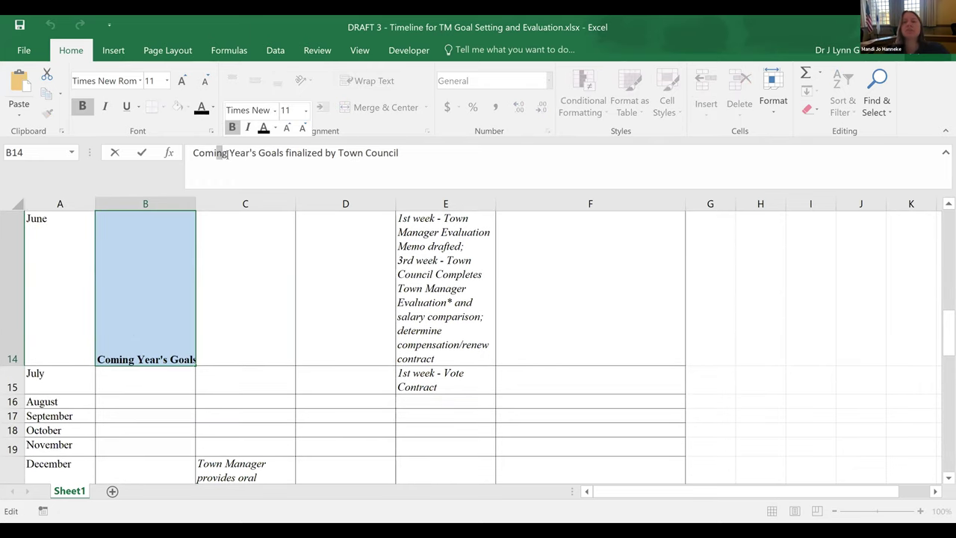
pyautogui.moveTo(223, 153); pyautogui.dragTo(191, 154)
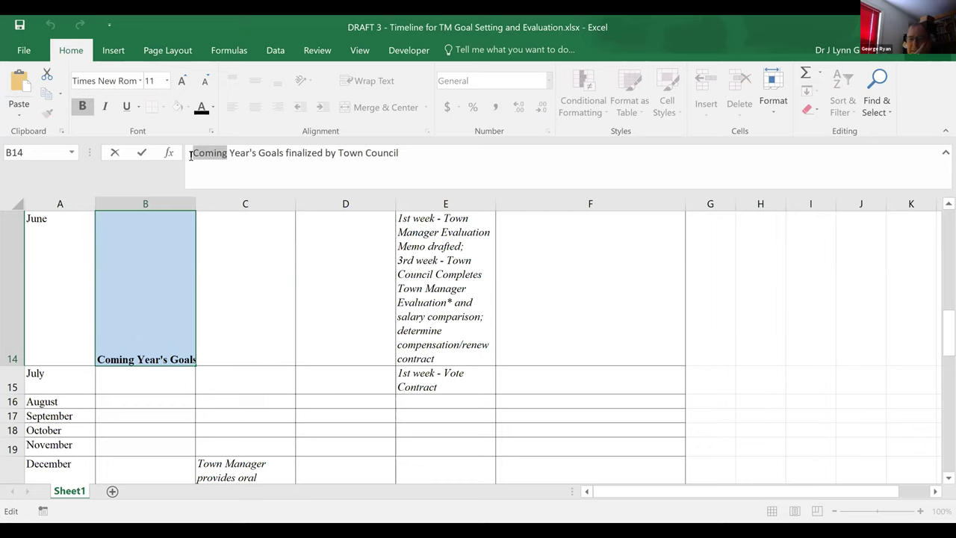
pyautogui.press('Left')
pyautogui.write('Next')
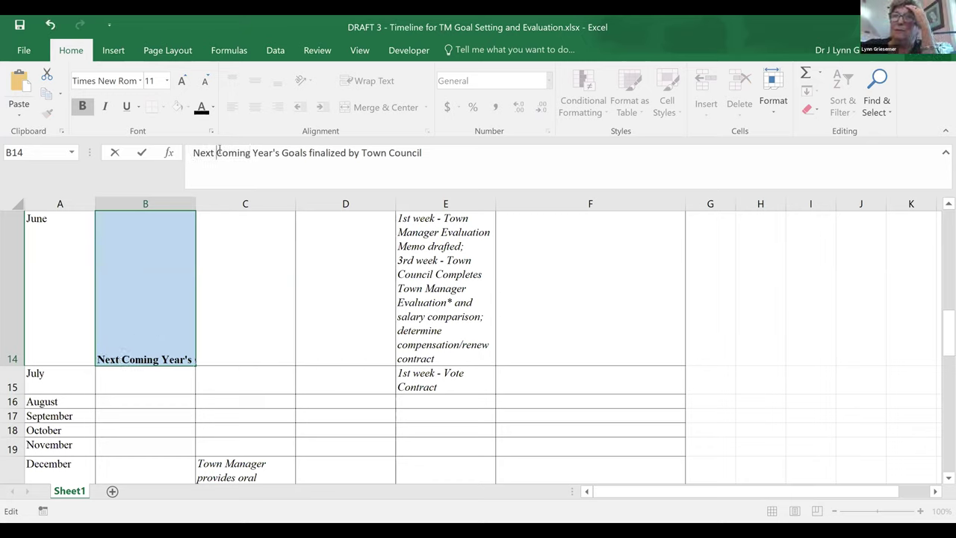
pyautogui.press('Return')
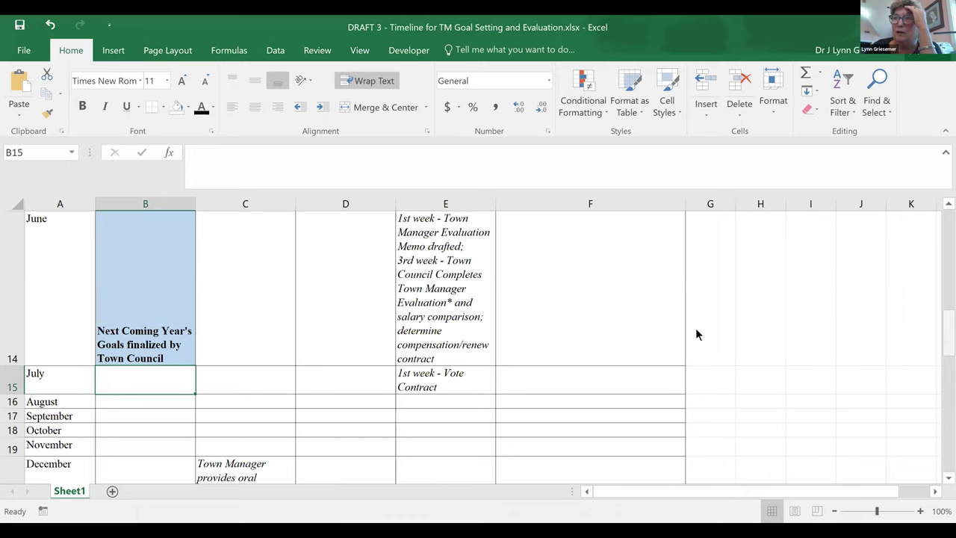
# - Align the May and June goal-setting entries in cells B13 and B14 to the top of their cells
pyautogui.moveTo(941, 336); pyautogui.dragTo(939, 316)
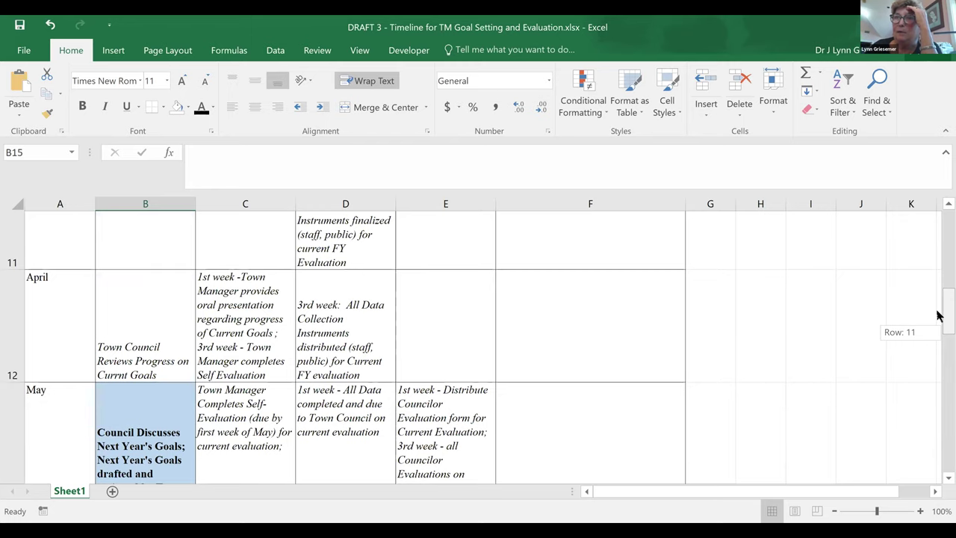
pyautogui.moveTo(938, 316); pyautogui.dragTo(938, 320)
pyautogui.click(161, 448)
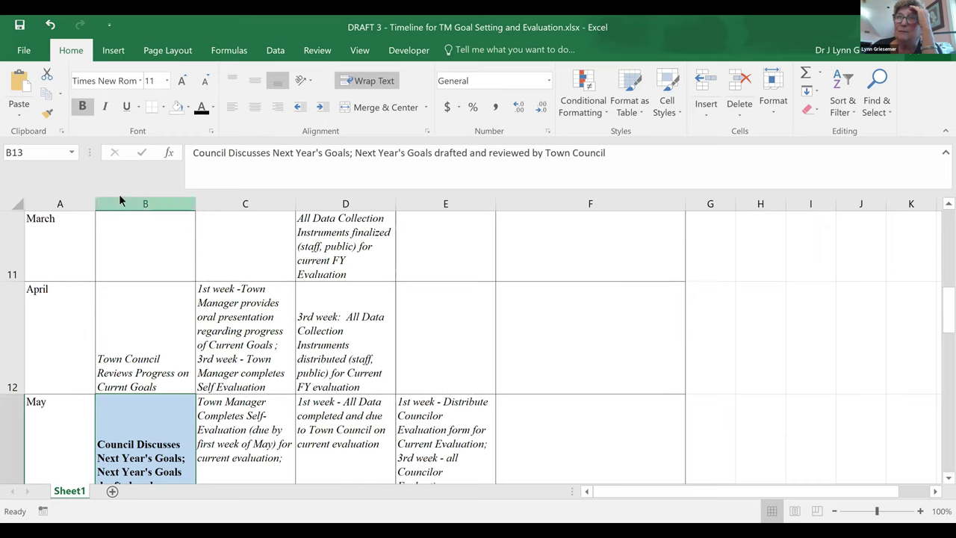
pyautogui.click(232, 81)
pyautogui.scroll(-1, 241, 207)
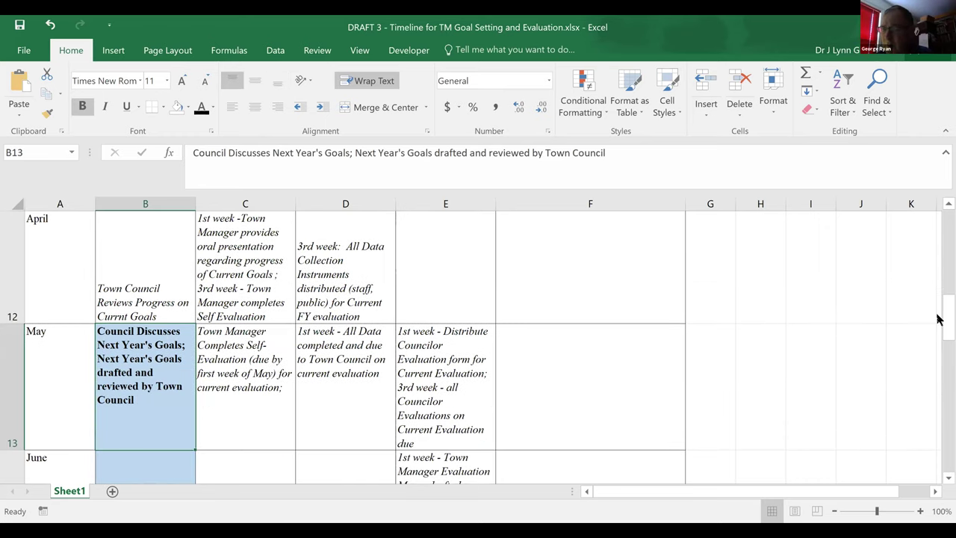
pyautogui.moveTo(939, 319); pyautogui.dragTo(941, 325)
pyautogui.press('Return')
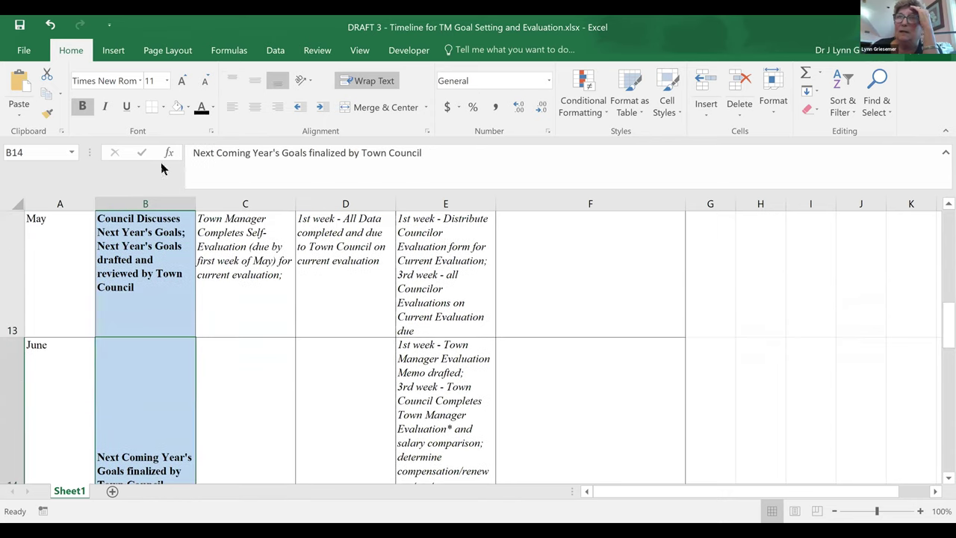
pyautogui.click(237, 81)
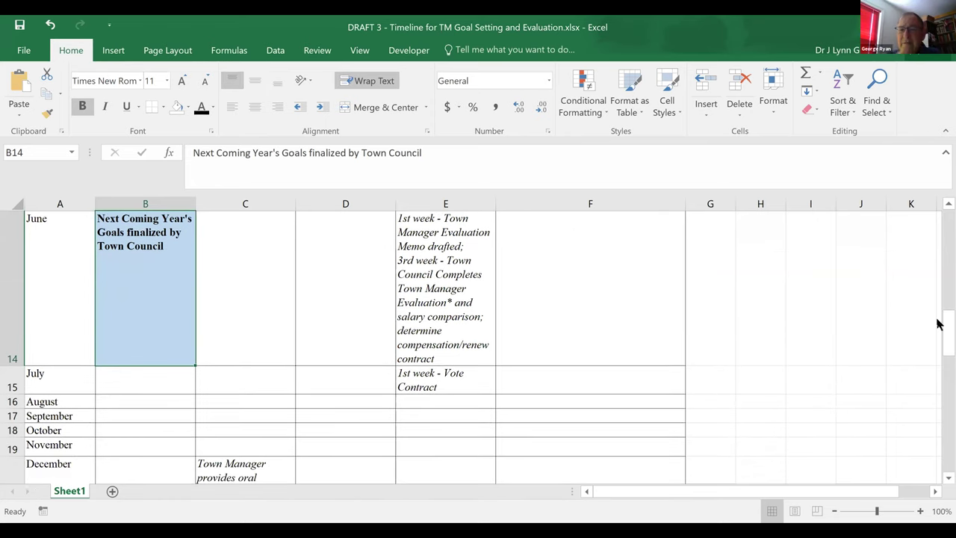
# - Change "Current" to lowercase "current" in May's first-week entry on distributing the Councilor Evaluation form in cell E13
pyautogui.moveTo(944, 338); pyautogui.dragTo(939, 324)
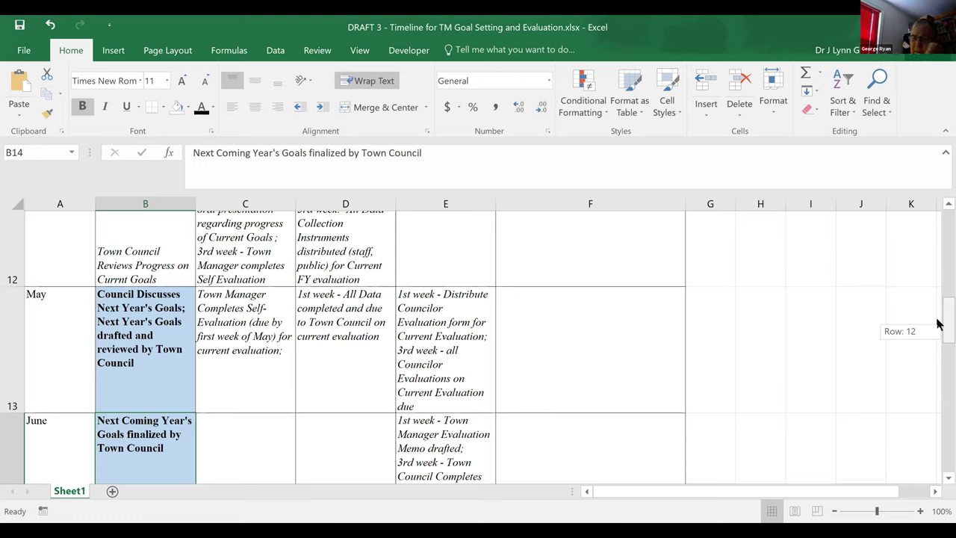
pyautogui.moveTo(940, 324); pyautogui.dragTo(940, 323)
pyautogui.click(416, 336)
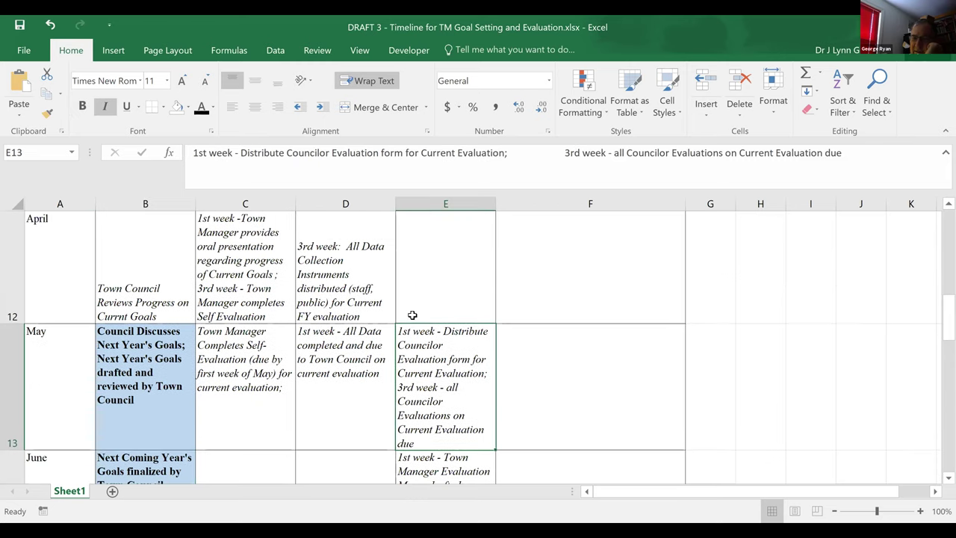
pyautogui.click(424, 152)
pyautogui.press('BackSpace')
pyautogui.write('c')
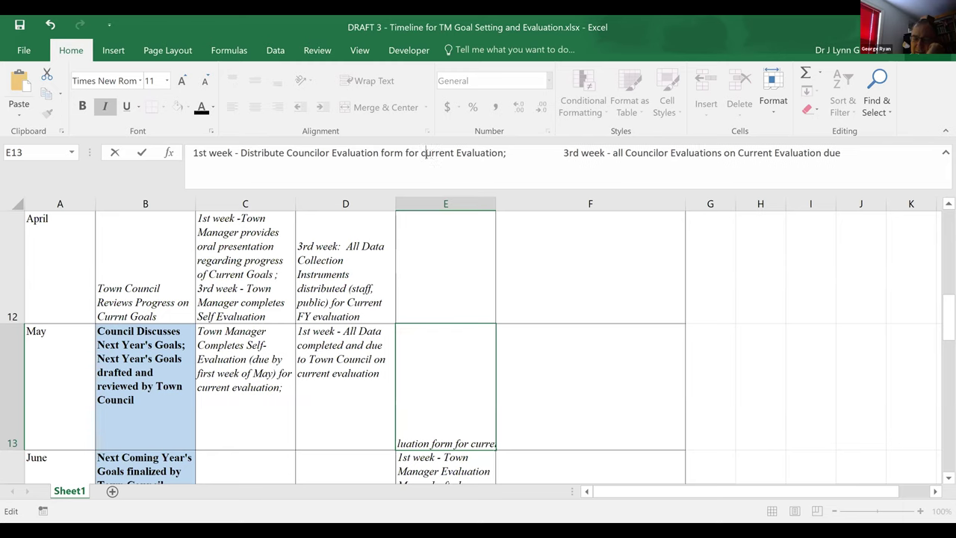
pyautogui.hotkey('ctrl', 'Return')
pyautogui.press('Down')
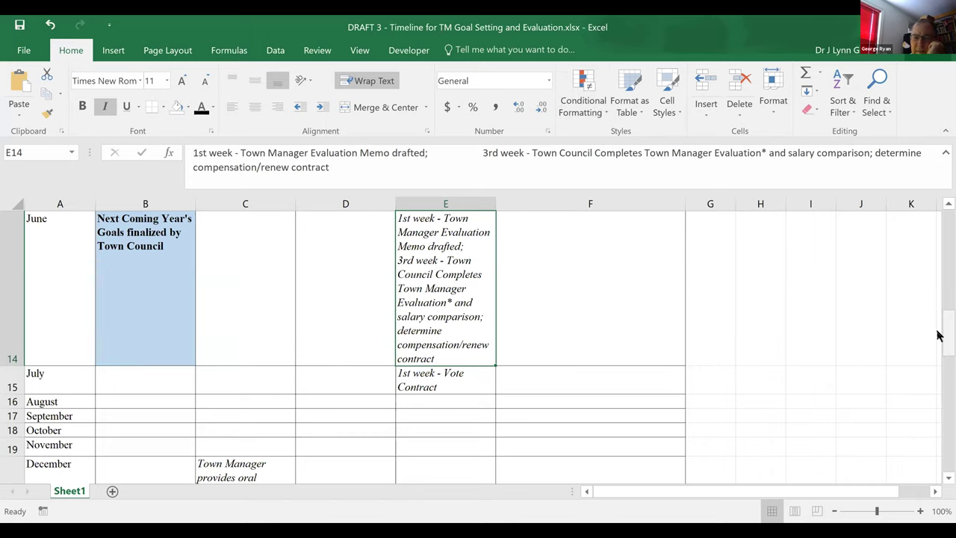
# - Change "Current" to lowercase "current" in May's third-week Councilor Evaluations entry in cell E13
pyautogui.scroll(3, 939, 335)
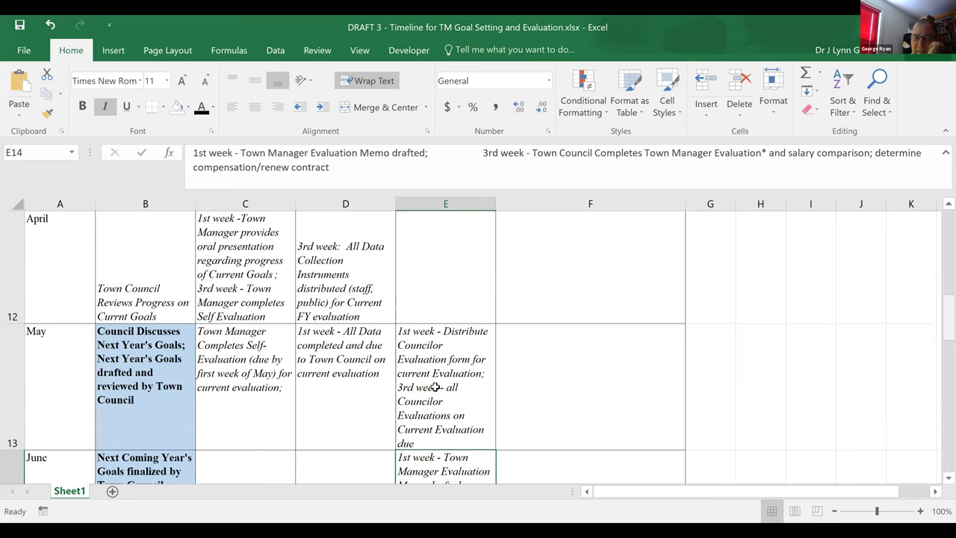
pyautogui.click(435, 410)
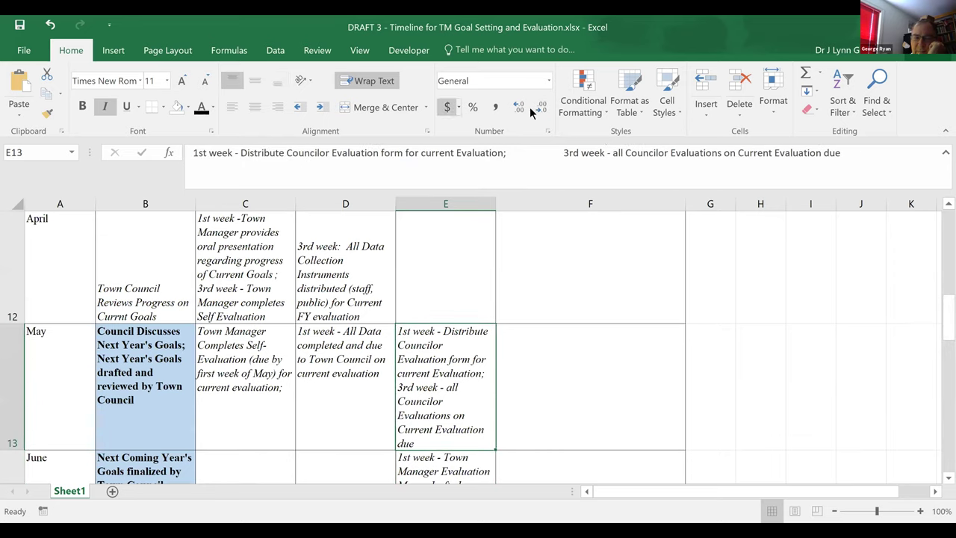
pyautogui.click(745, 153)
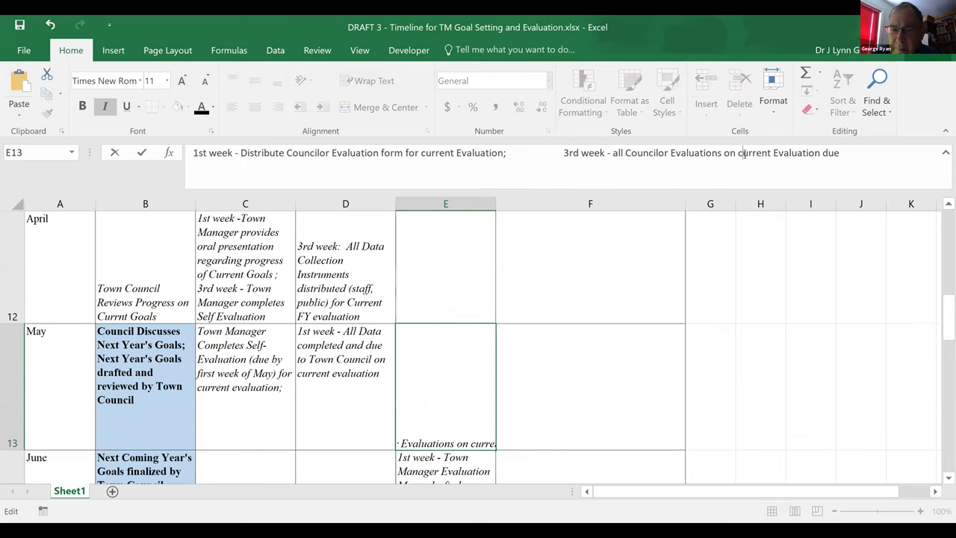
pyautogui.press('Return')
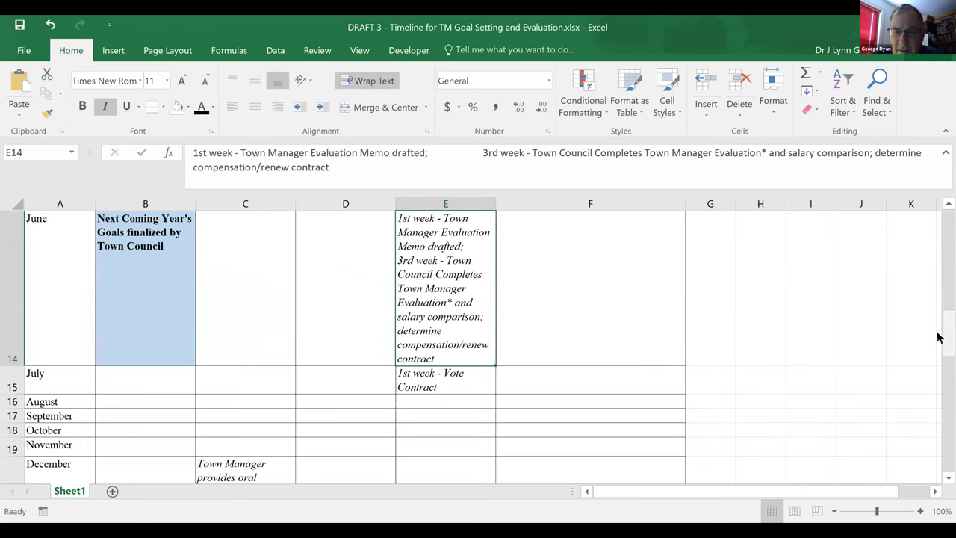
pyautogui.moveTo(938, 337); pyautogui.dragTo(938, 332)
pyautogui.scroll(-1, 428, 279)
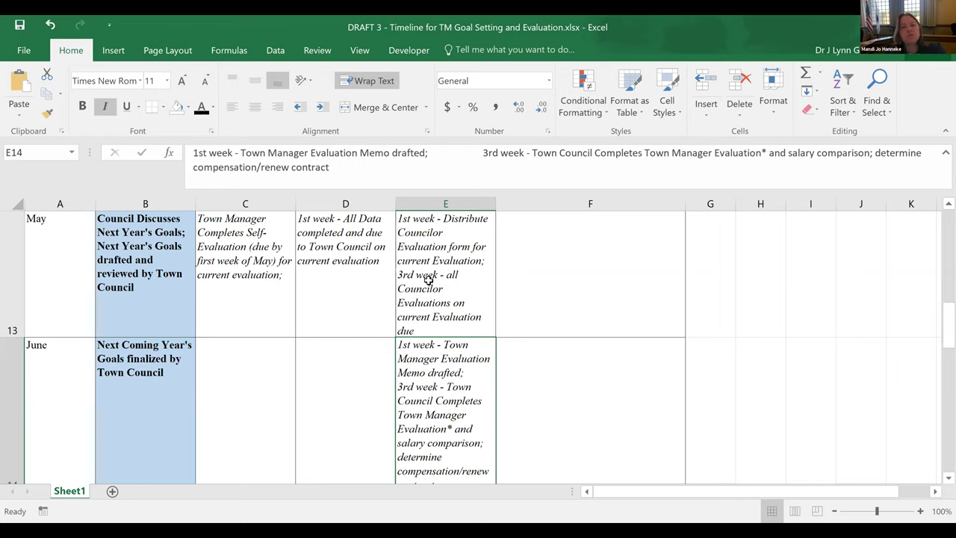
pyautogui.click(133, 260)
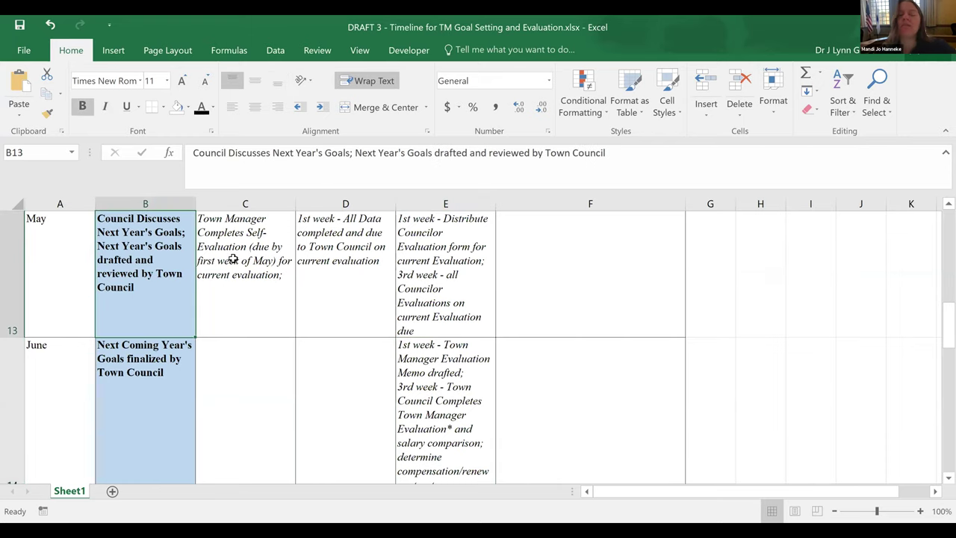
pyautogui.click(233, 259)
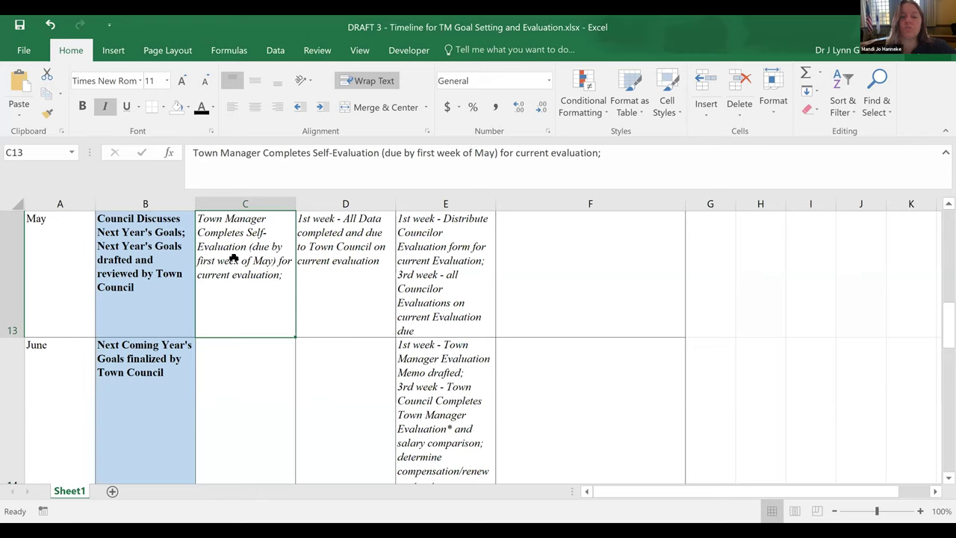
# - Move "and salary comparison; determine compensation/renew contract" in cell E14 behind "Town Manager Evaluation Memo drafted", replacing the semicolon there with a space
pyautogui.click(444, 385)
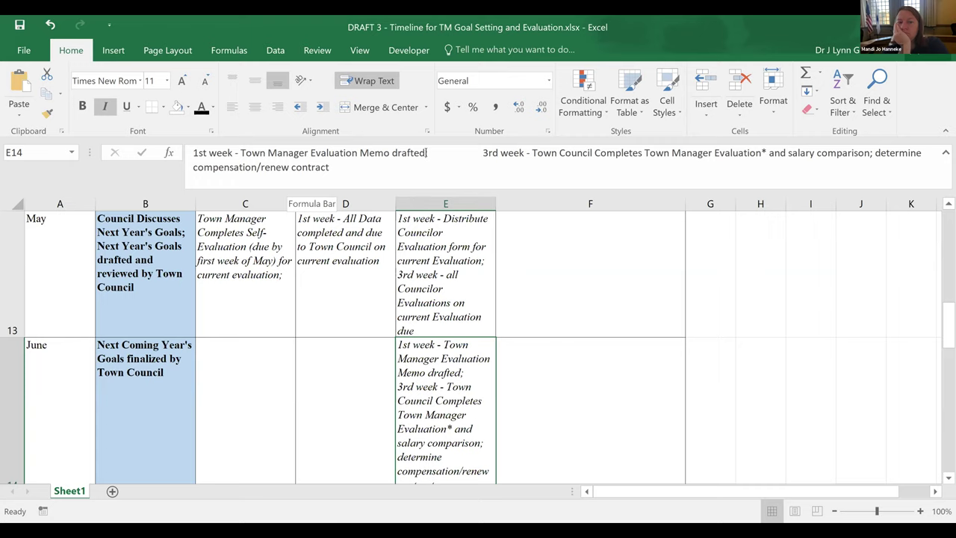
pyautogui.click(426, 152)
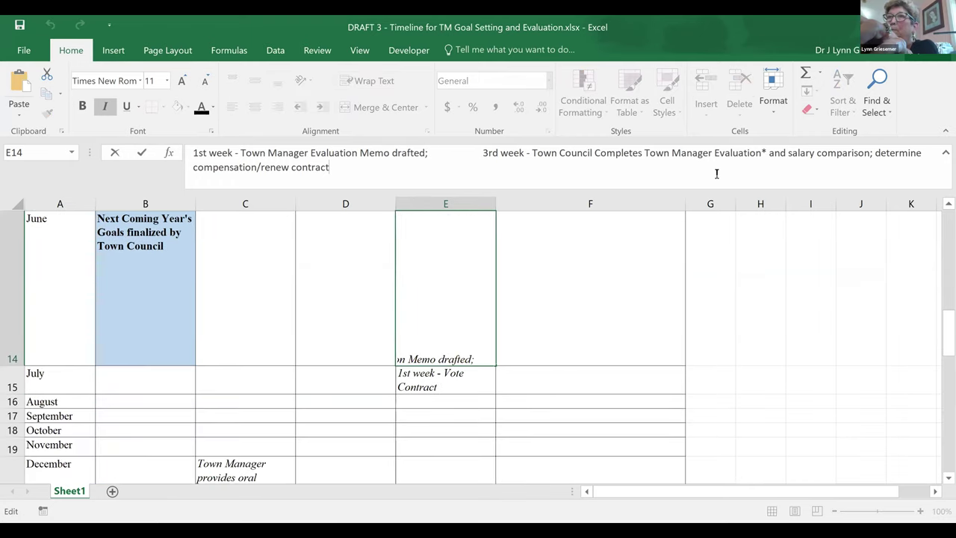
pyautogui.click(421, 332)
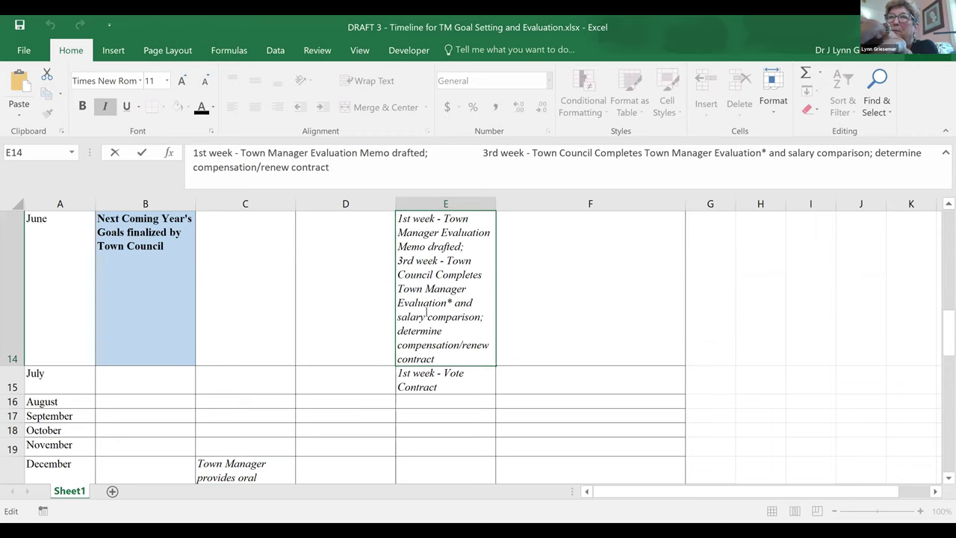
pyautogui.moveTo(454, 303); pyautogui.dragTo(447, 360)
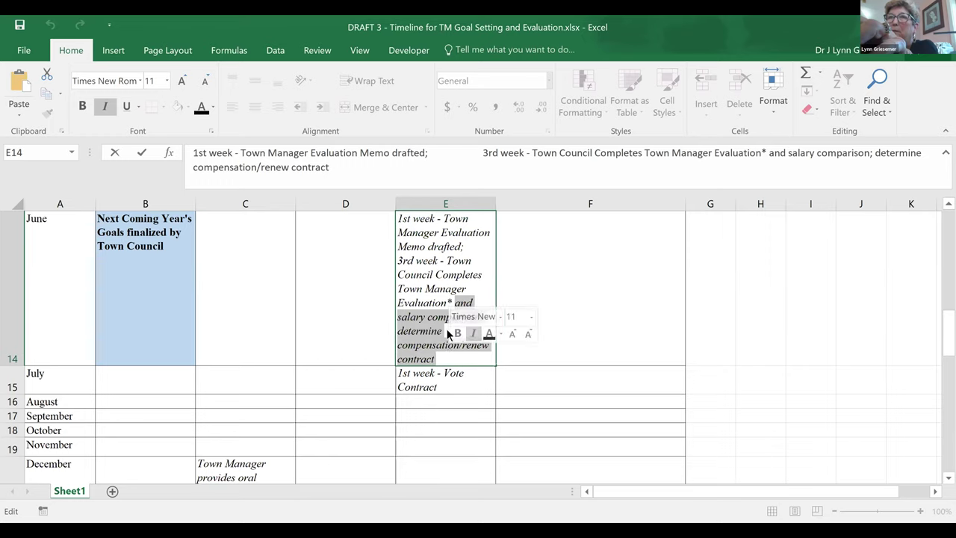
pyautogui.rightClick(420, 322)
pyautogui.click(447, 333)
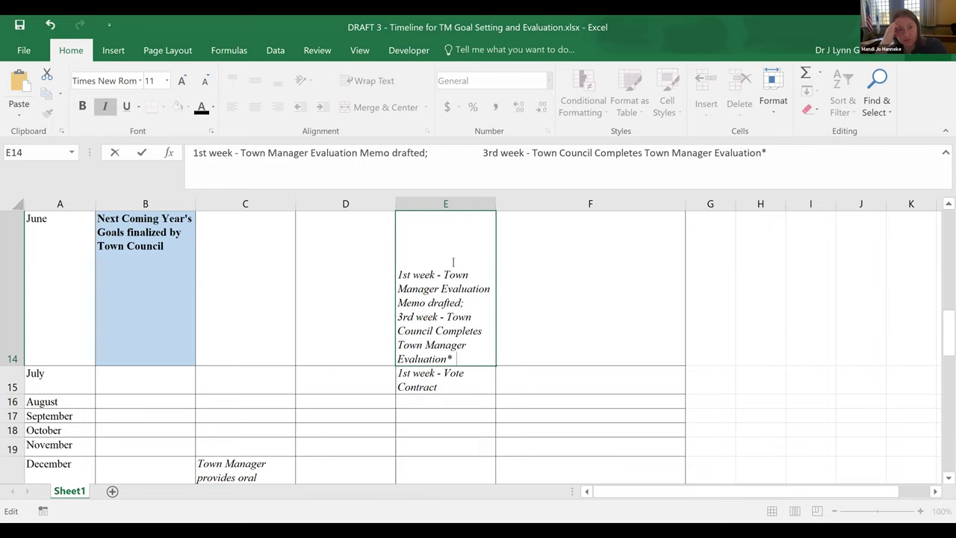
pyautogui.rightClick(462, 302)
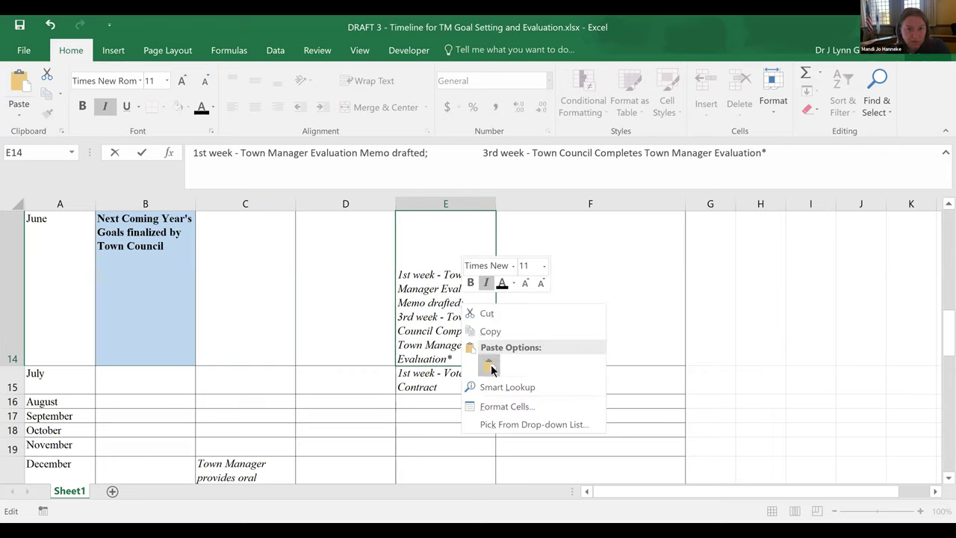
pyautogui.click(490, 366)
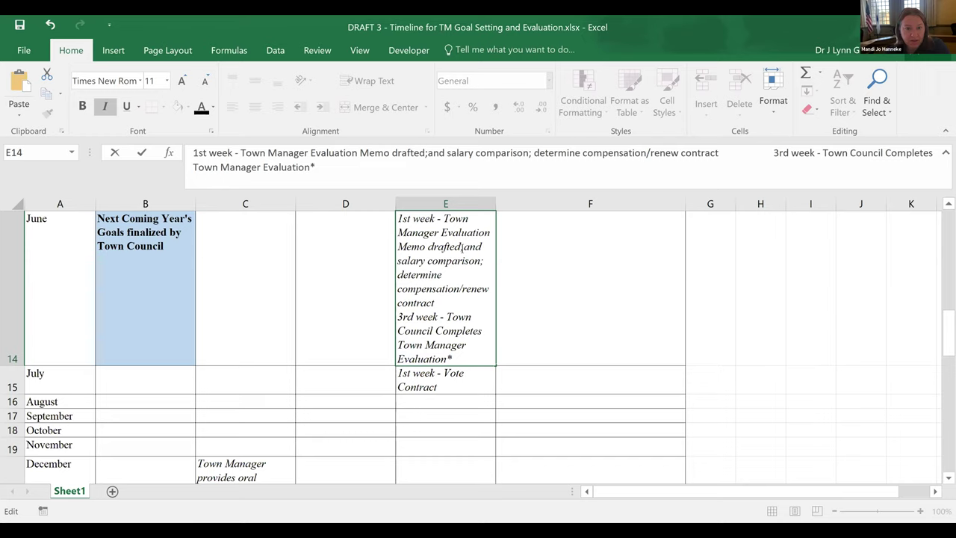
pyautogui.click(462, 246)
pyautogui.press('BackSpace')
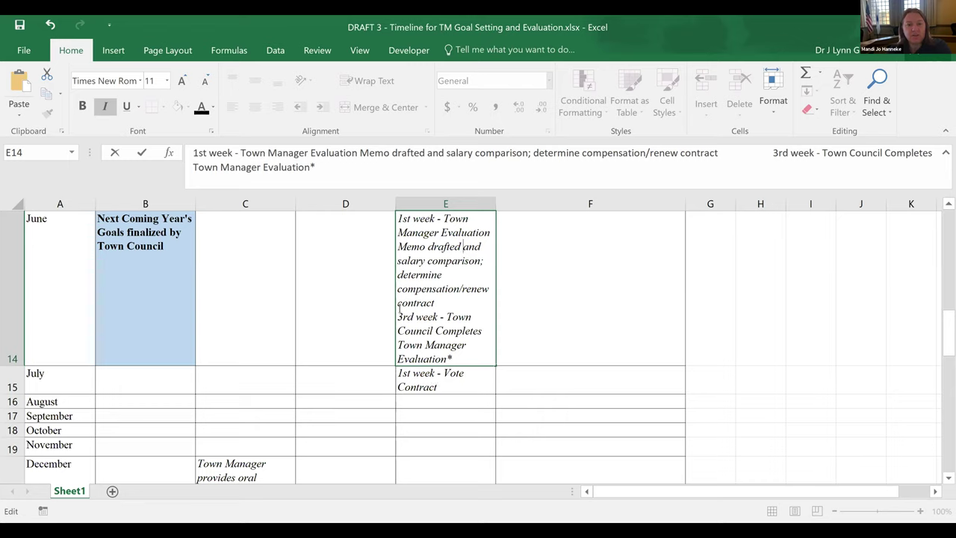
# - Move "Town Council Completes Town Manager Evaluation*" from June's cell E14 into July's first-week entry in E15, dropping its "3rd week -" prefix
pyautogui.moveTo(398, 317); pyautogui.dragTo(460, 360)
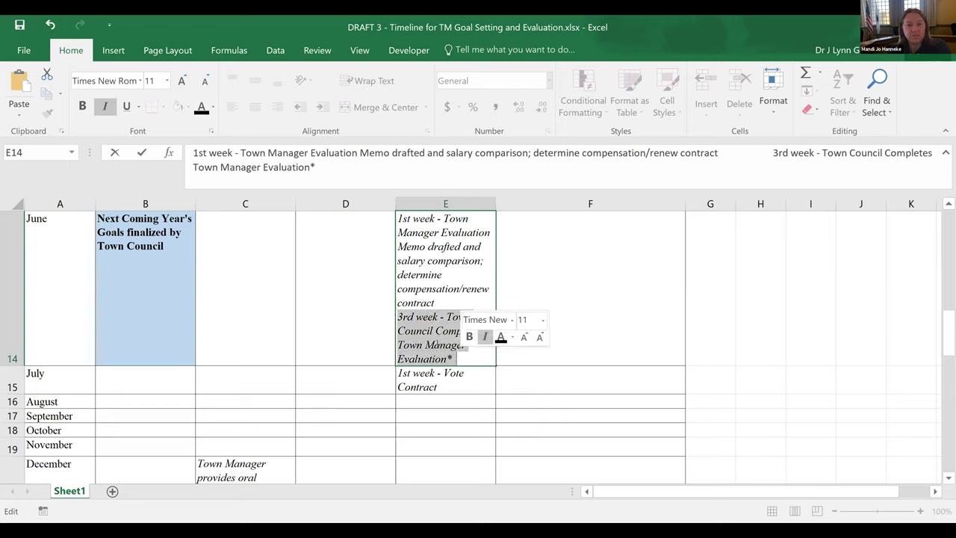
pyautogui.rightClick(441, 345)
pyautogui.click(451, 343)
pyautogui.press('Return')
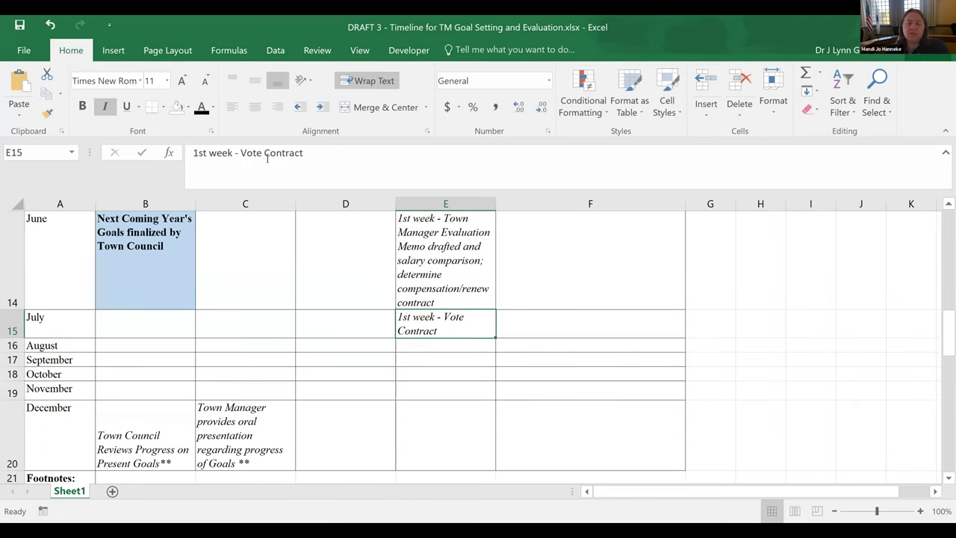
pyautogui.click(240, 152)
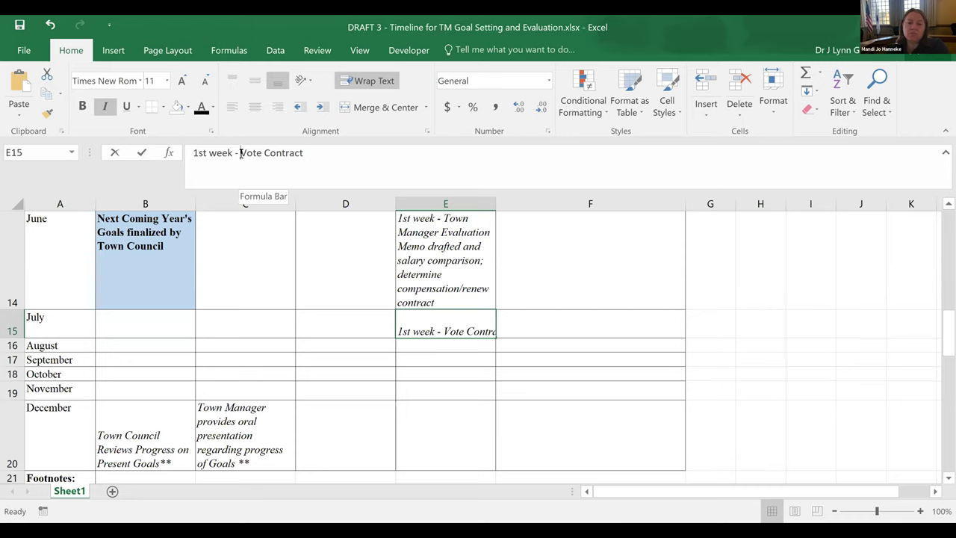
pyautogui.rightClick(240, 152)
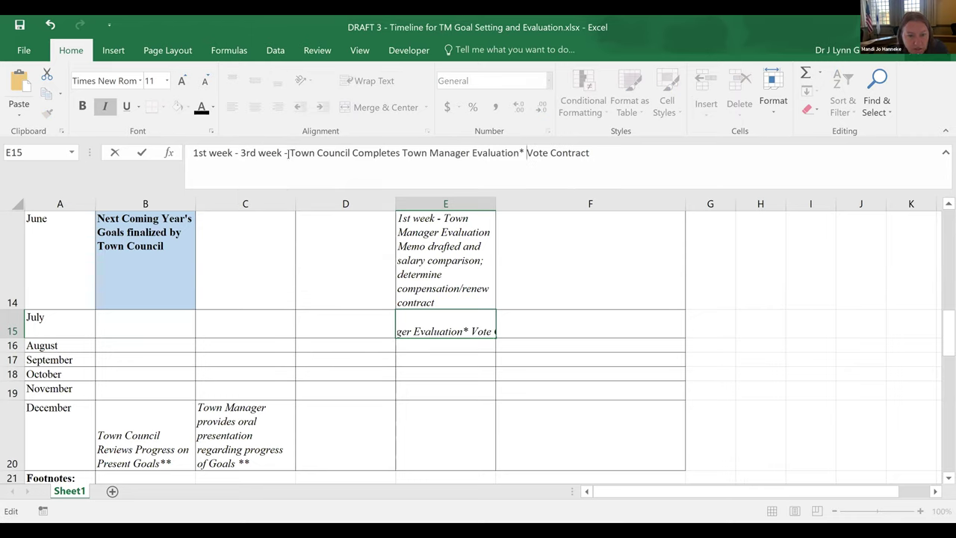
pyautogui.moveTo(288, 153); pyautogui.dragTo(239, 152)
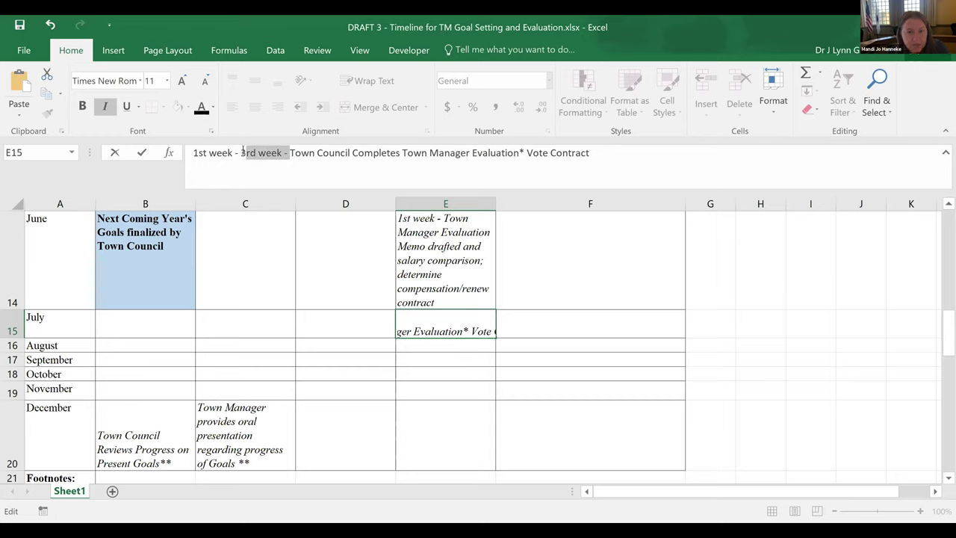
pyautogui.press('BackSpace')
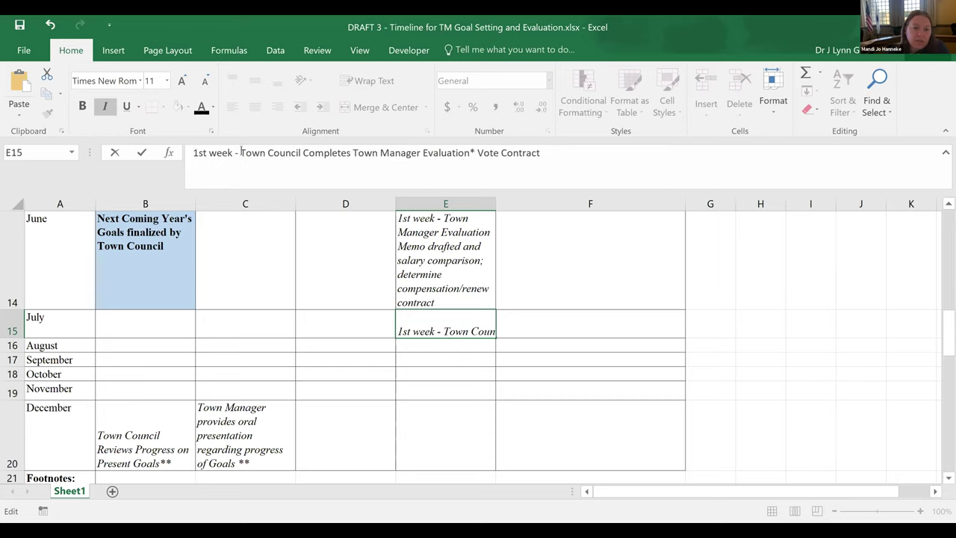
# - Insert "and" before "Vote Contract" in July's cell E15 and change "Vote" to "Votes"
pyautogui.click(477, 147)
pyautogui.write('and')
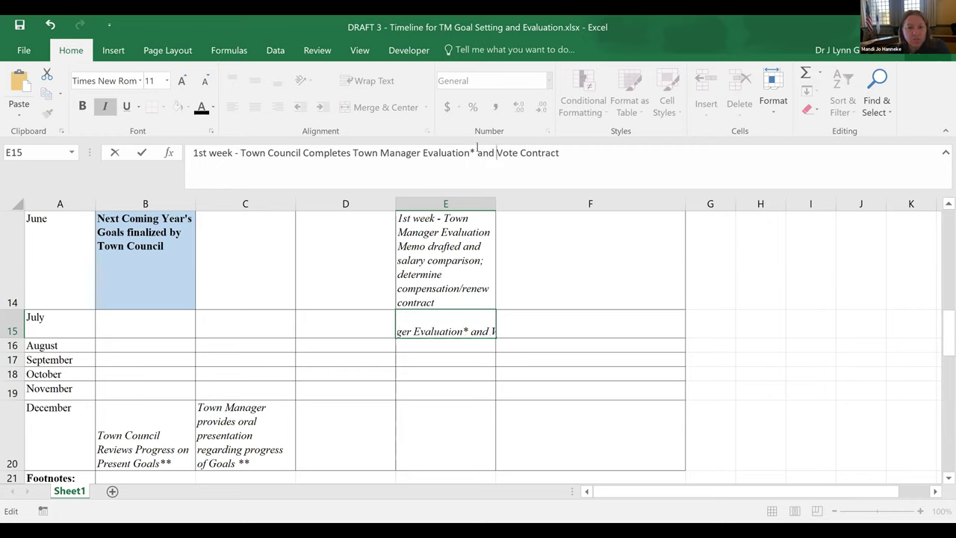
pyautogui.click(517, 152)
pyautogui.write('s')
pyautogui.press('Return')
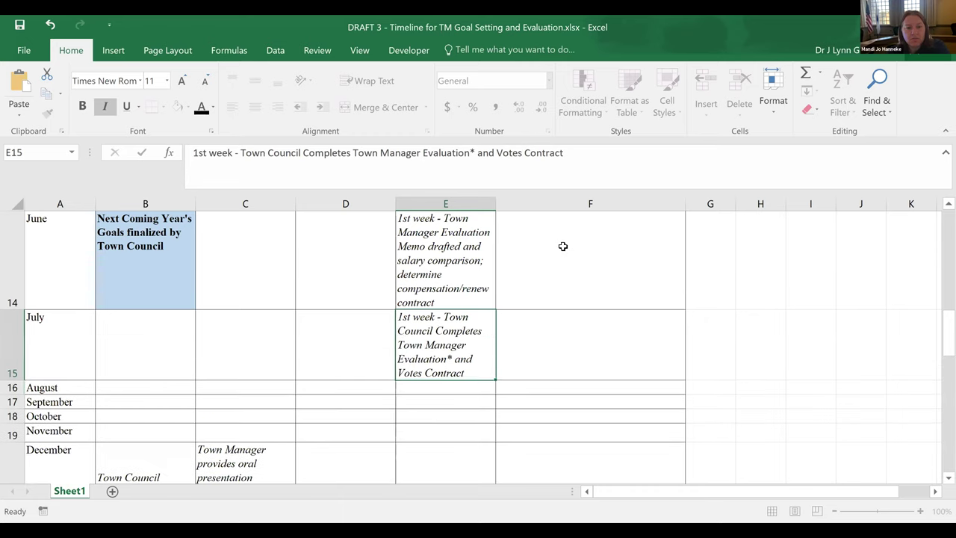
# - Change "1st" to "3rd" week for the Town Manager Evaluation Memo entry in June's cell E14
pyautogui.click(442, 234)
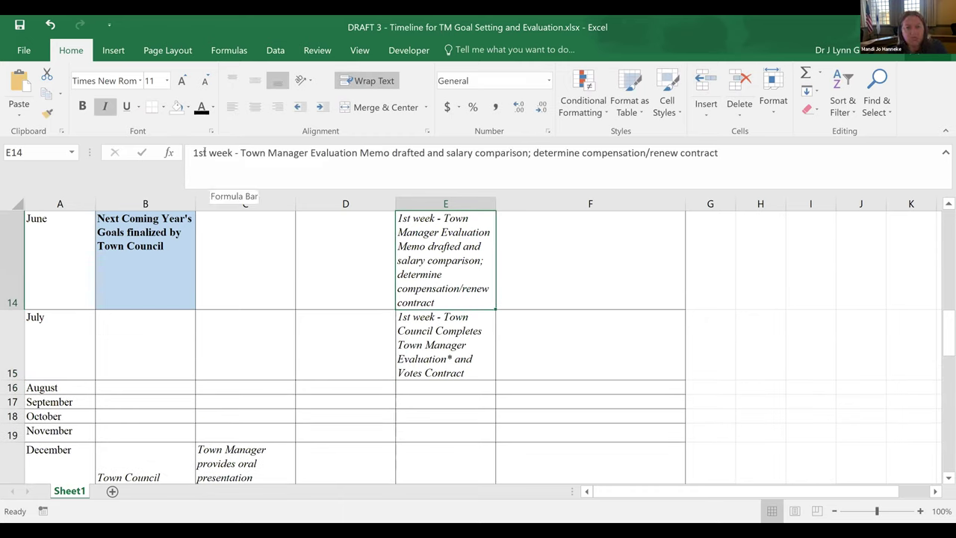
pyautogui.moveTo(205, 153); pyautogui.dragTo(187, 153)
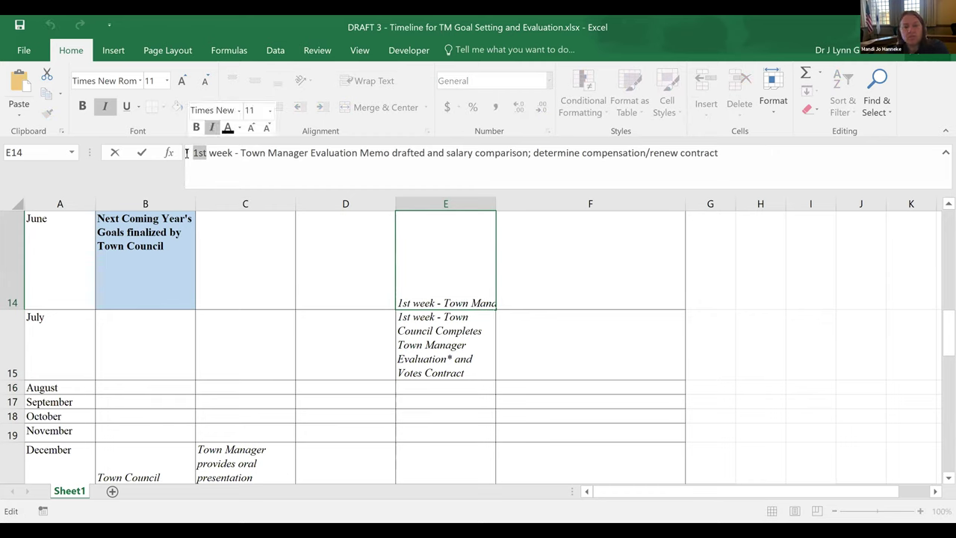
pyautogui.write('3rd')
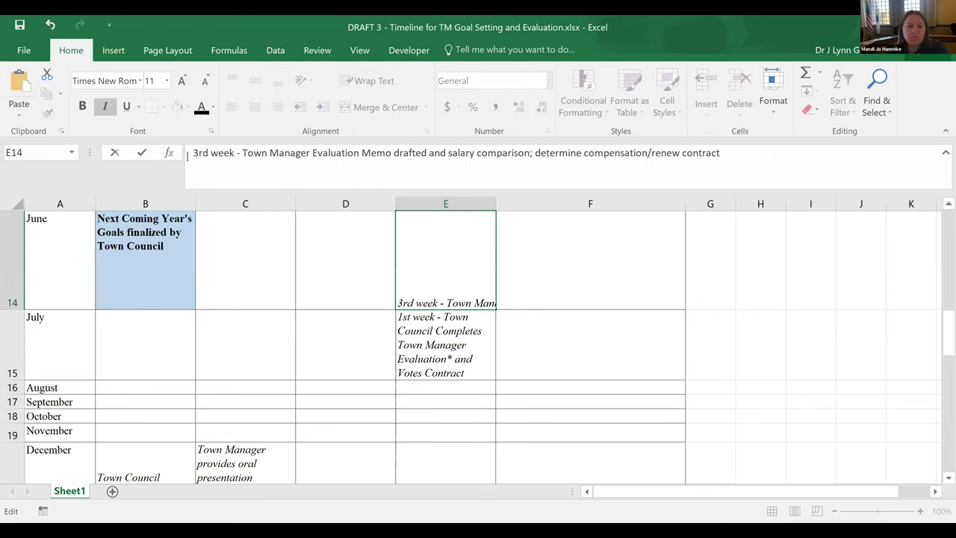
pyautogui.press('Return')
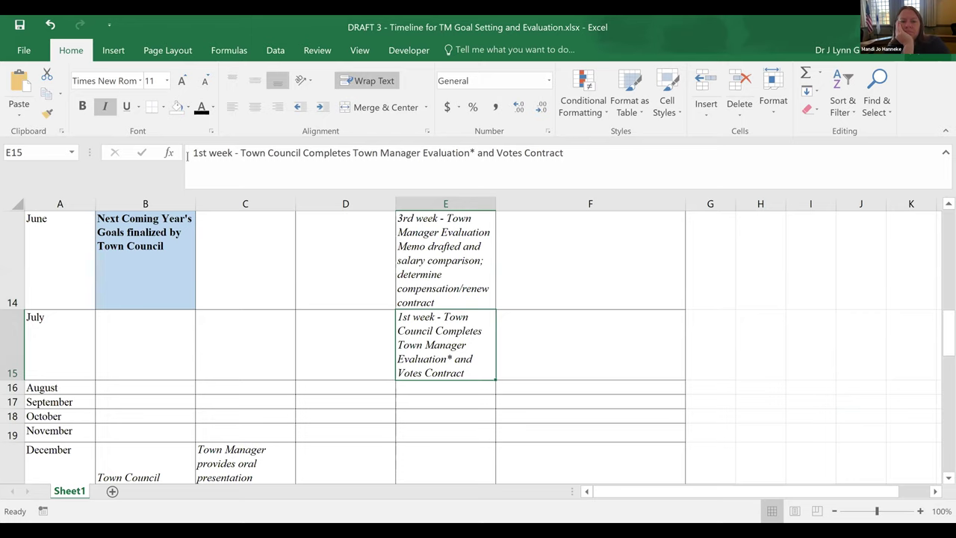
pyautogui.click(942, 203)
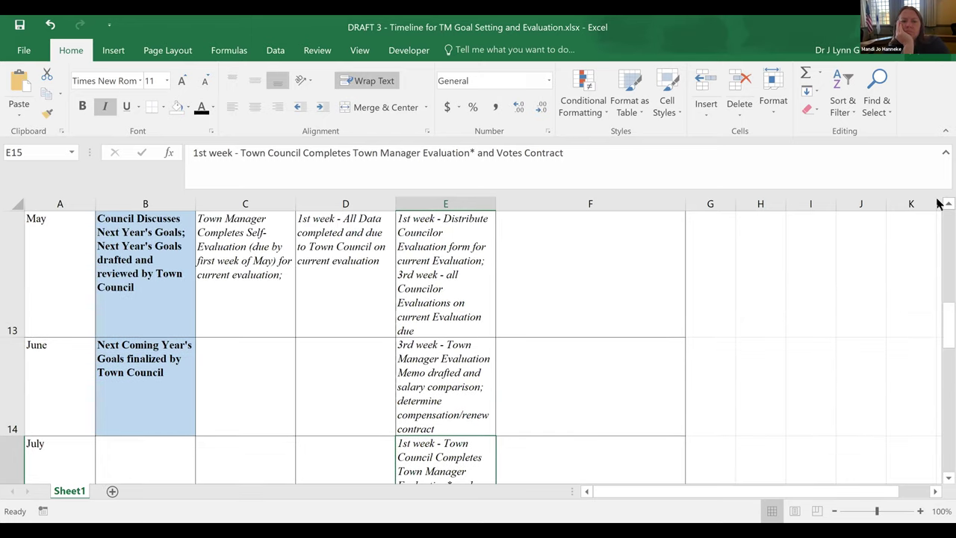
pyautogui.press('Up')
pyautogui.press('Up')
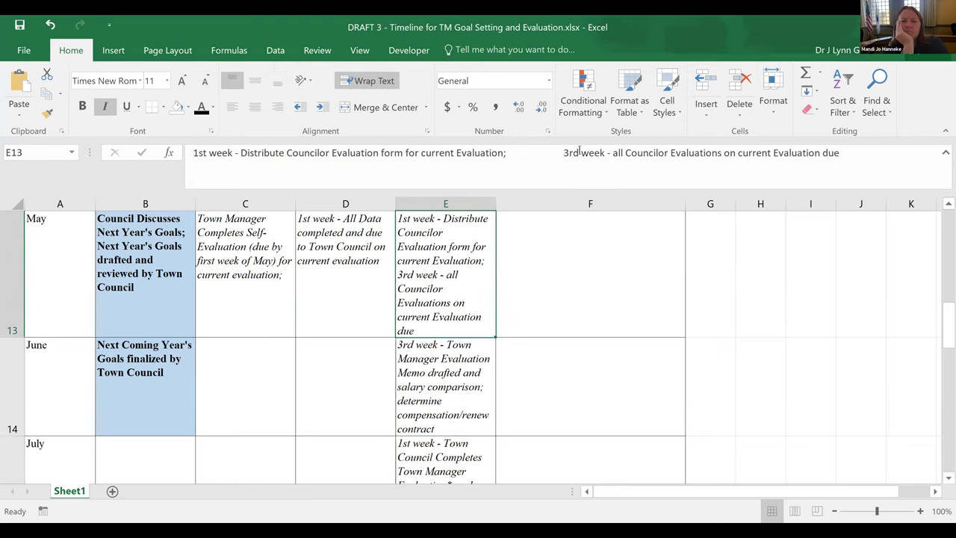
pyautogui.moveTo(565, 152); pyautogui.dragTo(760, 154)
pyautogui.click(515, 354)
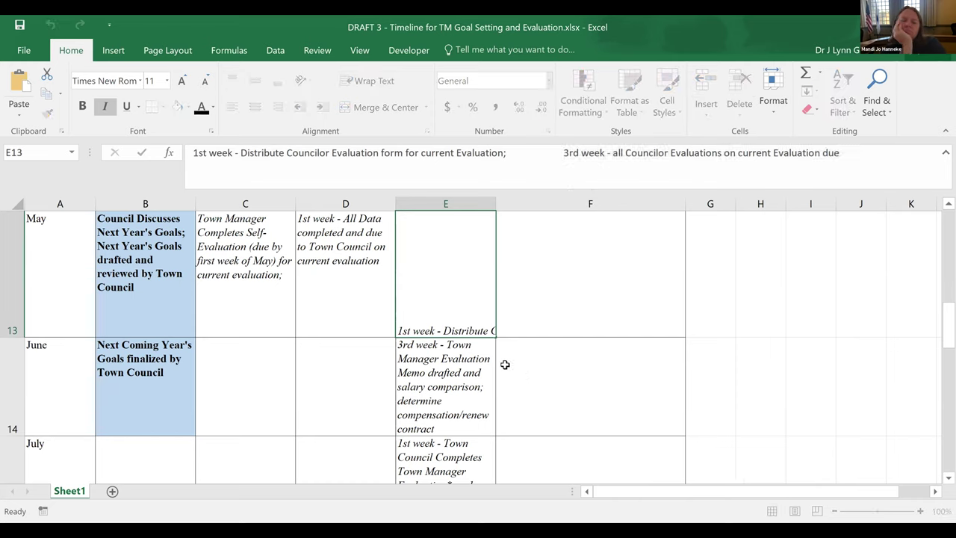
pyautogui.click(404, 278)
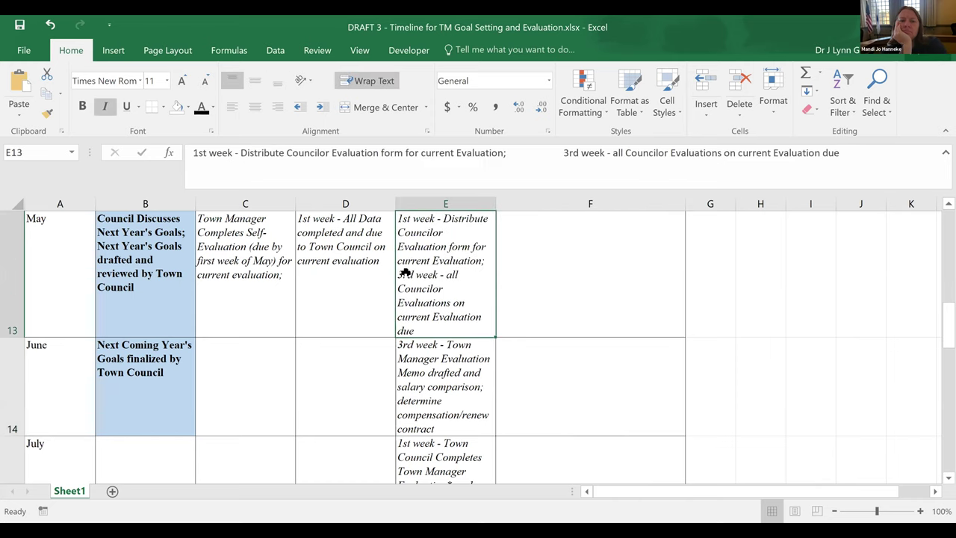
pyautogui.click(525, 292)
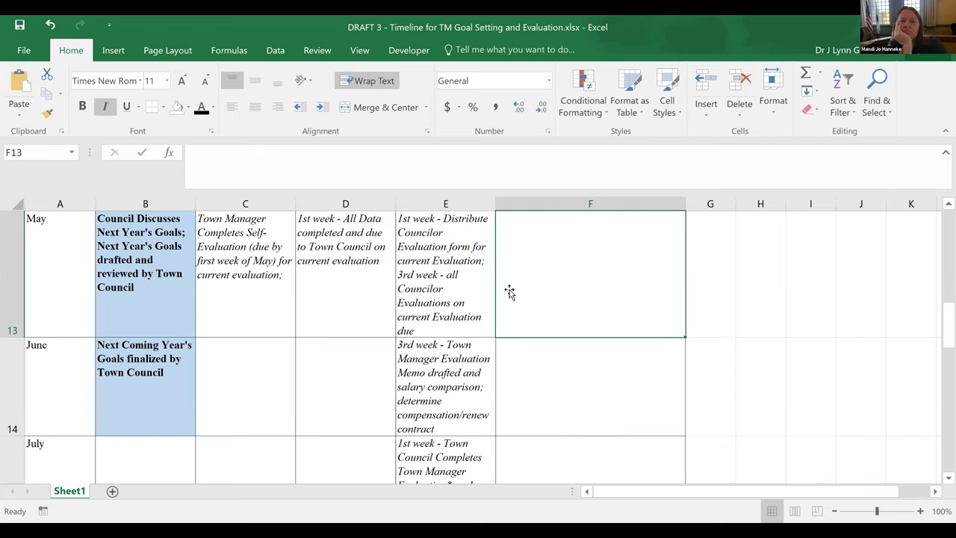
# - Cut "3rd week - all Councilor Evaluations on current Evaluation due" out of May's cell E13
pyautogui.click(403, 275)
pyautogui.moveTo(557, 150); pyautogui.dragTo(764, 147)
pyautogui.hotkey('ctrl', 'c')
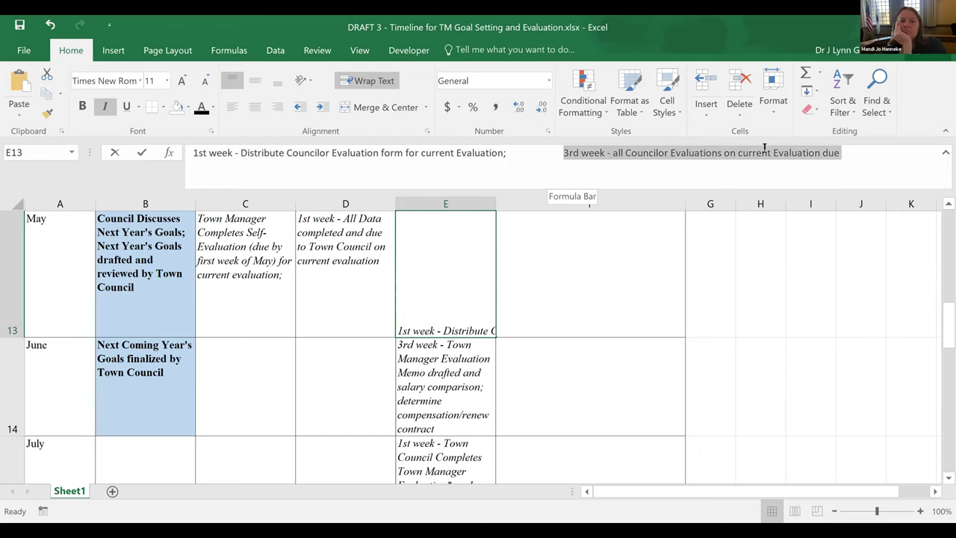
pyautogui.rightClick(766, 153)
pyautogui.click(731, 171)
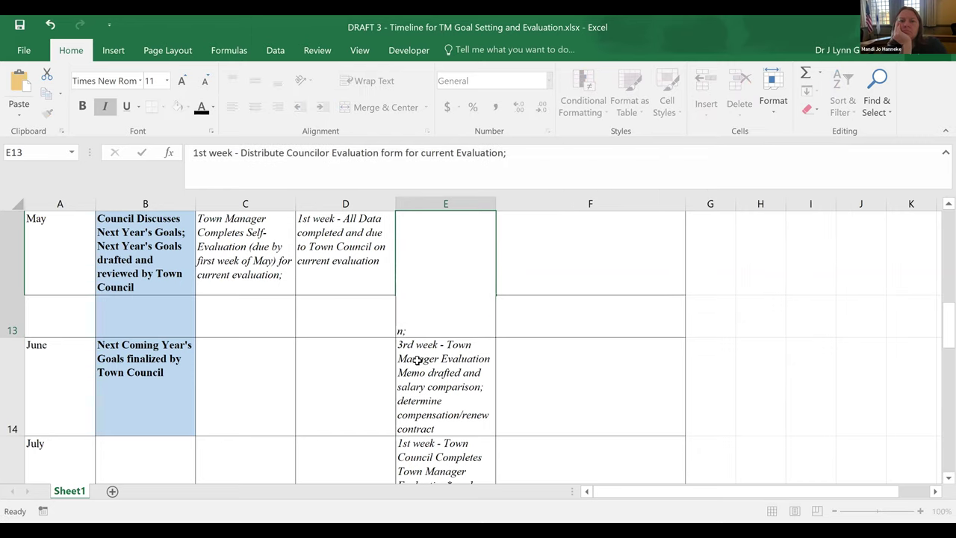
pyautogui.press('Return')
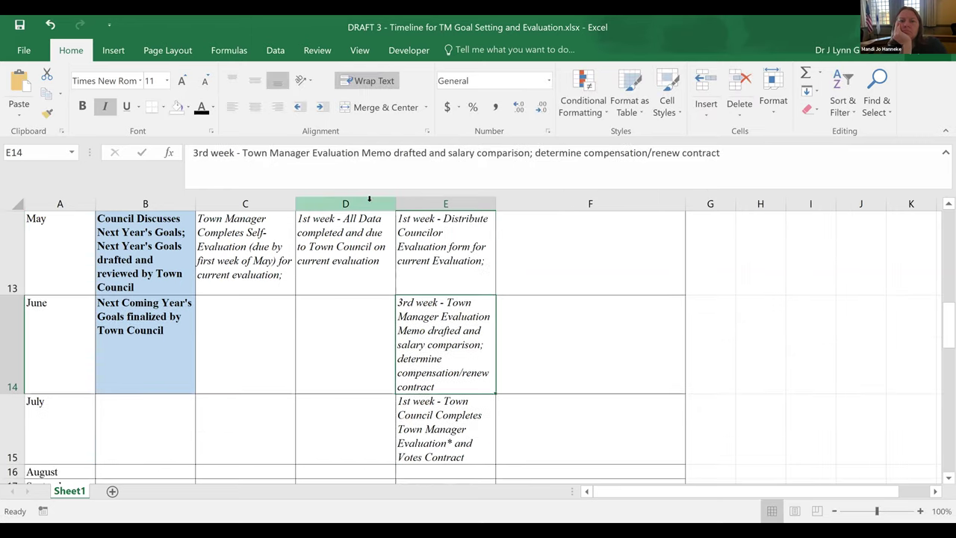
# - Paste the cut Councilor Evaluations entry at the start of June's cell E14 and change its timing to "1st" week
pyautogui.click(193, 152)
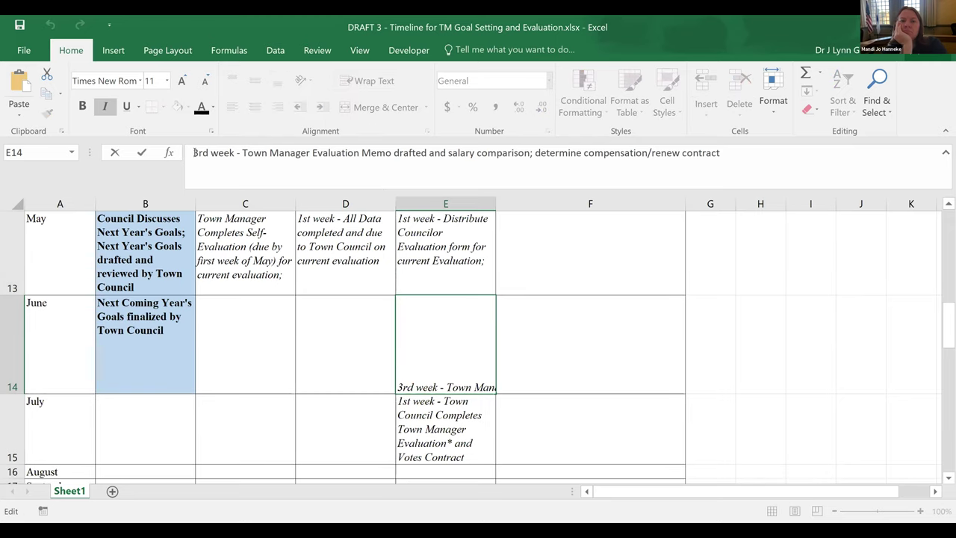
pyautogui.rightClick(194, 153)
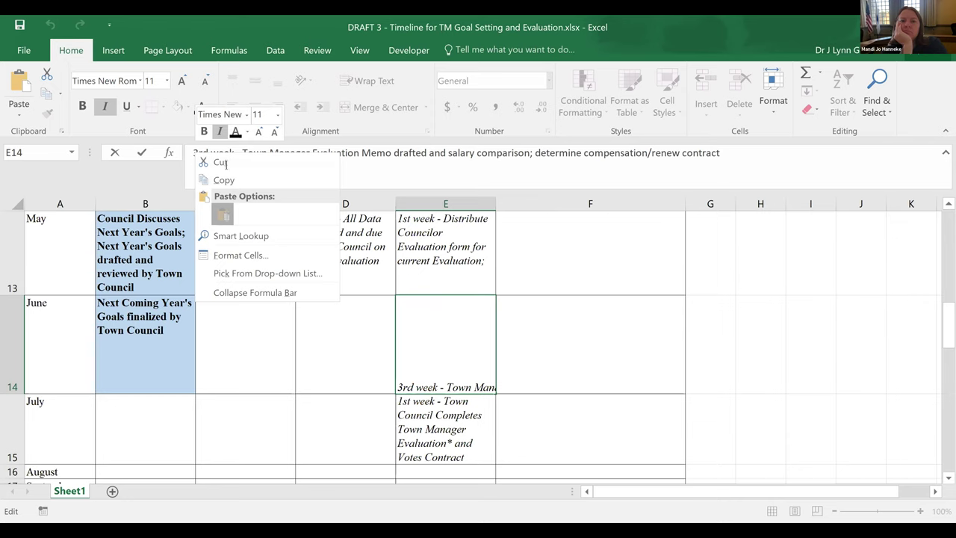
pyautogui.click(223, 215)
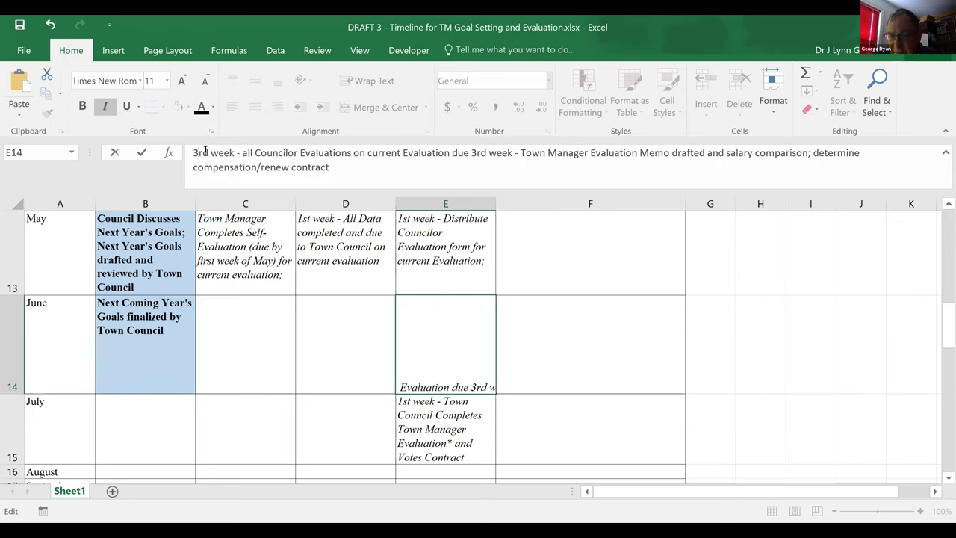
pyautogui.moveTo(209, 152); pyautogui.dragTo(185, 152)
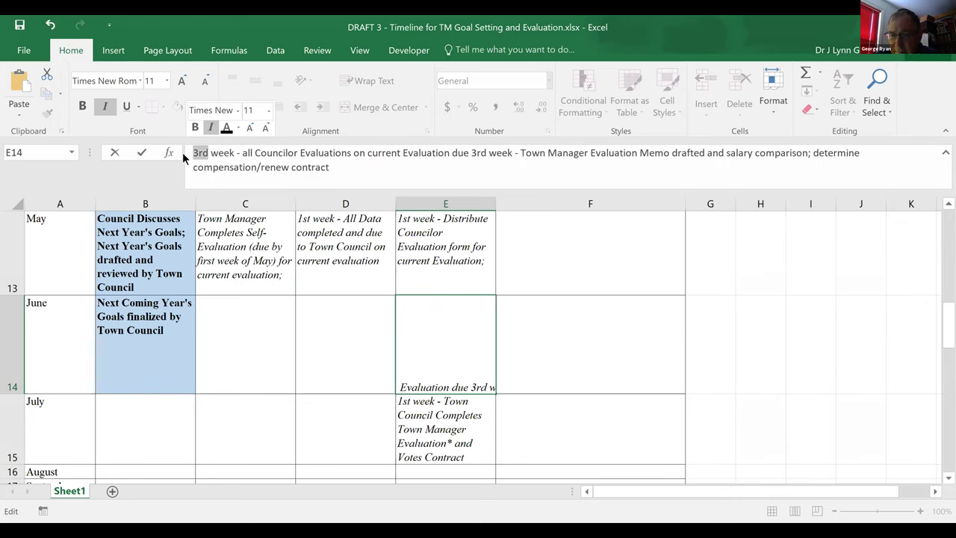
pyautogui.write('1st')
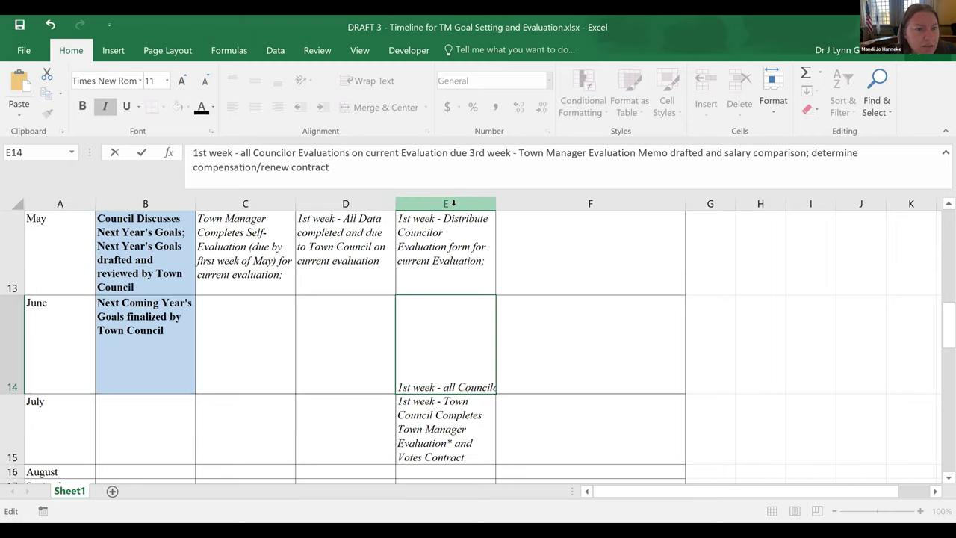
pyautogui.press('Return')
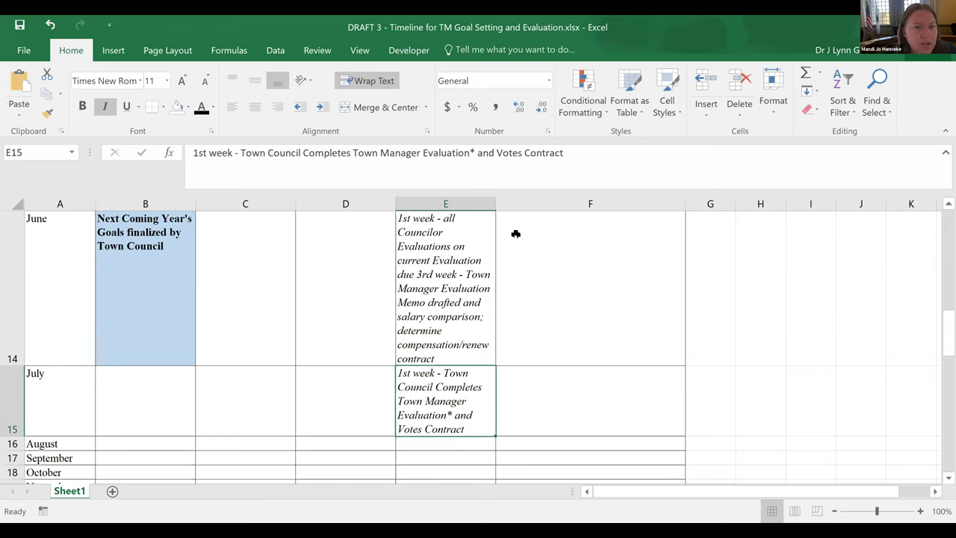
pyautogui.press('Up')
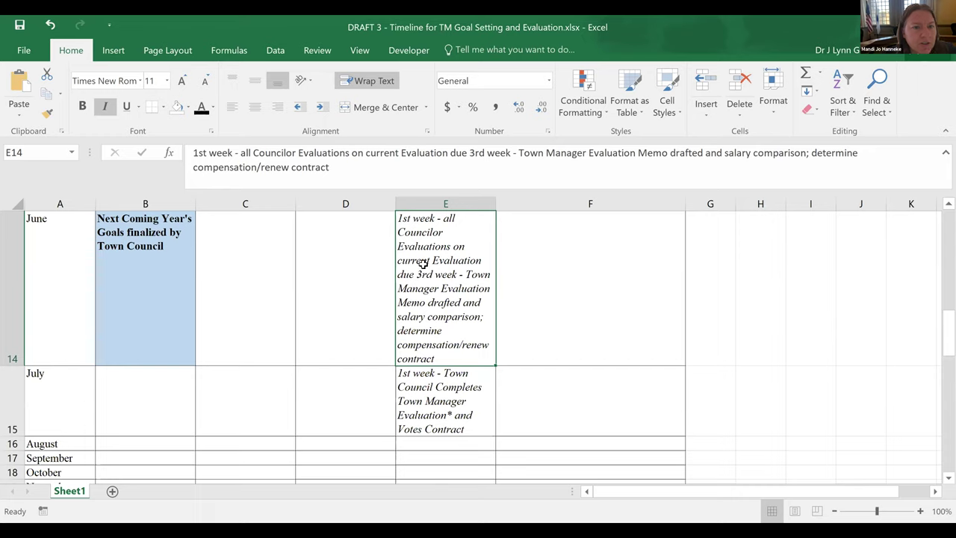
# - Change "3rd" to "2nd" week before the Town Manager Evaluation Memo entry in June's cell E14
pyautogui.click(486, 152)
pyautogui.moveTo(486, 152); pyautogui.dragTo(470, 152)
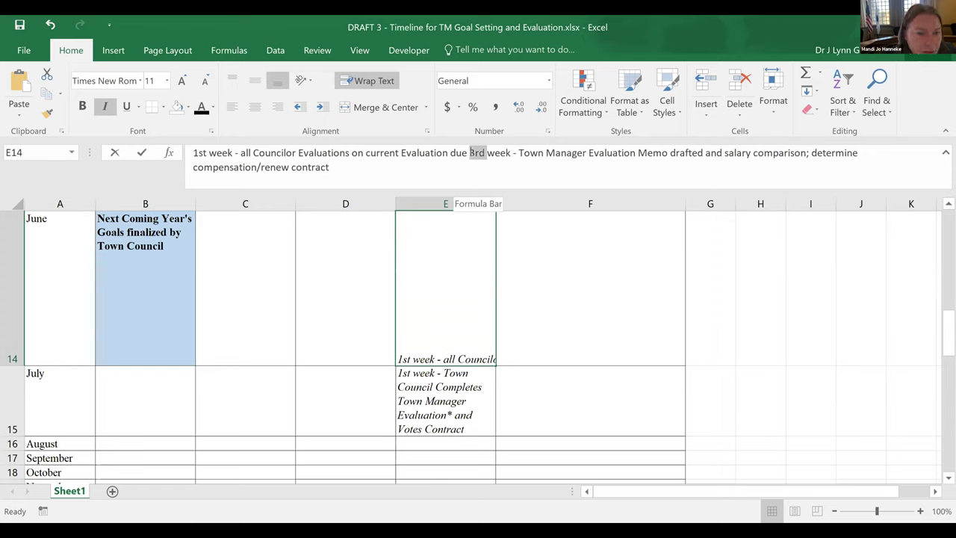
pyautogui.write('2nd')
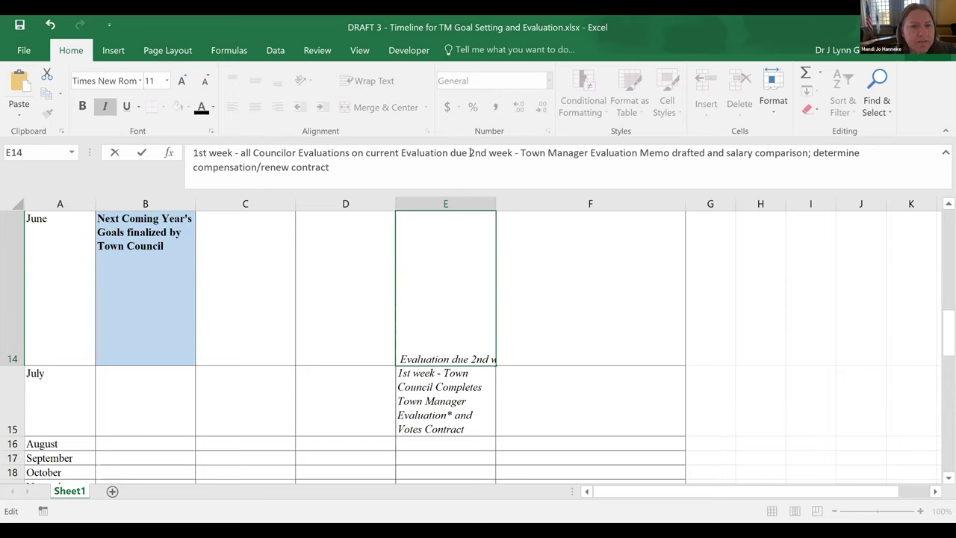
pyautogui.press('Return')
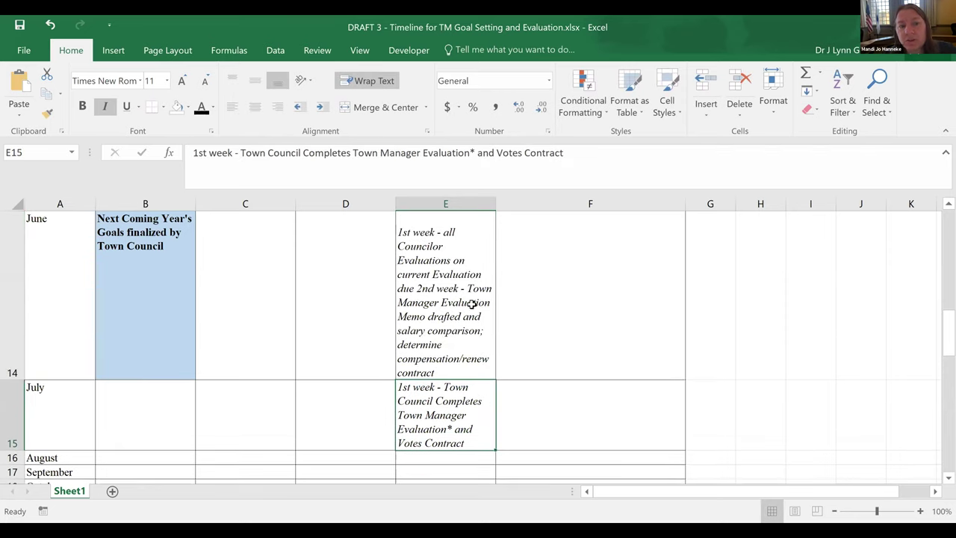
pyautogui.click(553, 317)
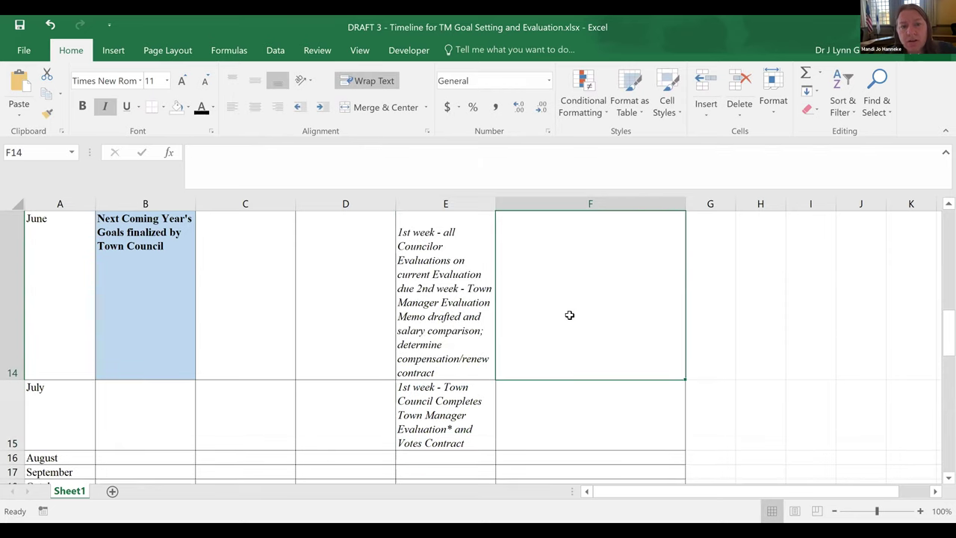
# - Insert "; 3rd week" after "2nd week" in June's cell E14, ahead of the Town Manager Evaluation Memo entry
pyautogui.click(443, 342)
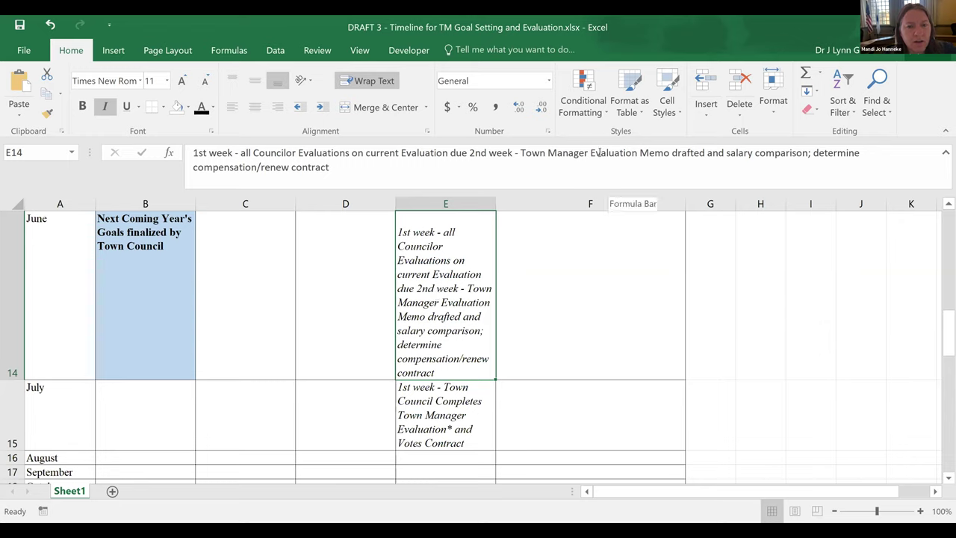
pyautogui.click(588, 152)
pyautogui.click(512, 152)
pyautogui.click(511, 152)
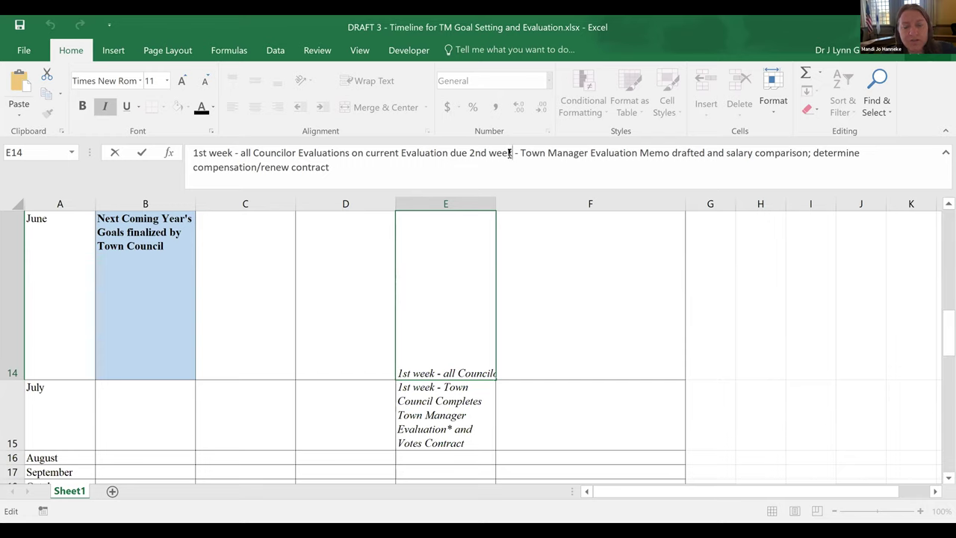
pyautogui.write('; 3rd ')
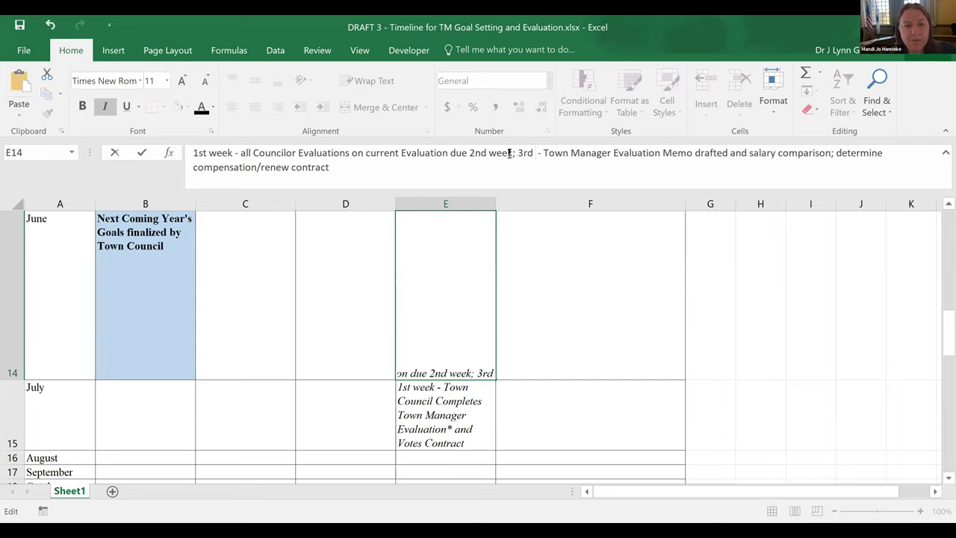
pyautogui.write('week')
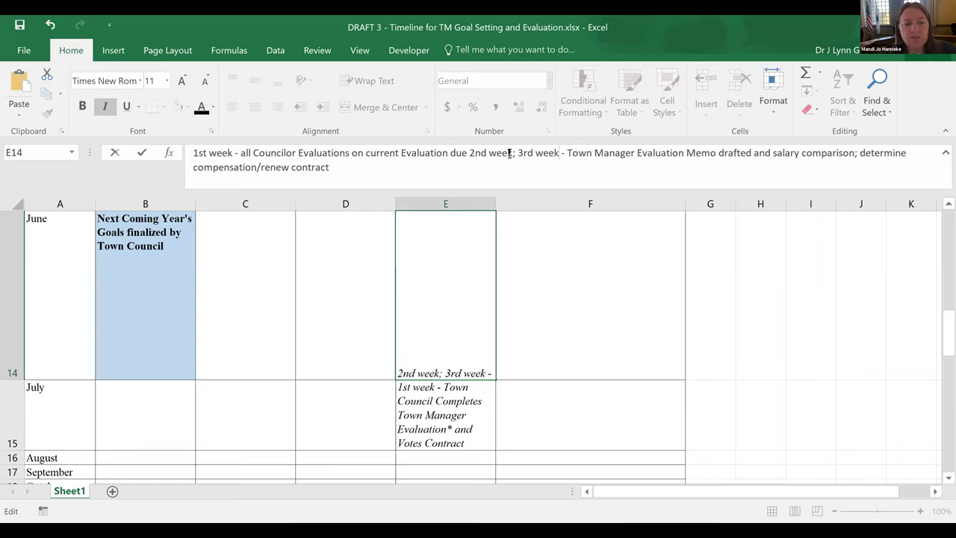
pyautogui.press('Return')
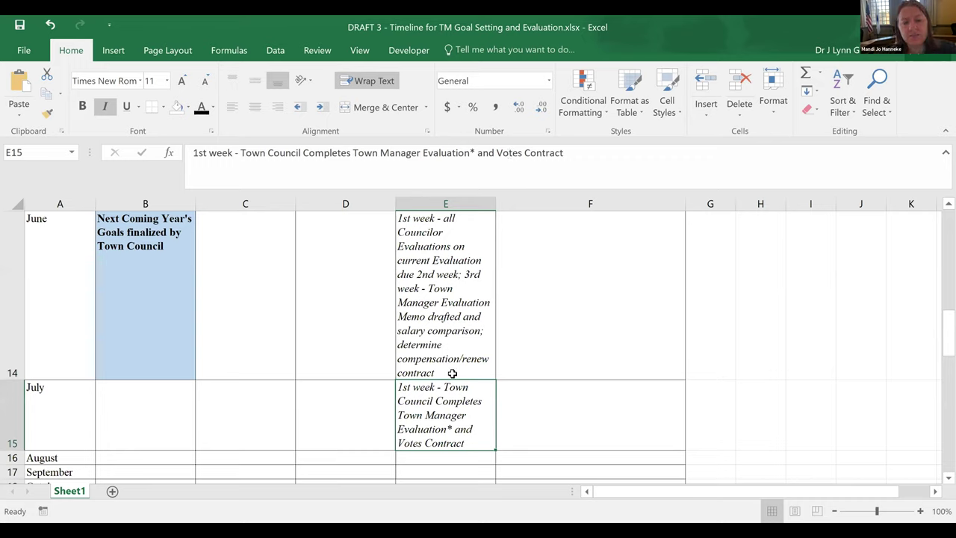
# - Review the April and May entries for goals, self-evaluation, data collection and Councilor evaluation against June's cell E14
pyautogui.click(446, 312)
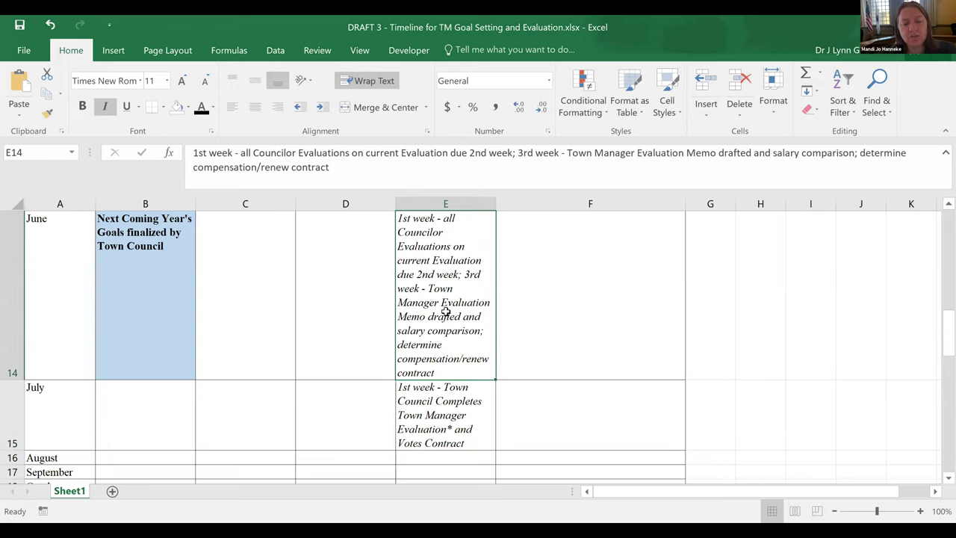
pyautogui.click(947, 204)
pyautogui.click(945, 205)
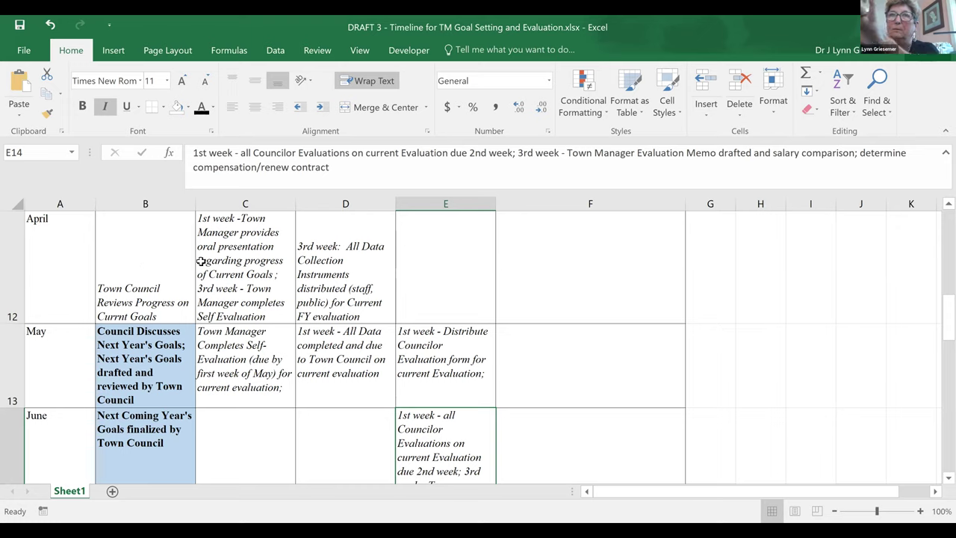
pyautogui.click(368, 272)
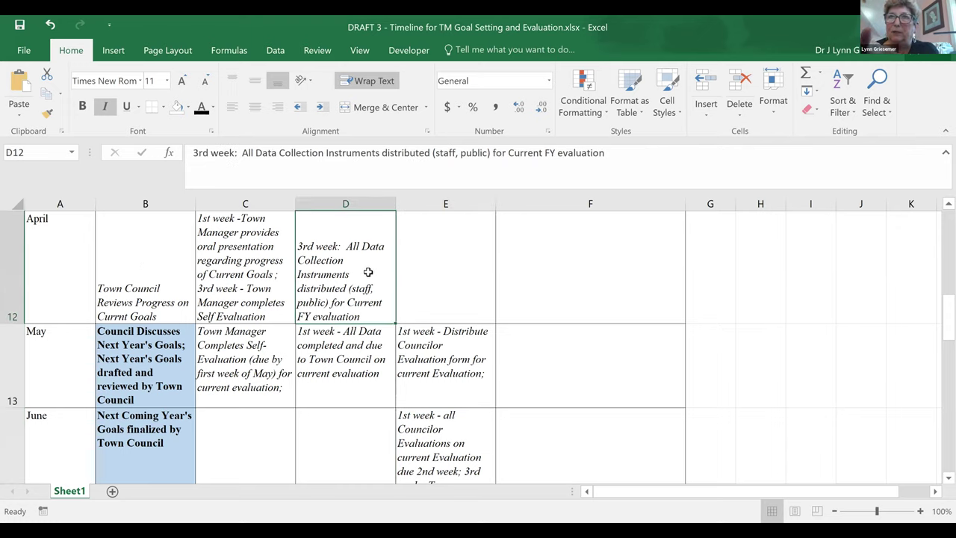
pyautogui.click(51, 353)
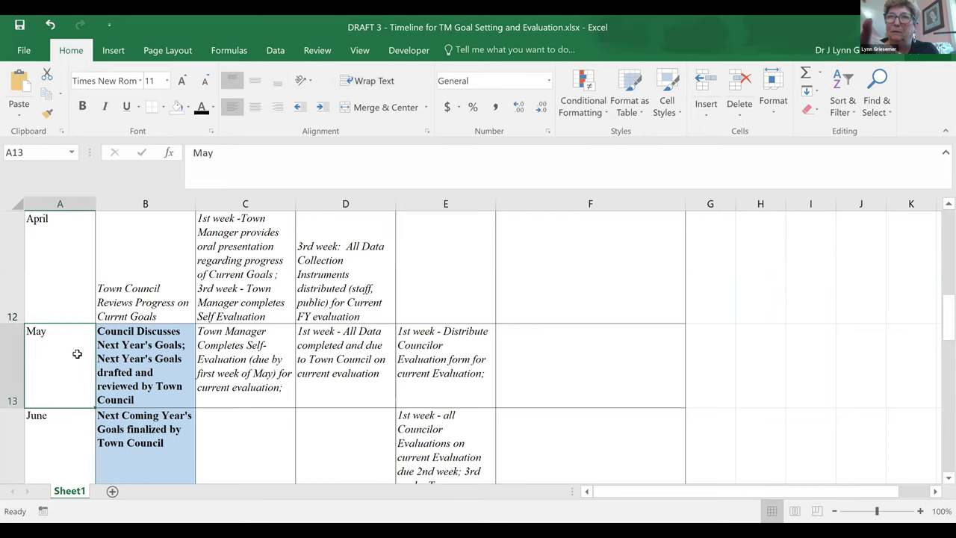
pyautogui.moveTo(129, 357); pyautogui.dragTo(502, 370)
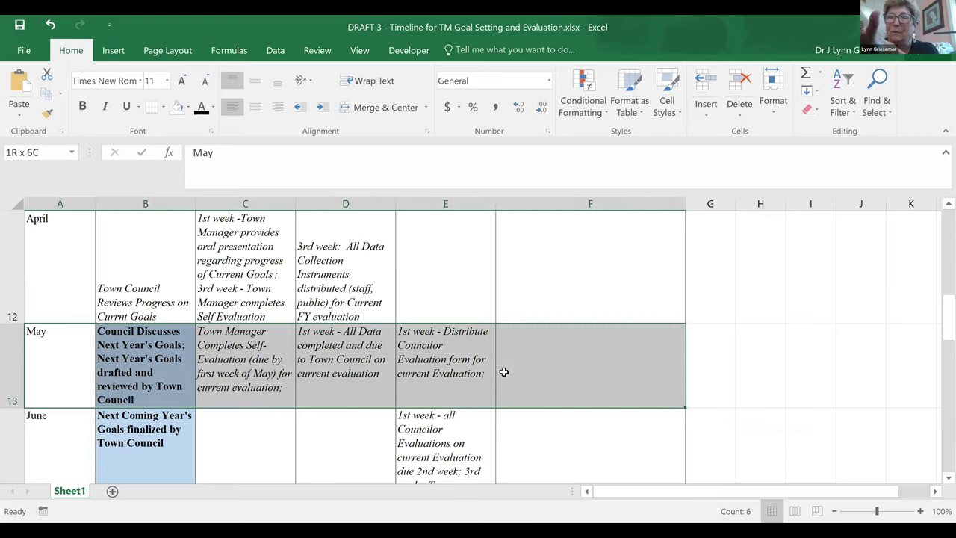
pyautogui.moveTo(503, 371); pyautogui.dragTo(504, 371)
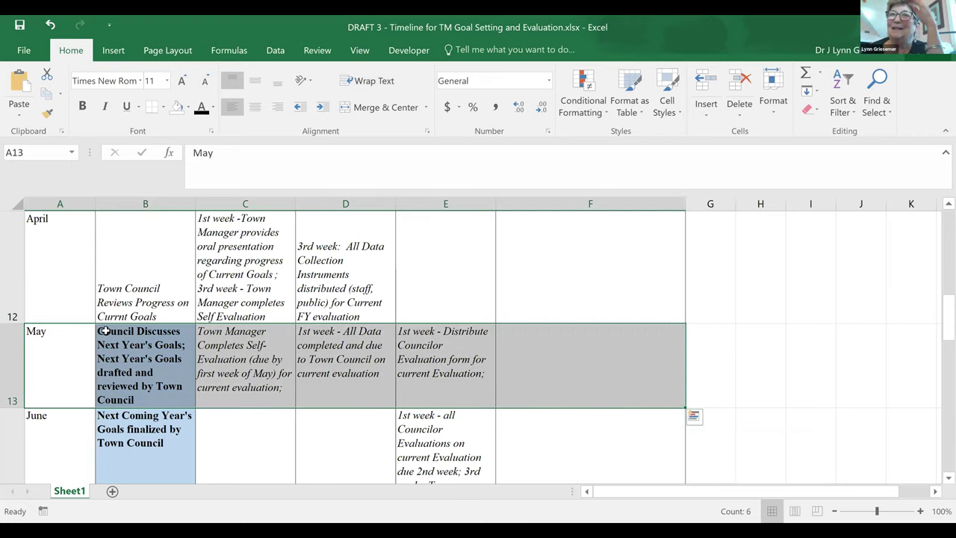
pyautogui.click(128, 361)
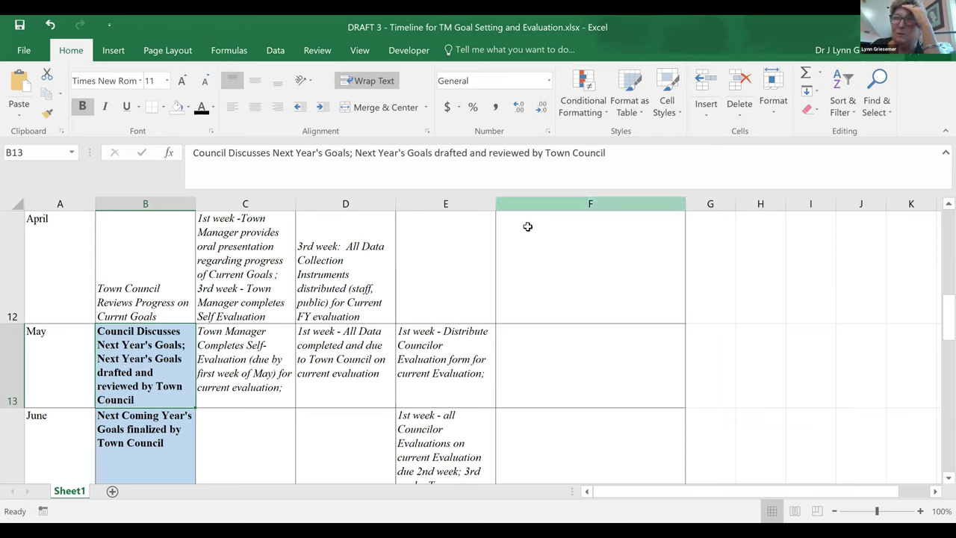
pyautogui.click(228, 351)
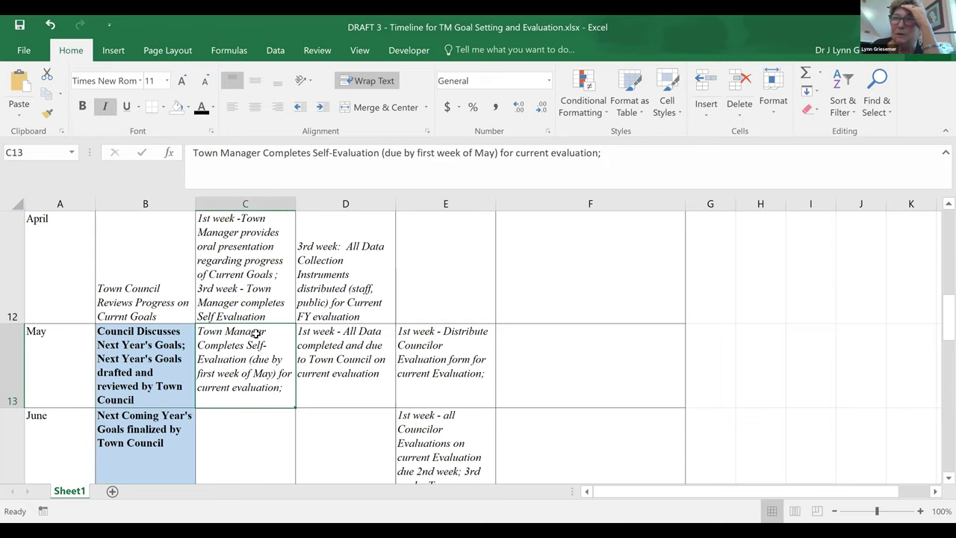
pyautogui.click(320, 260)
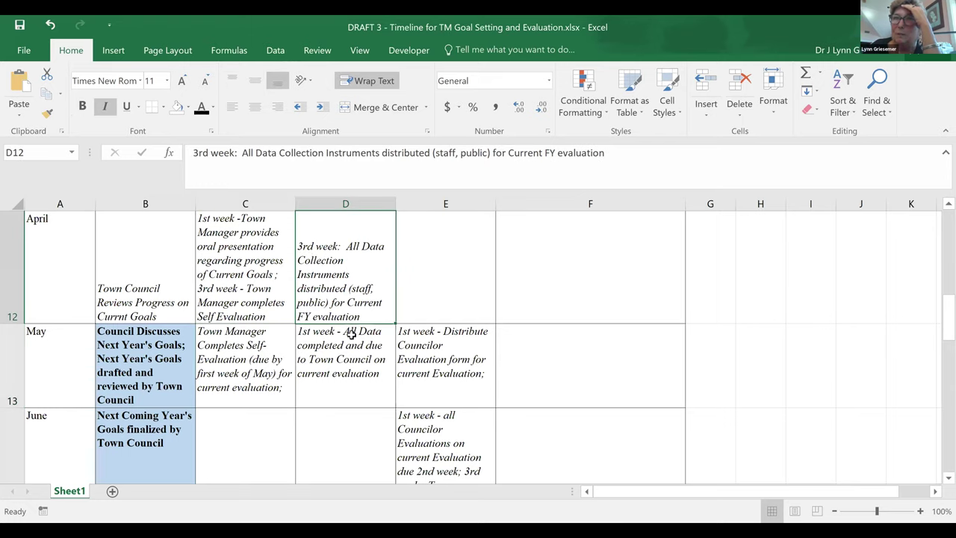
pyautogui.click(342, 351)
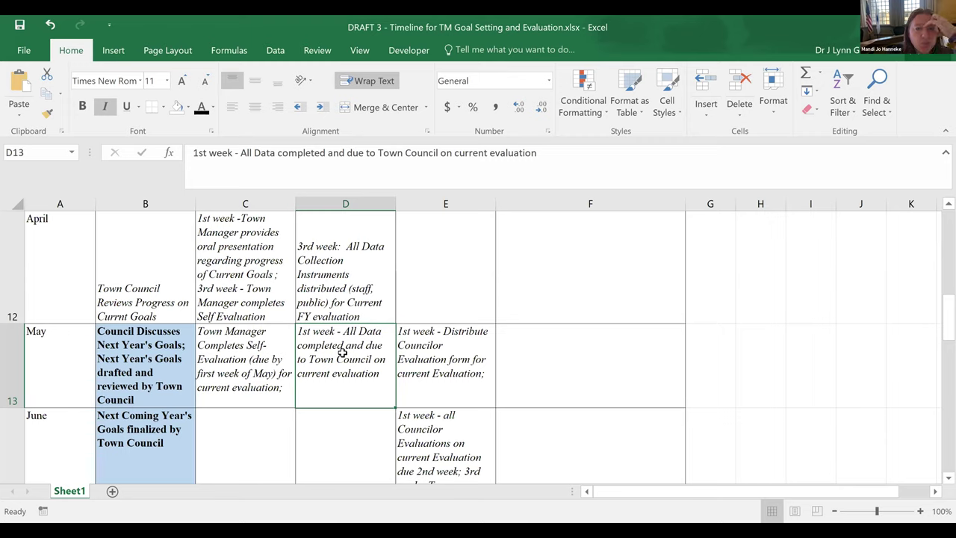
pyautogui.moveTo(208, 153); pyautogui.dragTo(193, 153)
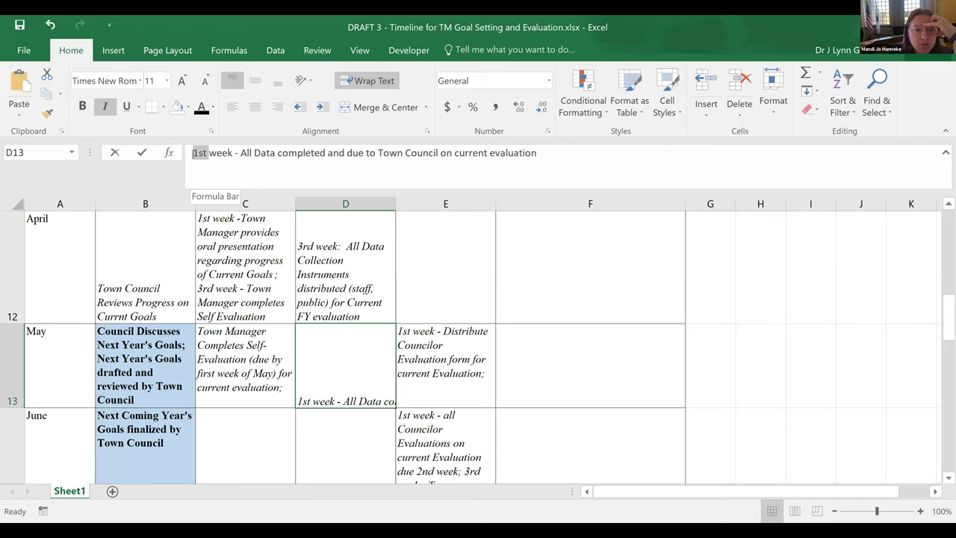
pyautogui.click(564, 366)
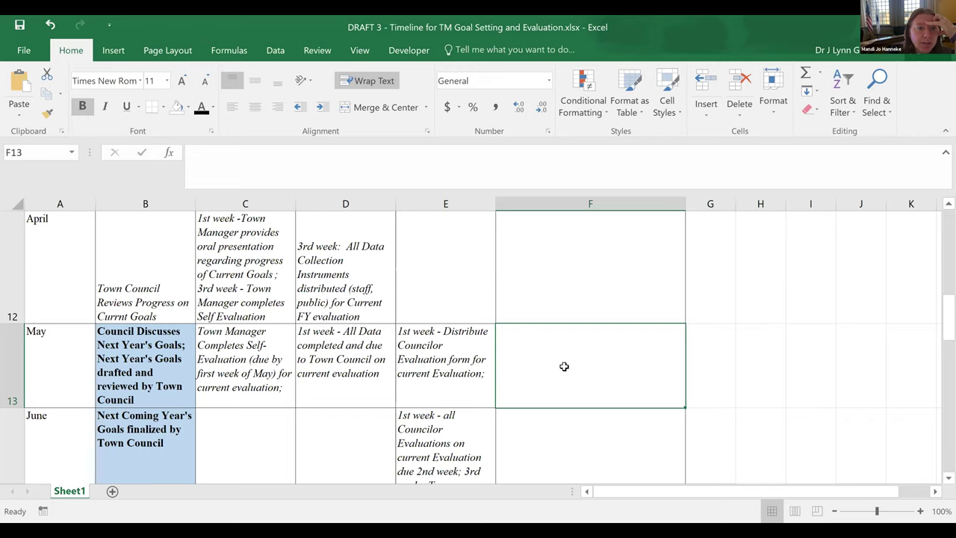
pyautogui.click(329, 261)
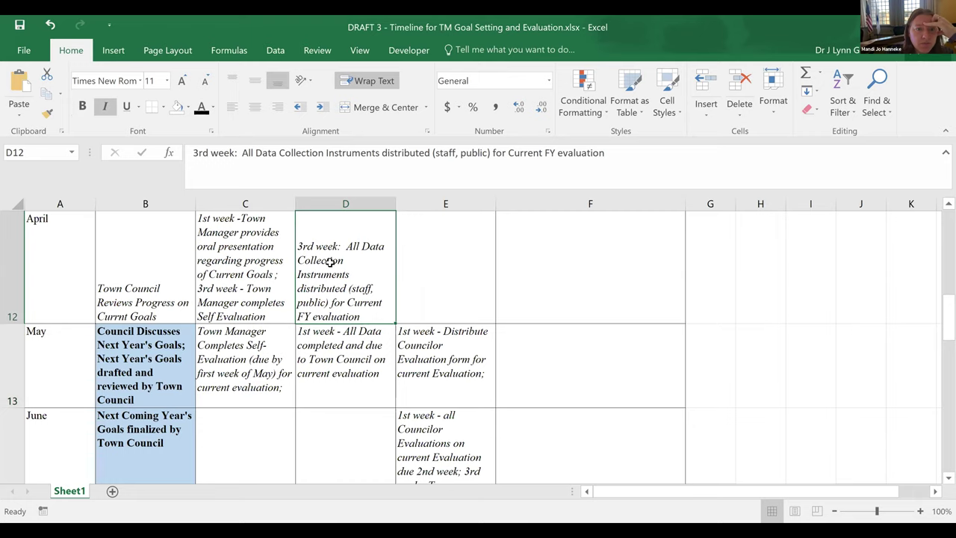
# - Change "1st" to "2nd" week for the Town Manager's oral presentation in April's cell C12
pyautogui.click(226, 252)
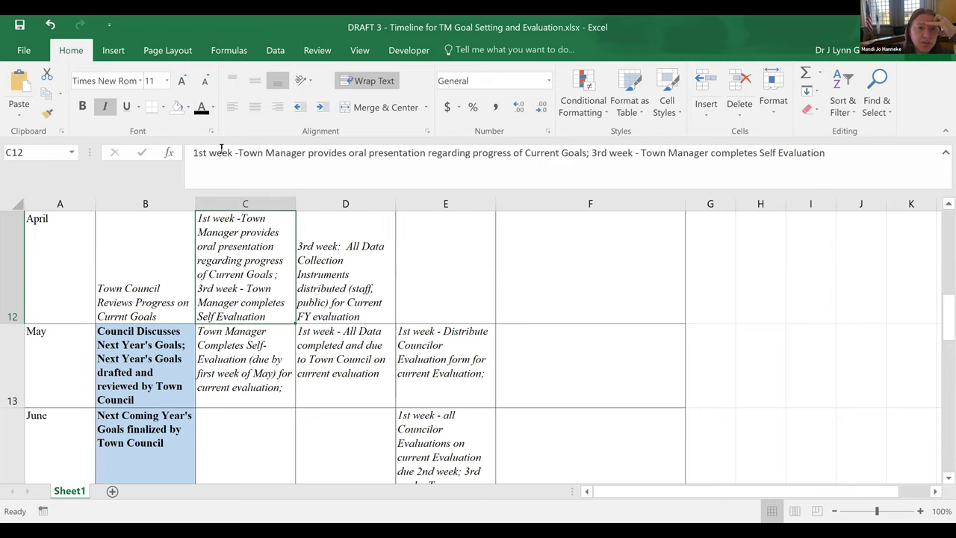
pyautogui.moveTo(205, 153); pyautogui.dragTo(191, 152)
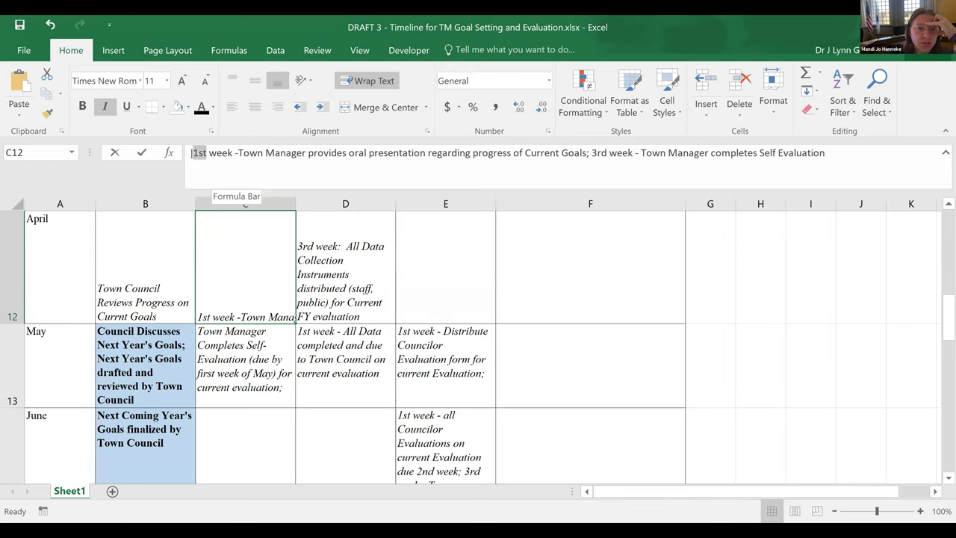
pyautogui.write('2nd')
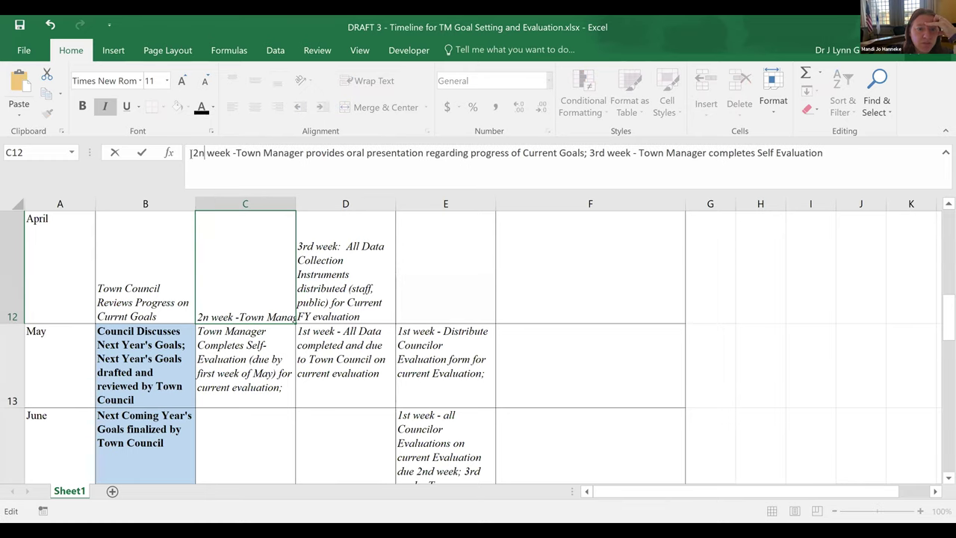
pyautogui.press('Return')
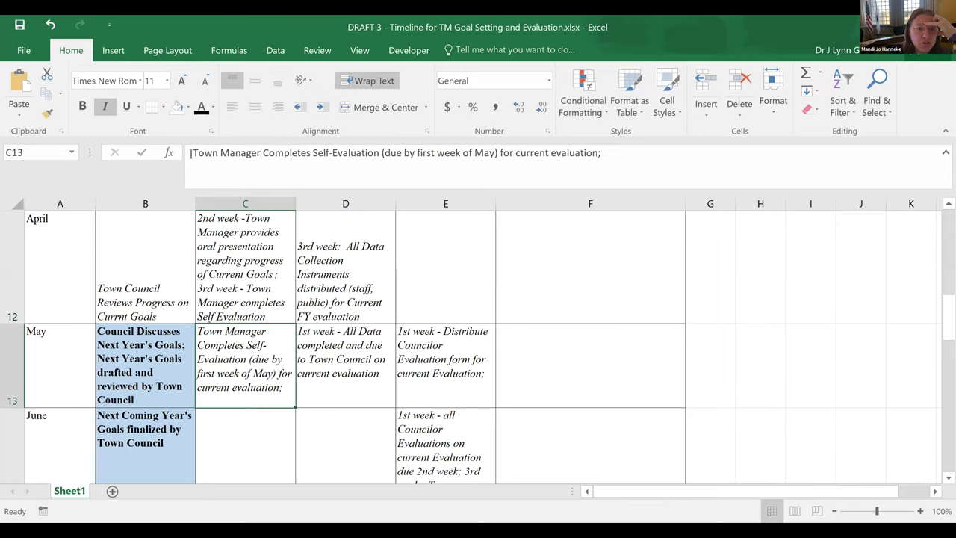
# - Cut "3rd week - Town Manager completes Self Evaluation" out of April's cell C12
pyautogui.click(219, 295)
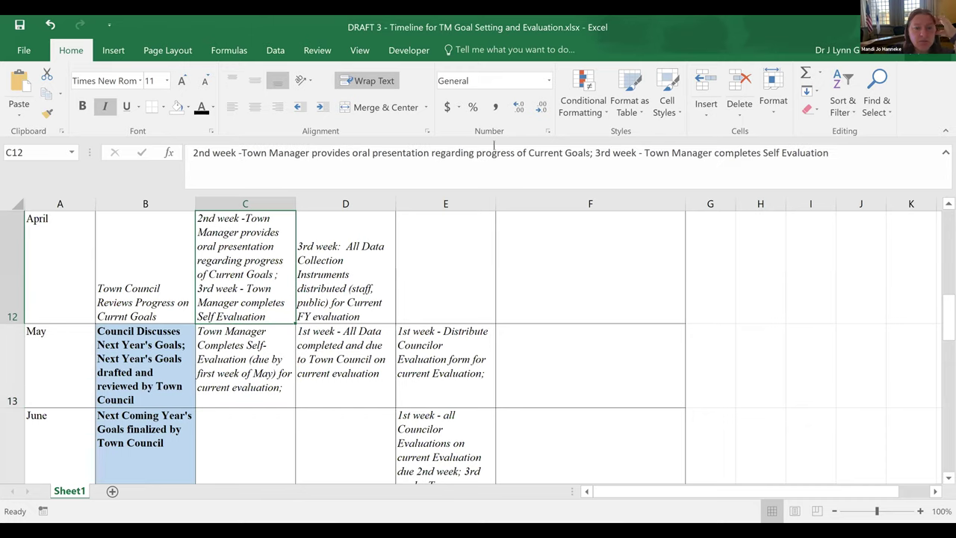
pyautogui.moveTo(595, 153); pyautogui.dragTo(765, 157)
pyautogui.hotkey('shift', 'End')
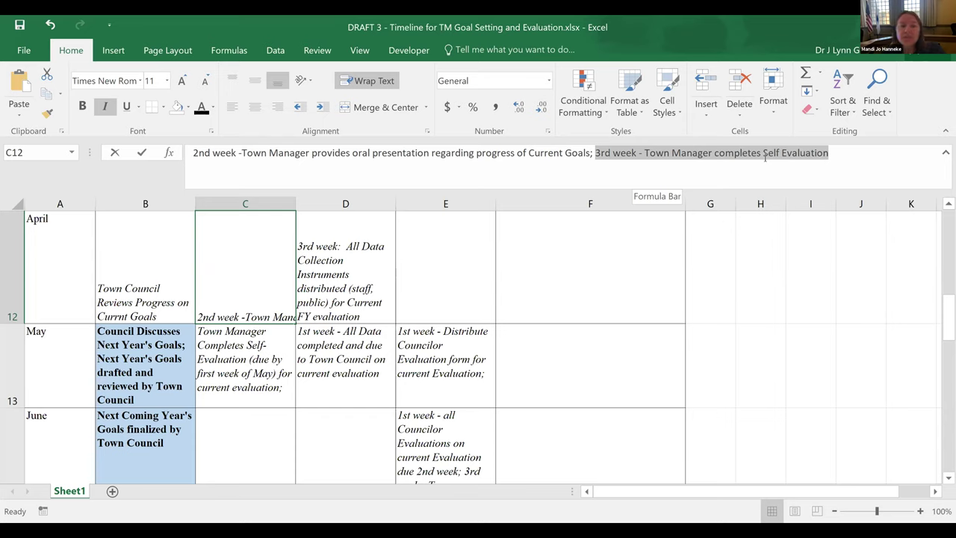
pyautogui.rightClick(658, 150)
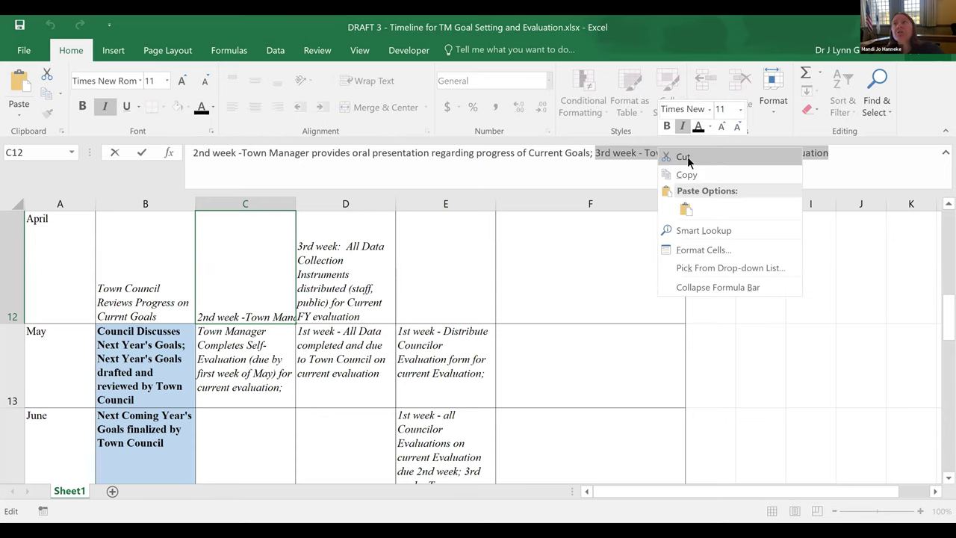
pyautogui.click(684, 157)
pyautogui.press('Return')
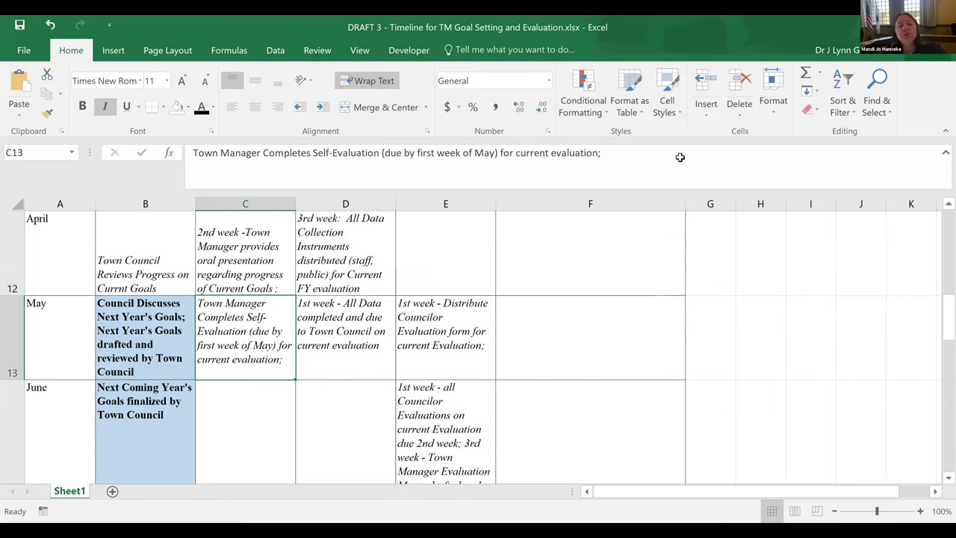
# - Paste the cut Self Evaluation entry at the start of May's cell C13 and change its timing to "1st" week
pyautogui.rightClick(197, 154)
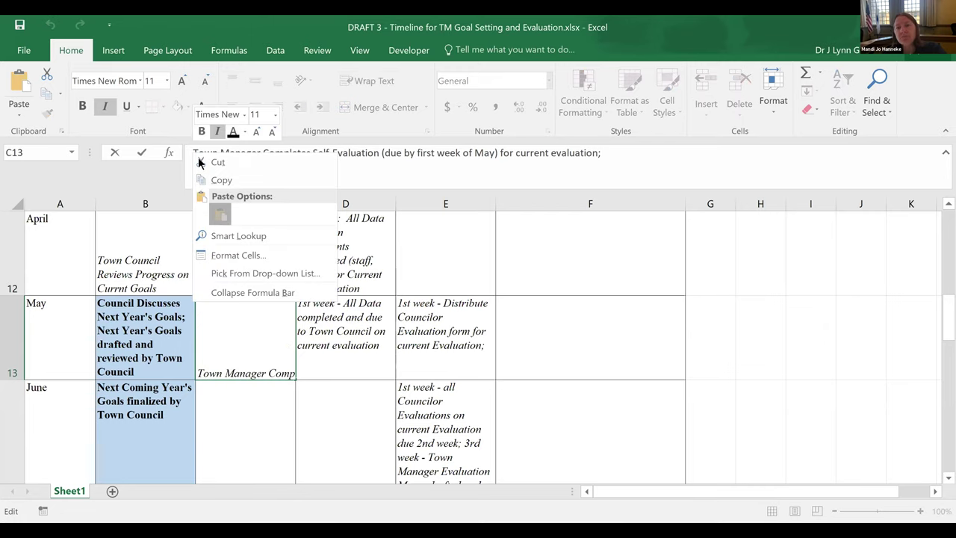
pyautogui.click(224, 212)
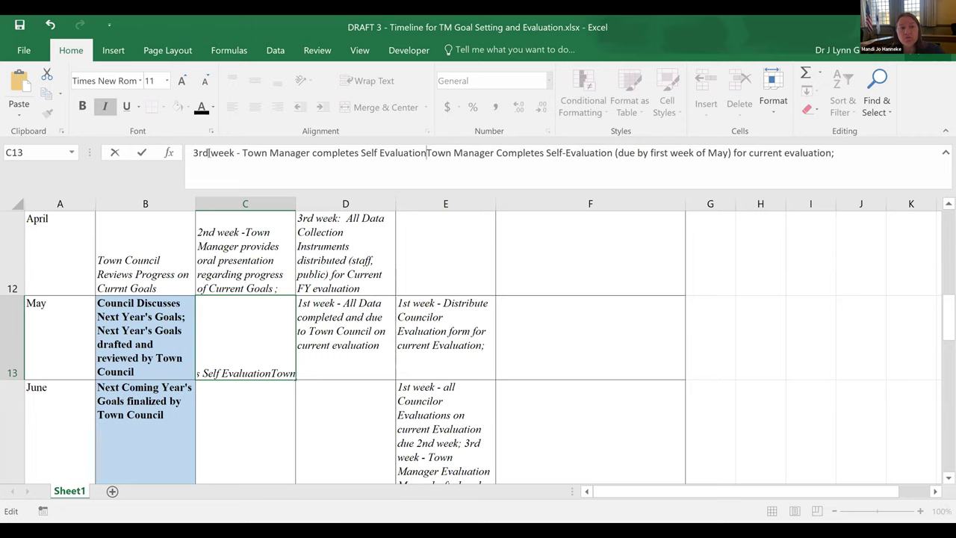
pyautogui.moveTo(208, 153); pyautogui.dragTo(193, 153)
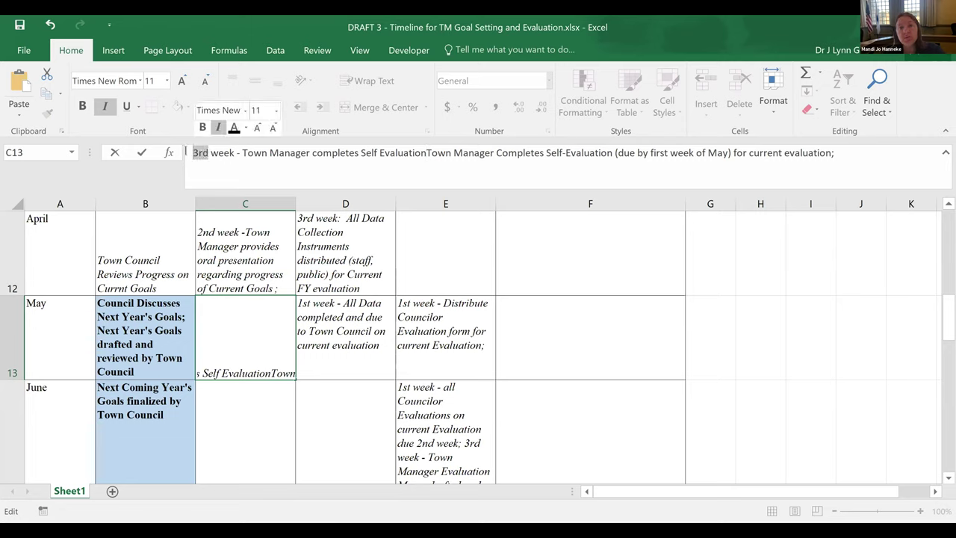
pyautogui.write('1st')
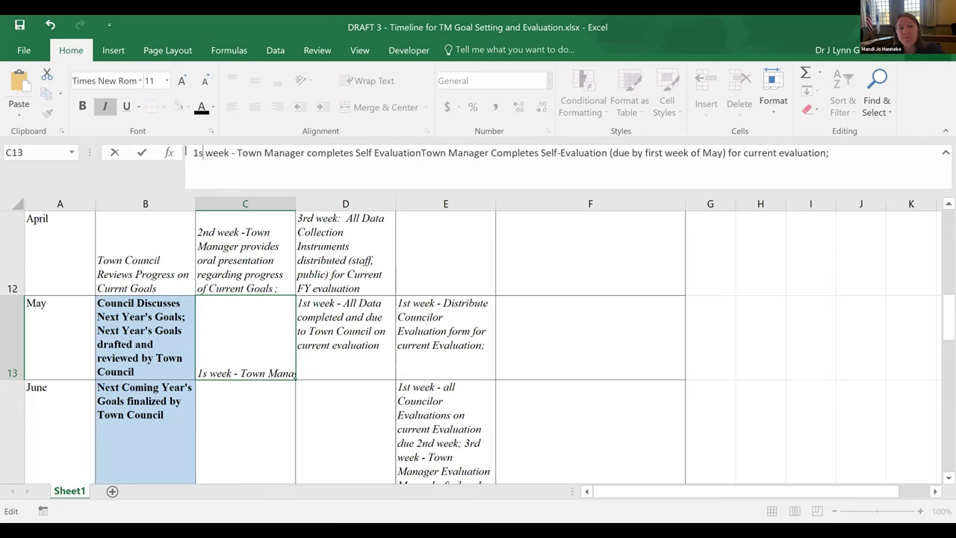
pyautogui.press('Return')
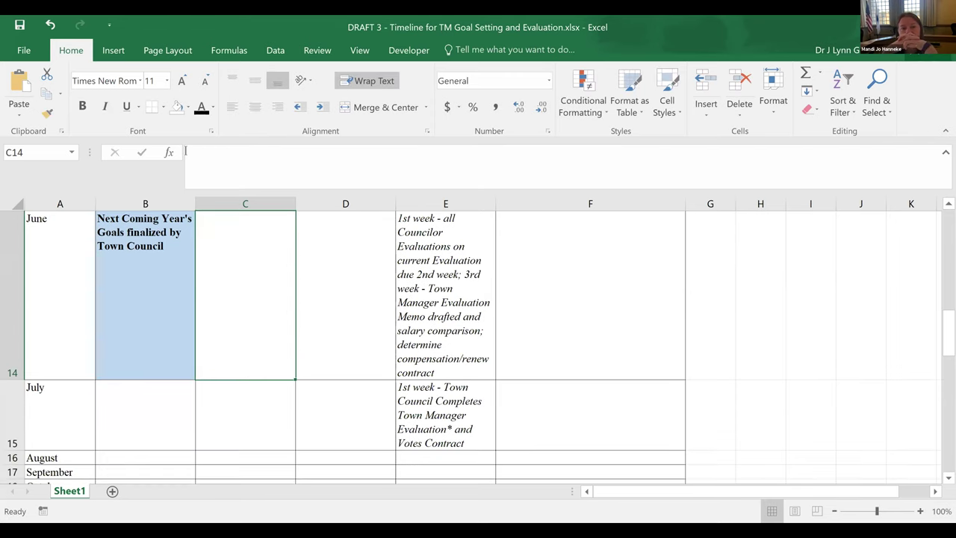
# - Review April's data collection timing in D12 and May's goals, data collection and Councilor evaluation entries in row 13
pyautogui.moveTo(939, 294)
pyautogui.mouseDown()
pyautogui.moveTo(940, 316)
pyautogui.moveTo(940, 230)
pyautogui.moveTo(940, 306)
pyautogui.mouseUp()
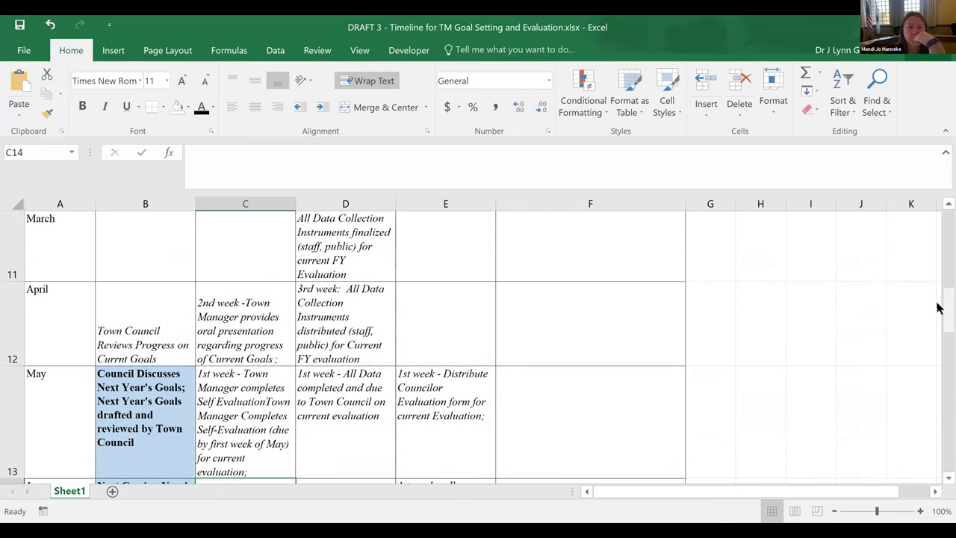
pyautogui.click(317, 329)
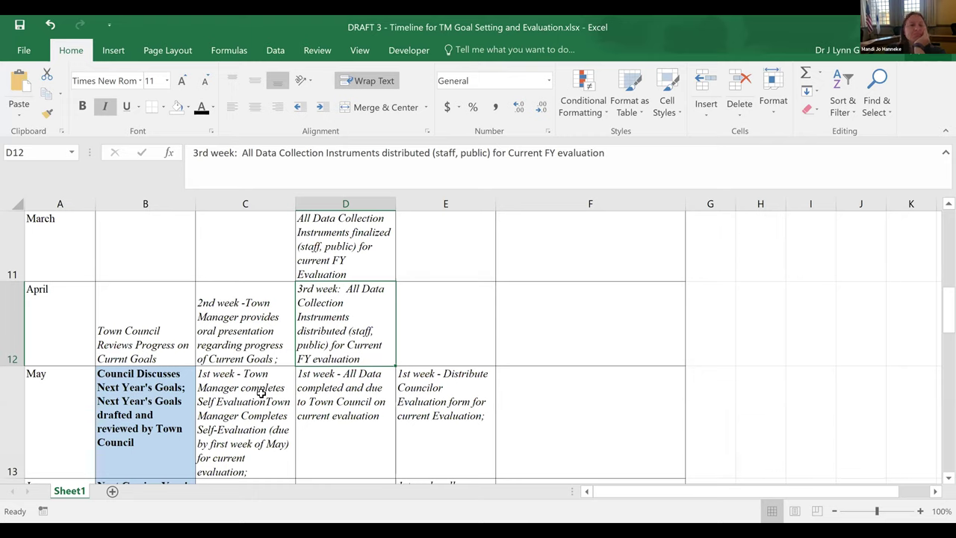
pyautogui.click(140, 404)
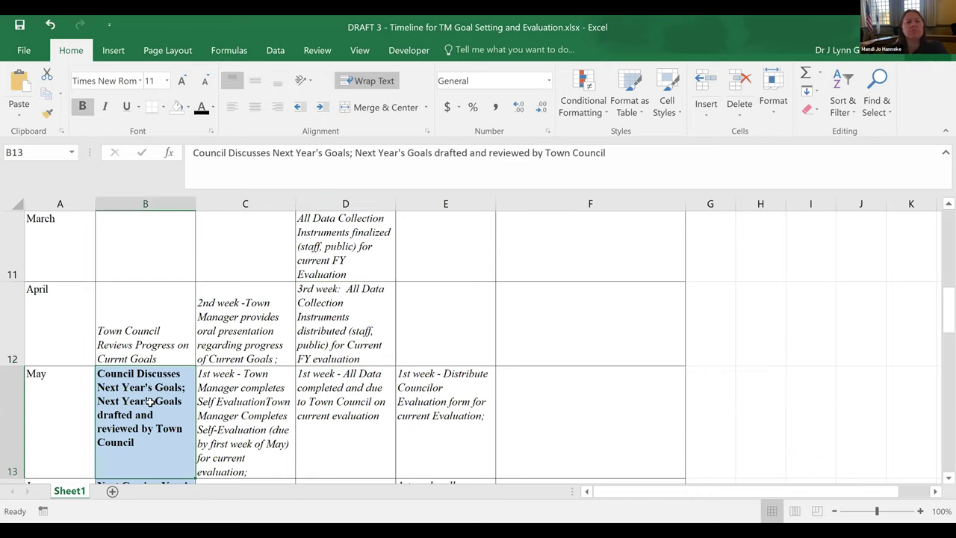
pyautogui.click(358, 401)
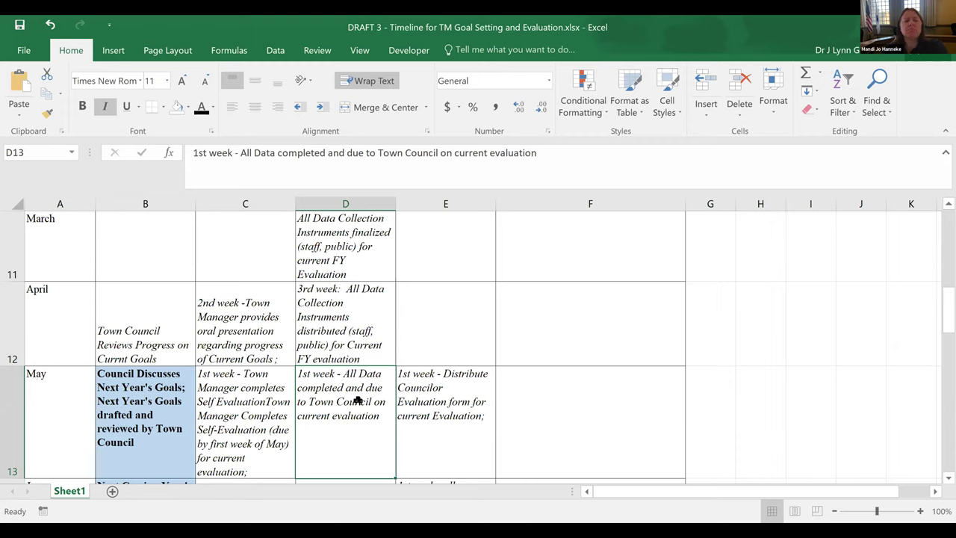
pyautogui.click(442, 412)
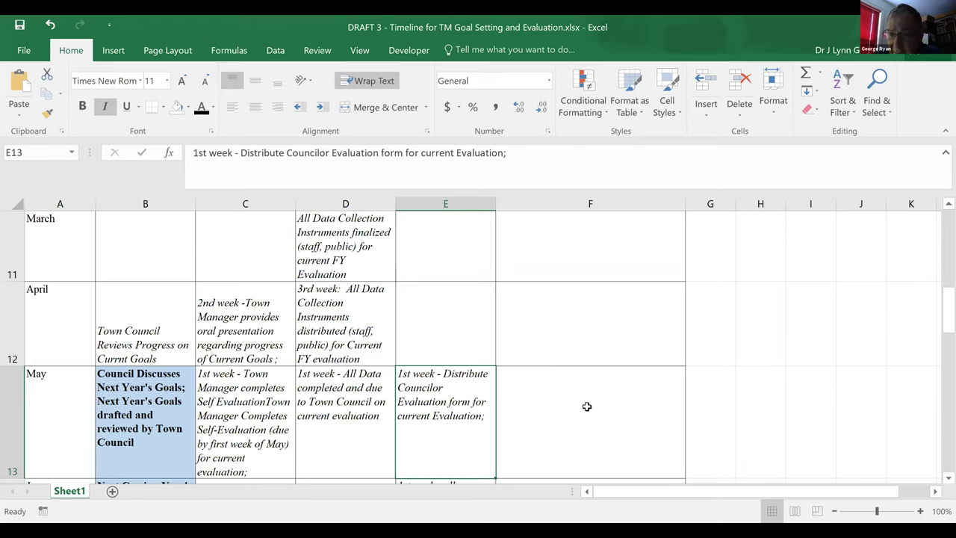
# - Enter the note "Continue to move all by 1/2 month." in April's cell F12
pyautogui.moveTo(583, 325); pyautogui.dragTo(616, 423)
pyautogui.click(553, 321)
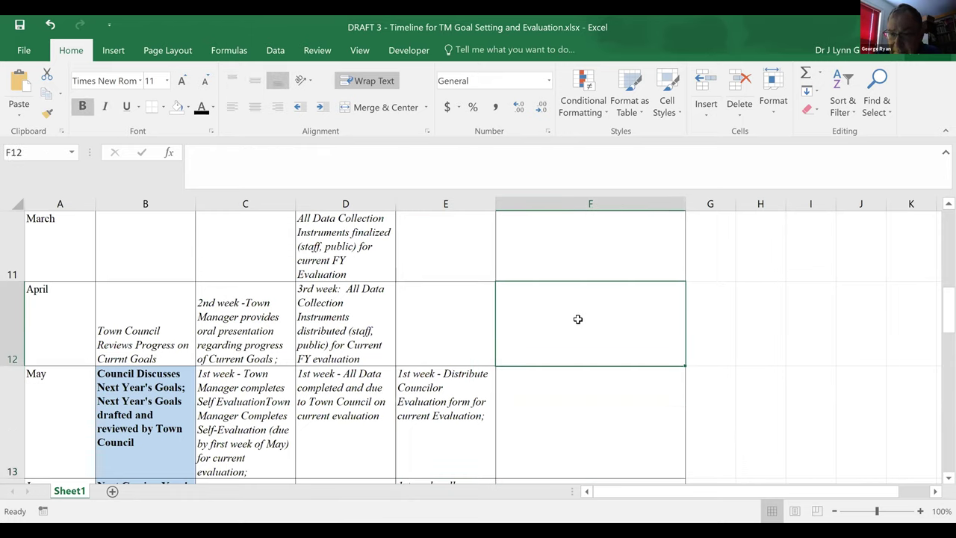
pyautogui.write('Contin')
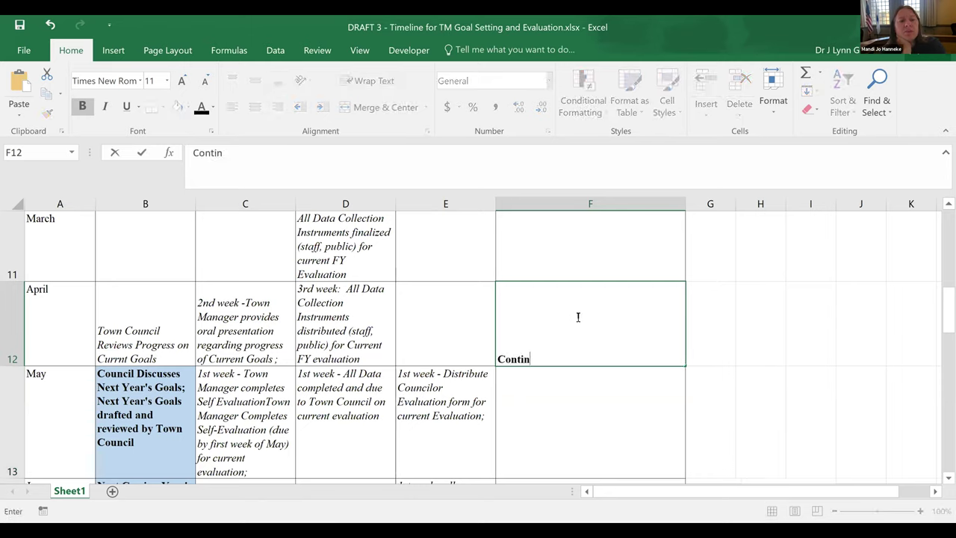
pyautogui.write('ue to mo')
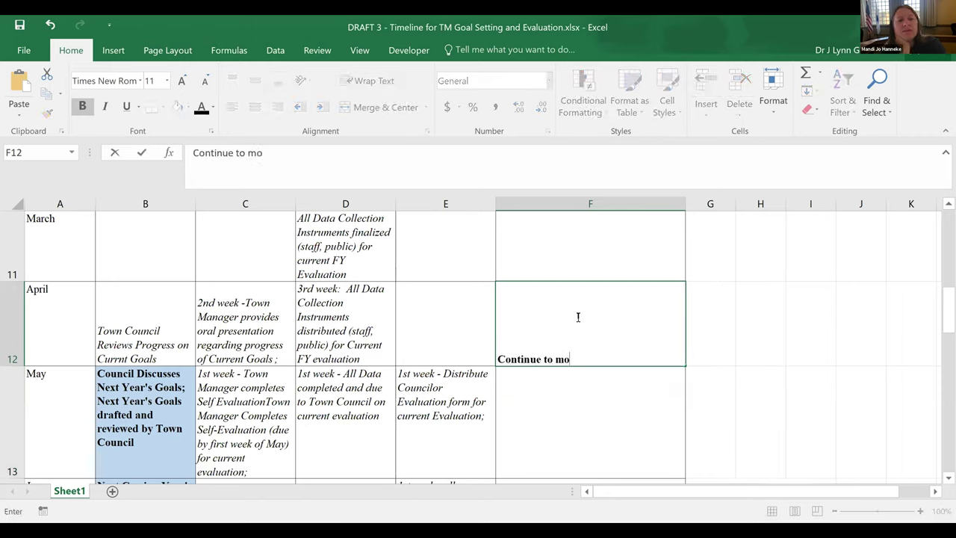
pyautogui.write('ve all by ')
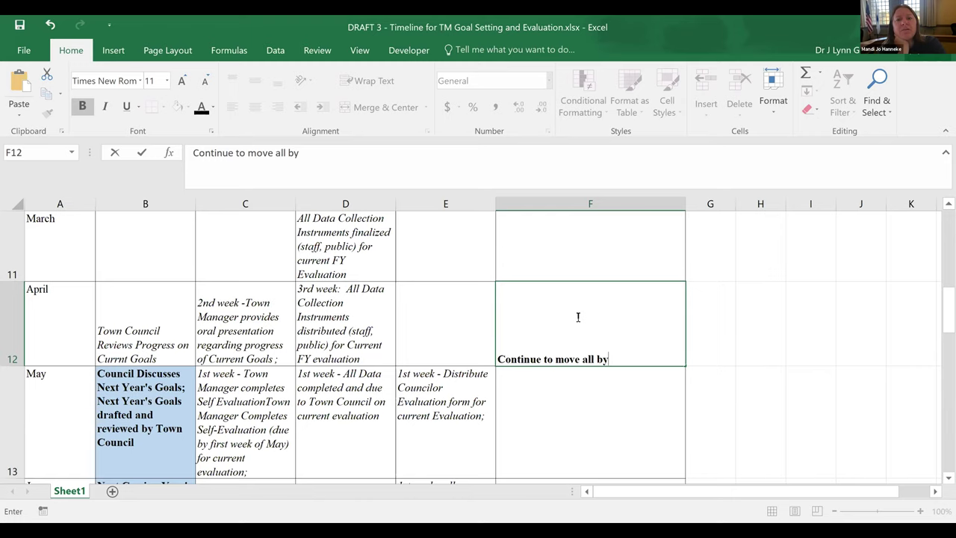
pyautogui.write('1/2 month.')
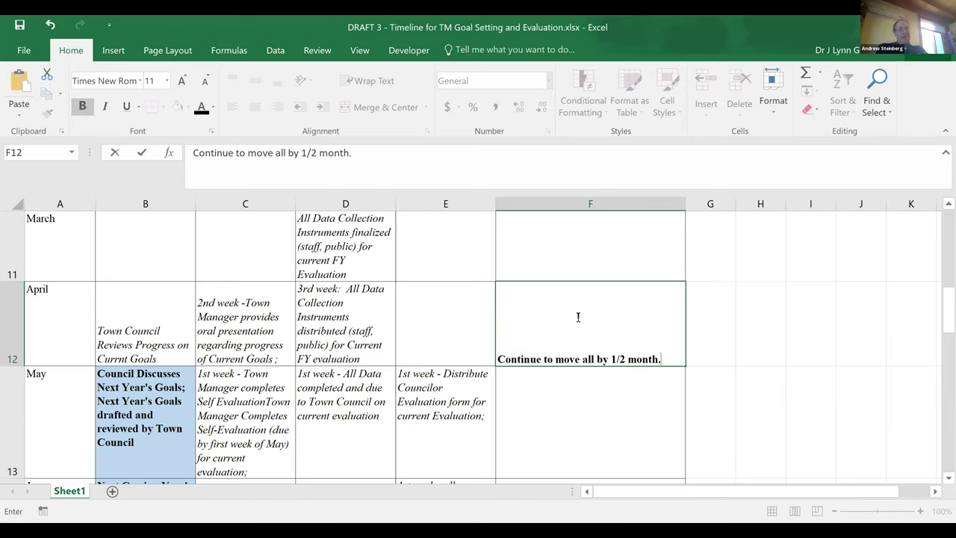
pyautogui.click(619, 378)
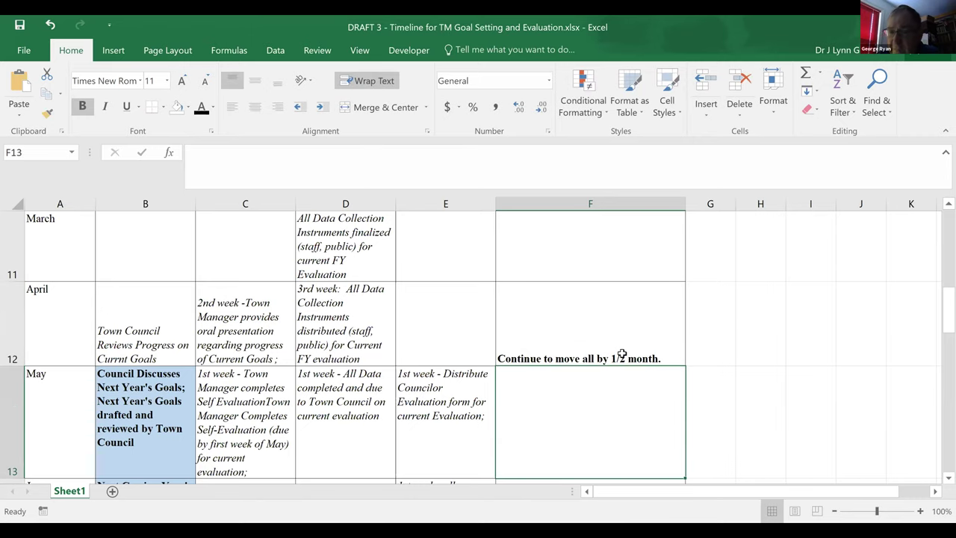
# - Highlight the half-month note in April's cell F12 with a background fill color
pyautogui.click(619, 349)
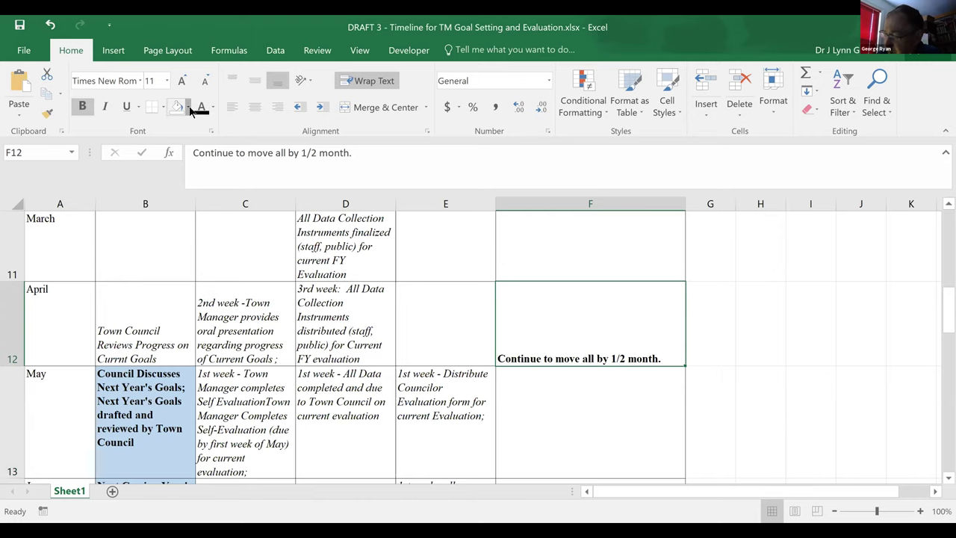
pyautogui.click(189, 108)
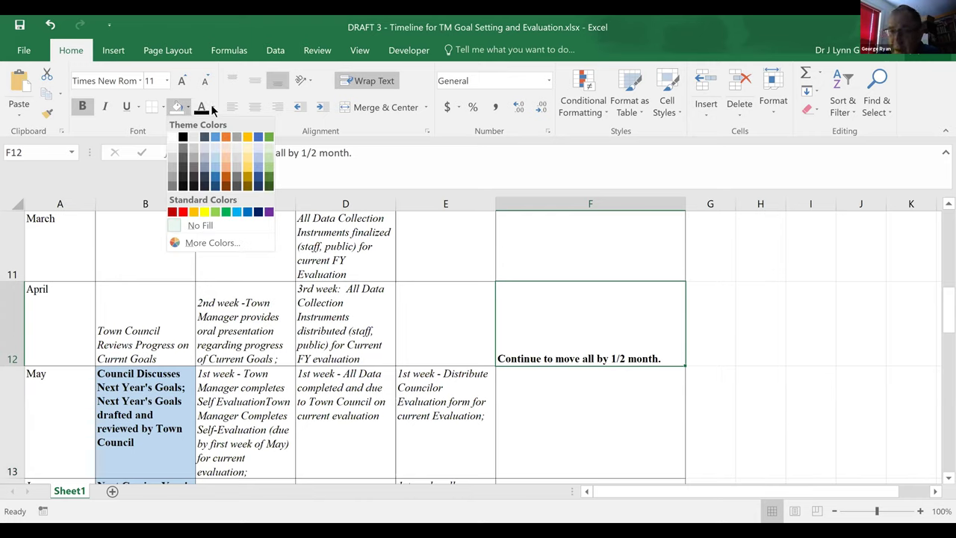
pyautogui.click(186, 108)
pyautogui.click(186, 108)
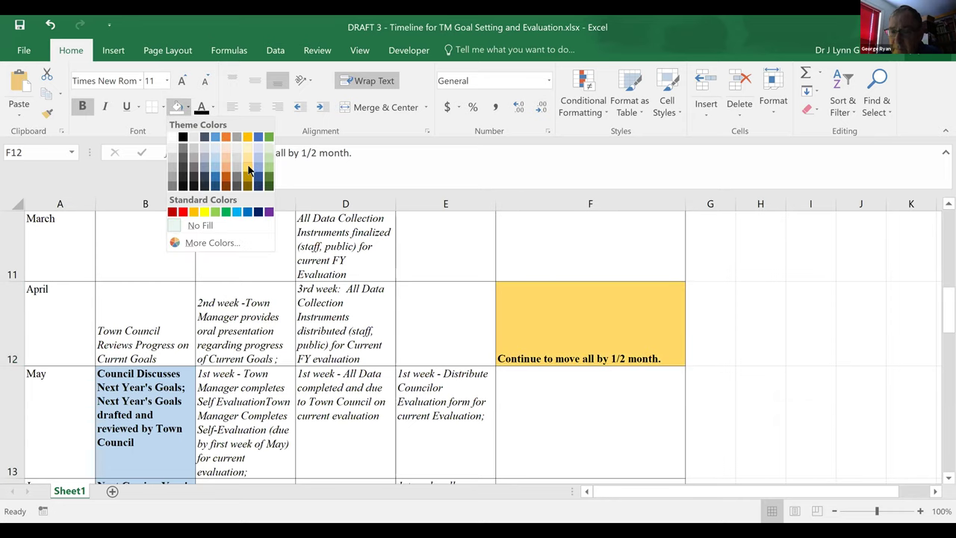
# - Save the workbook under the name "DRAFT 3.5 - Timeline for TM Goal Setting and Evaluation.xlsx" in the Process for Evaluating Town Manager folder
pyautogui.click(623, 429)
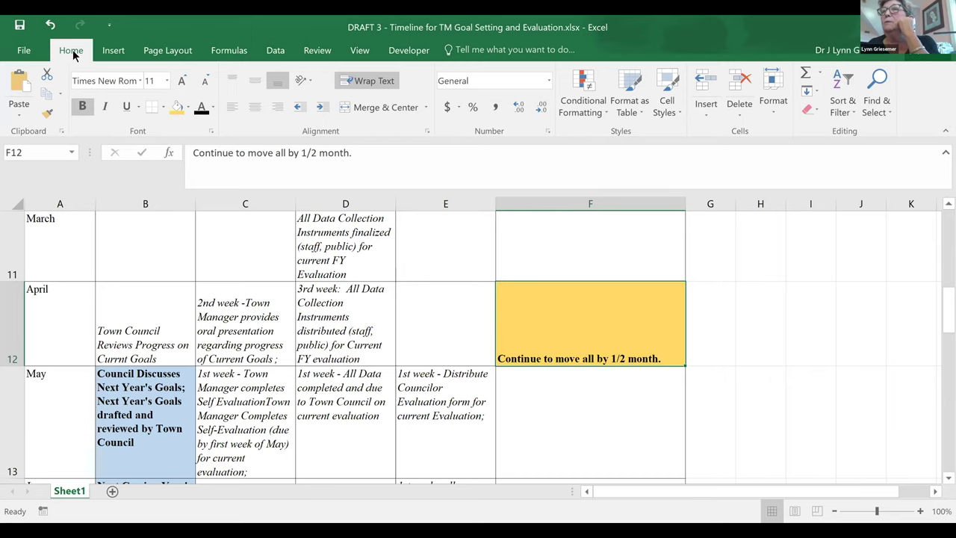
pyautogui.moveTo(945, 310); pyautogui.dragTo(939, 437)
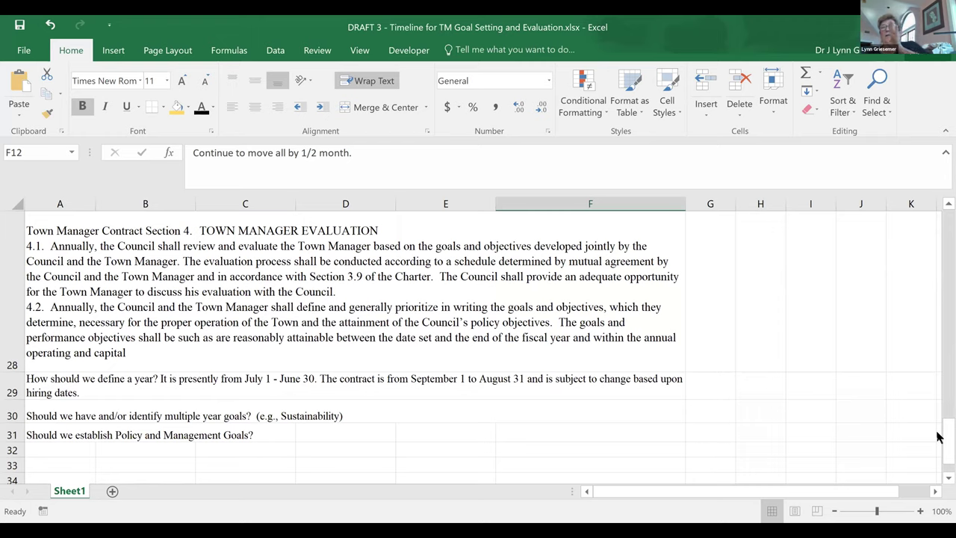
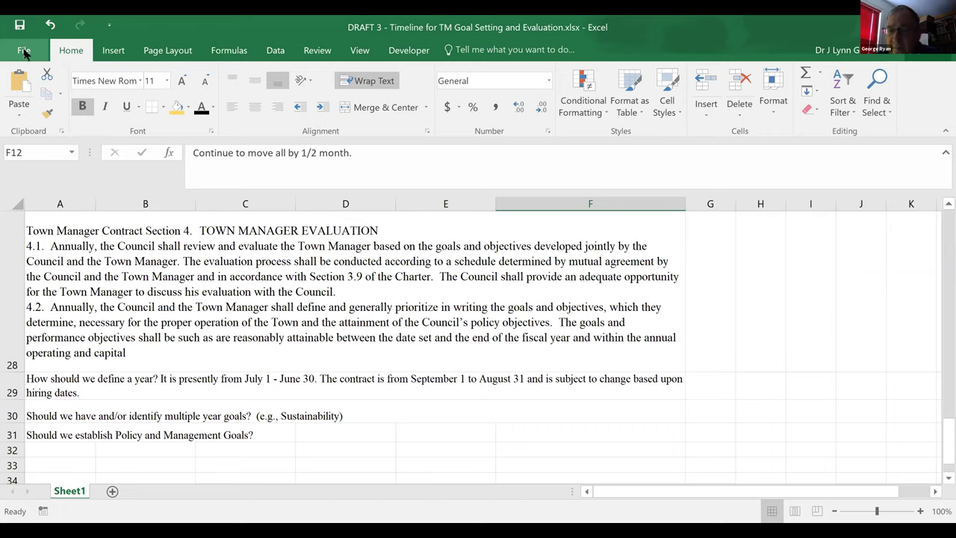
pyautogui.click(25, 52)
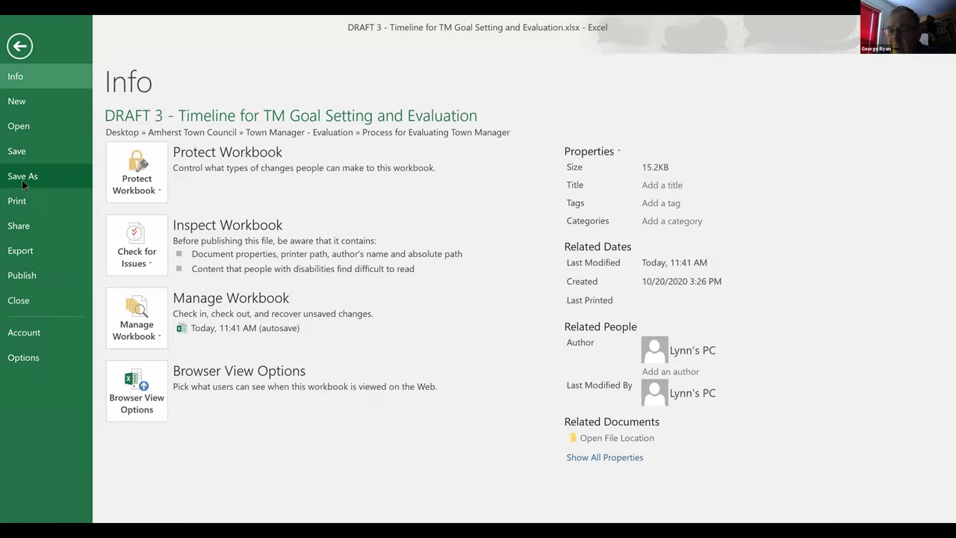
pyautogui.click(20, 180)
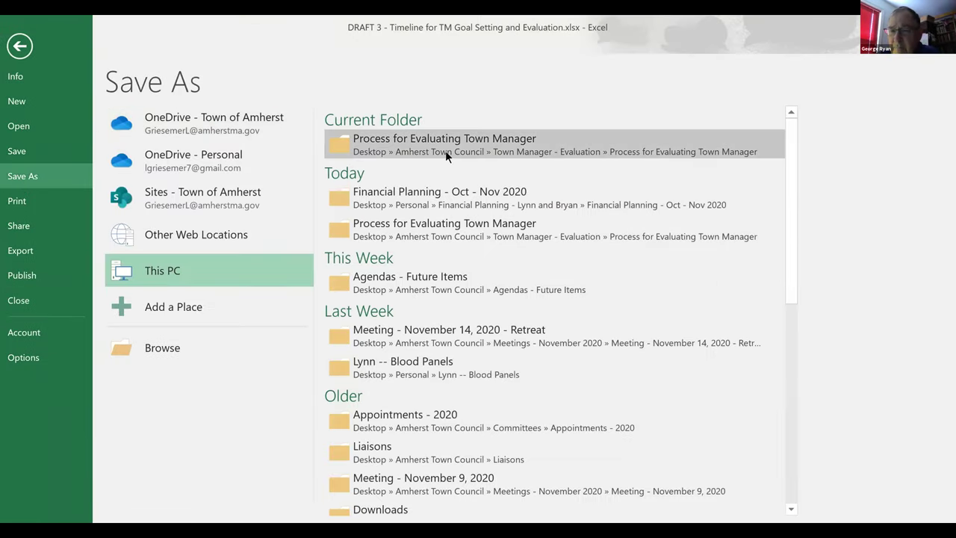
pyautogui.click(446, 152)
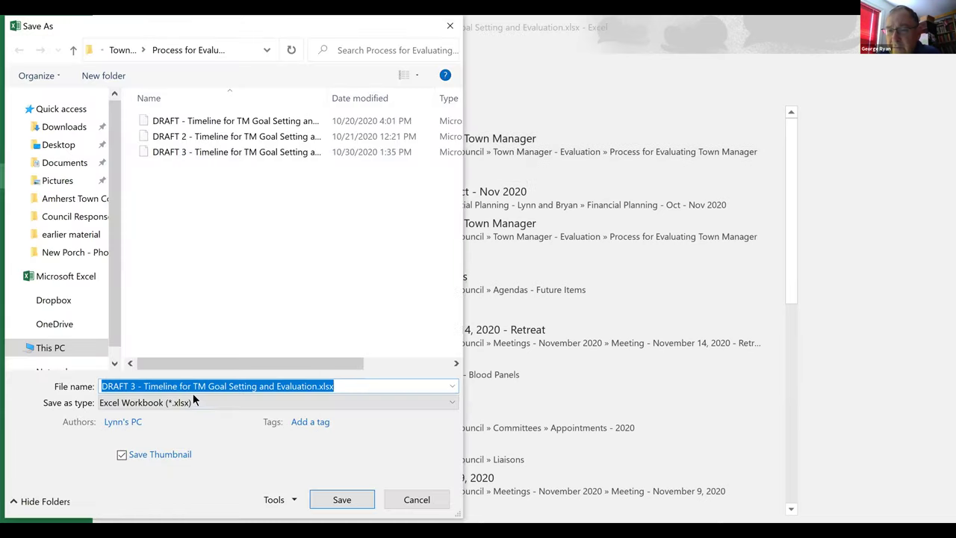
pyautogui.click(135, 386)
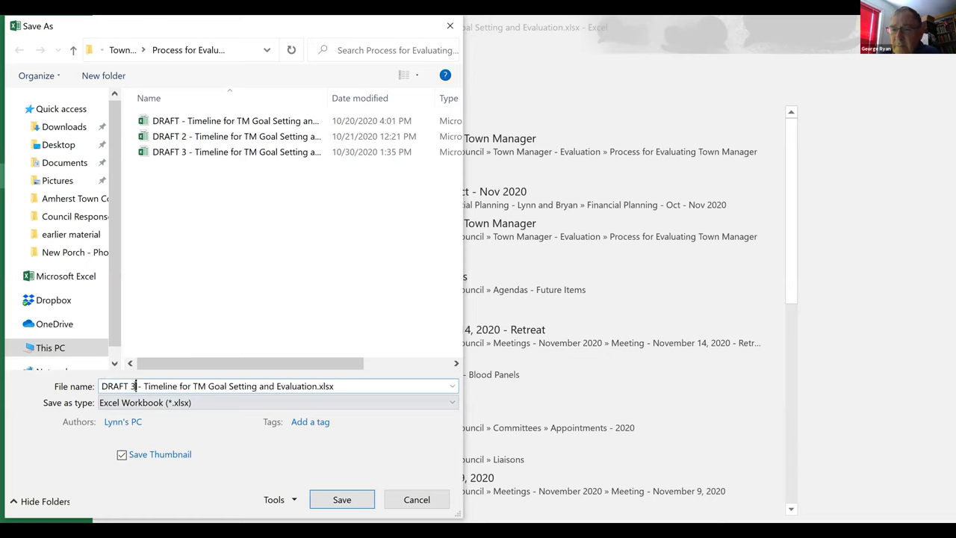
pyautogui.write('.')
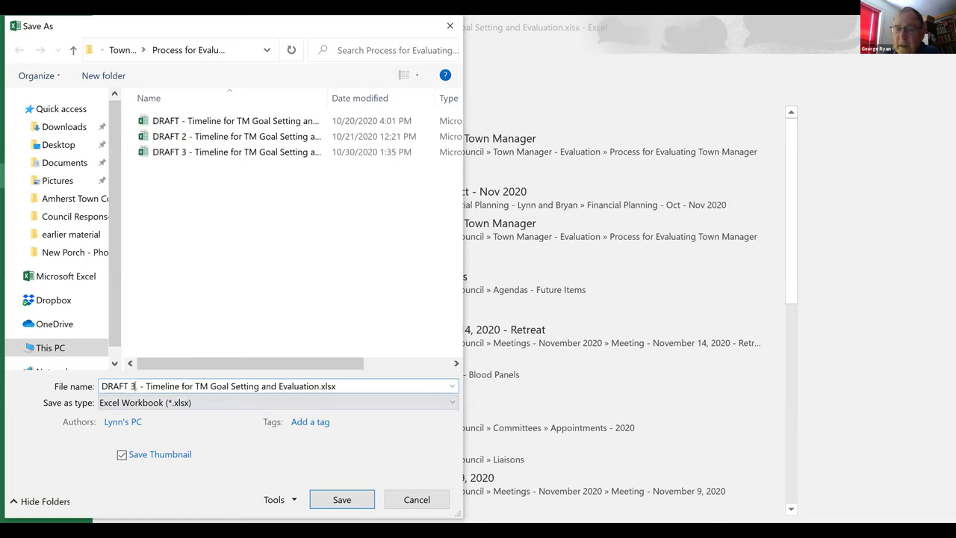
pyautogui.write('5')
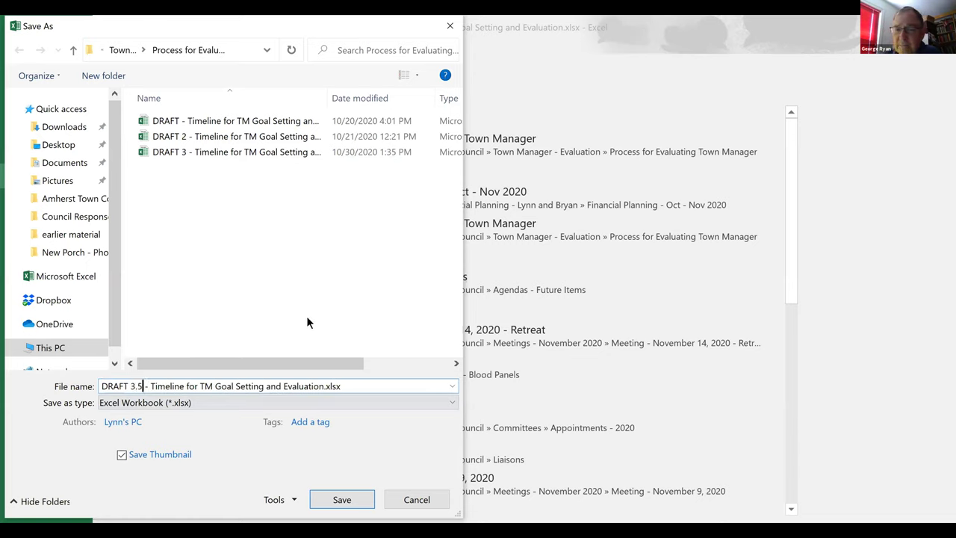
pyautogui.click(343, 500)
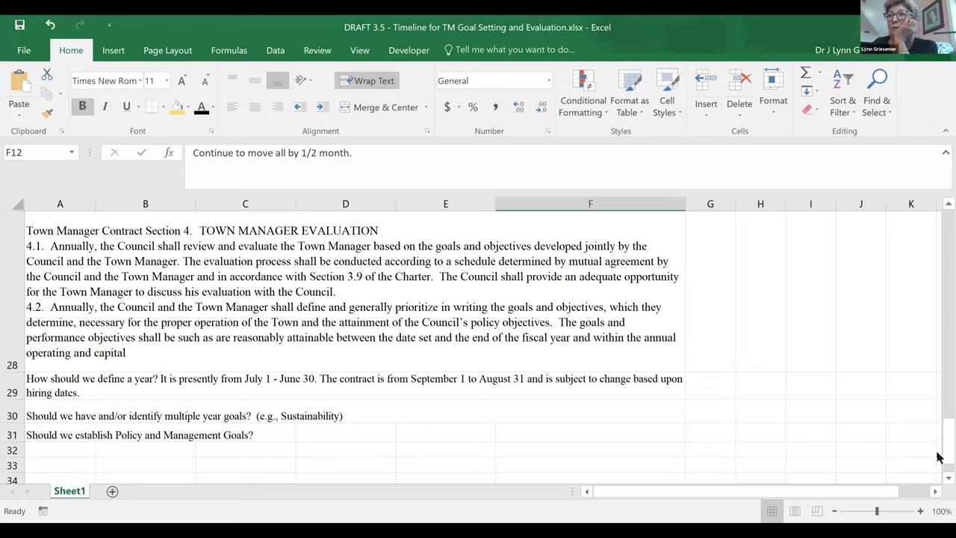
# - Shorten the heading in cell A27 to "Items to include in the GOL Report."
pyautogui.moveTo(938, 457); pyautogui.dragTo(939, 415)
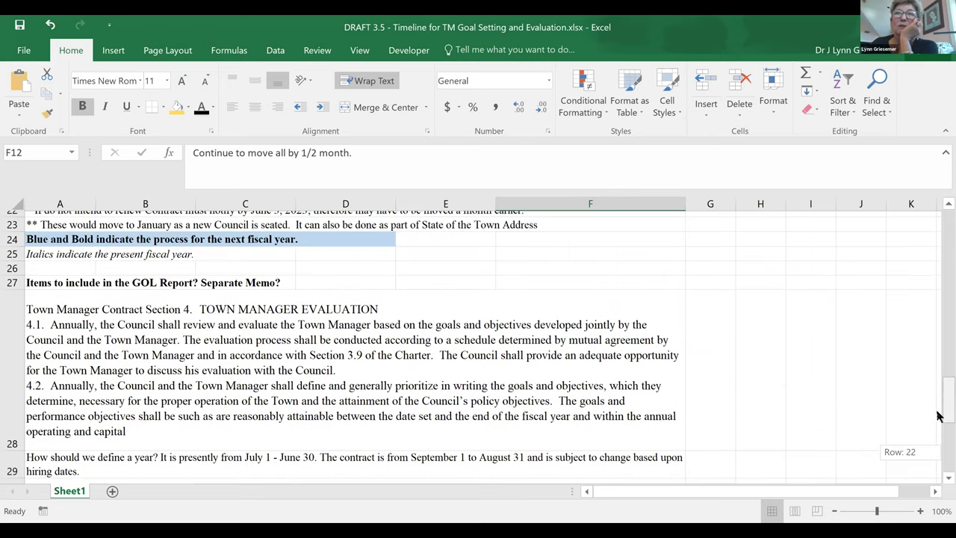
pyautogui.click(118, 275)
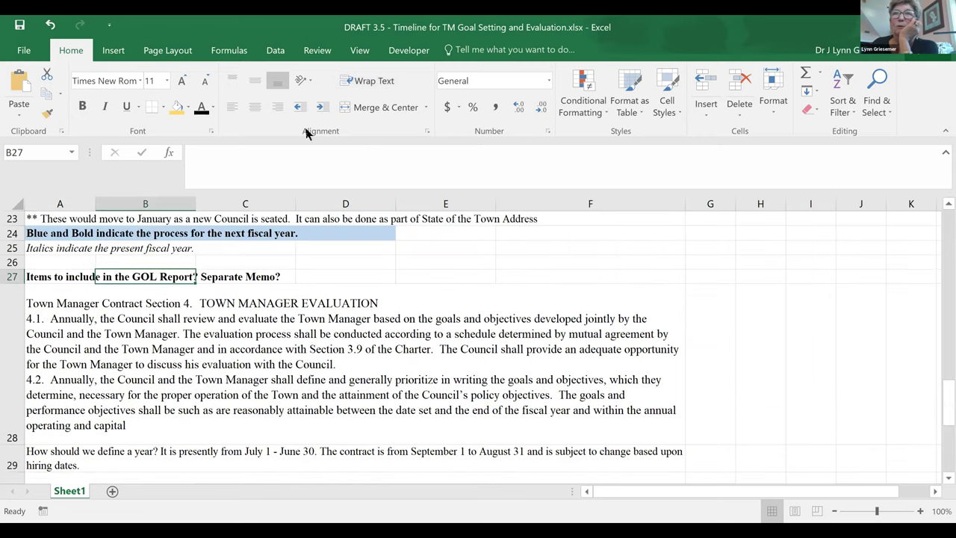
pyautogui.click(49, 278)
pyautogui.click(442, 157)
pyautogui.moveTo(401, 157); pyautogui.dragTo(347, 148)
pyautogui.press('BackSpace')
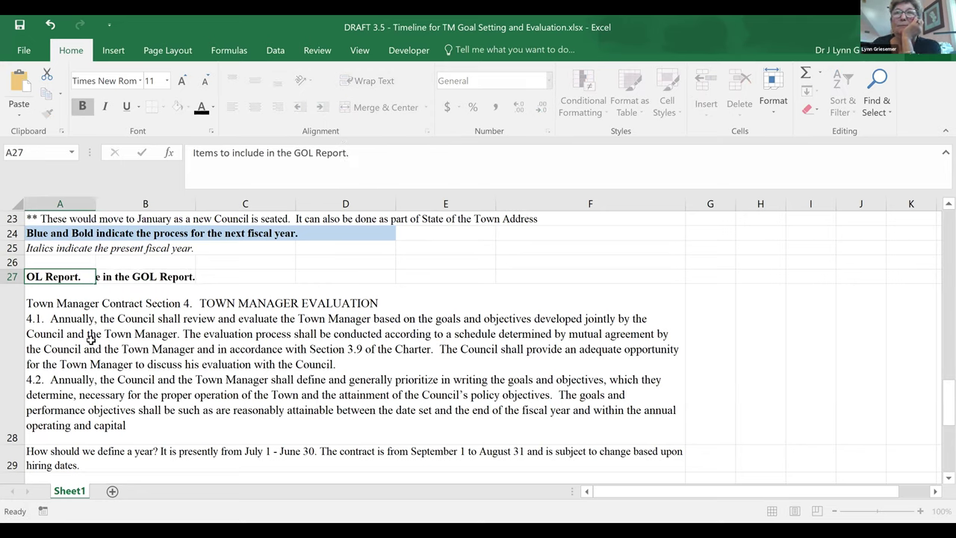
pyautogui.click(119, 340)
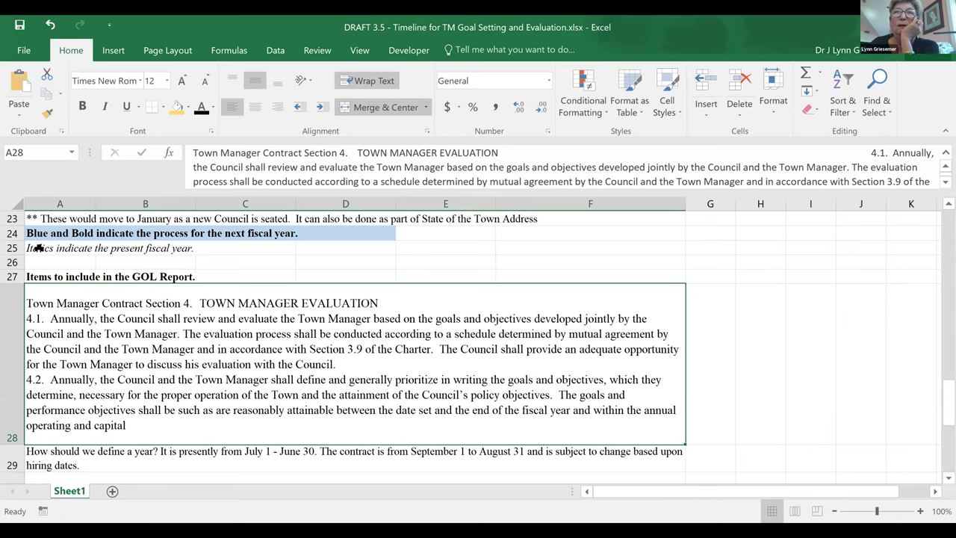
# - Replace "present" with "current" in the A25 footnote so it reads "Italics indicate the current fiscal year."
pyautogui.click(12, 248)
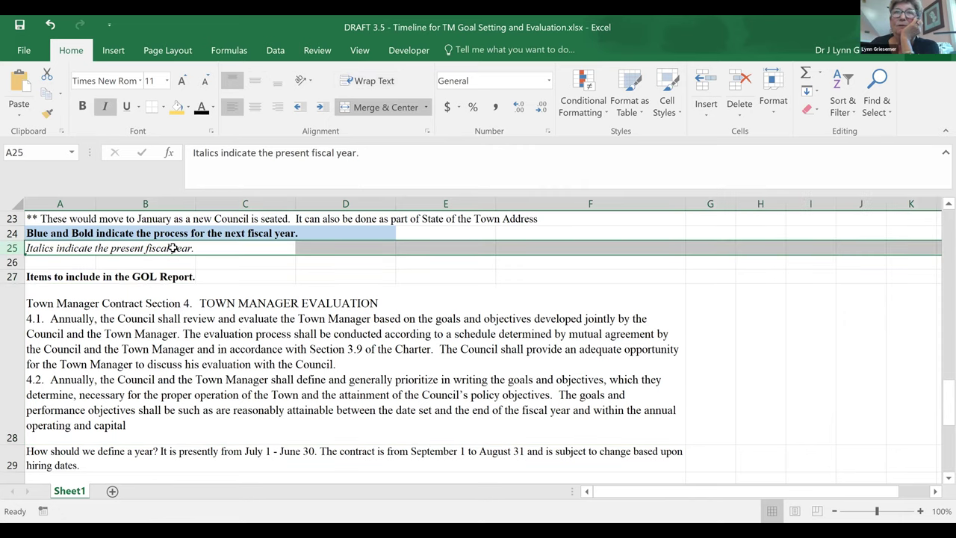
pyautogui.click(125, 244)
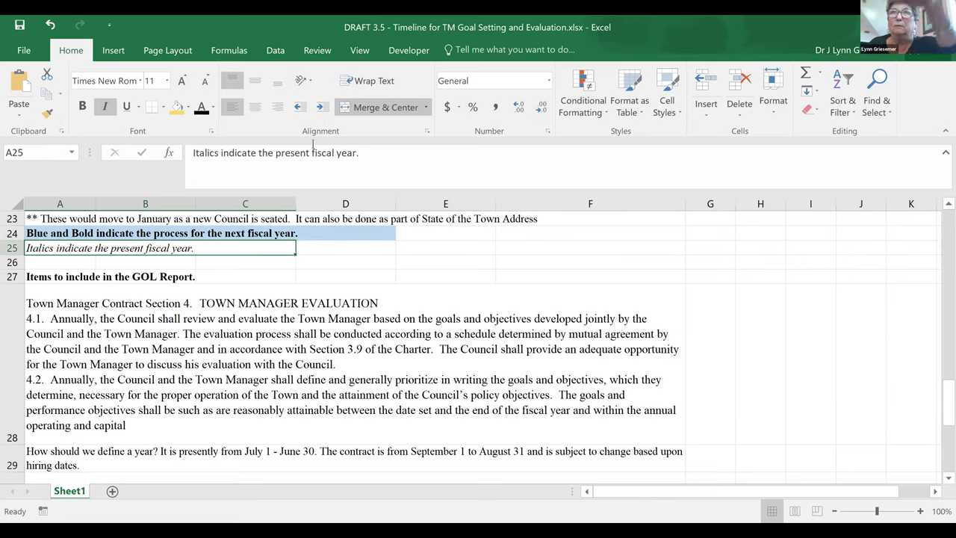
pyautogui.click(308, 152)
pyautogui.moveTo(307, 151); pyautogui.dragTo(275, 153)
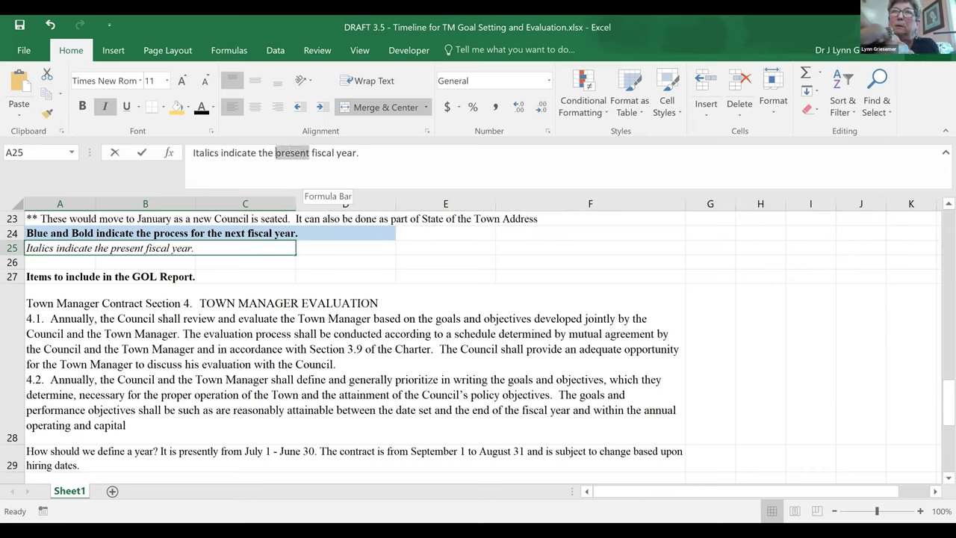
pyautogui.write('current')
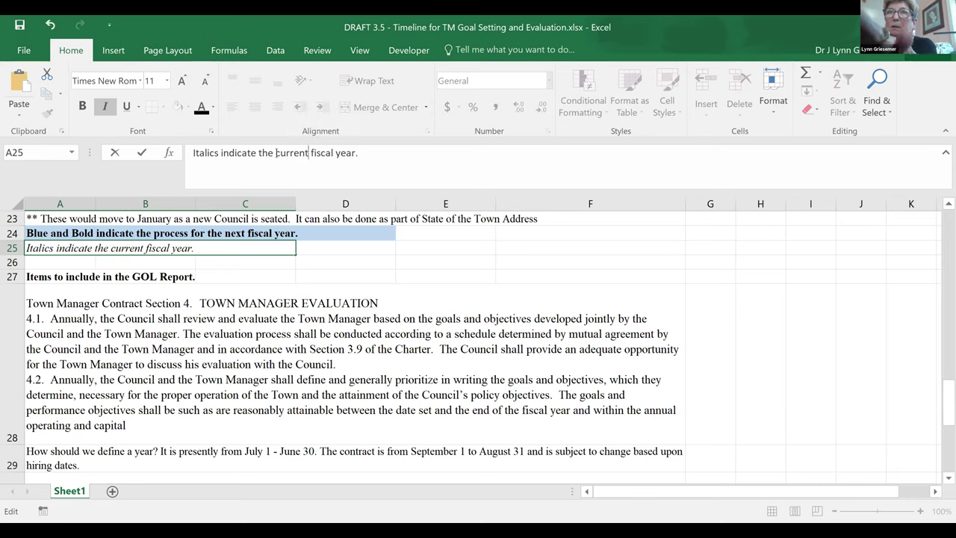
pyautogui.click(224, 277)
# - Apply the gold fill to the italics footnote in row 25 and to the empty cell E24
pyautogui.click(224, 233)
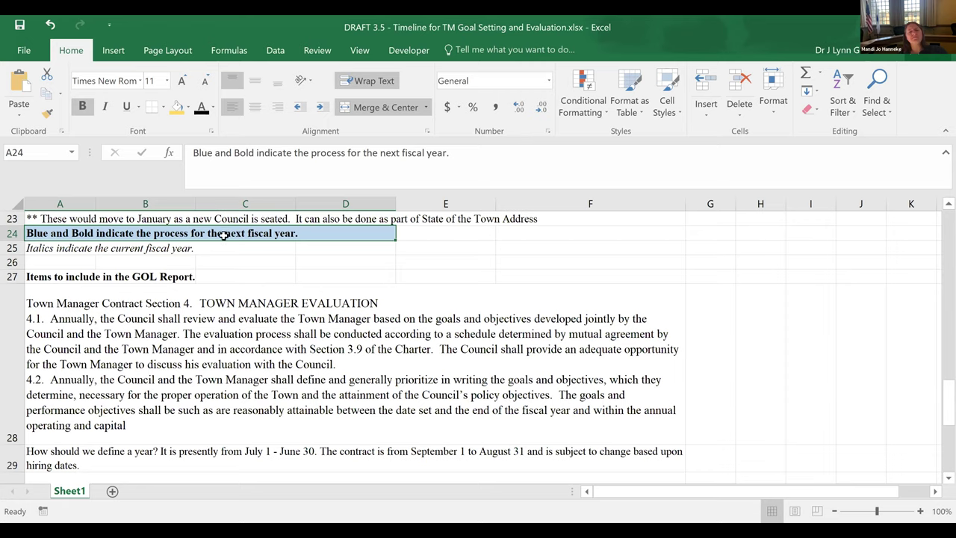
pyautogui.click(126, 251)
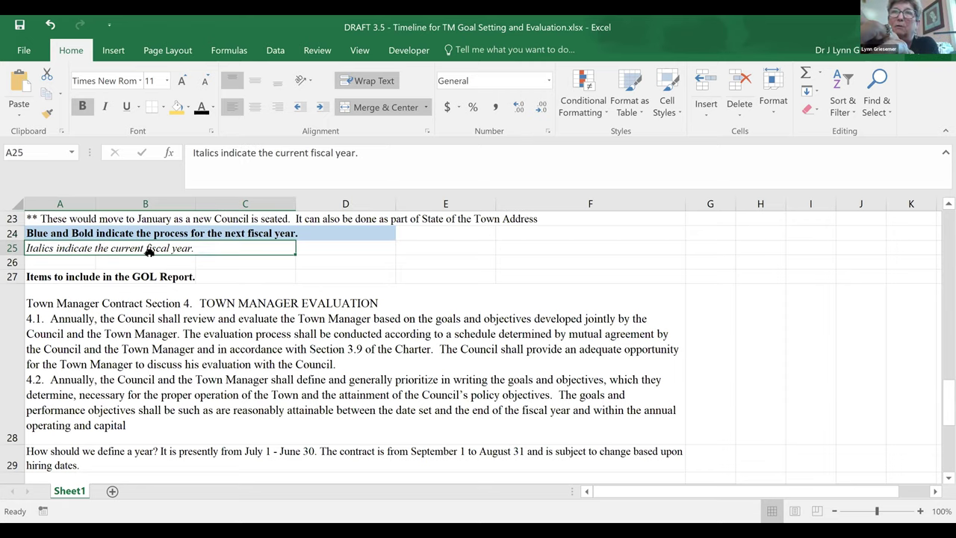
pyautogui.click(177, 107)
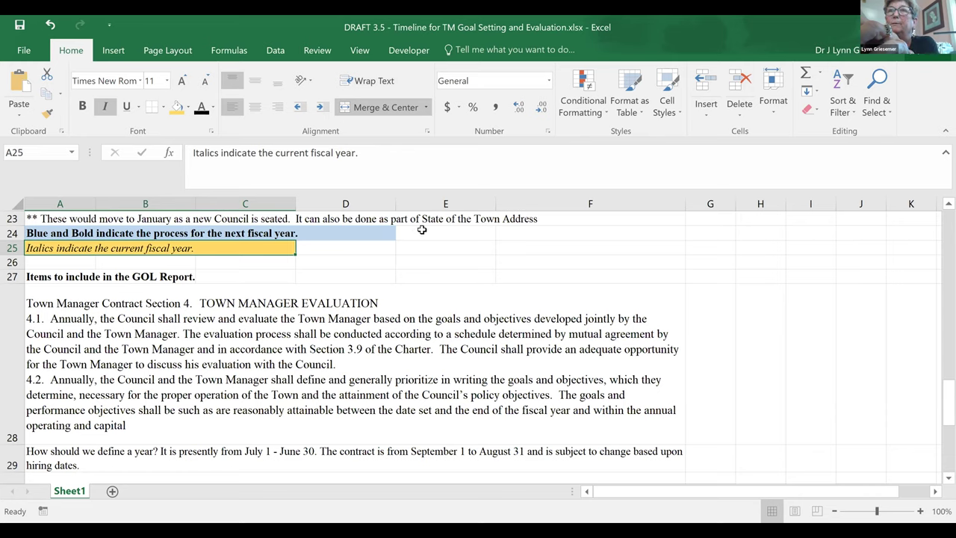
pyautogui.click(422, 230)
pyautogui.click(177, 107)
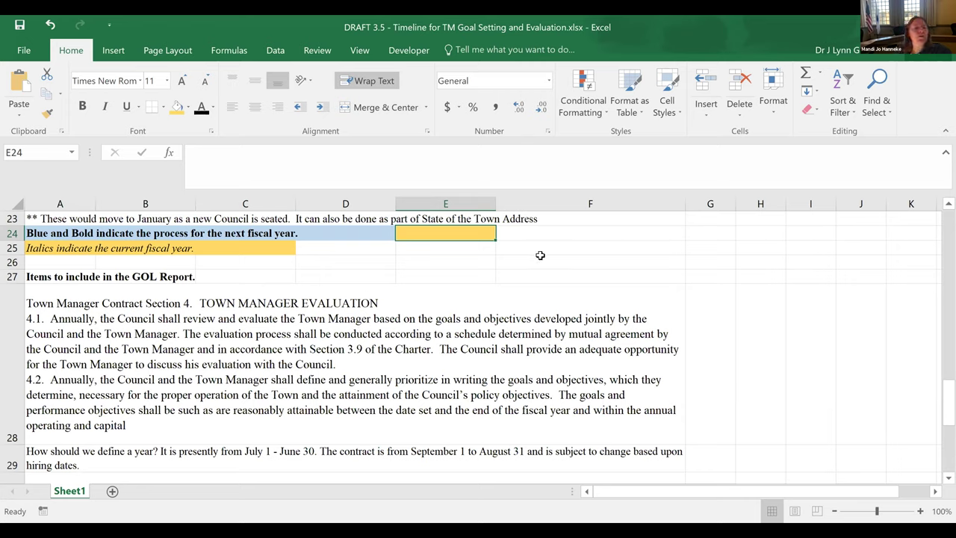
# - Enter the note "Color code where Council Action is needed." in cell A26 below the footnotes
pyautogui.moveTo(939, 415); pyautogui.dragTo(939, 325)
pyautogui.scroll(-4, 939, 325)
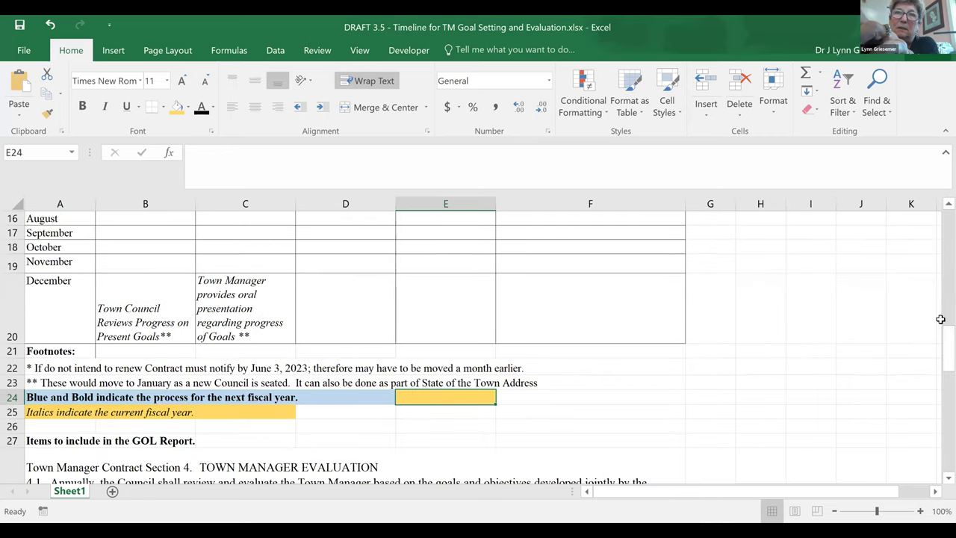
pyautogui.click(74, 423)
pyautogui.write('Color coa')
pyautogui.press('BackSpace')
pyautogui.write('de where Council Action')
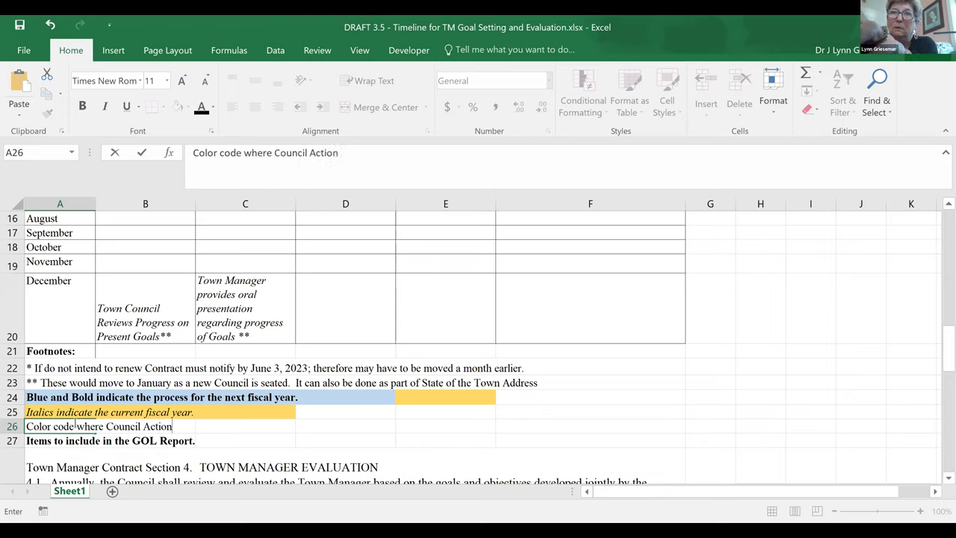
pyautogui.write(' is needed.')
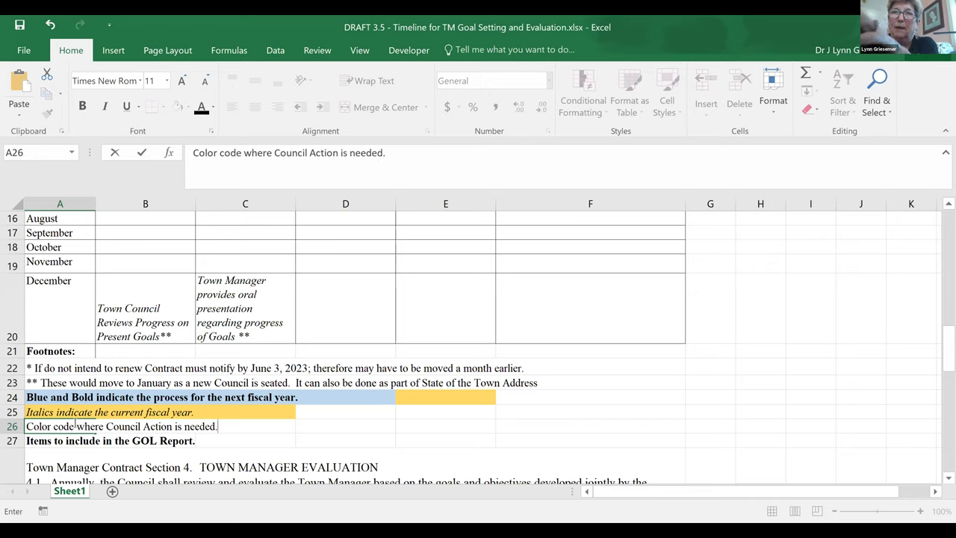
pyautogui.click(235, 453)
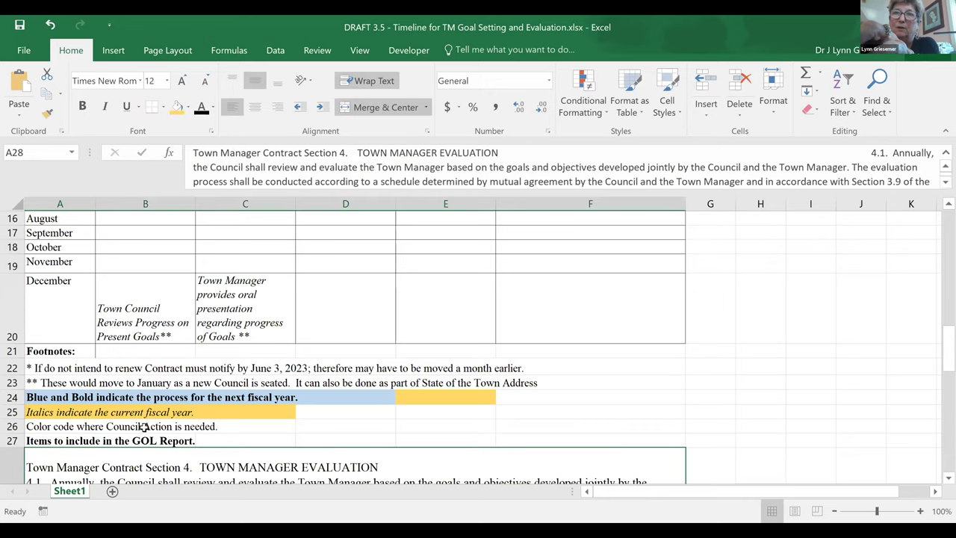
# - Fill cells A26 to C26 behind the color-code note with gold
pyautogui.click(63, 426)
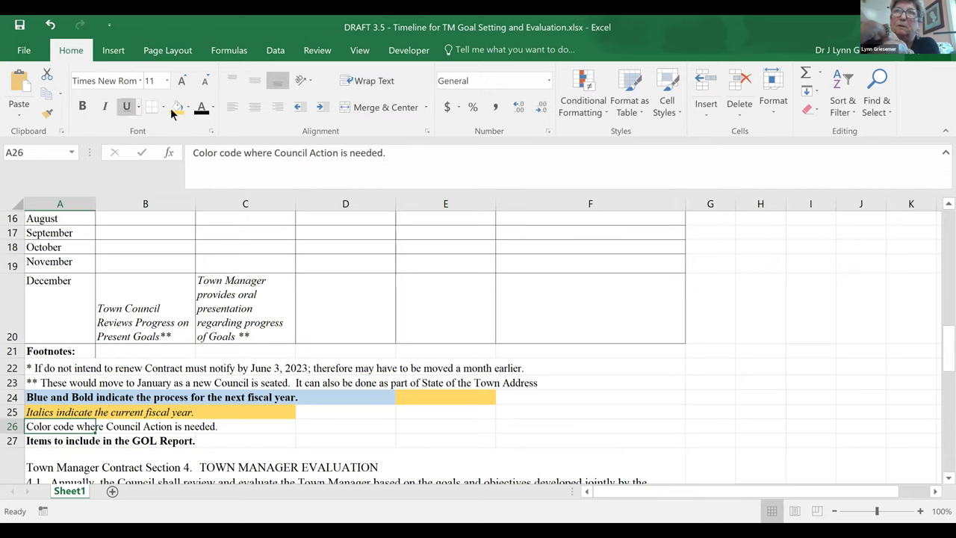
pyautogui.click(177, 109)
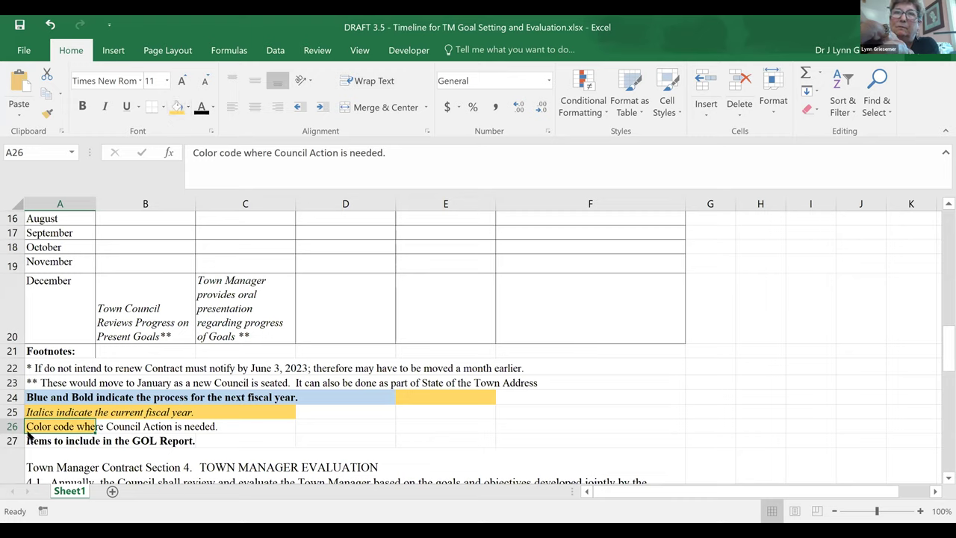
pyautogui.moveTo(32, 426); pyautogui.dragTo(207, 425)
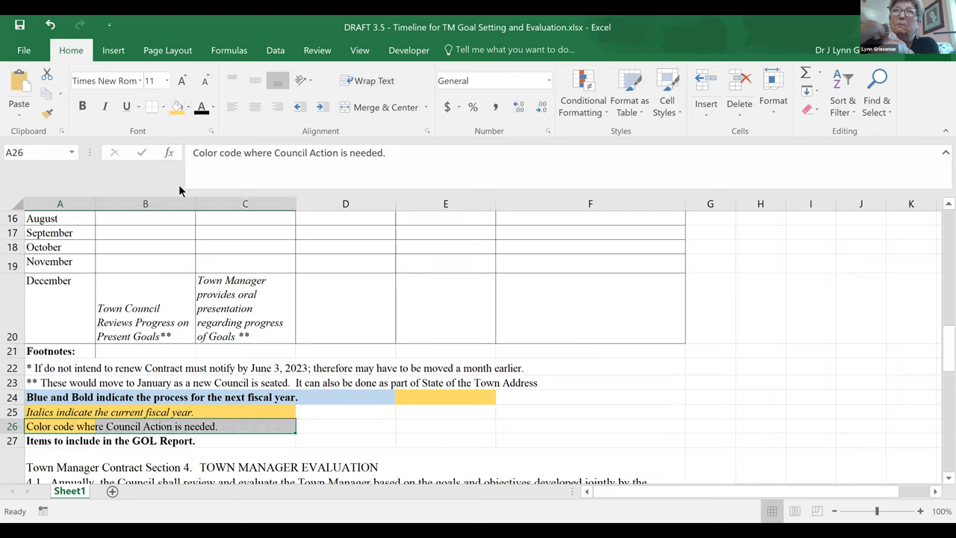
pyautogui.click(177, 108)
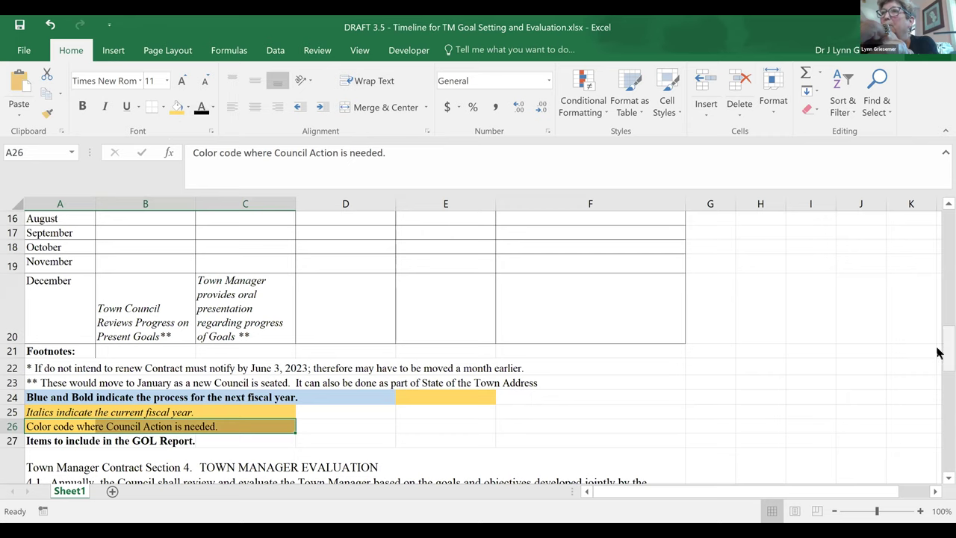
# - Fill the December Town Manager Self-Evaluation cell C8 with light green
pyautogui.moveTo(939, 352); pyautogui.dragTo(940, 228)
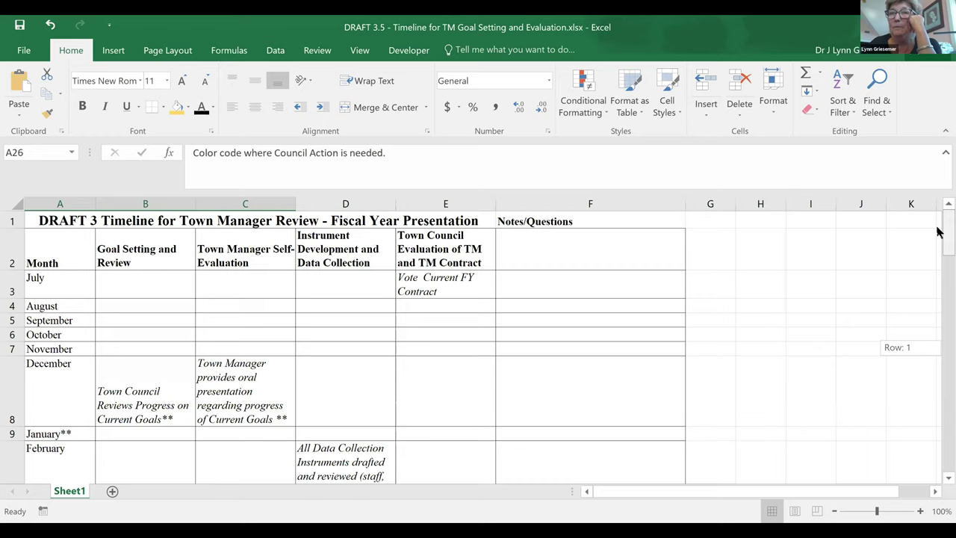
pyautogui.moveTo(939, 233); pyautogui.dragTo(939, 250)
pyautogui.moveTo(142, 388); pyautogui.dragTo(234, 385)
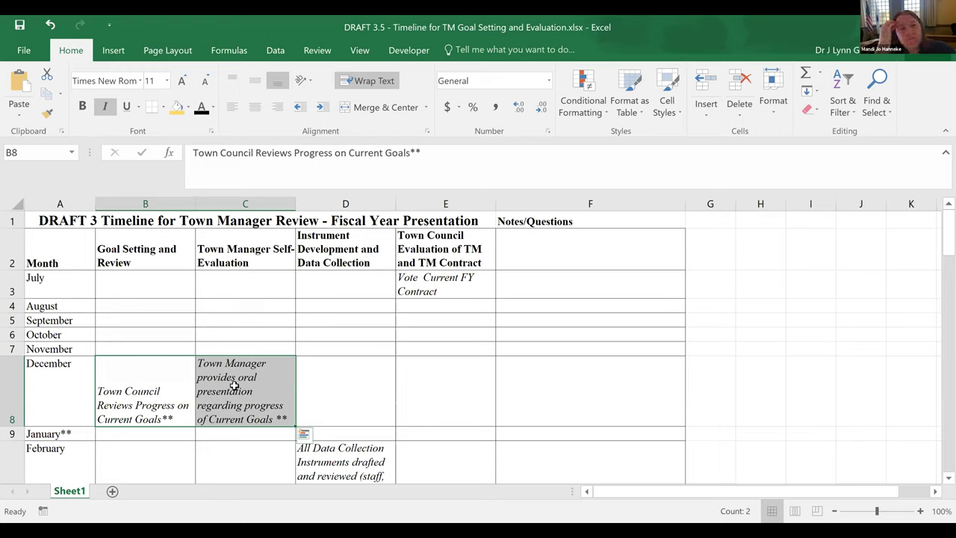
pyautogui.click(234, 385)
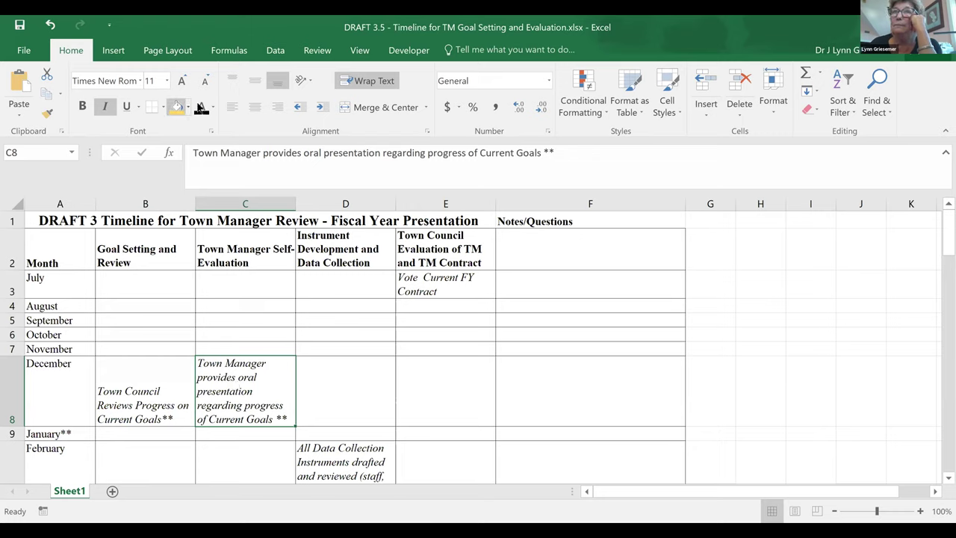
pyautogui.click(188, 107)
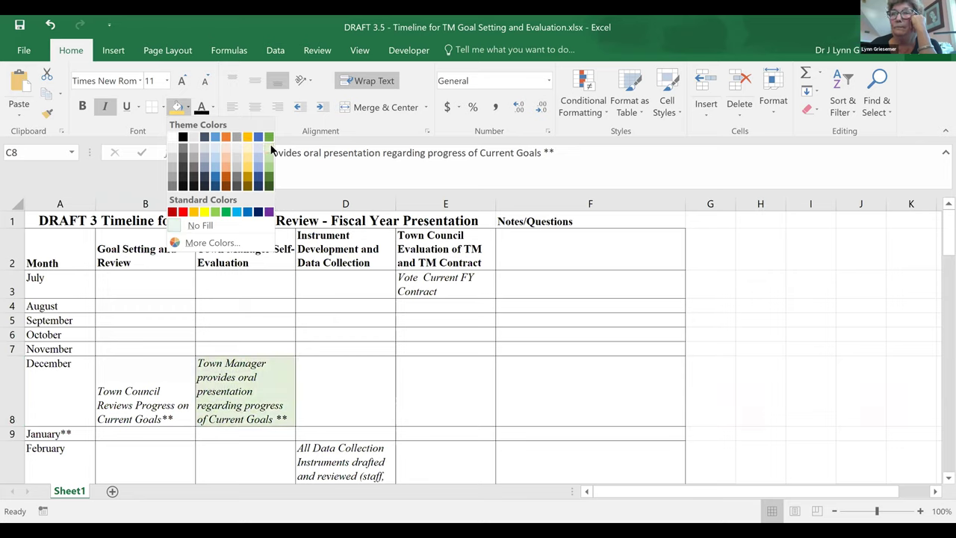
pyautogui.click(271, 150)
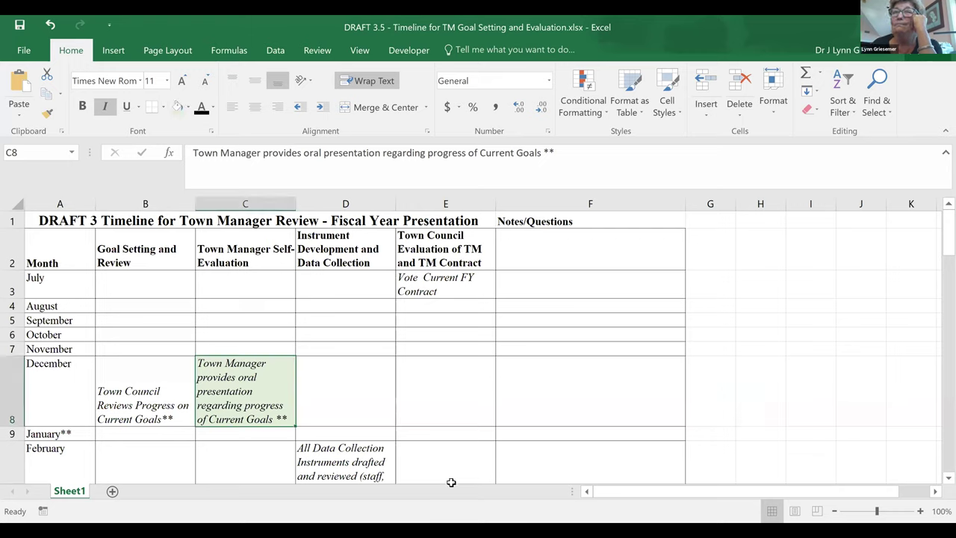
# - Fill the December Town Council review cell B8 with light green and remove the fill from the neighbouring cell C8
pyautogui.click(150, 385)
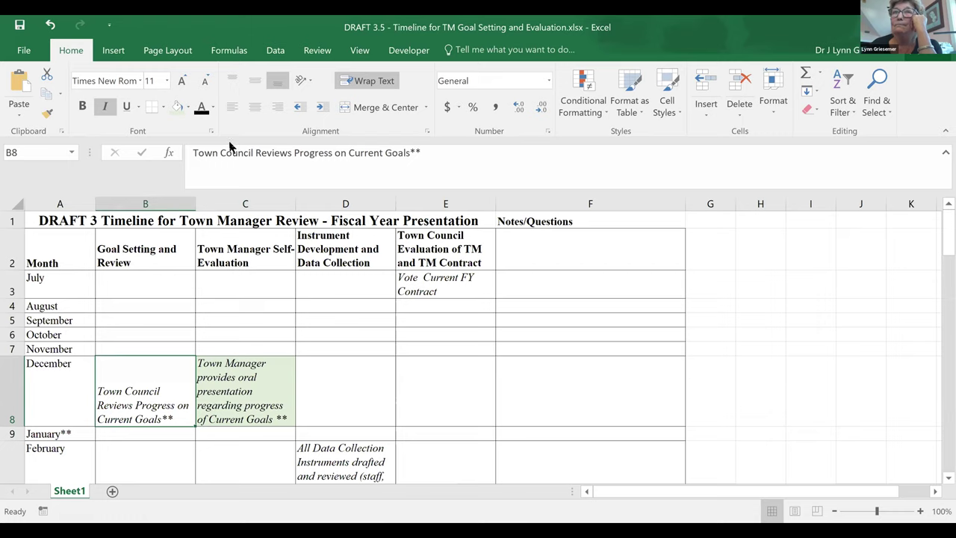
pyautogui.click(180, 107)
pyautogui.click(250, 407)
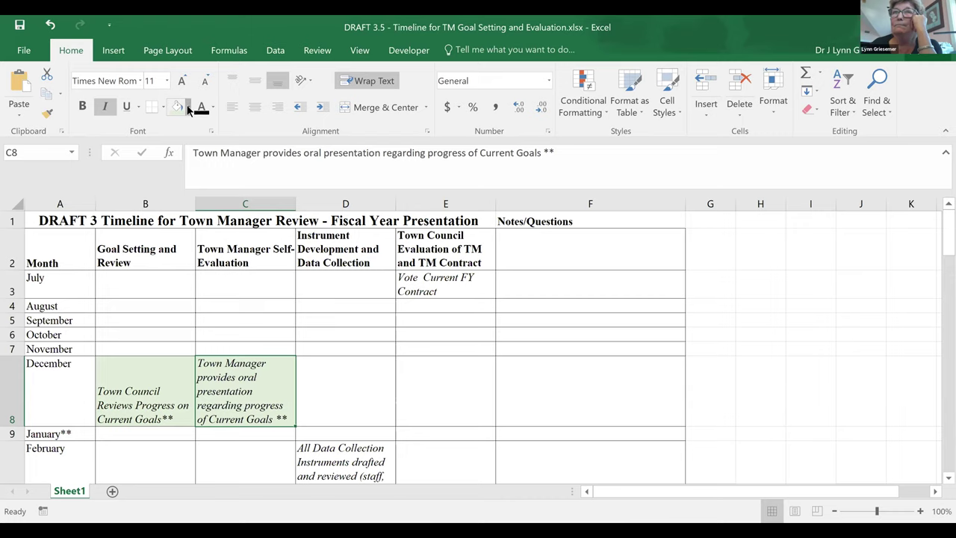
pyautogui.click(189, 107)
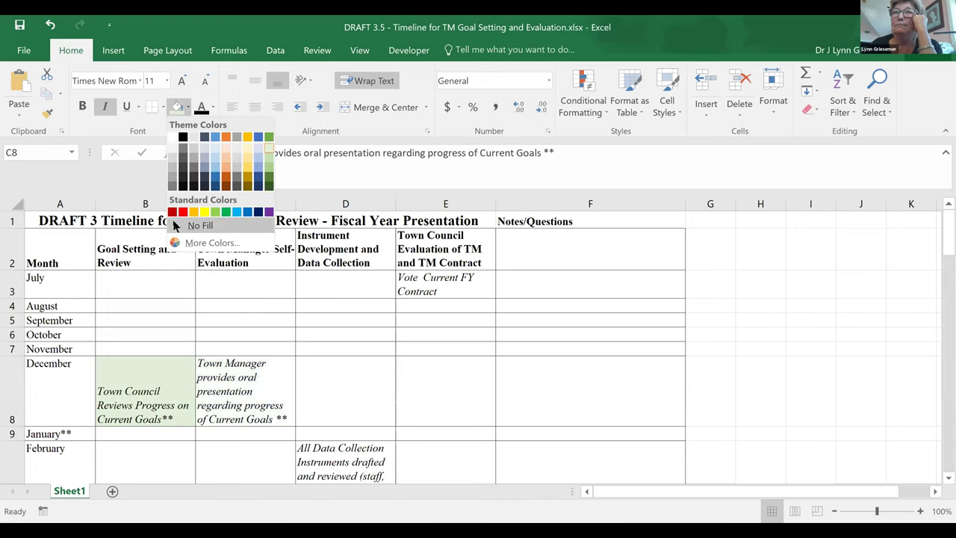
pyautogui.click(174, 225)
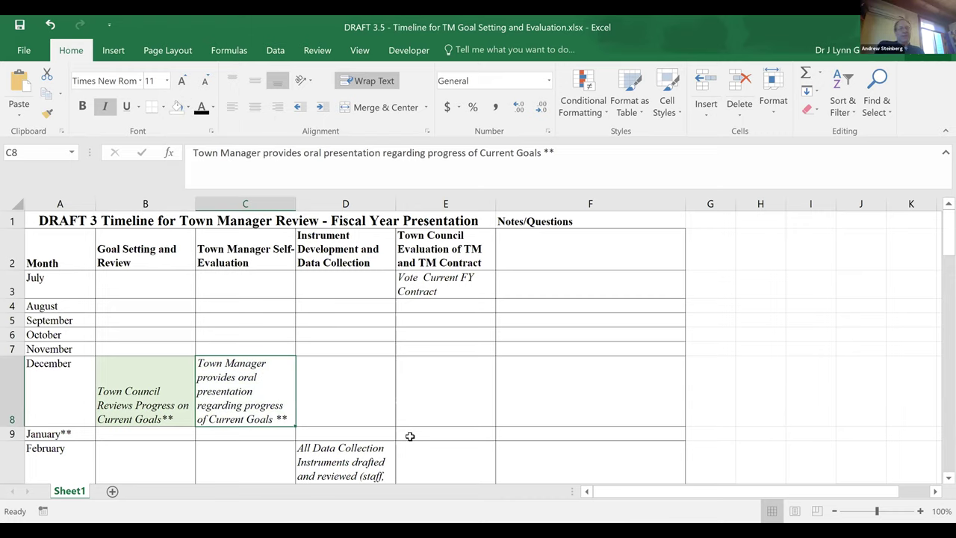
pyautogui.click(120, 408)
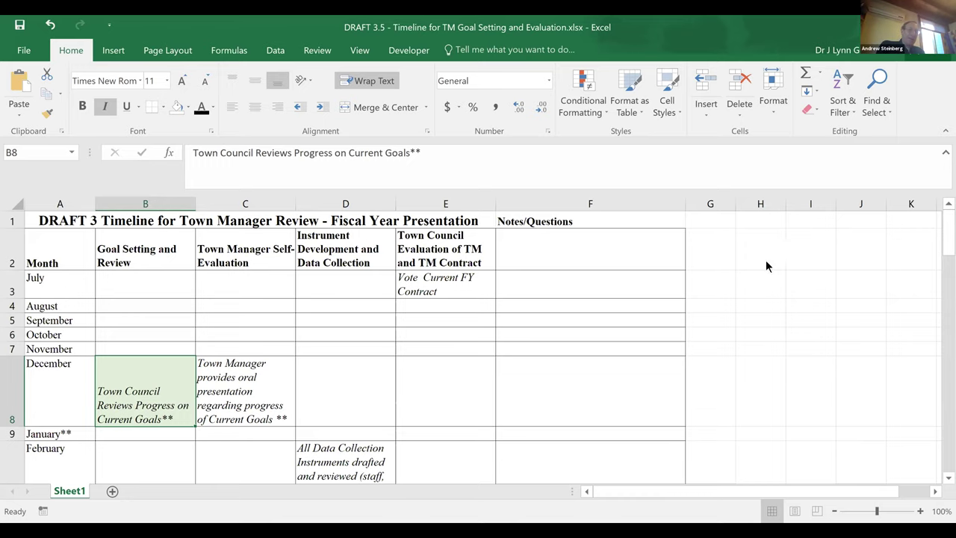
# - Append ". Only action would be if goals change." to the double-asterisk footnote in cell A23
pyautogui.moveTo(938, 229); pyautogui.dragTo(939, 342)
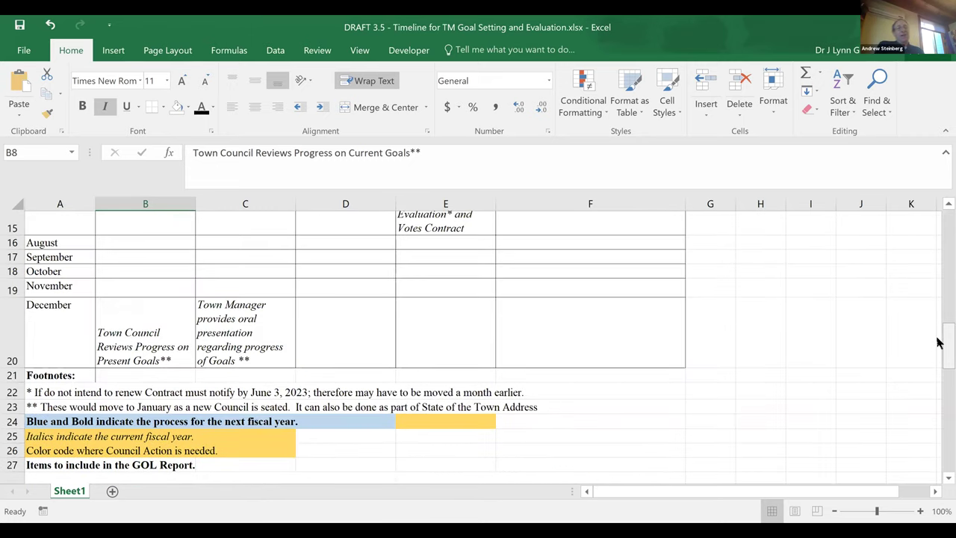
pyautogui.scroll(-1, 228, 382)
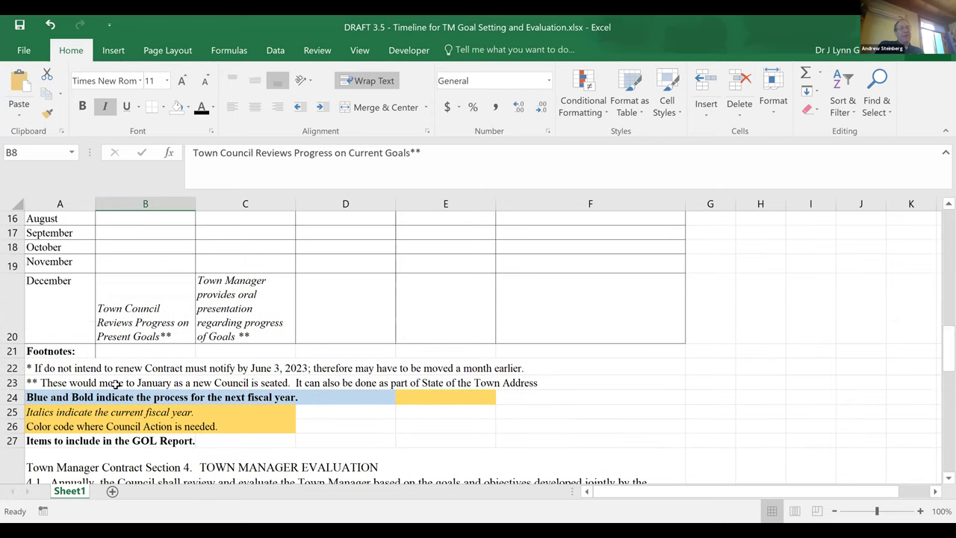
pyautogui.click(44, 383)
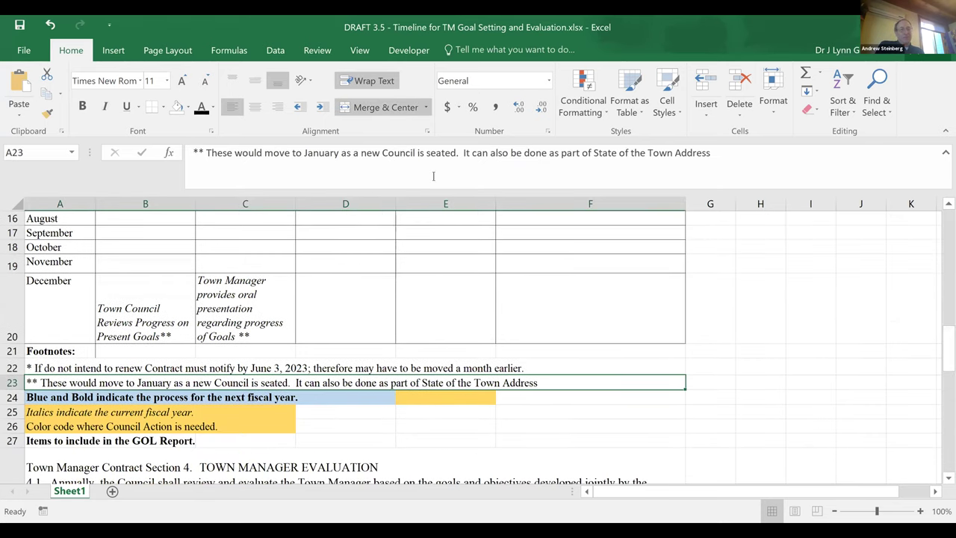
pyautogui.click(721, 153)
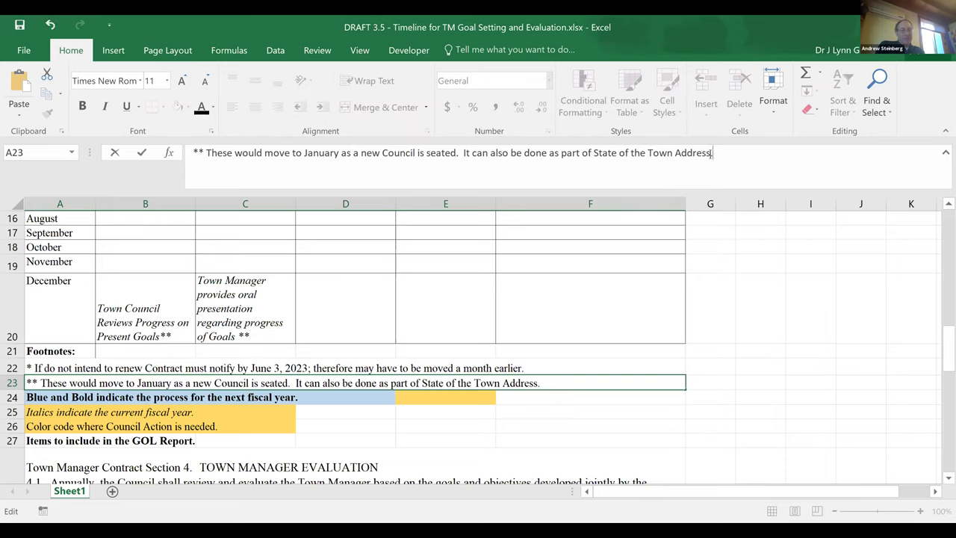
pyautogui.write('Only action w')
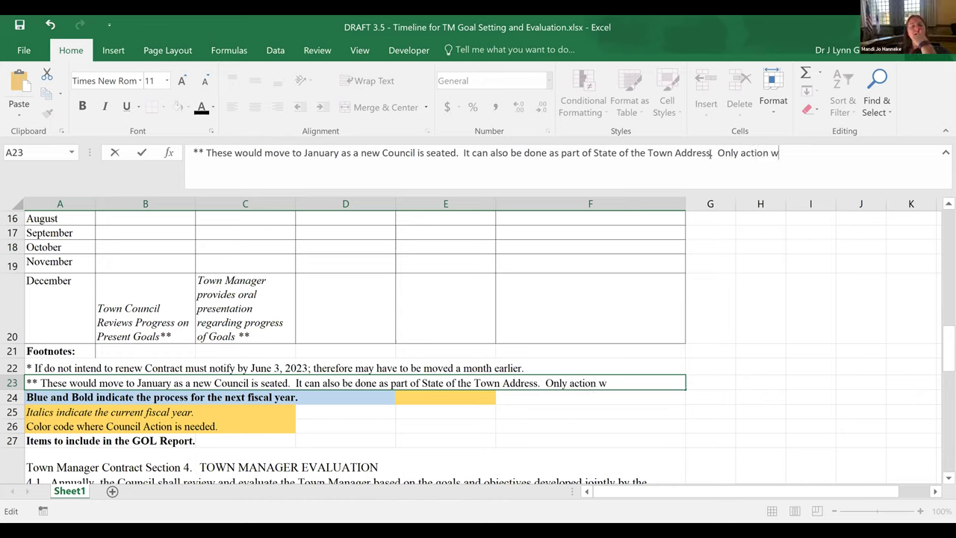
pyautogui.write('ould be')
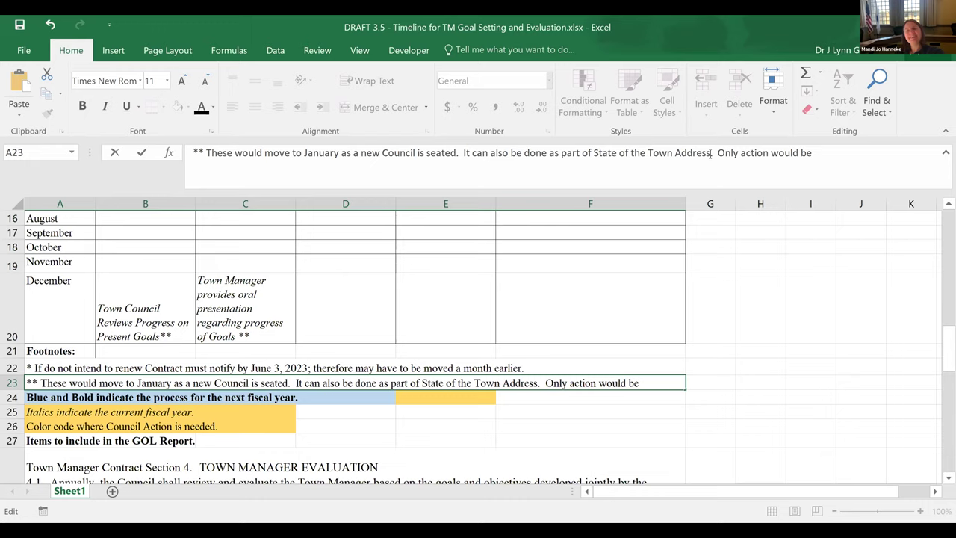
pyautogui.write('if')
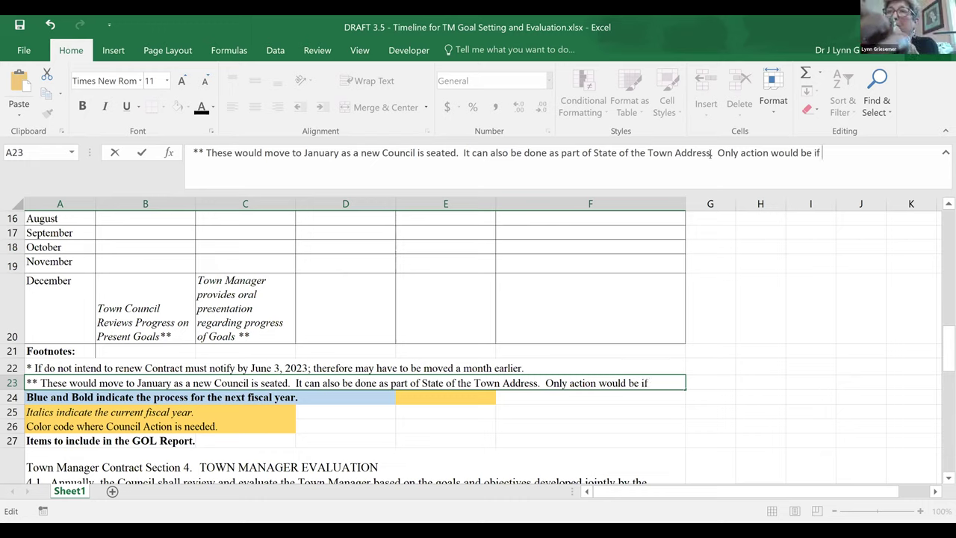
pyautogui.write(' goals chan')
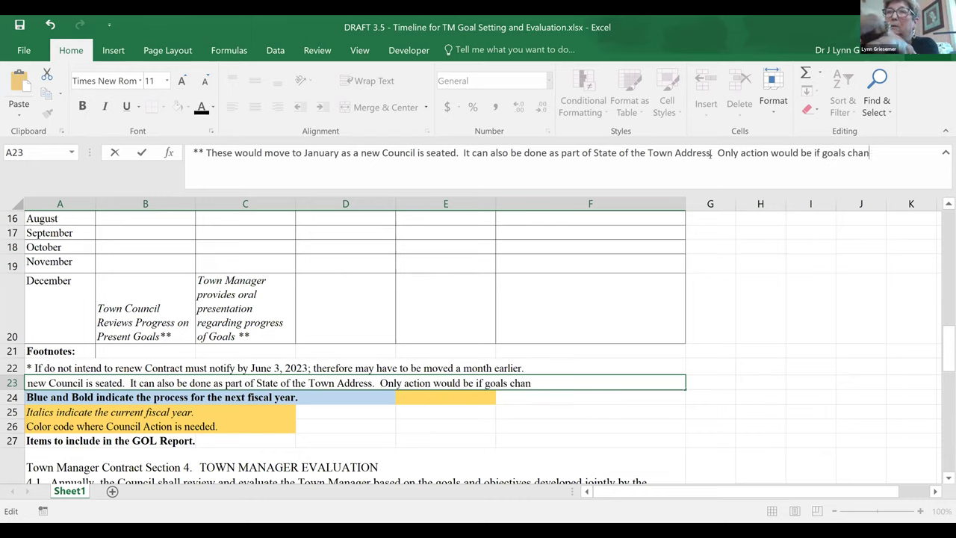
pyautogui.write('ge.')
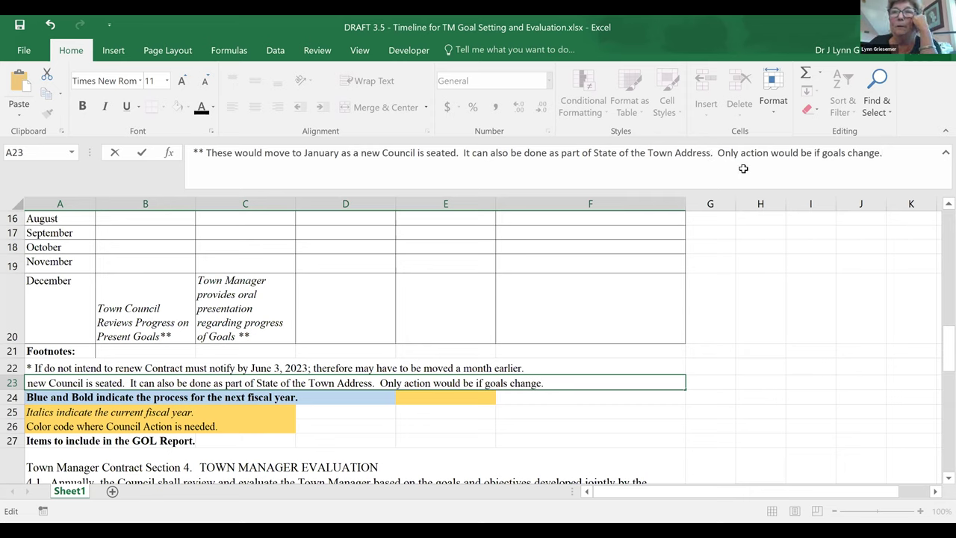
pyautogui.press('Return')
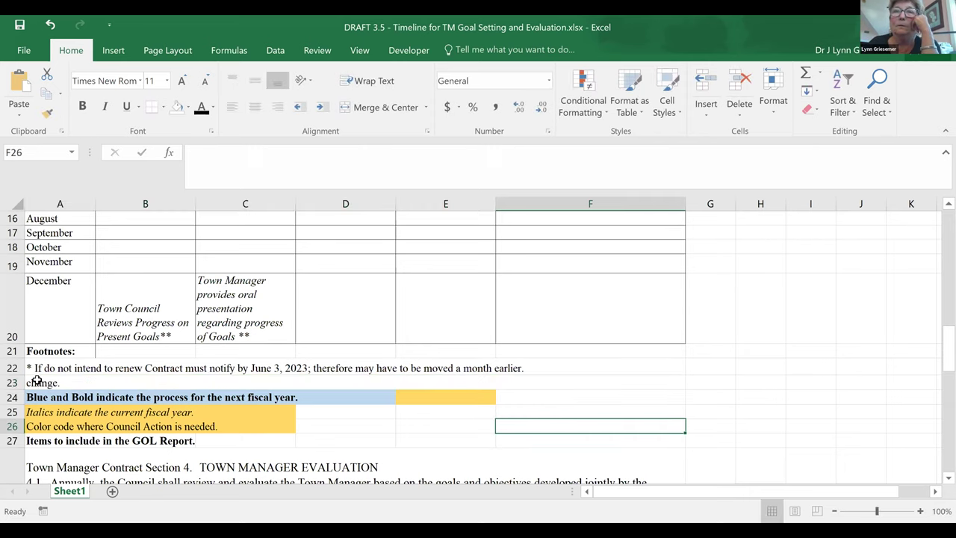
# - Fit the height of row 23 to its wrapped footnote, keeping text wrapping on
pyautogui.click(37, 381)
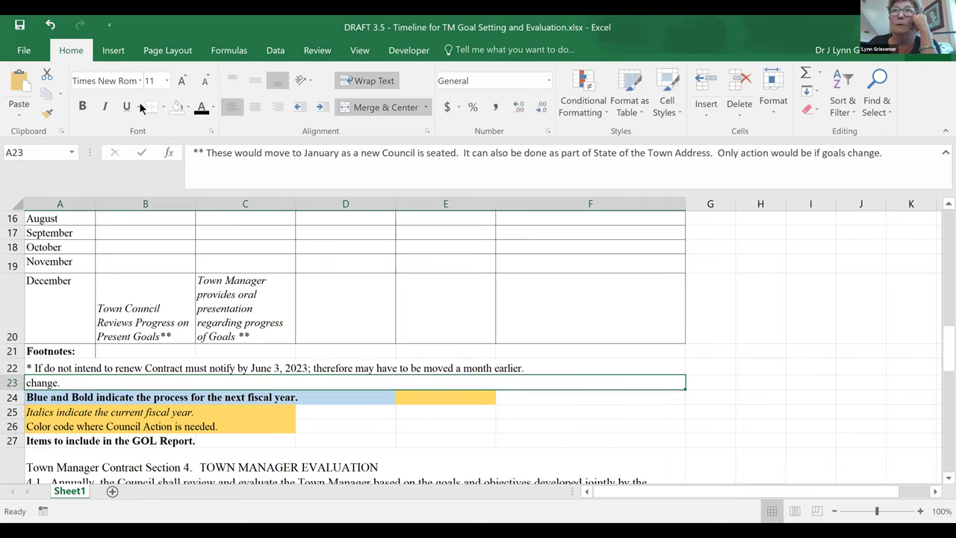
pyautogui.click(389, 87)
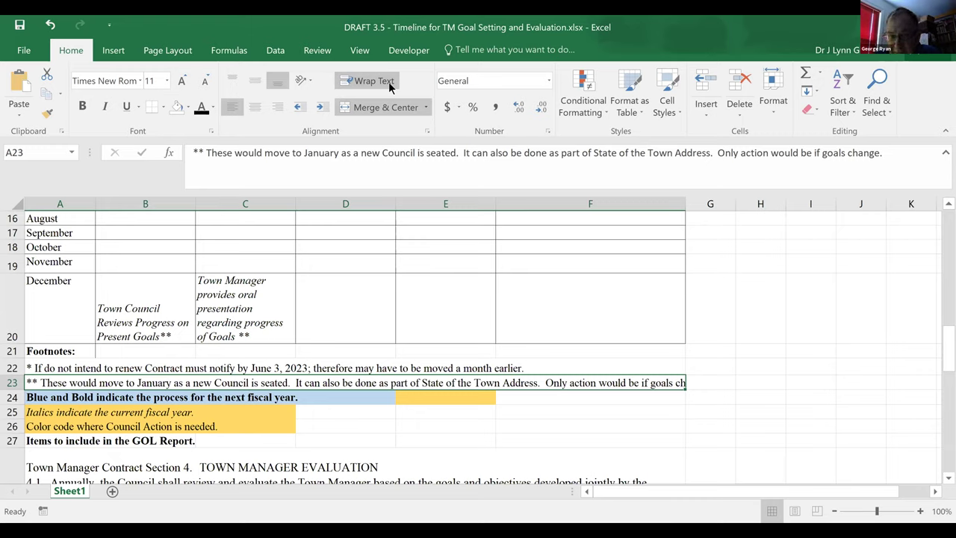
pyautogui.click(389, 87)
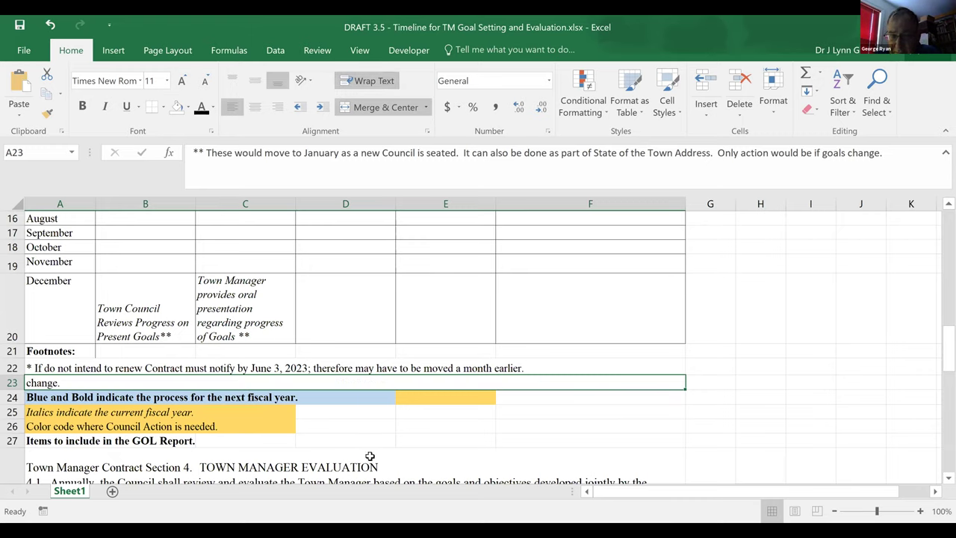
pyautogui.click(475, 419)
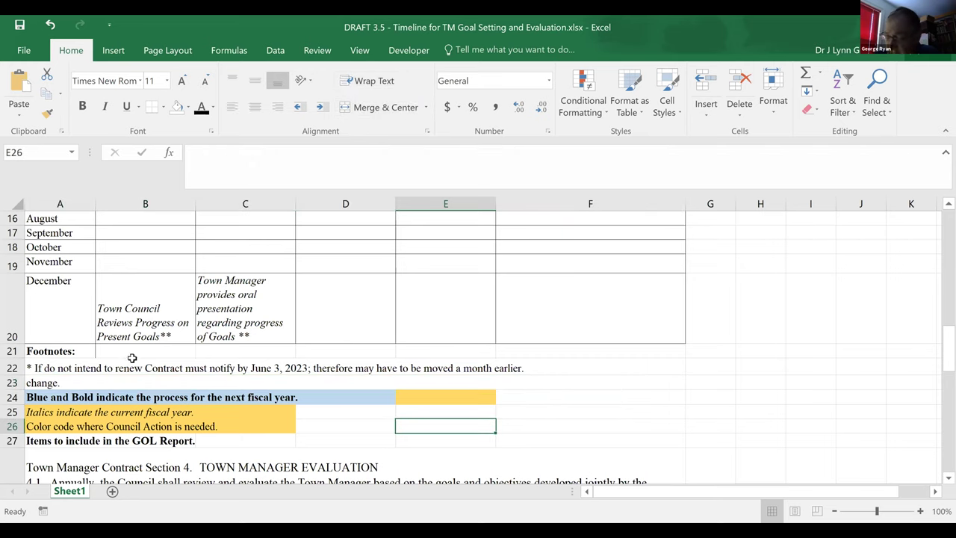
pyautogui.click(33, 394)
pyautogui.click(44, 382)
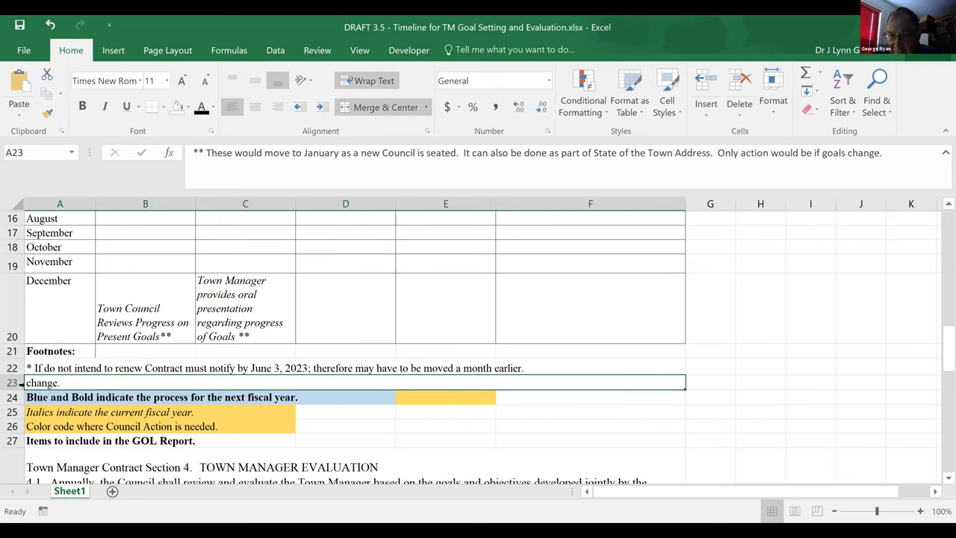
pyautogui.doubleClick(12, 389)
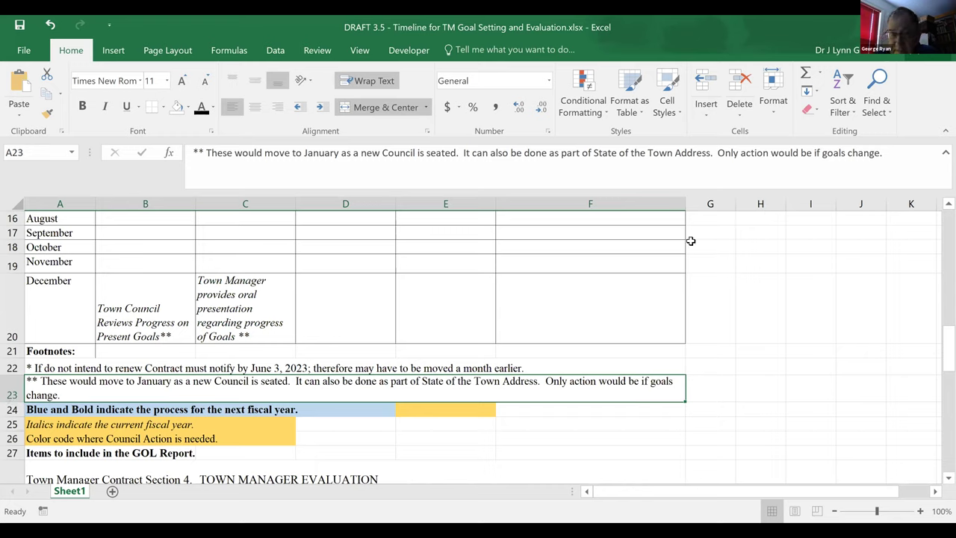
# - Append "Note: Town Council review" to the February data collection entry in cell D10
pyautogui.moveTo(940, 312); pyautogui.dragTo(938, 291)
pyautogui.scroll(-1, 327, 274)
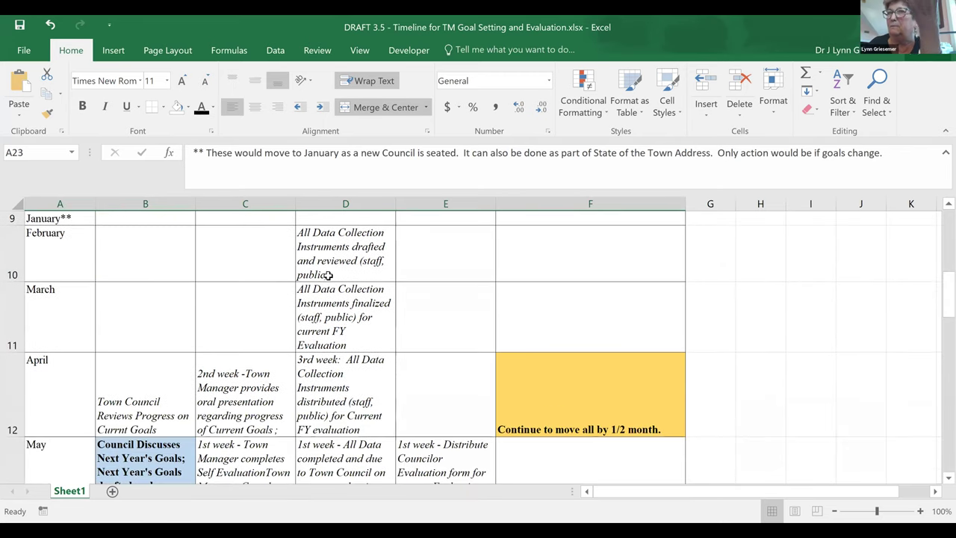
pyautogui.click(336, 314)
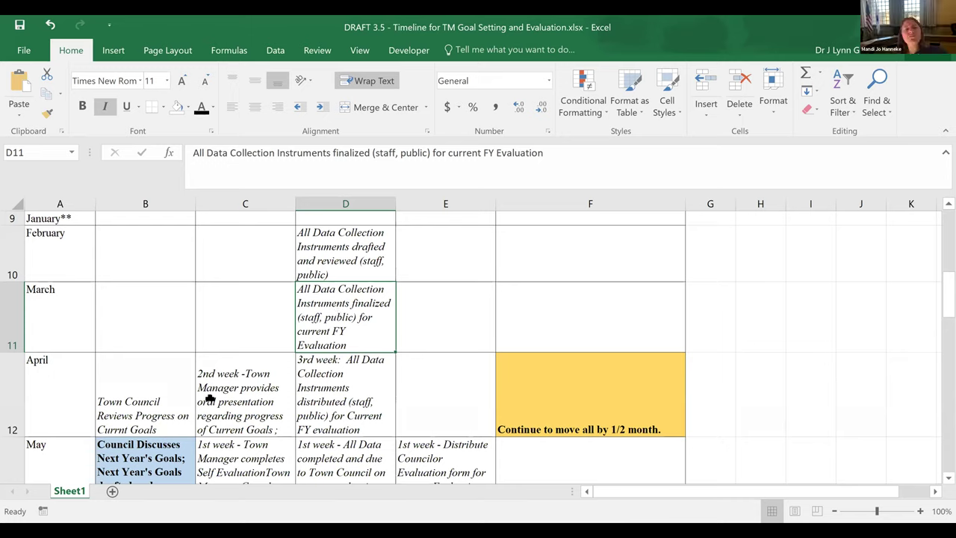
pyautogui.click(132, 413)
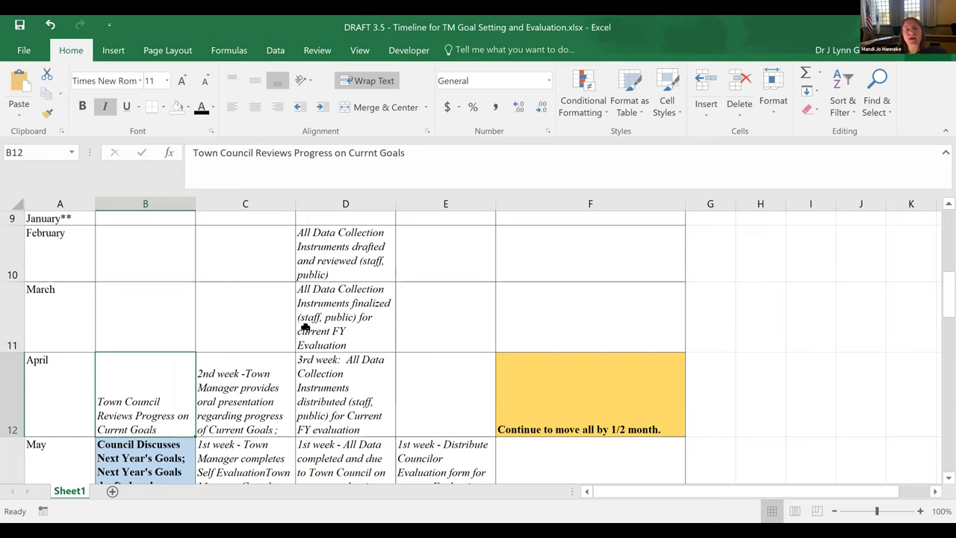
pyautogui.click(329, 265)
pyautogui.click(509, 155)
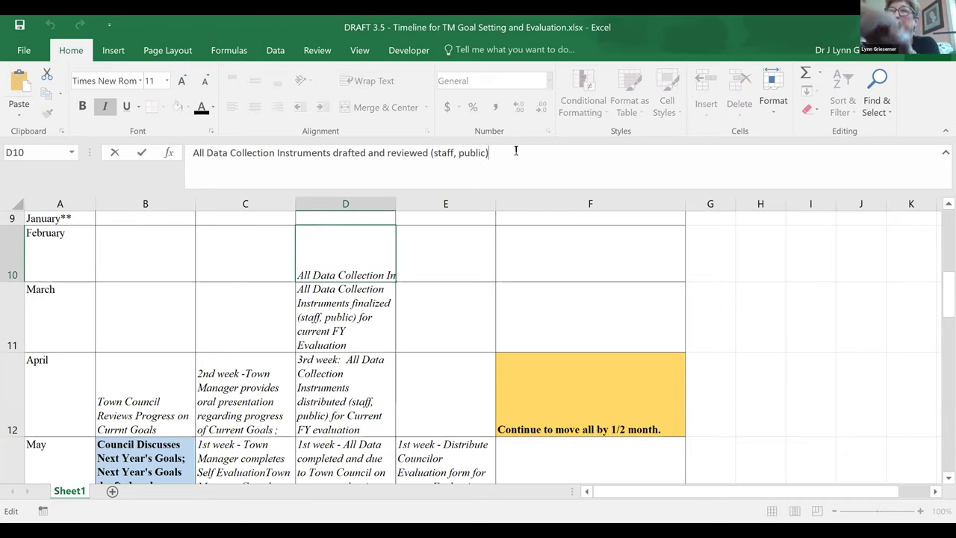
pyautogui.write('Note')
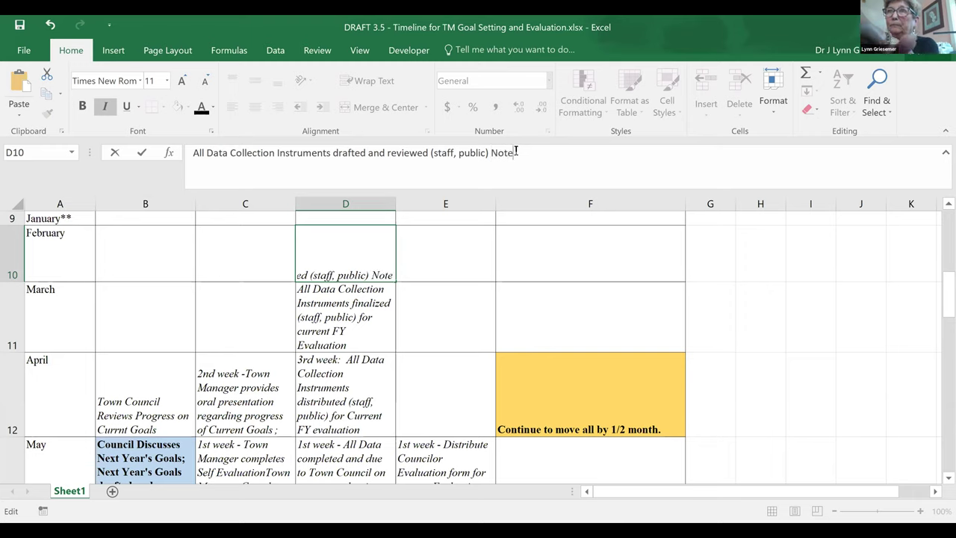
pyautogui.write(':  Tow')
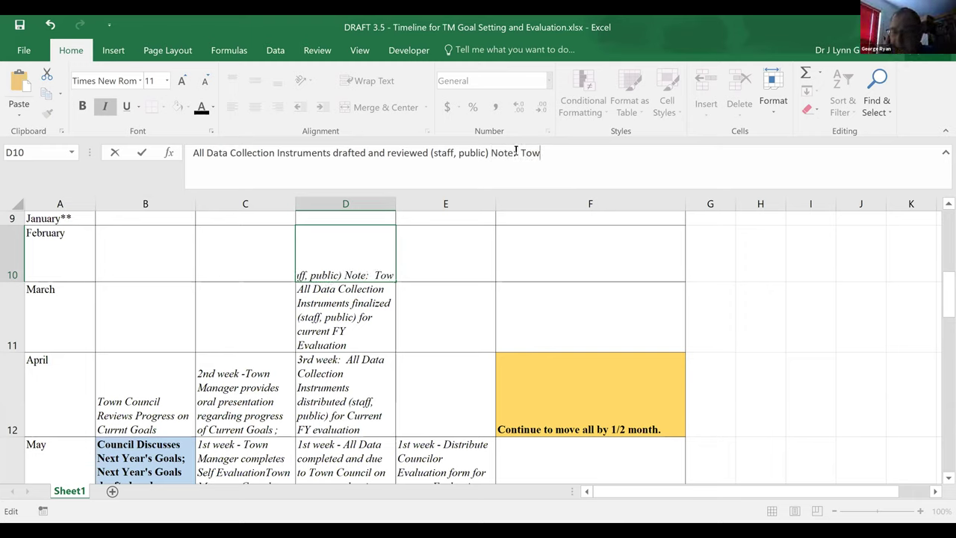
pyautogui.write('n Council review')
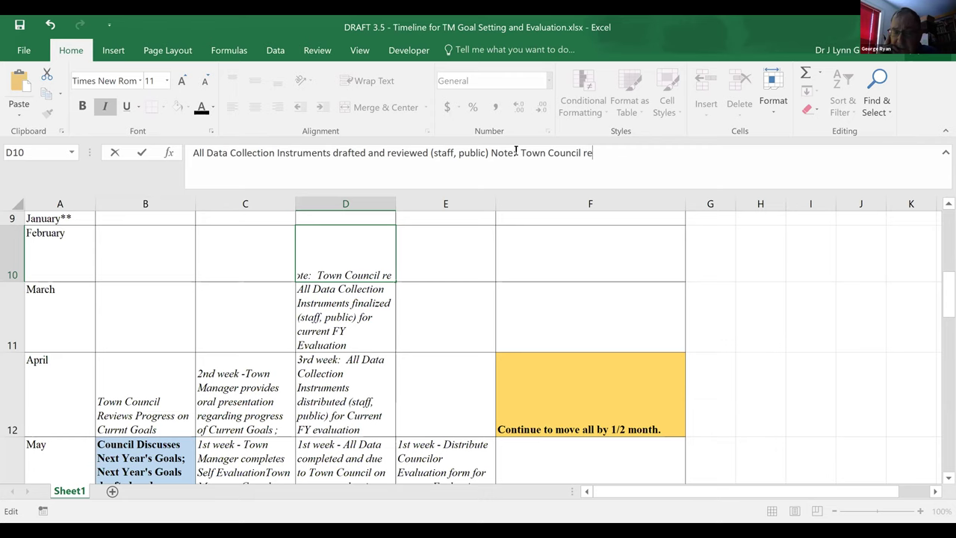
pyautogui.press('Return')
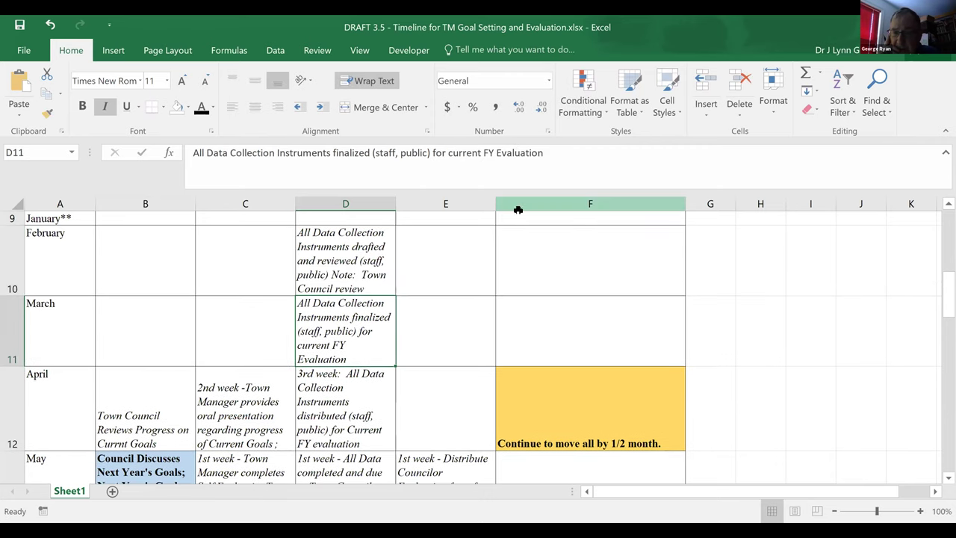
# - Extend the February note in cell D10 with " - no vote"
pyautogui.click(356, 271)
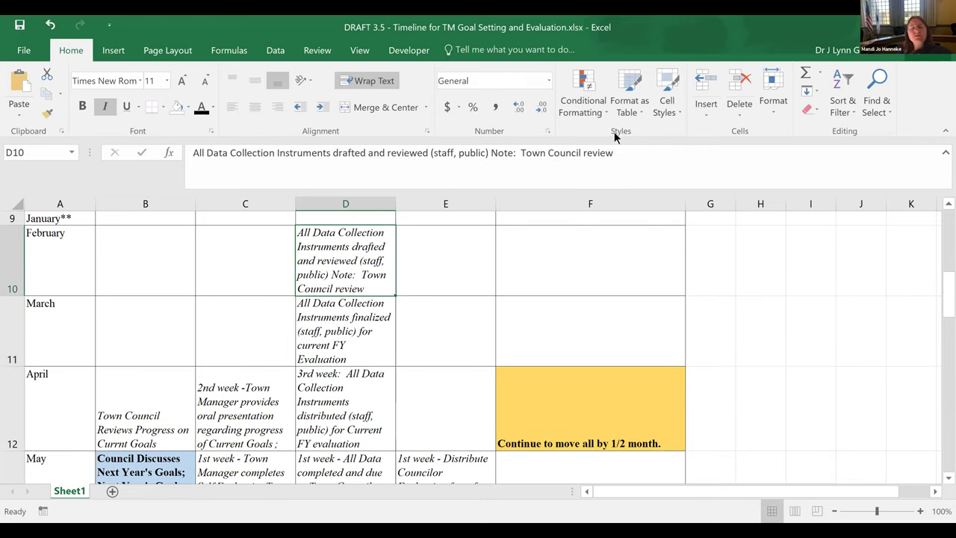
pyautogui.click(628, 155)
pyautogui.write('-')
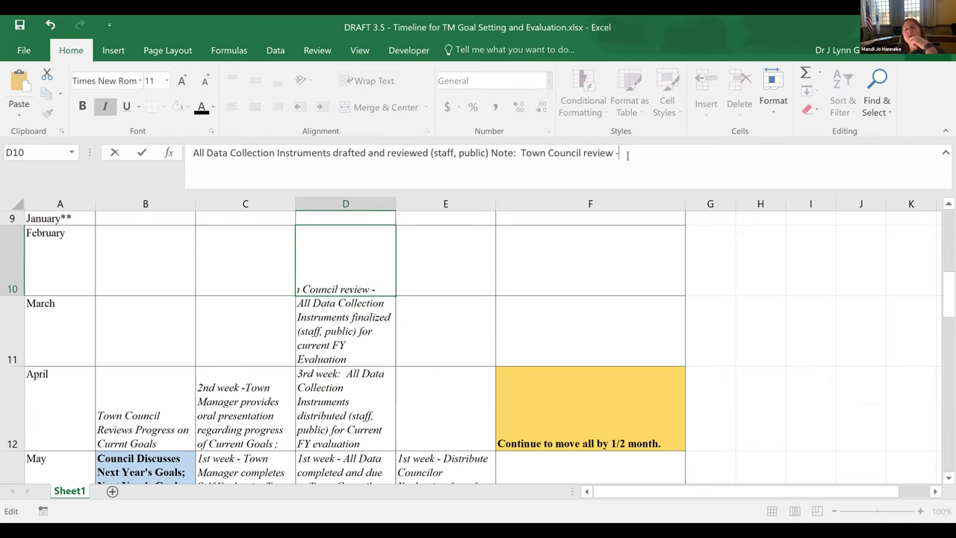
pyautogui.write(' no vote')
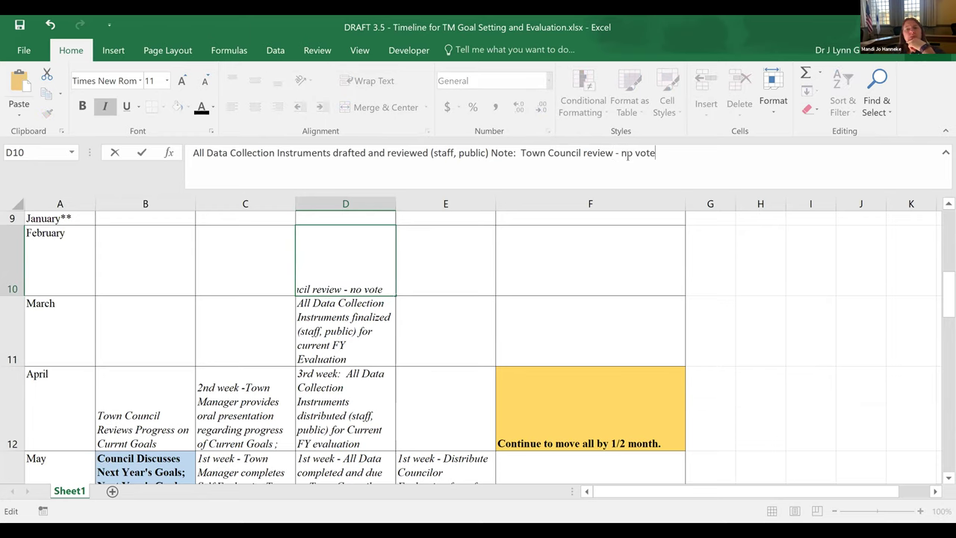
pyautogui.press('Return')
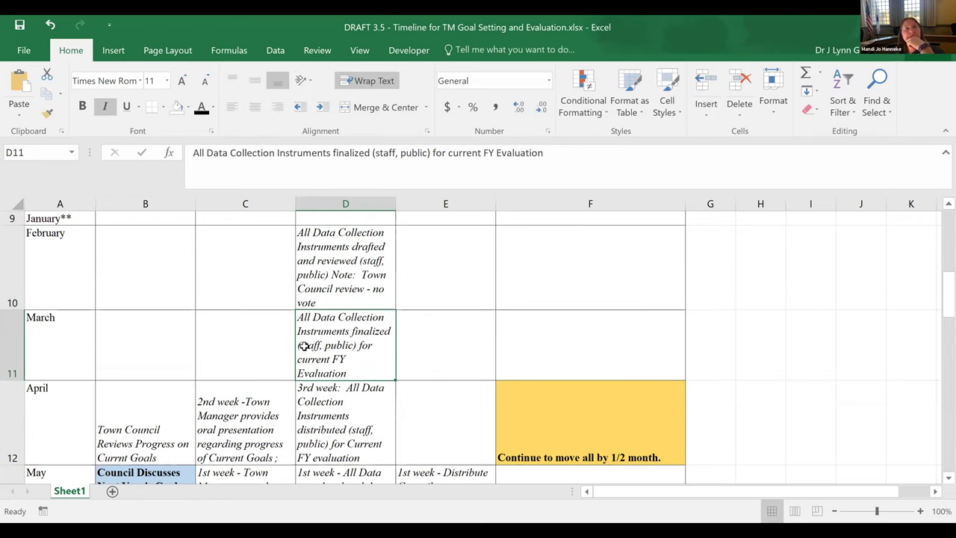
# - Append ". Note: Town Council Review - no vote" to the March data collection entry in cell D11
pyautogui.click(552, 153)
pyautogui.click(551, 152)
pyautogui.write('--')
pyautogui.press('BackSpace')
pyautogui.press('BackSpace')
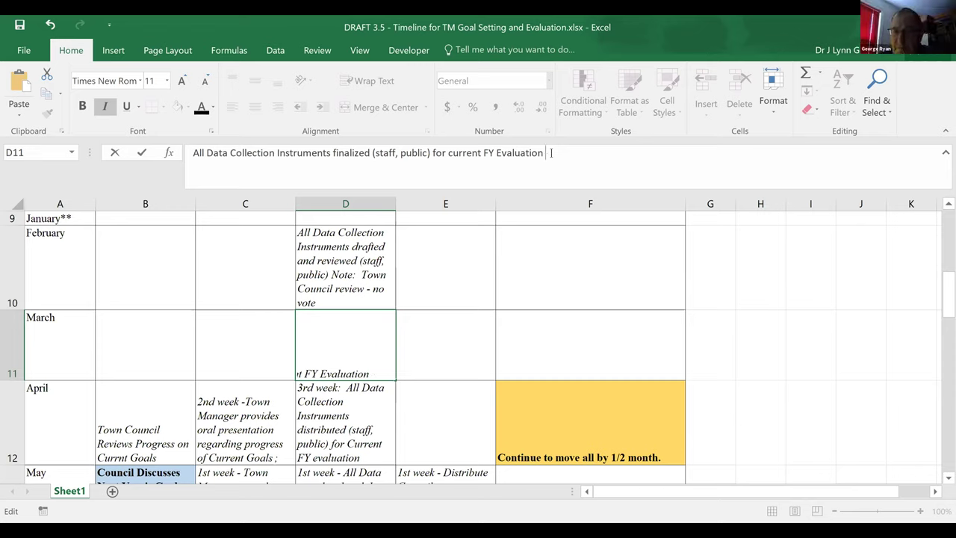
pyautogui.write('No')
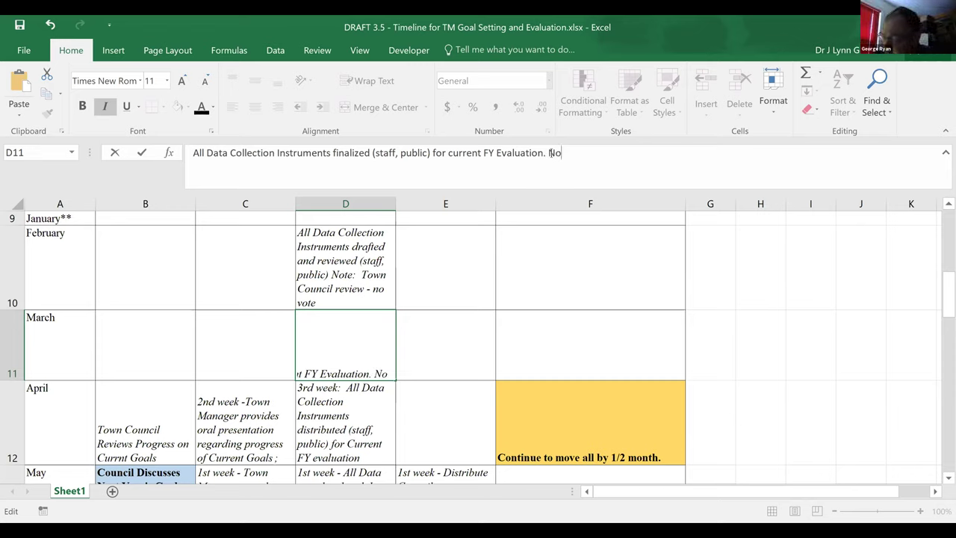
pyautogui.write('te:  Toe')
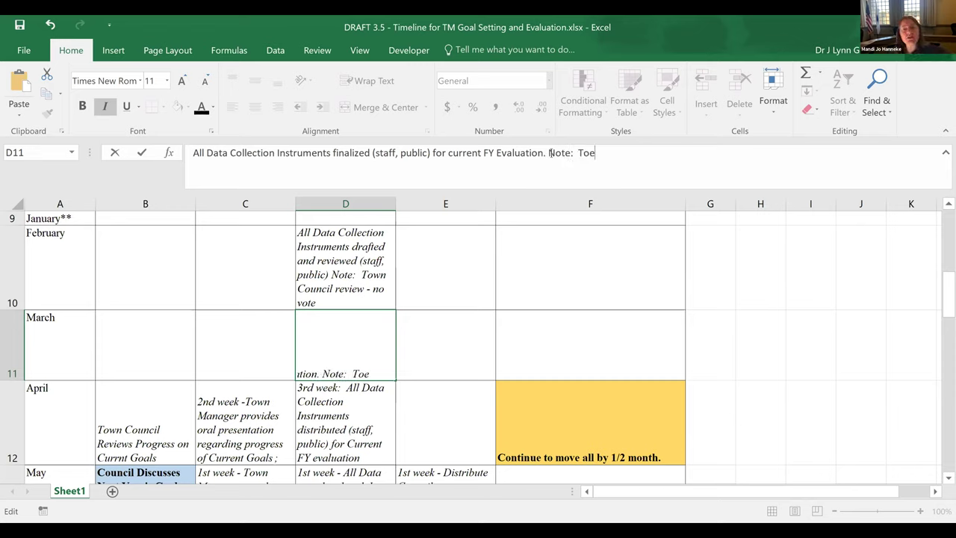
pyautogui.press('BackSpace')
pyautogui.write('wn Cou')
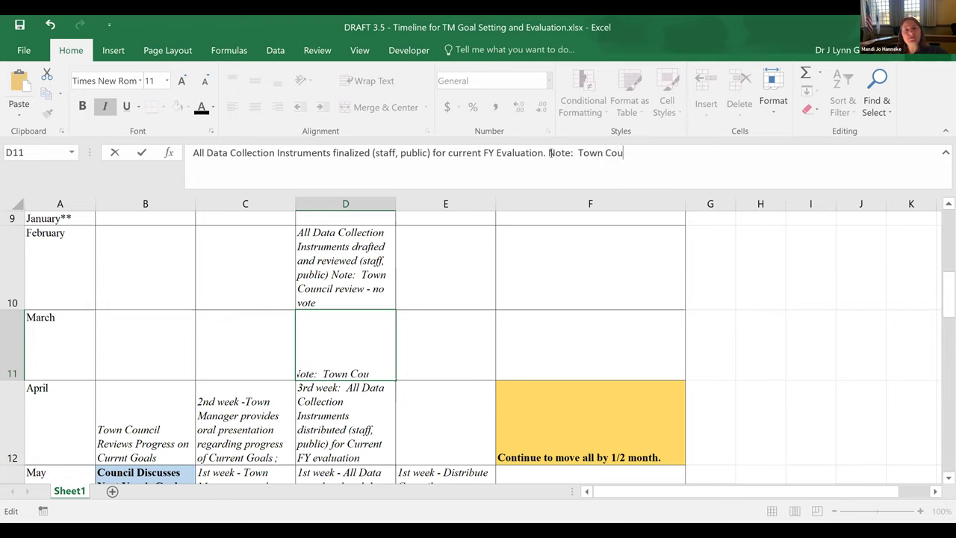
pyautogui.write('ncil Review ')
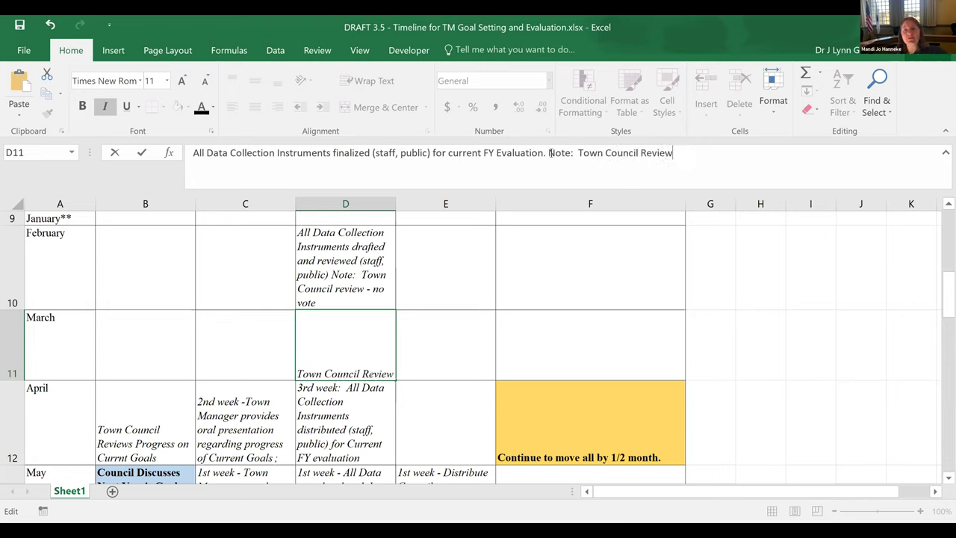
pyautogui.write('- no')
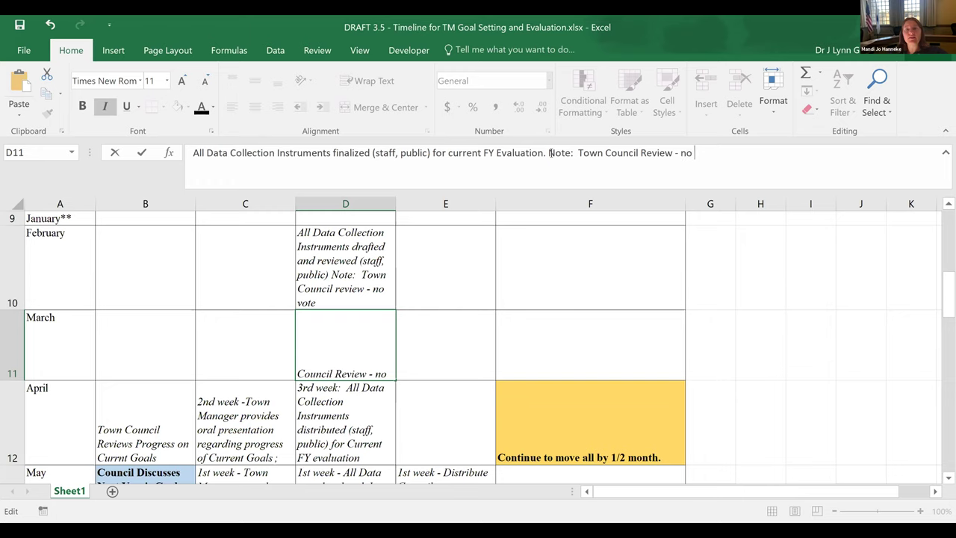
pyautogui.write(' vote')
pyautogui.press('Return')
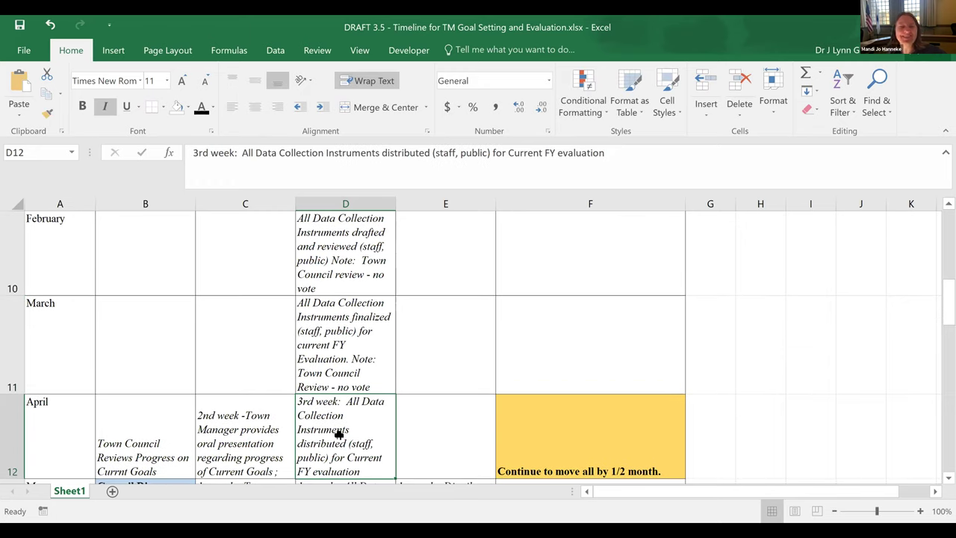
# - Fill the February and March data collection entries in cells D10 and D11 with light green
pyautogui.click(329, 309)
pyautogui.click(336, 255)
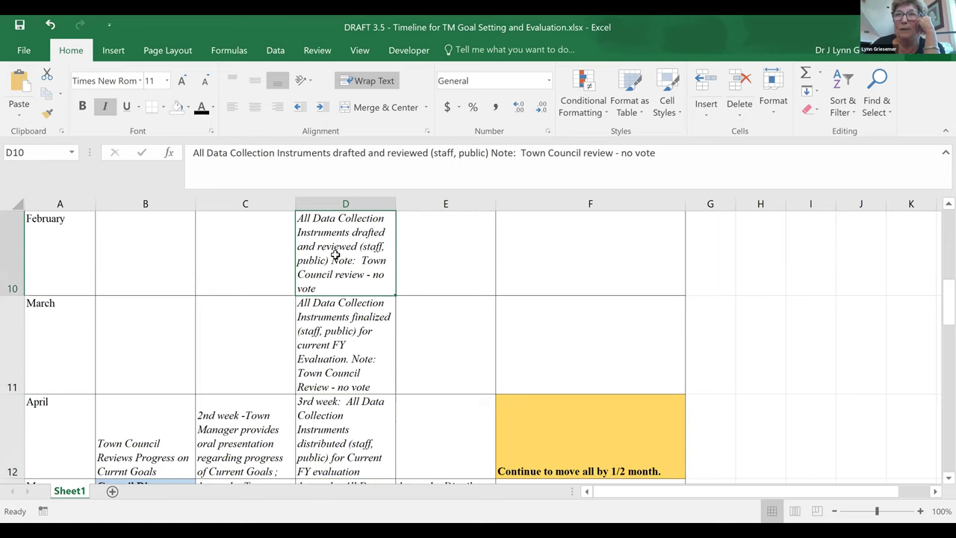
pyautogui.moveTo(336, 238); pyautogui.dragTo(356, 316)
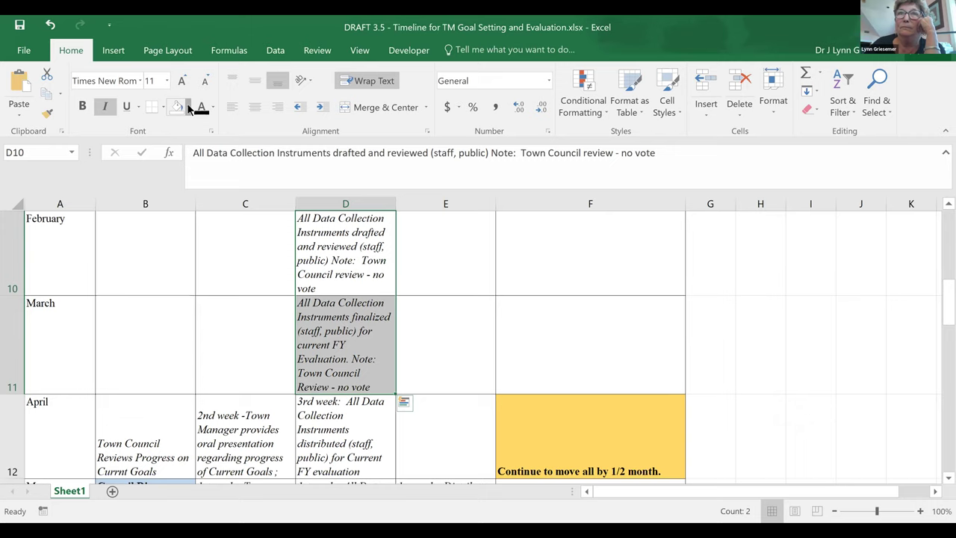
pyautogui.click(189, 108)
pyautogui.click(269, 146)
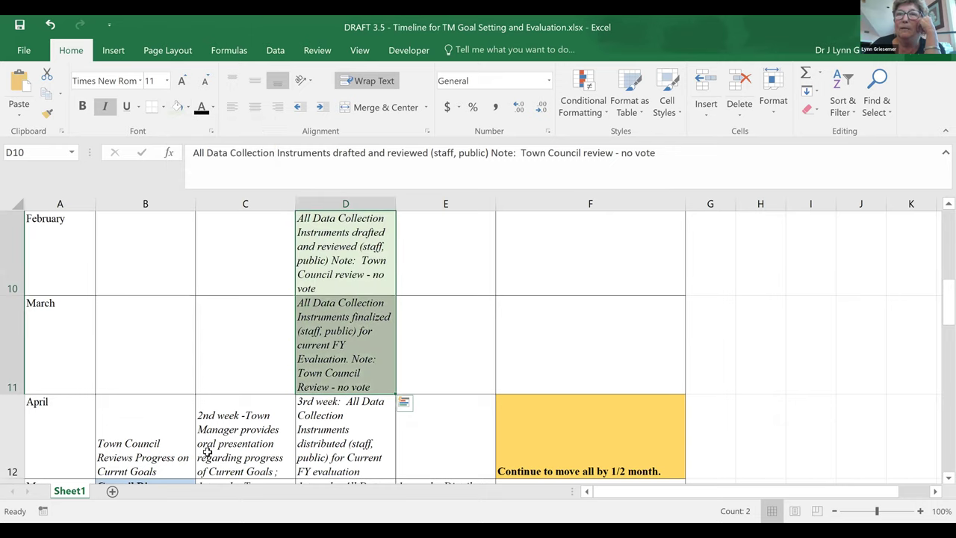
# - Fill the April Council progress review entry in cell B12 light green and correct "Currnt" to "Current"
pyautogui.click(139, 451)
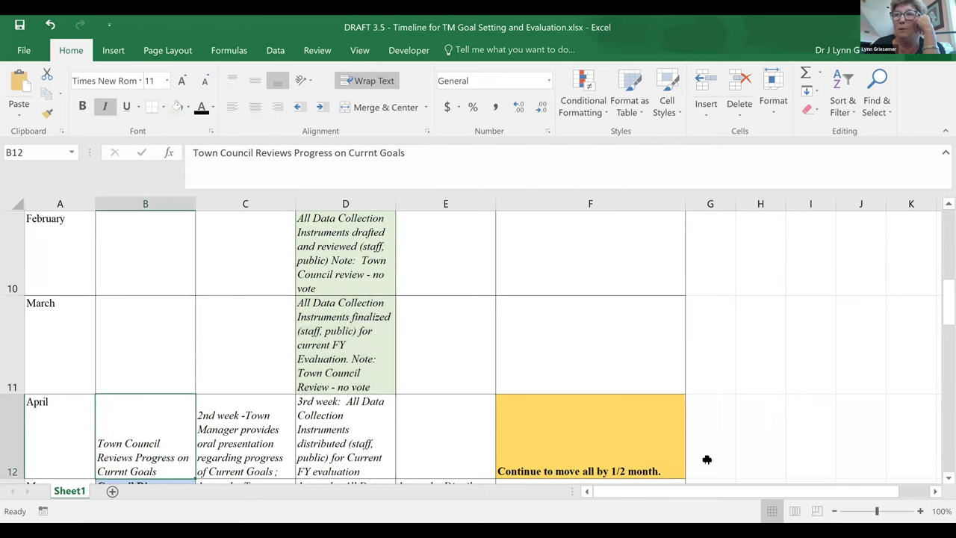
pyautogui.click(942, 478)
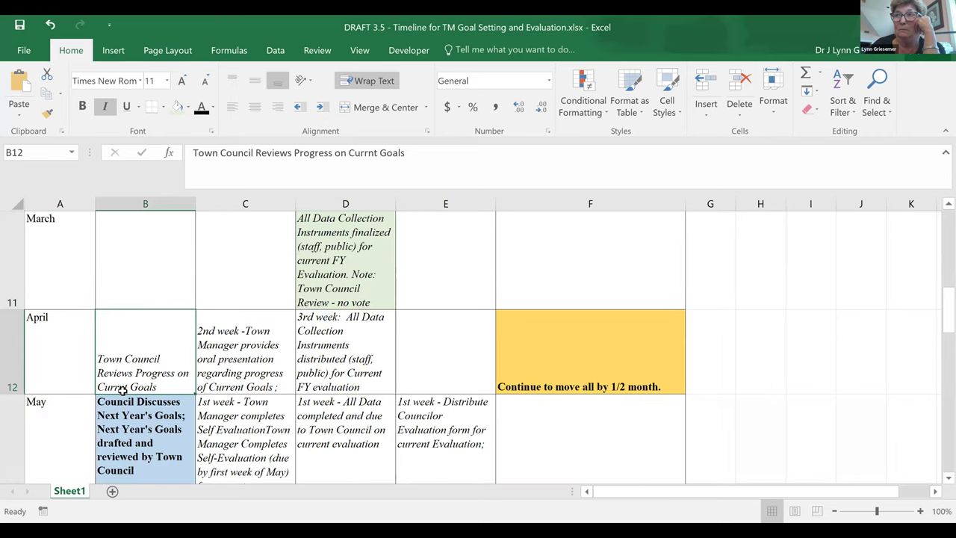
pyautogui.click(178, 112)
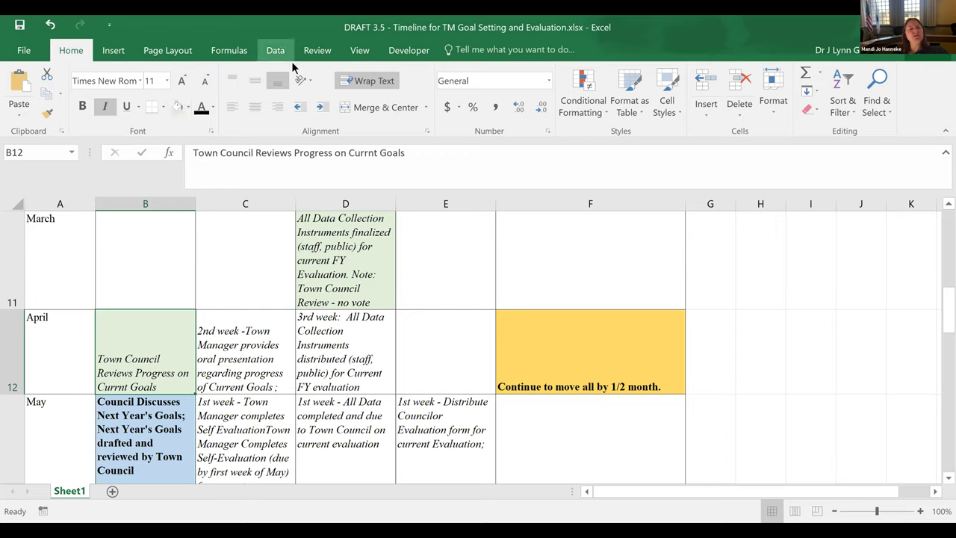
pyautogui.click(366, 153)
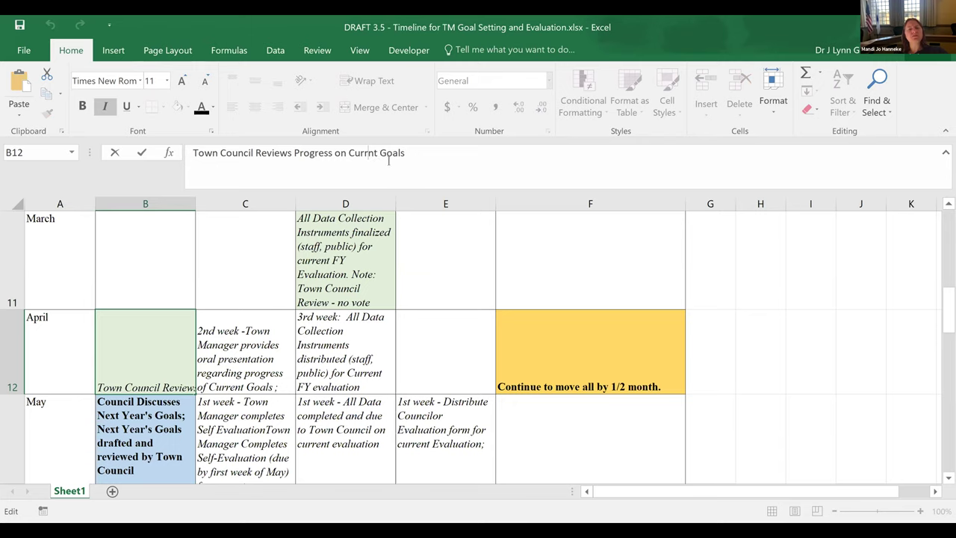
pyautogui.write('e')
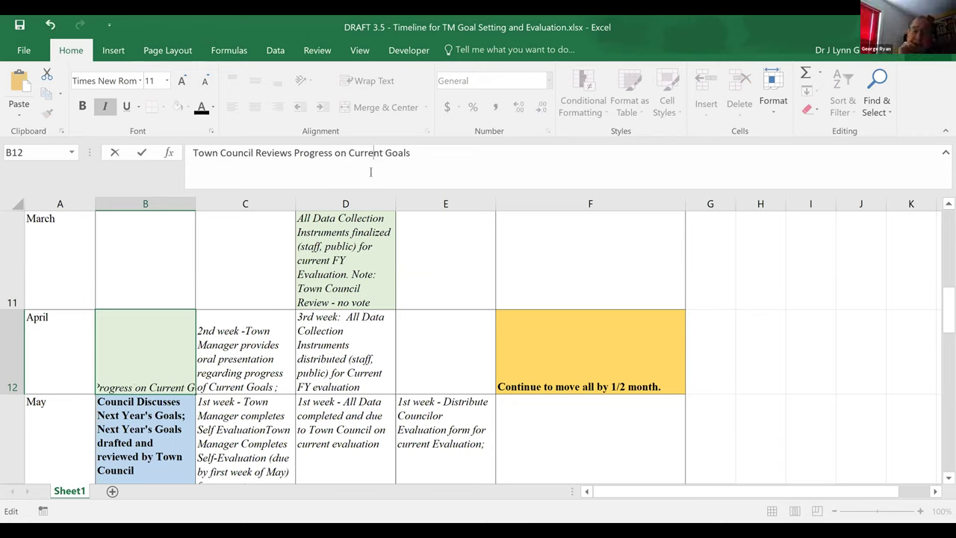
pyautogui.click(267, 402)
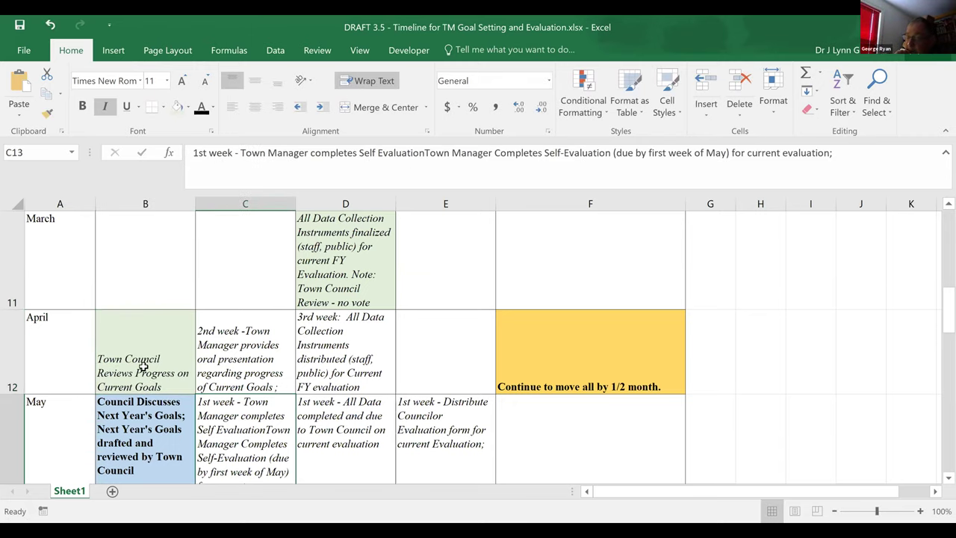
# - Delete the April Council progress review text from cell B12 and remove the cell's fill
pyautogui.click(142, 366)
pyautogui.moveTo(432, 152); pyautogui.dragTo(157, 150)
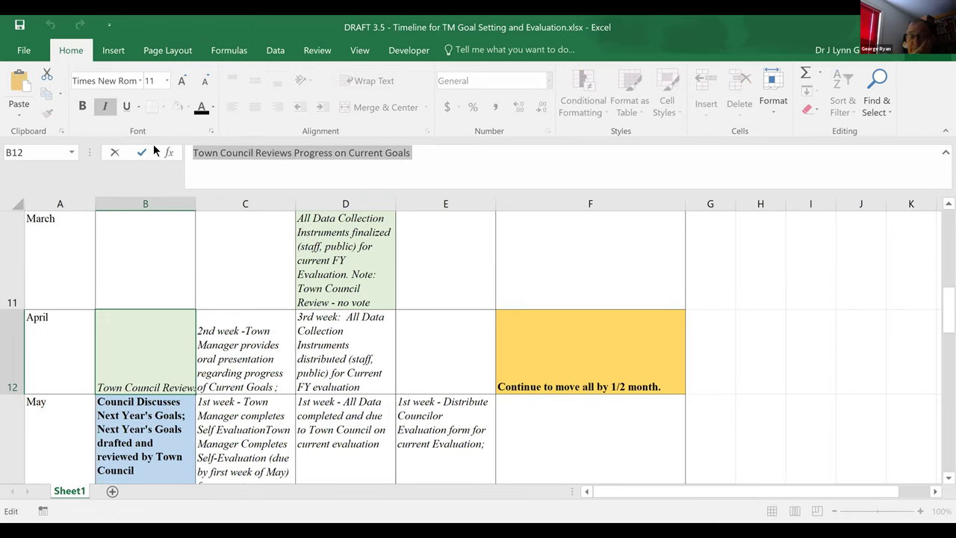
pyautogui.press('BackSpace')
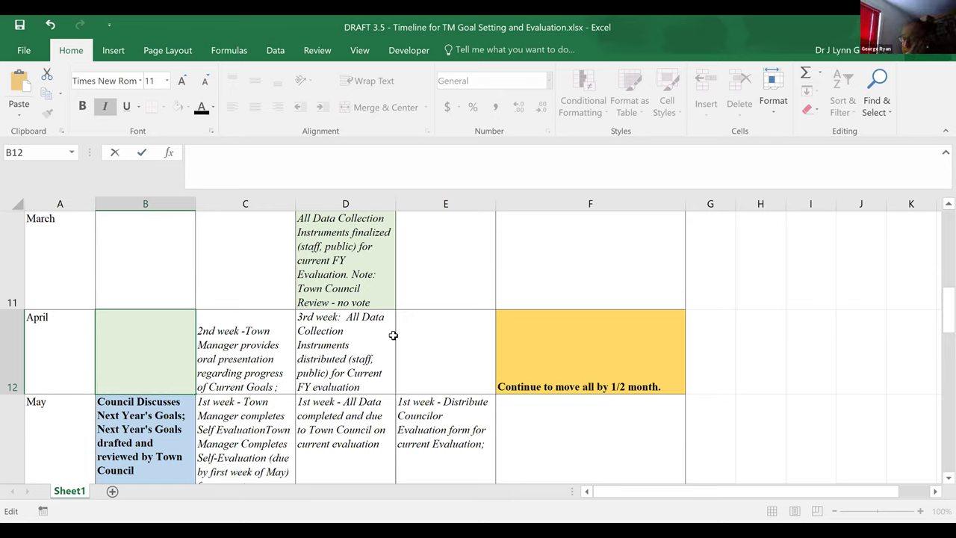
pyautogui.click(227, 266)
pyautogui.click(135, 352)
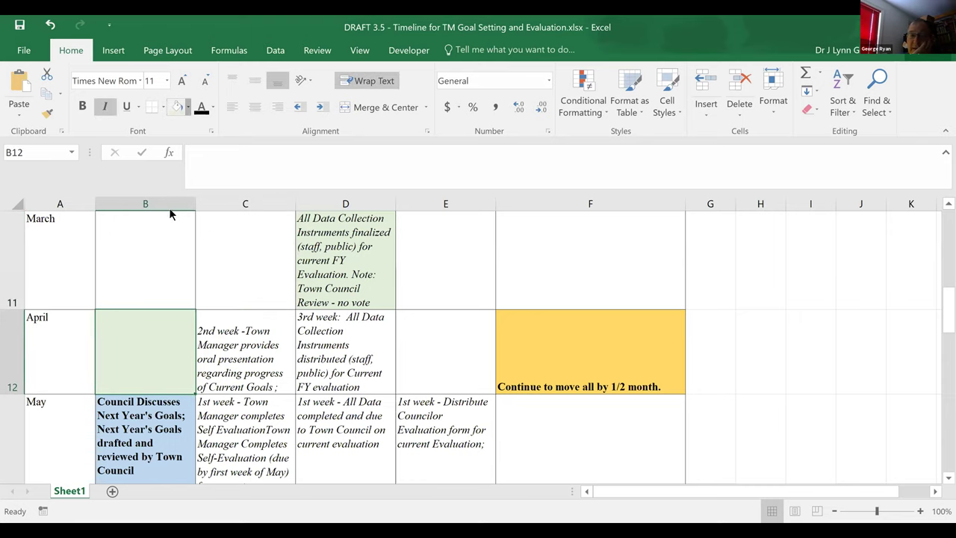
pyautogui.click(188, 107)
pyautogui.click(173, 227)
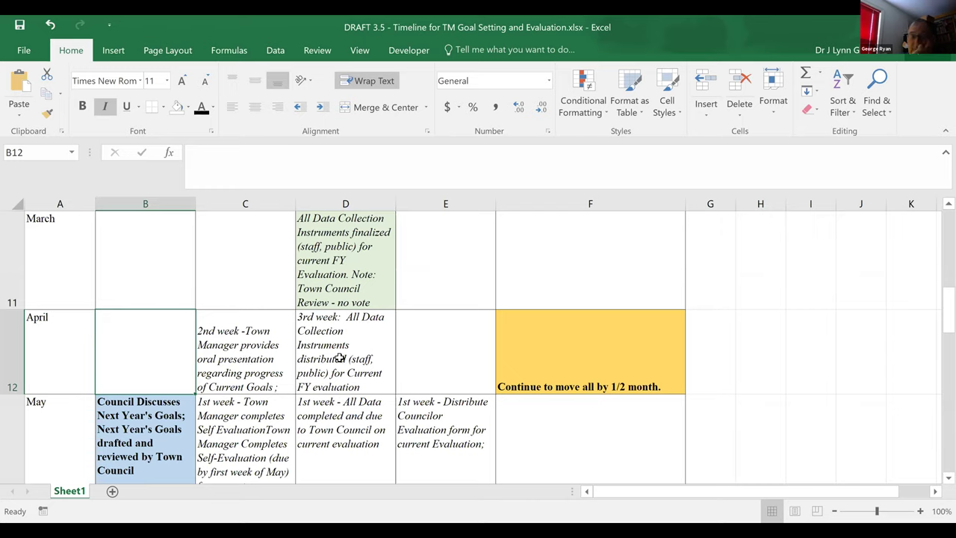
pyautogui.click(225, 446)
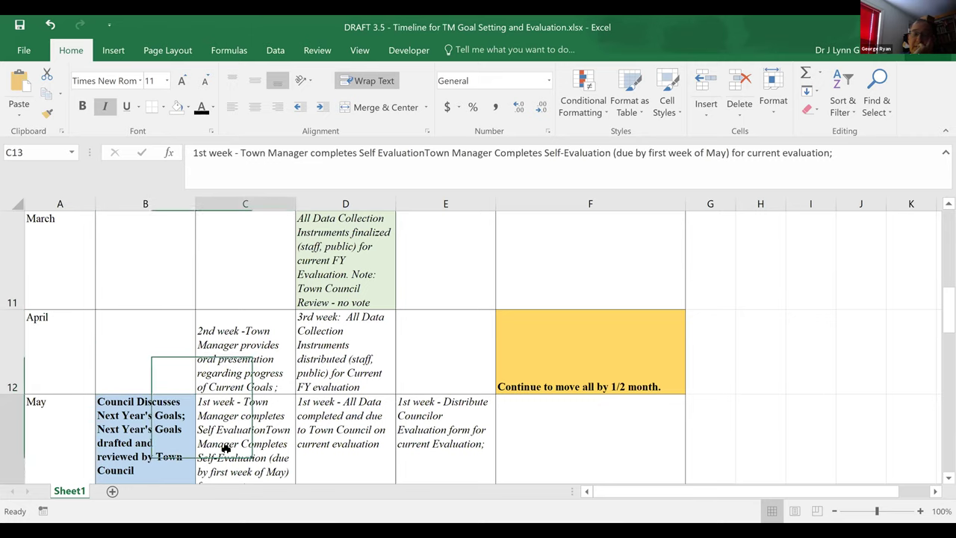
pyautogui.click(155, 452)
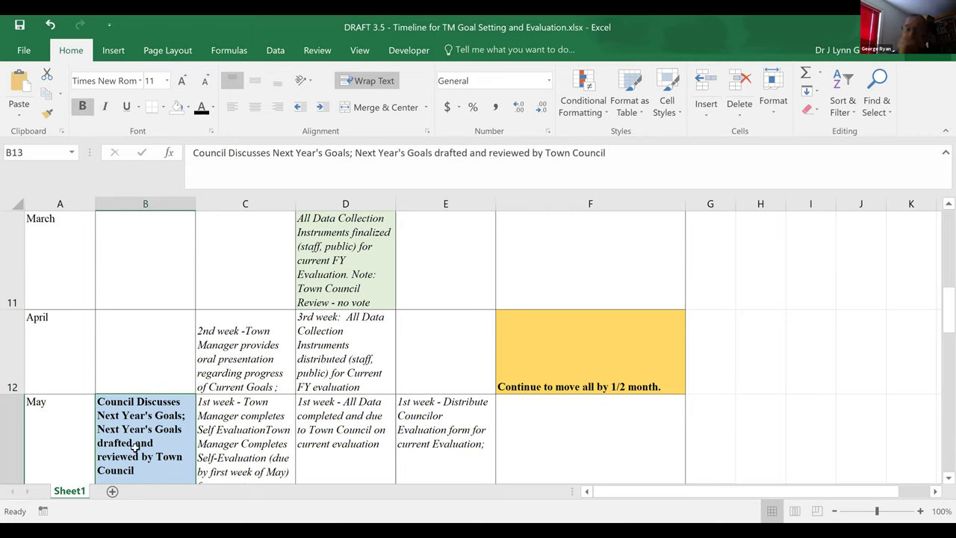
pyautogui.click(267, 437)
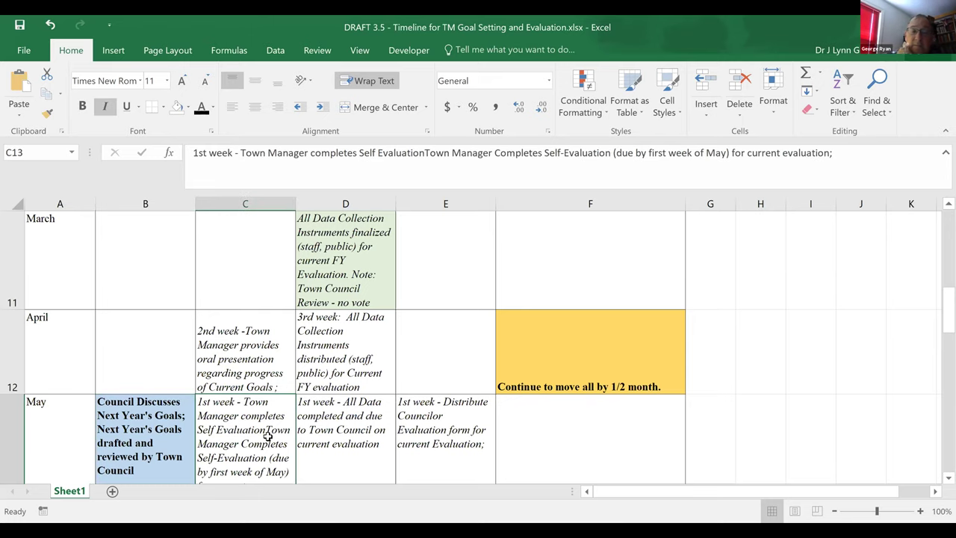
pyautogui.click(346, 423)
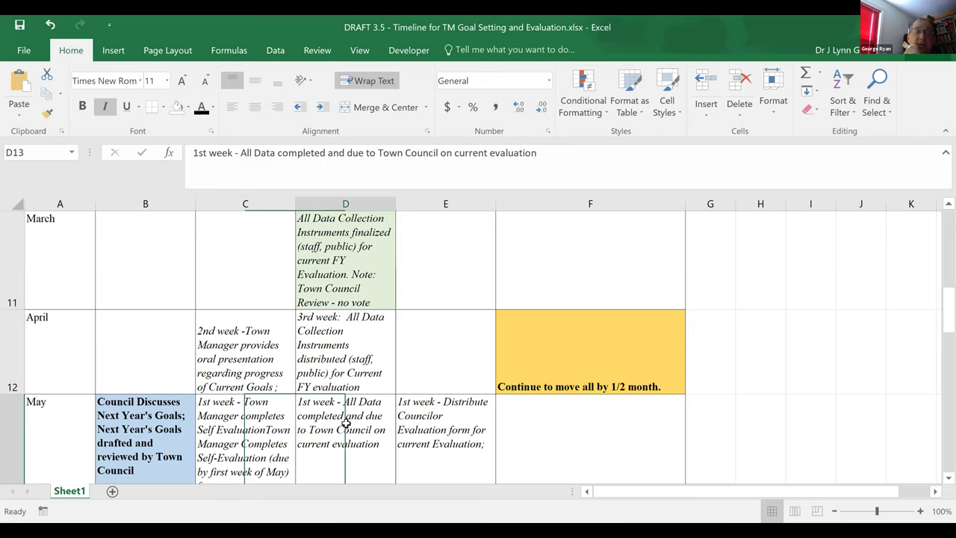
pyautogui.click(426, 421)
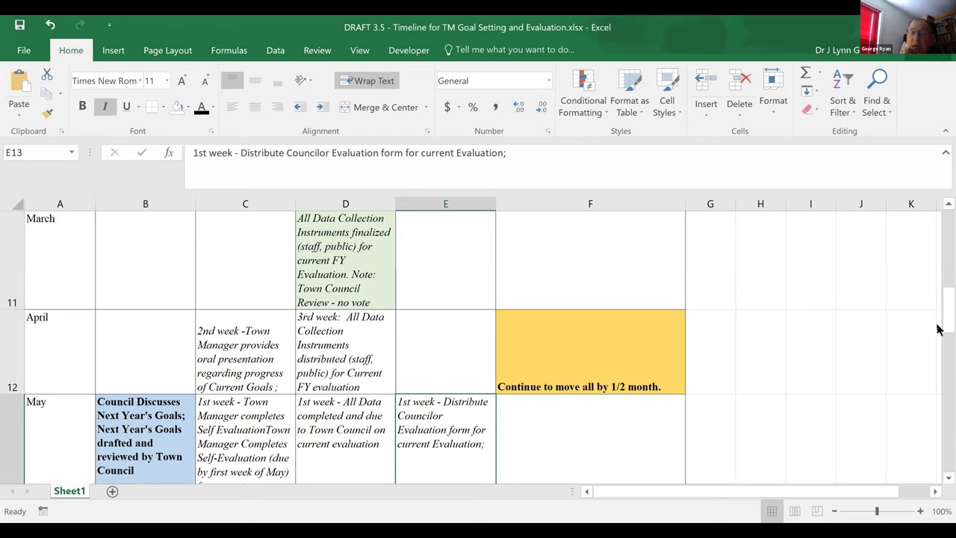
# - Fill the June and July Town Manager evaluation entries in cells E14 and E15 with light green
pyautogui.moveTo(938, 329); pyautogui.dragTo(939, 329)
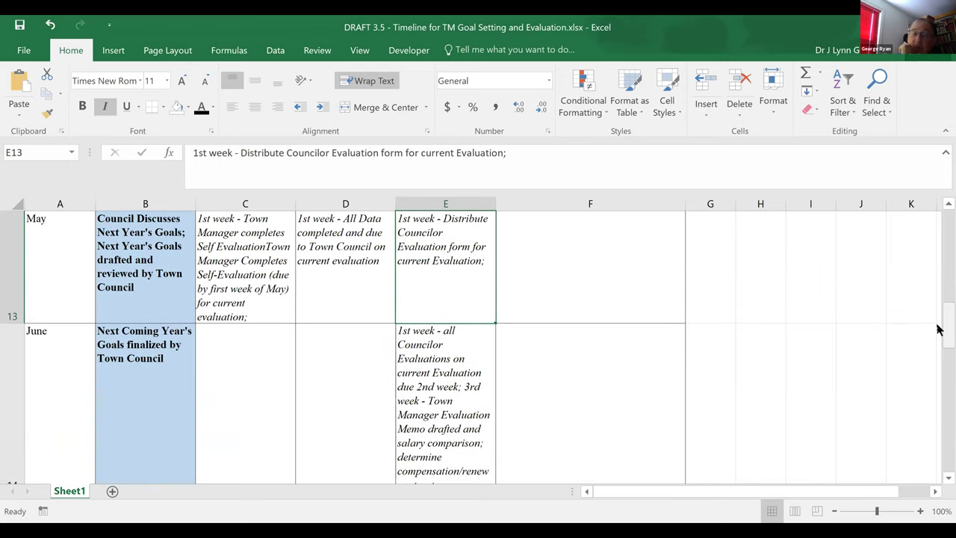
pyautogui.press('Down')
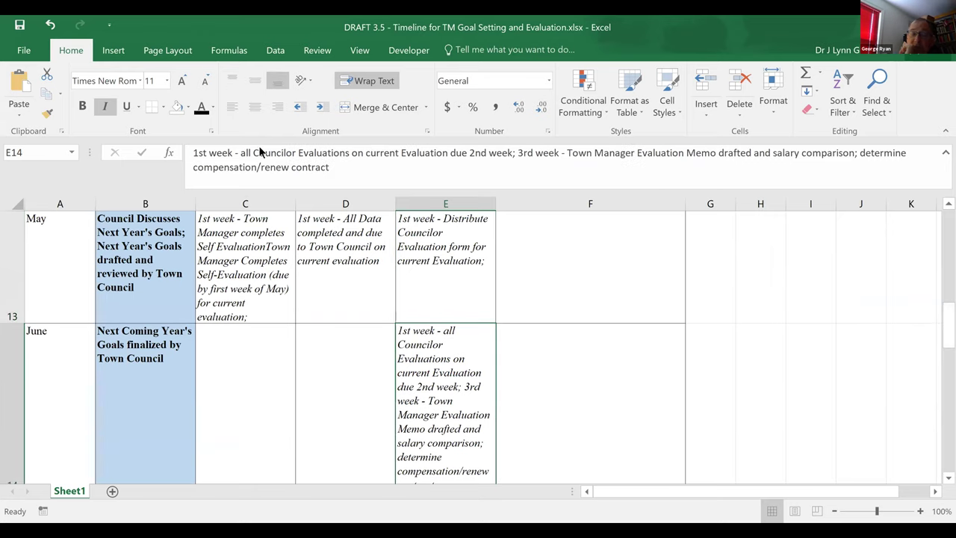
pyautogui.click(187, 107)
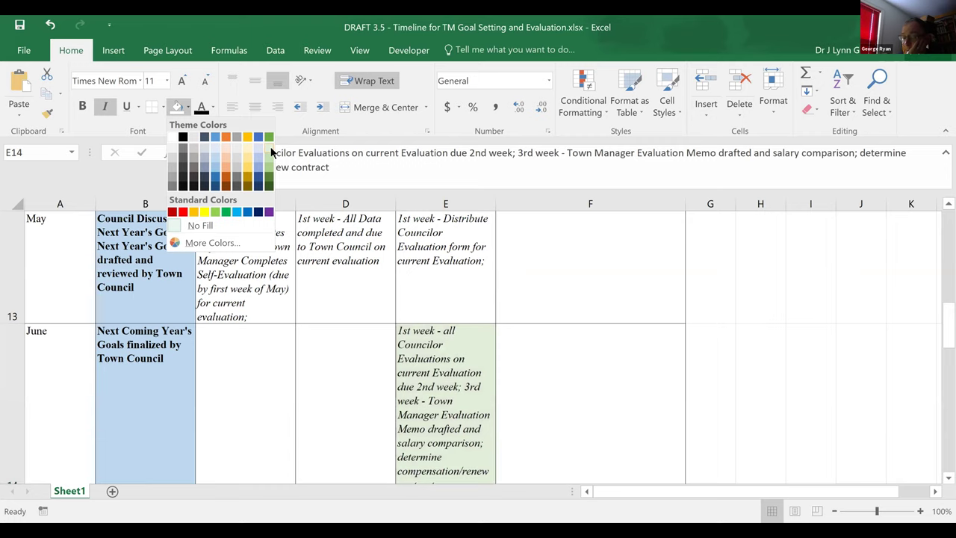
pyautogui.click(270, 148)
pyautogui.scroll(-1, 305, 236)
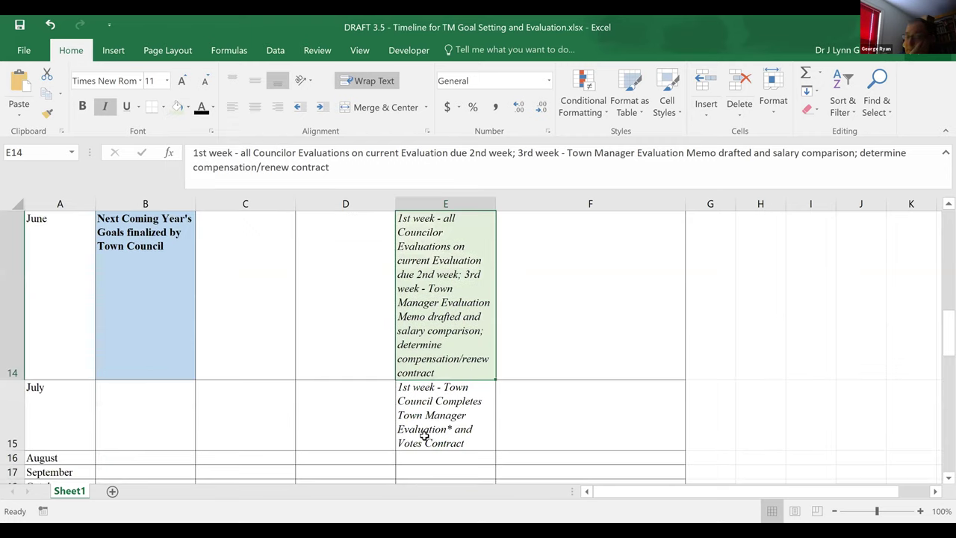
pyautogui.press('Down')
pyautogui.click(177, 106)
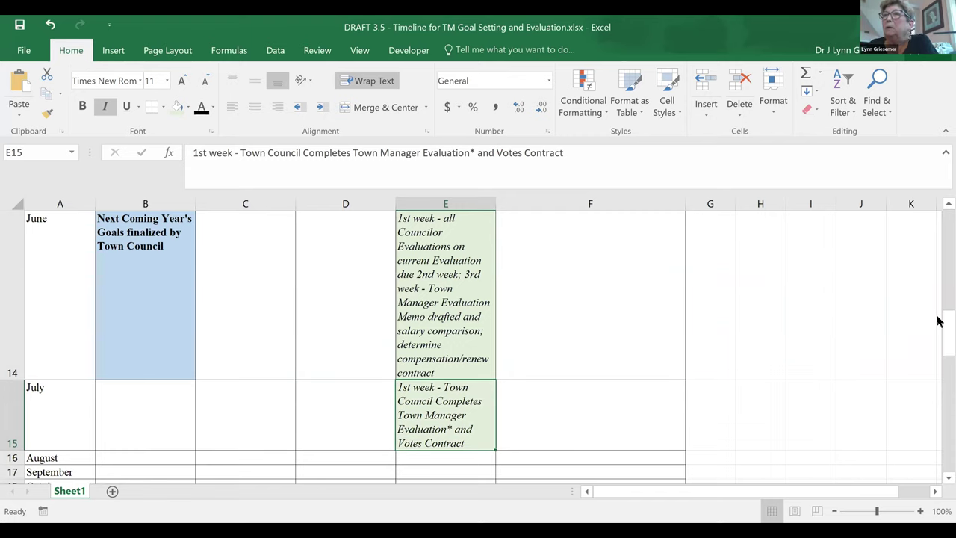
pyautogui.moveTo(938, 338); pyautogui.dragTo(939, 214)
pyautogui.click(21, 49)
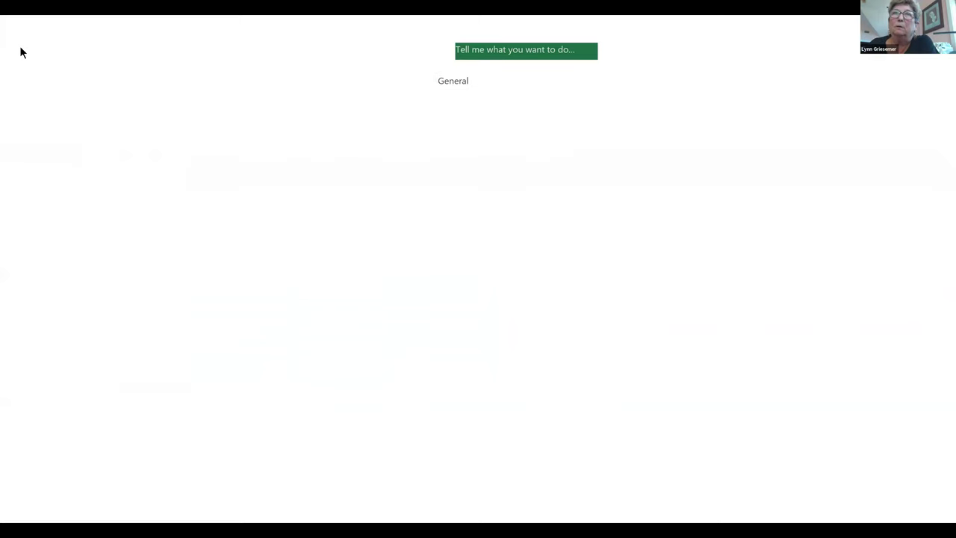
pyautogui.click(32, 179)
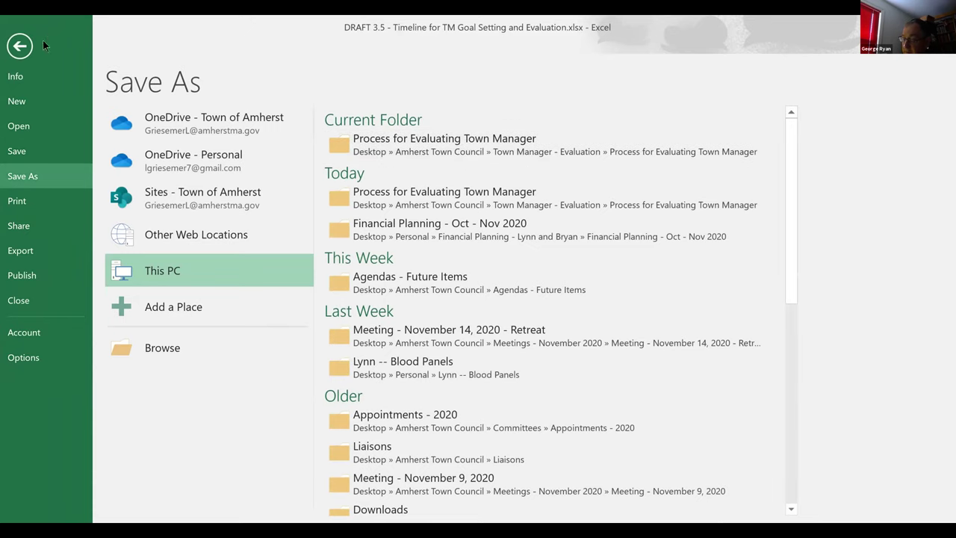
pyautogui.click(20, 47)
# - Replace the opening question about defining a year in cell A29 with "This is presented as a Fiscal Year."
pyautogui.moveTo(937, 230); pyautogui.dragTo(46, 432)
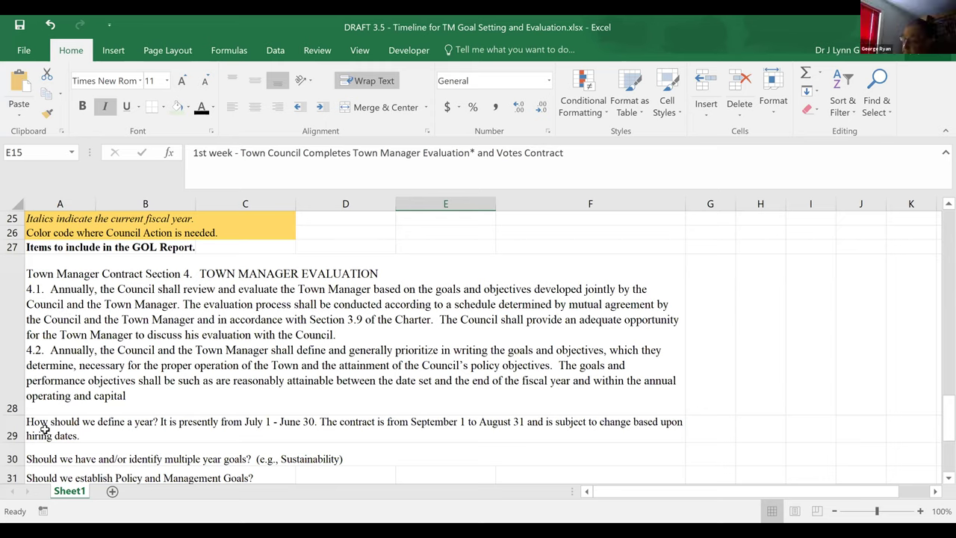
pyautogui.click(45, 431)
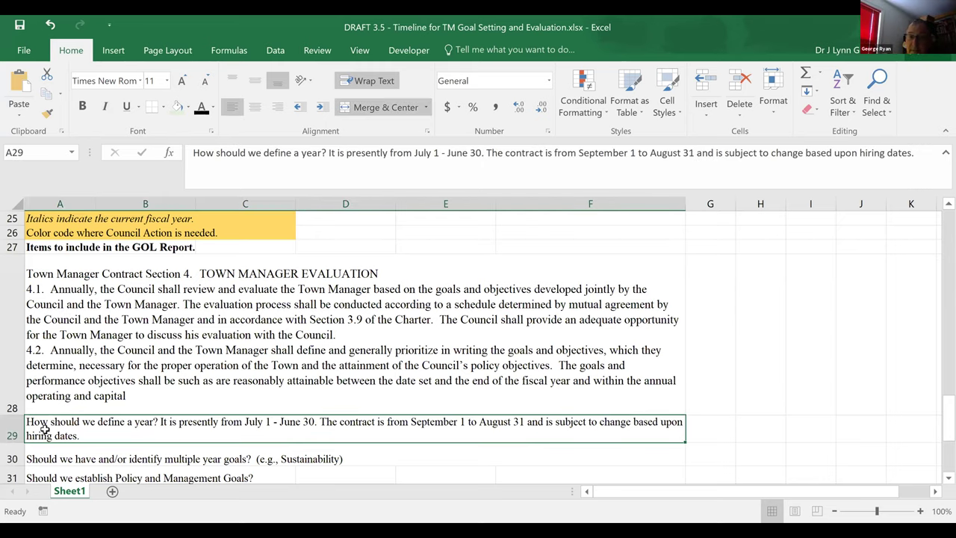
pyautogui.rightClick(45, 432)
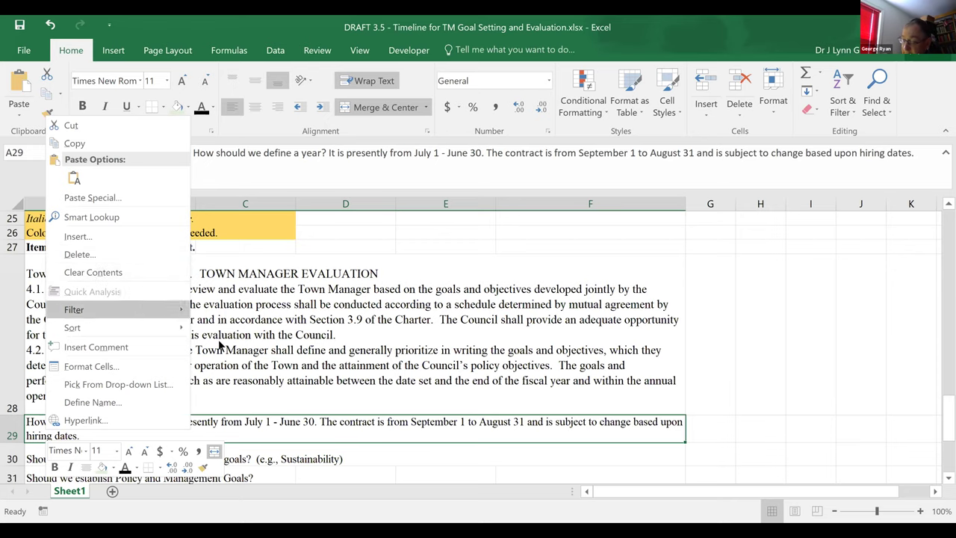
pyautogui.press('Escape')
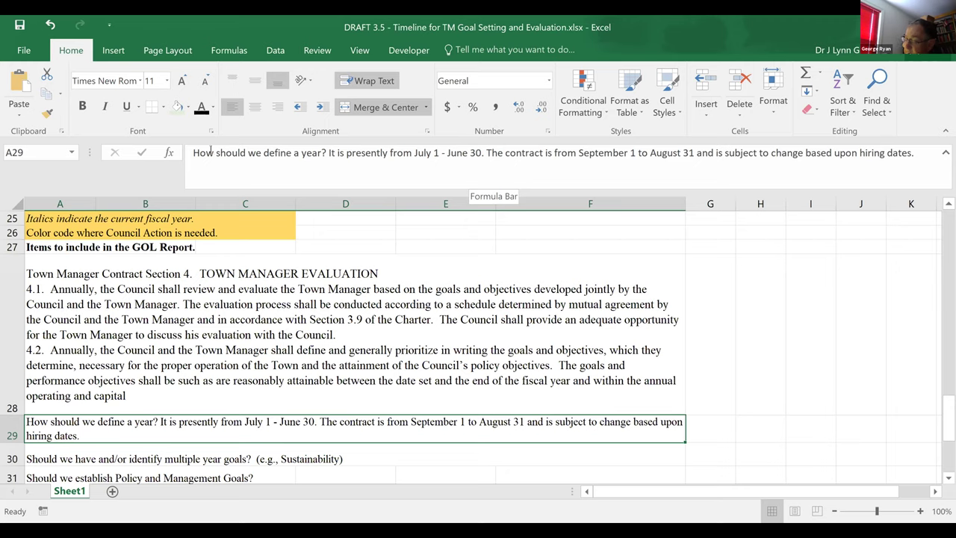
pyautogui.moveTo(329, 152); pyautogui.dragTo(171, 149)
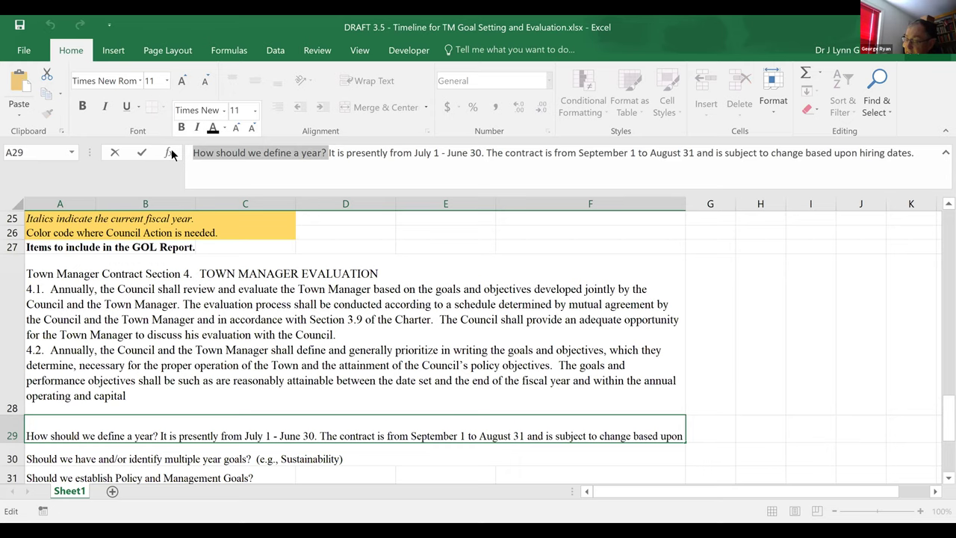
pyautogui.press('Delete')
pyautogui.write('Tis')
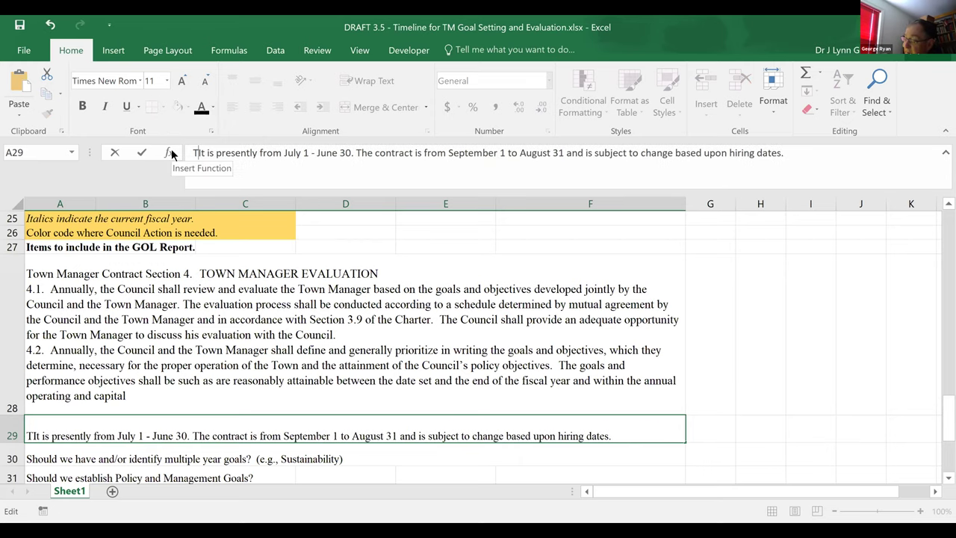
pyautogui.press('BackSpace')
pyautogui.press('BackSpace')
pyautogui.press('BackSpace')
pyautogui.write('his ia')
pyautogui.press('BackSpace')
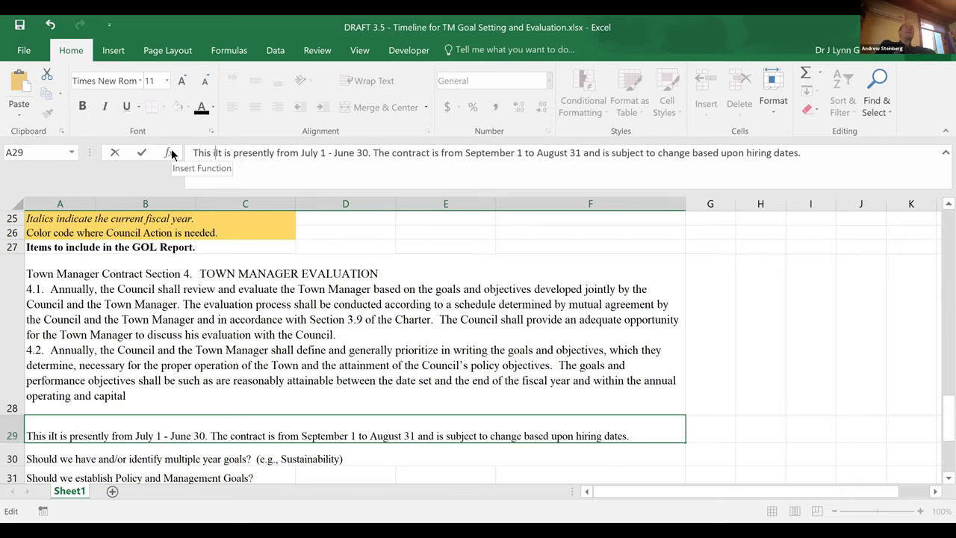
pyautogui.write('s ')
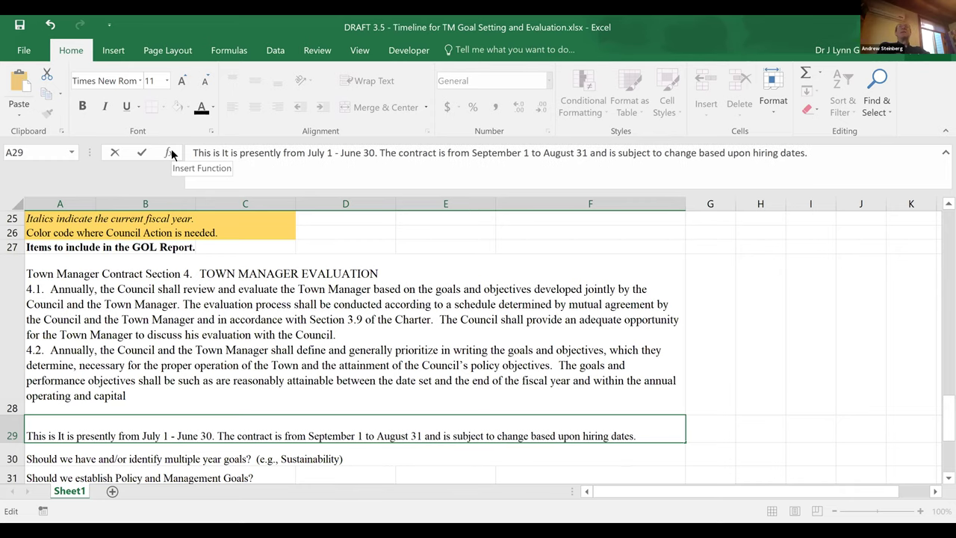
pyautogui.write('presented')
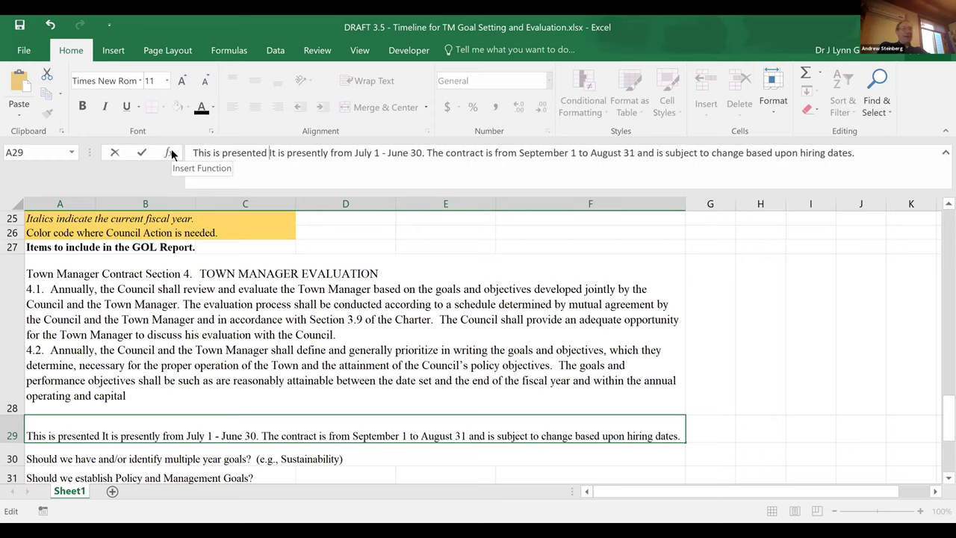
pyautogui.write(' as a ')
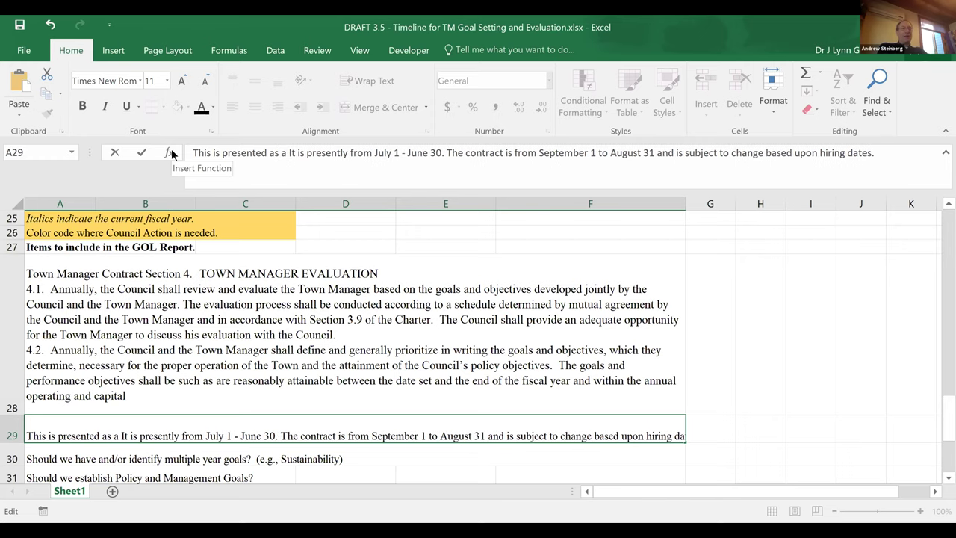
pyautogui.write('Fiscal ')
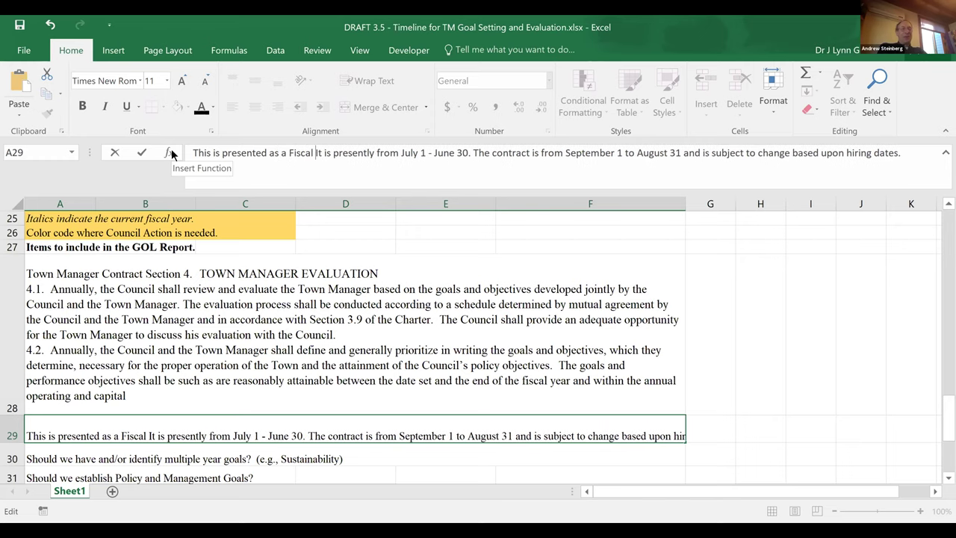
pyautogui.write('Year.')
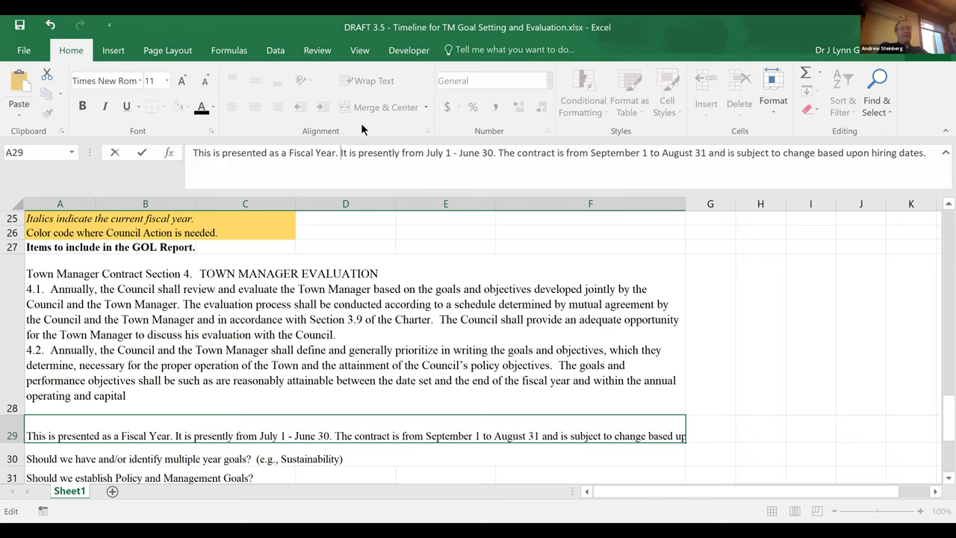
# - Remove the July 1 - June 30 sentence from cell A29 and insert "present" before "contract"
pyautogui.moveTo(341, 153); pyautogui.dragTo(498, 152)
pyautogui.press('Delete')
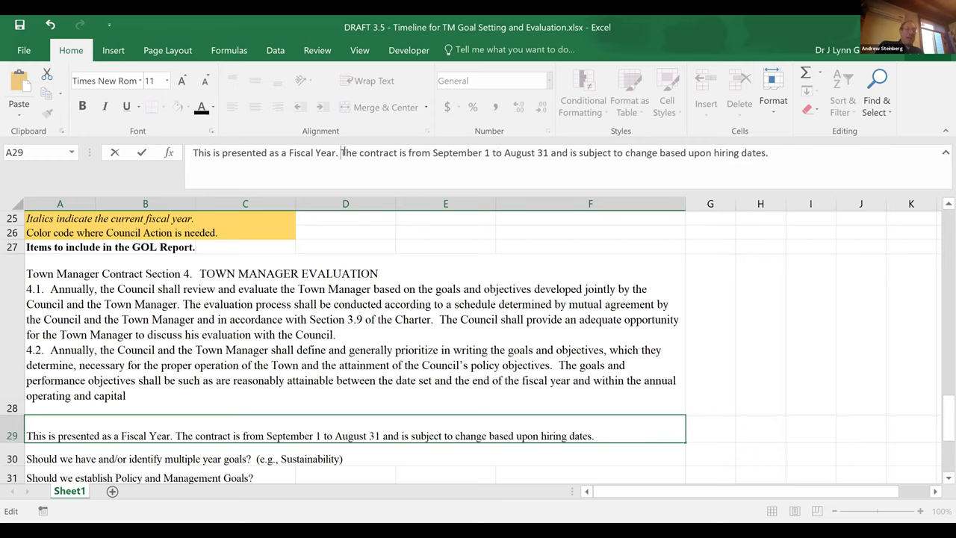
pyautogui.click(359, 152)
pyautogui.write('present')
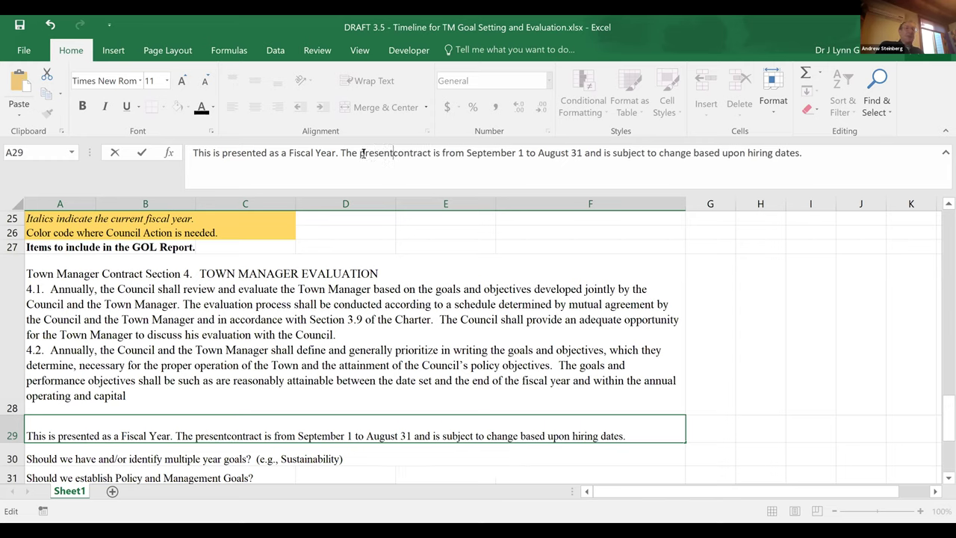
pyautogui.press('End')
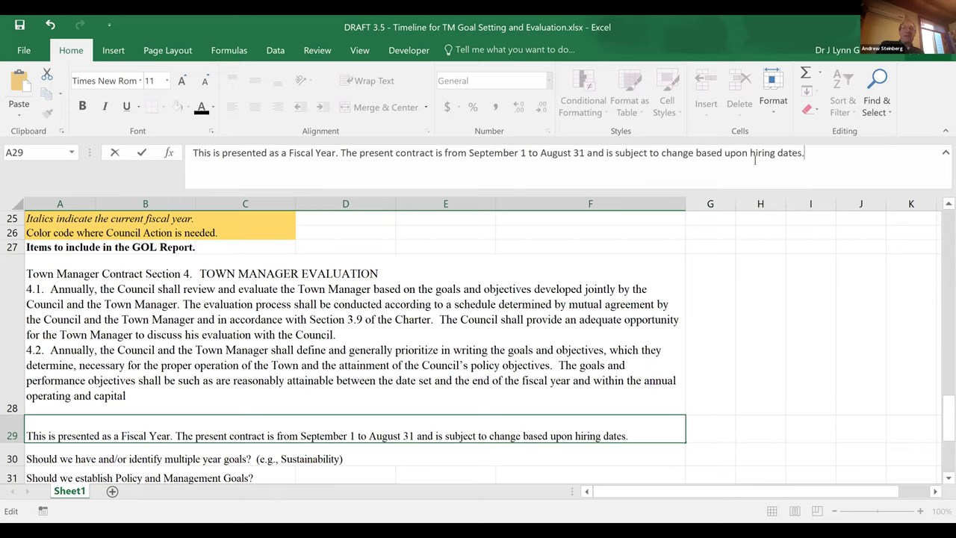
pyautogui.write('It could al')
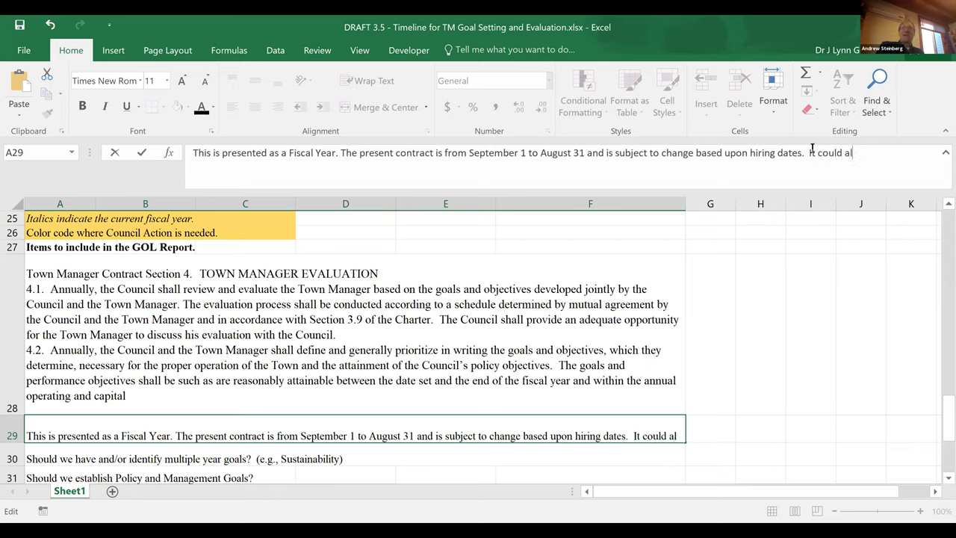
pyautogui.write('so')
pyautogui.press('BackSpace')
pyautogui.press('BackSpace')
pyautogui.press('BackSpace')
pyautogui.press('BackSpace')
pyautogui.press('BackSpace')
pyautogui.press('BackSpace')
pyautogui.press('BackSpace')
pyautogui.press('BackSpace')
pyautogui.press('BackSpace')
pyautogui.press('BackSpace')
pyautogui.press('BackSpace')
pyautogui.press('BackSpace')
pyautogui.press('BackSpace')
# - Add "The Contract dates could also be changed as any new contract is negotiated." to the end of cell A29
pyautogui.write('Te')
pyautogui.press('BackSpace')
pyautogui.write('he ')
pyautogui.write('Contr')
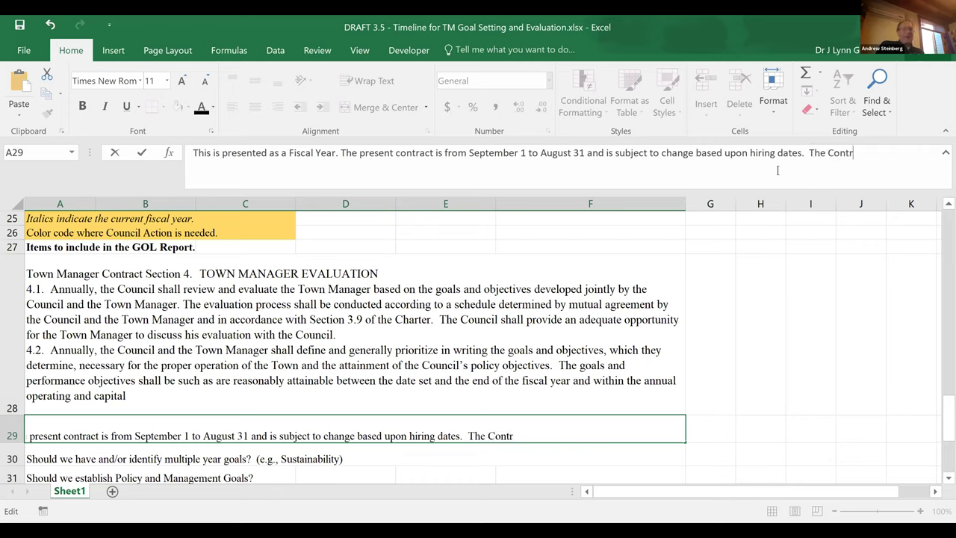
pyautogui.write('act dates')
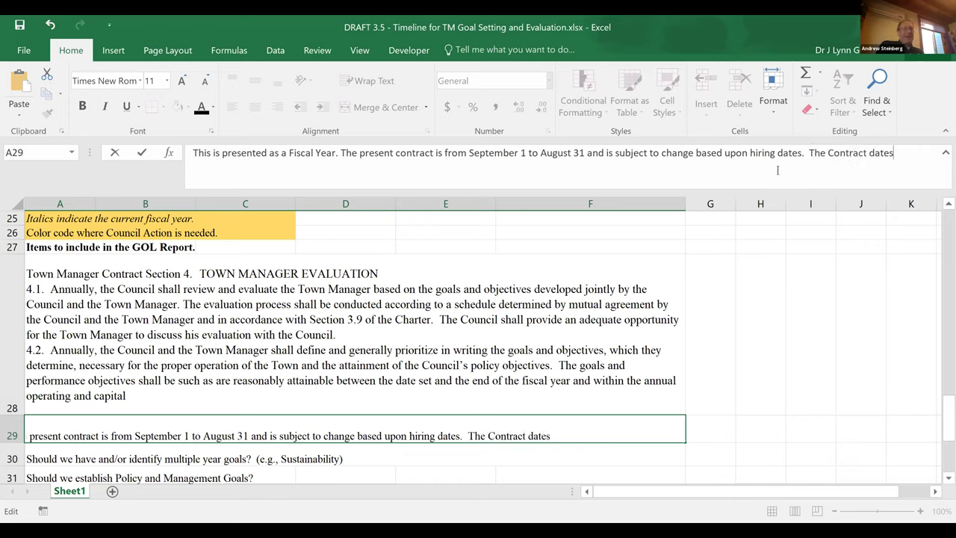
pyautogui.write(' could also')
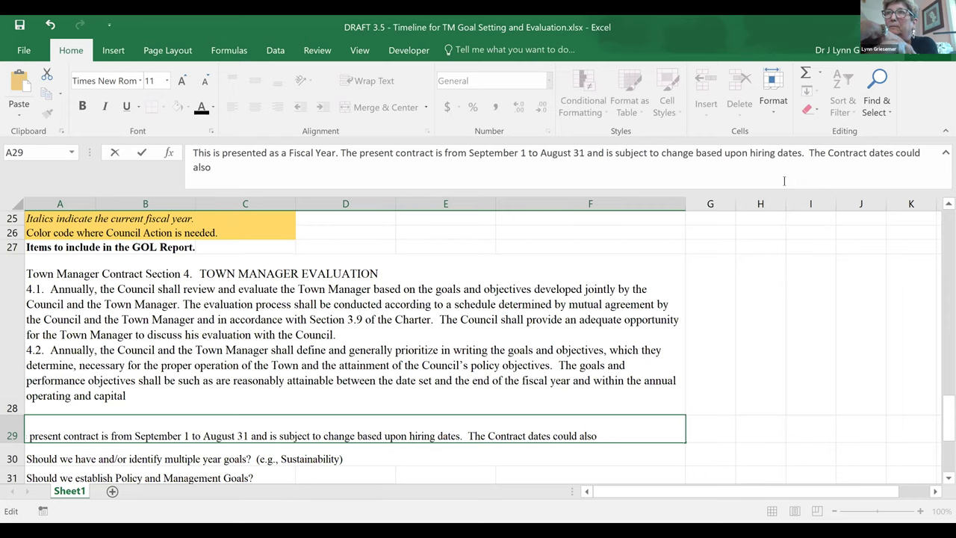
pyautogui.write('be changed at')
pyautogui.press('BackSpace')
pyautogui.write('s an')
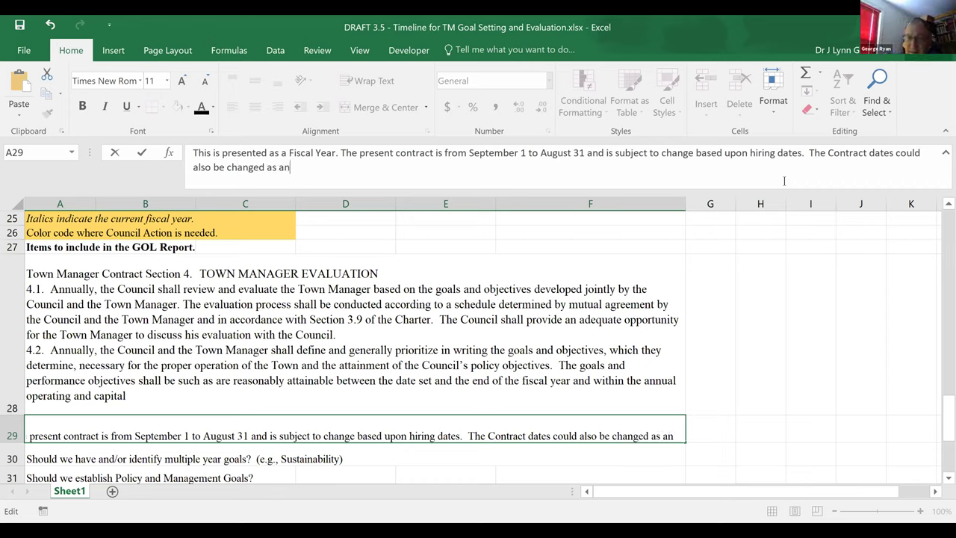
pyautogui.write('y new contrac')
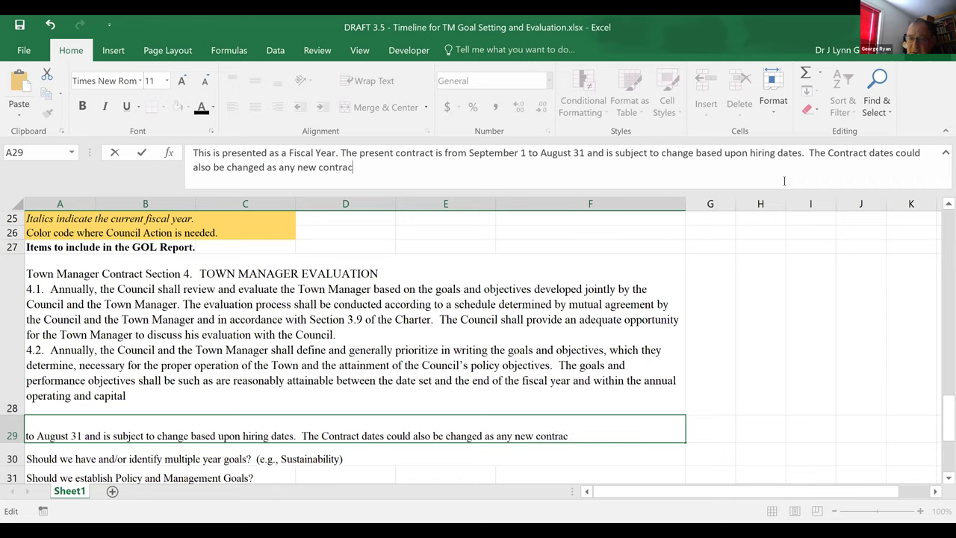
pyautogui.write('t is nego')
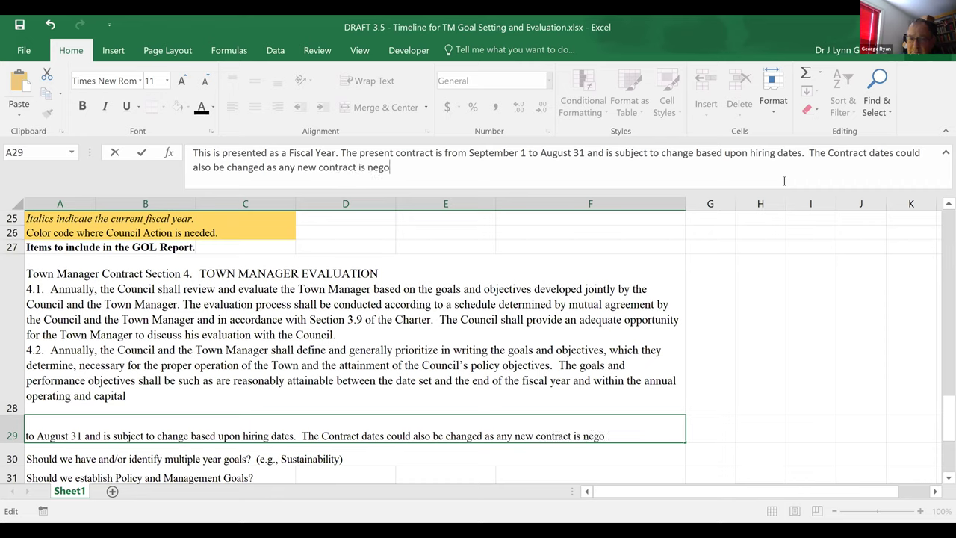
pyautogui.write('tiated.')
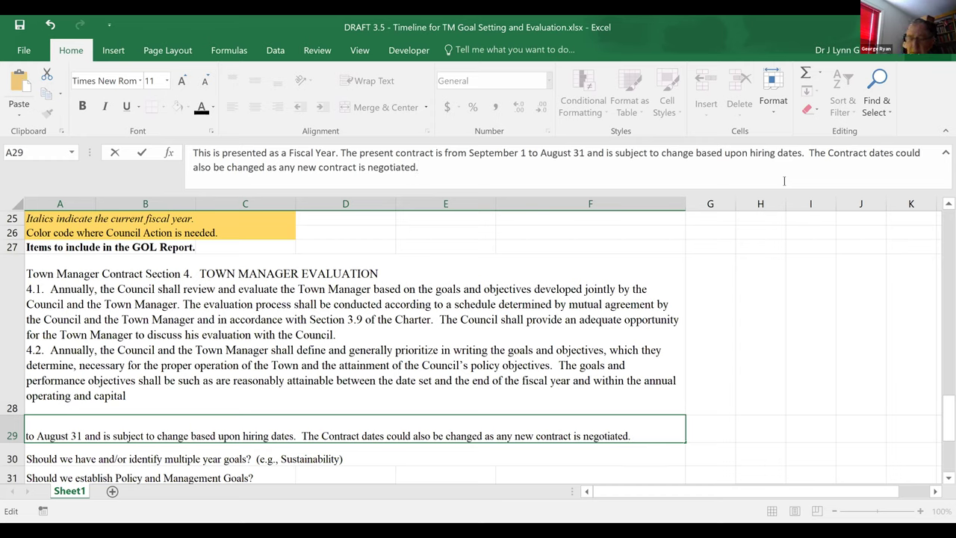
pyautogui.press('Return')
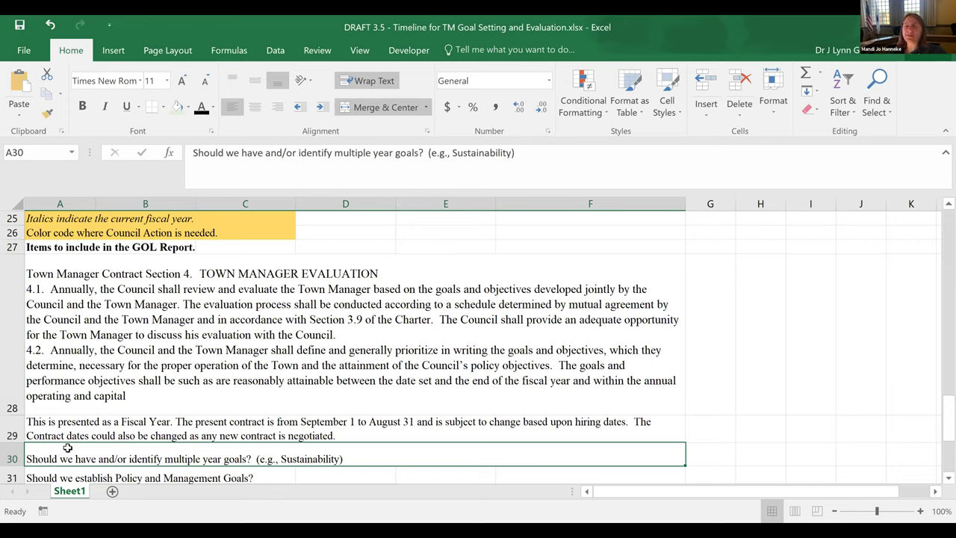
# - Fill the "Color code where Council Action is needed." note across cells A26 to C26 with light green
pyautogui.click(123, 222)
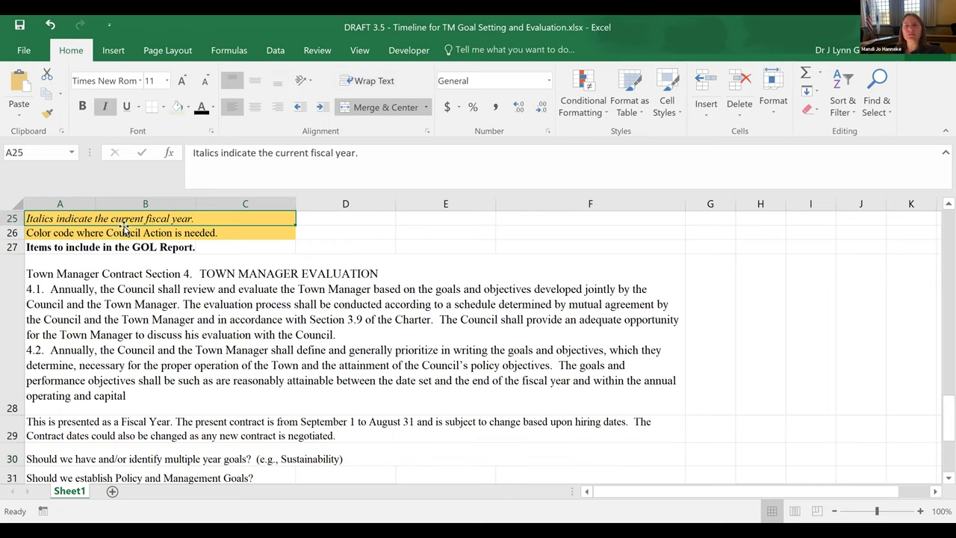
pyautogui.click(116, 233)
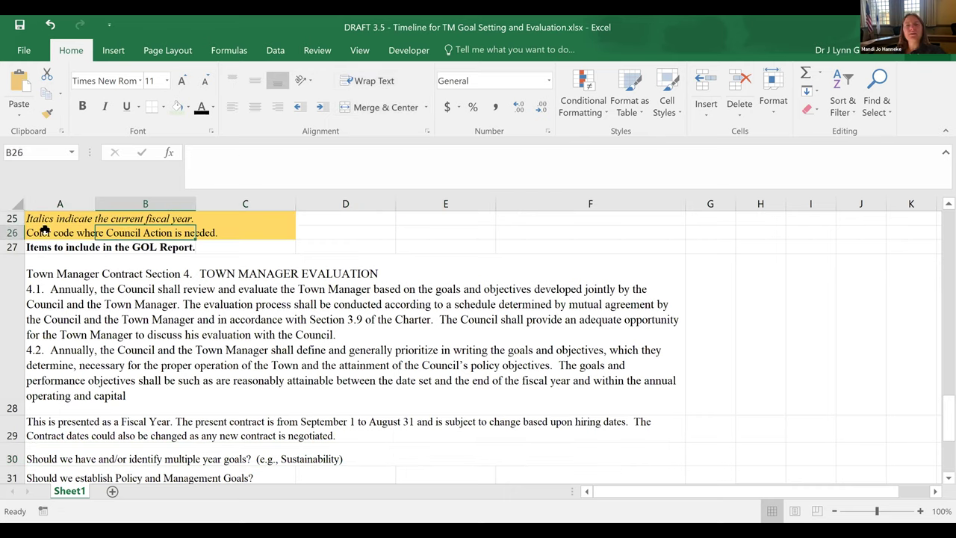
pyautogui.moveTo(39, 231); pyautogui.dragTo(245, 228)
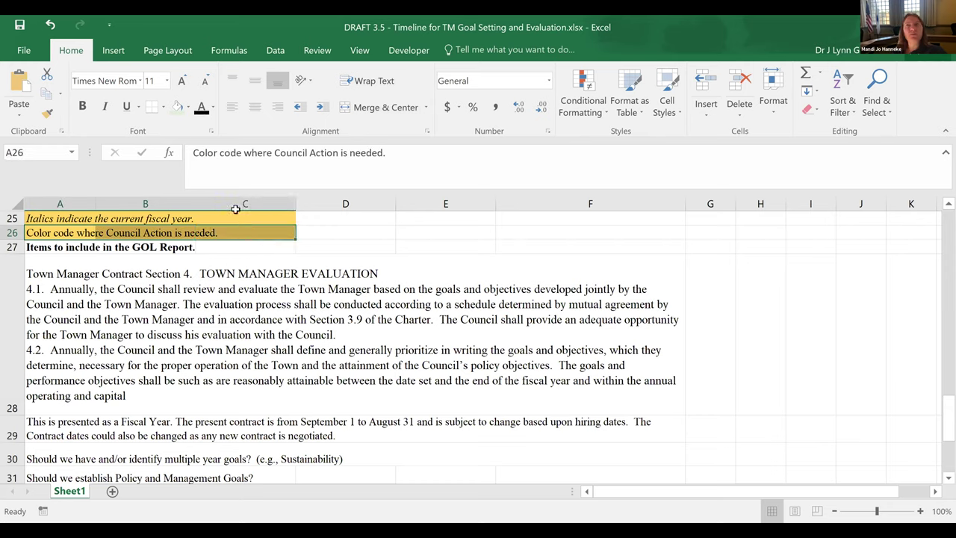
pyautogui.click(177, 109)
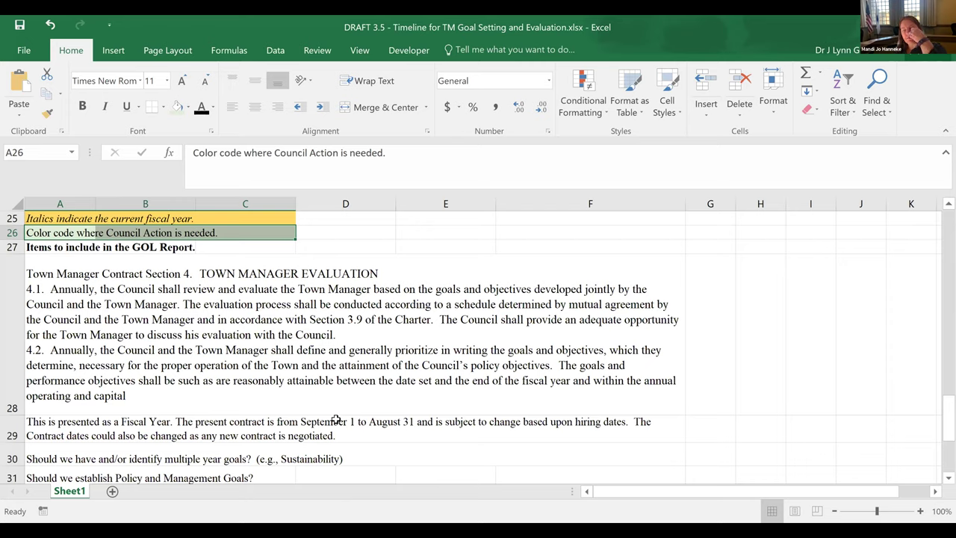
# - Extend the last sentence of cell A29 after "negotiated" with "and align to renewal dates as stated in the contract."
pyautogui.click(127, 431)
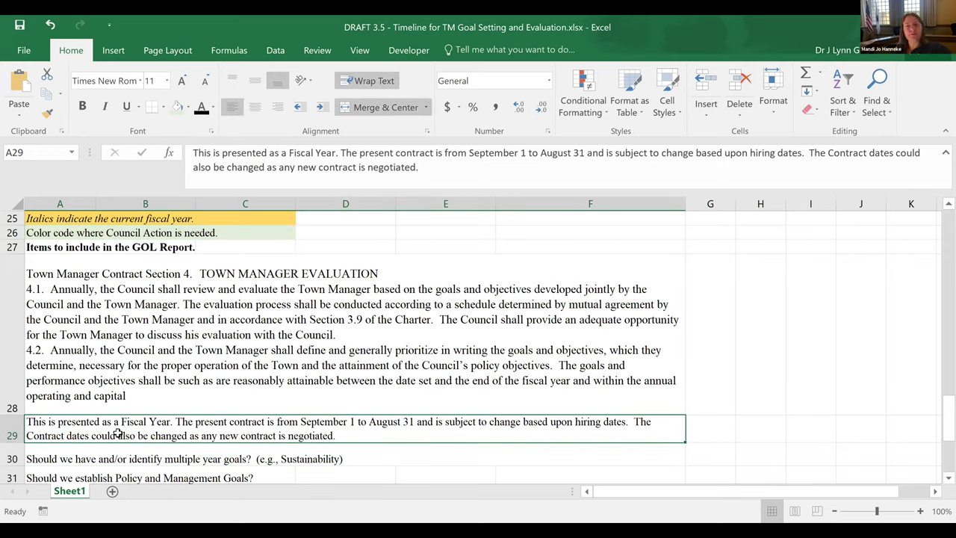
pyautogui.click(432, 170)
pyautogui.press('BackSpace')
pyautogui.write('and')
pyautogui.write('aligh')
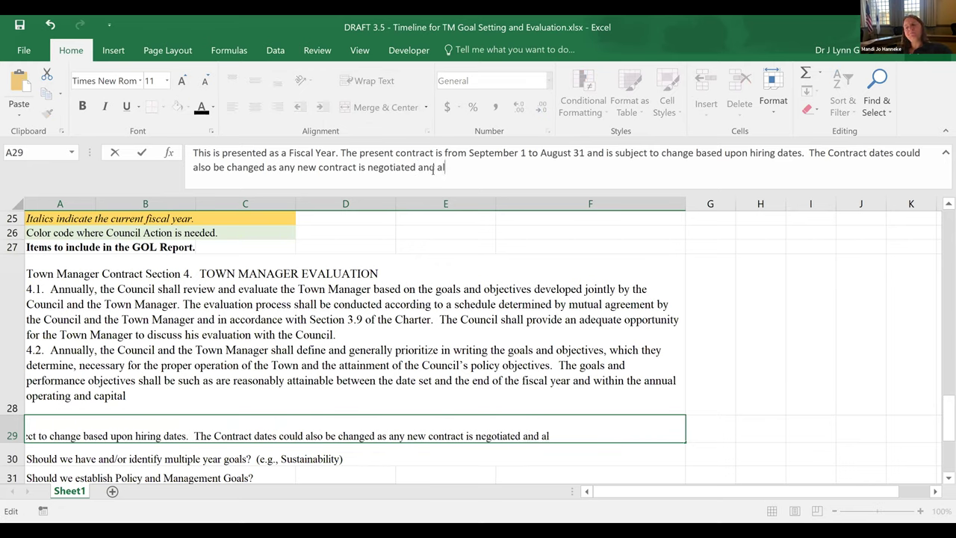
pyautogui.press('BackSpace')
pyautogui.write('hn')
pyautogui.press('BackSpace')
pyautogui.press('BackSpace')
pyautogui.press('BackSpace')
pyautogui.press('BackSpace')
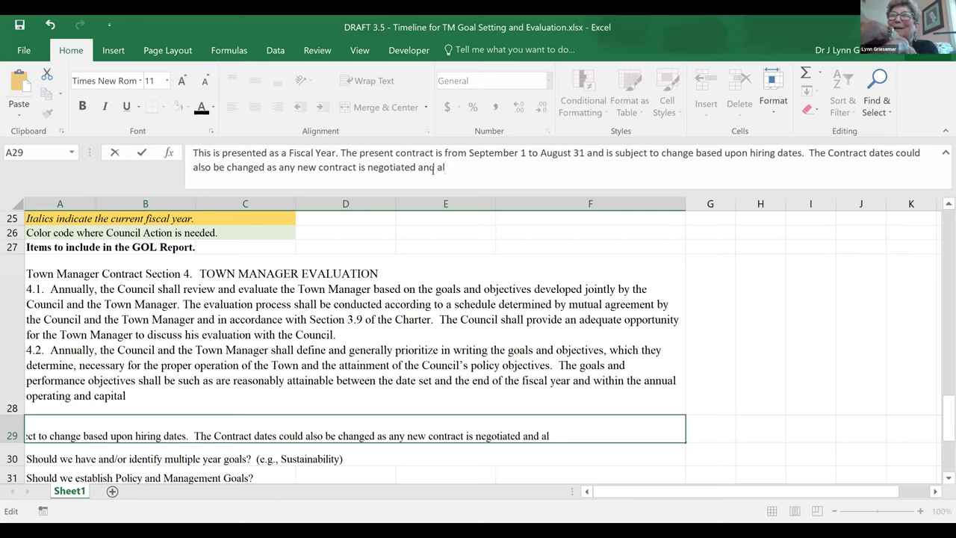
pyautogui.write('ign ')
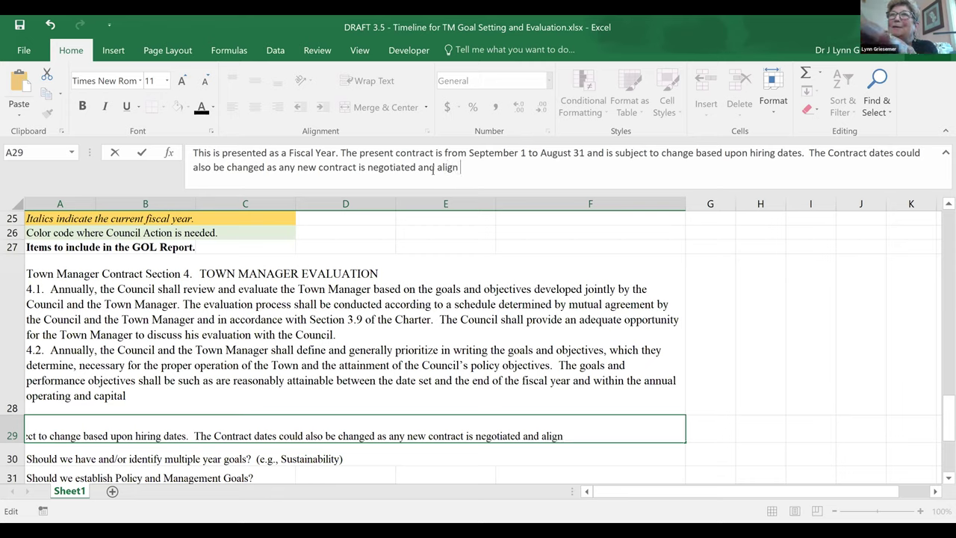
pyautogui.write('to r')
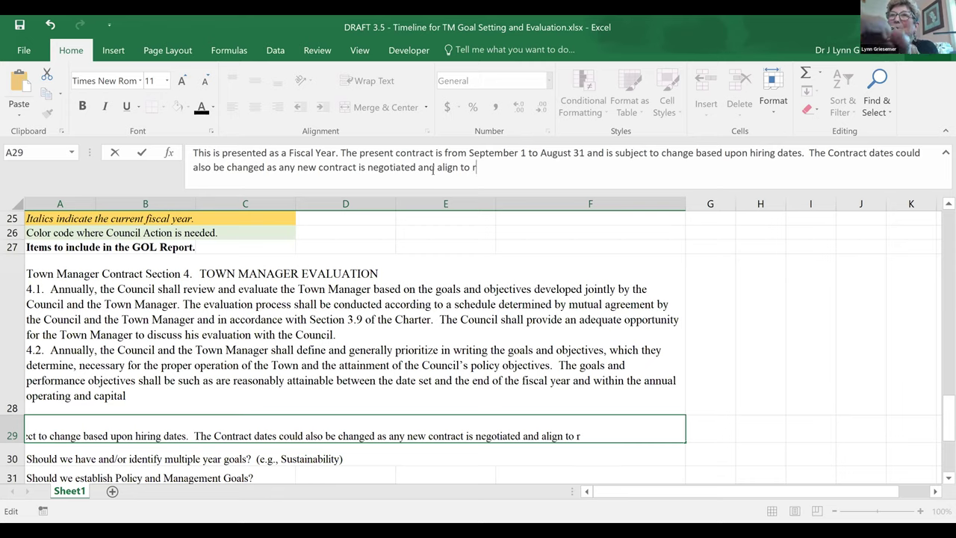
pyautogui.write('enewa')
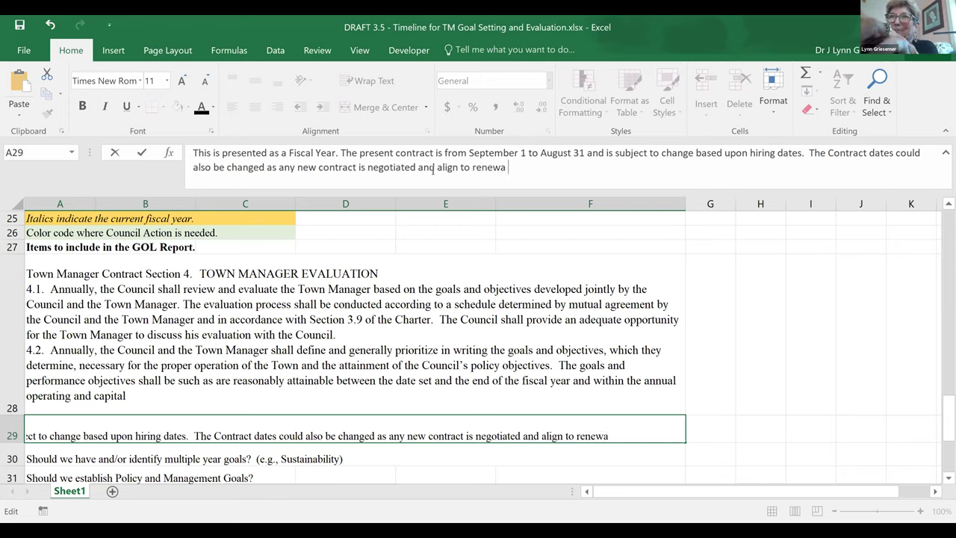
pyautogui.write('l d')
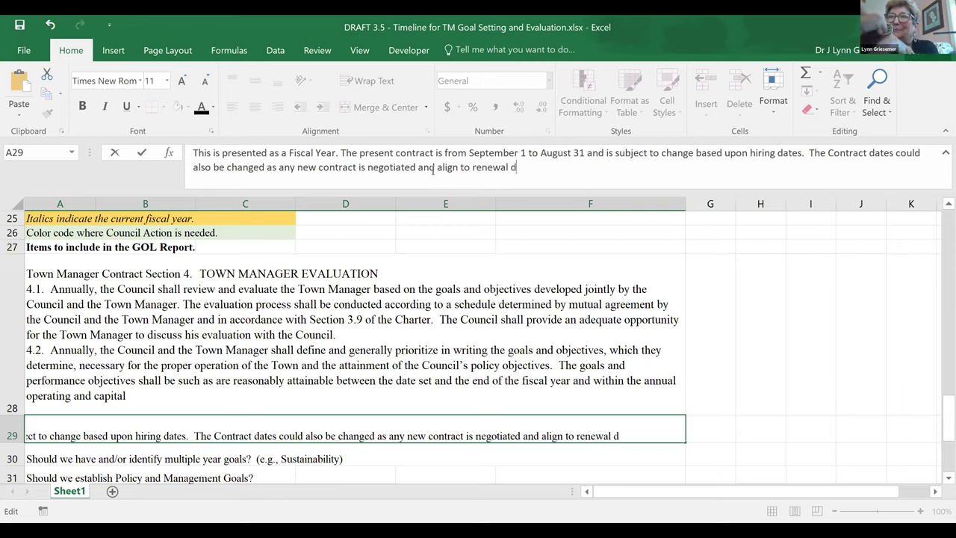
pyautogui.write('ates as s')
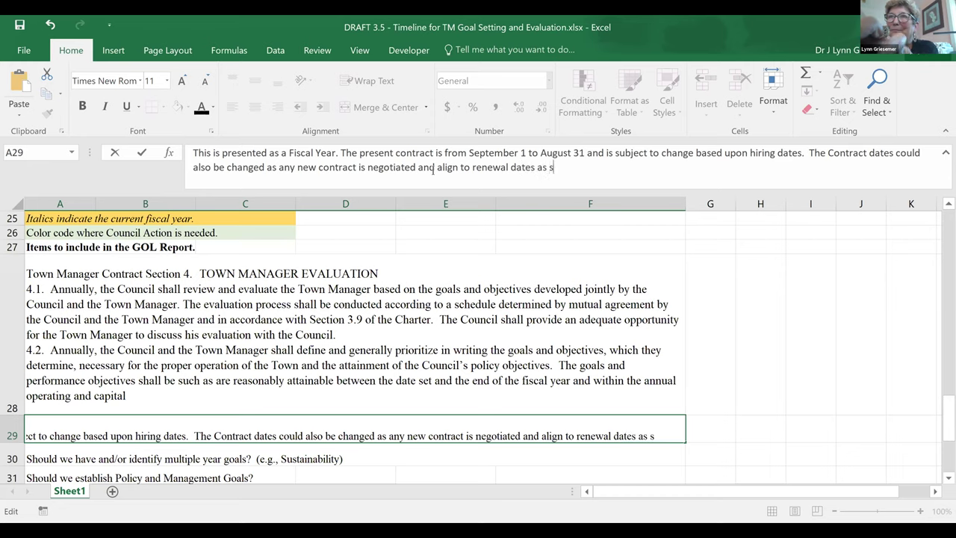
pyautogui.write('tated in the ')
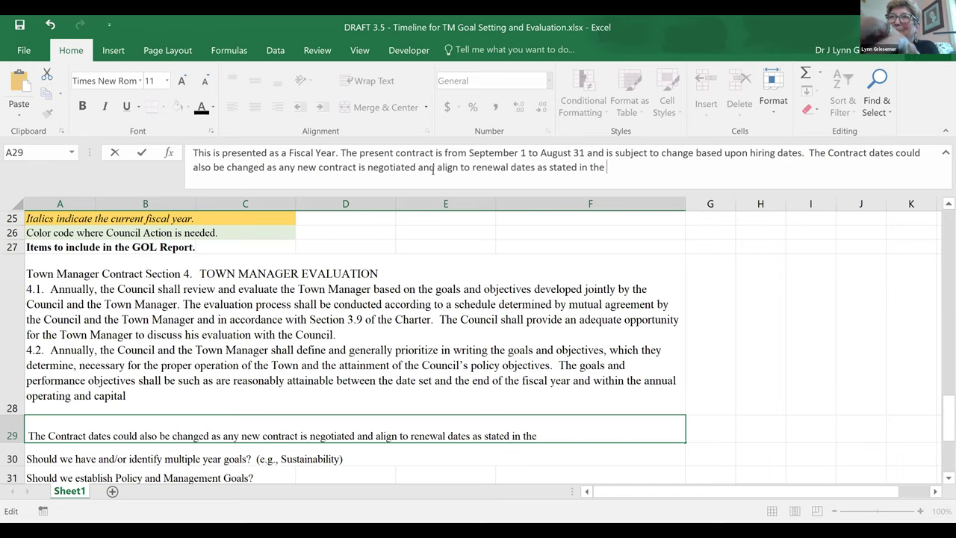
pyautogui.write('contrc.')
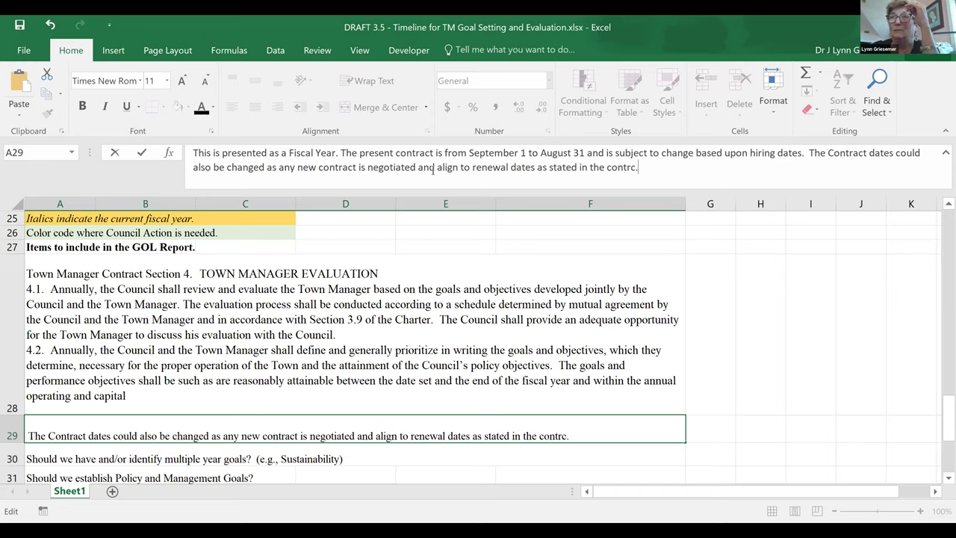
pyautogui.press('BackSpace')
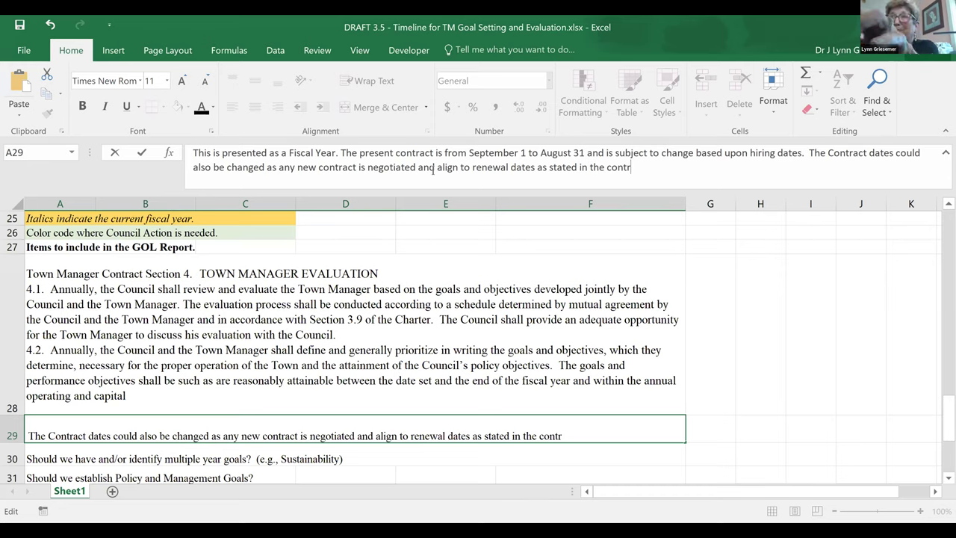
pyautogui.write('act.')
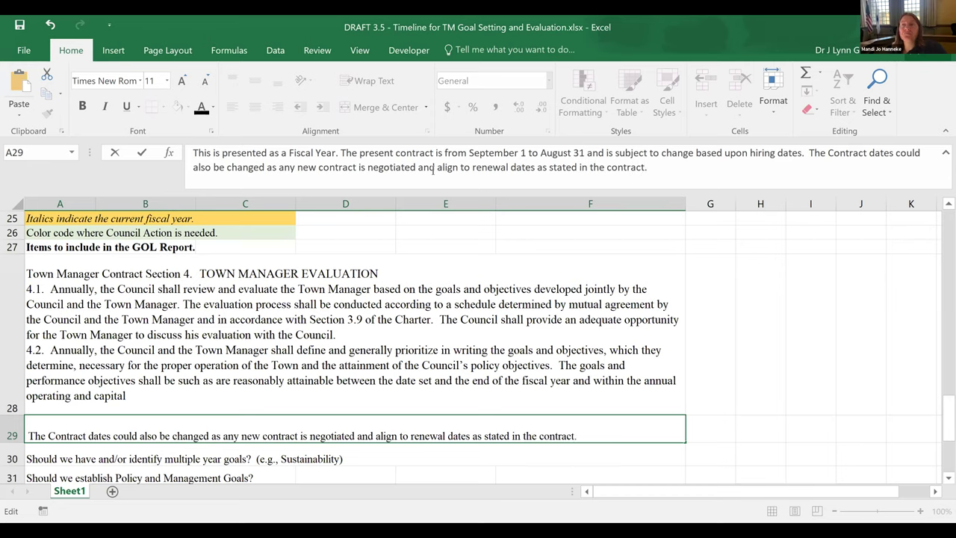
pyautogui.press('Return')
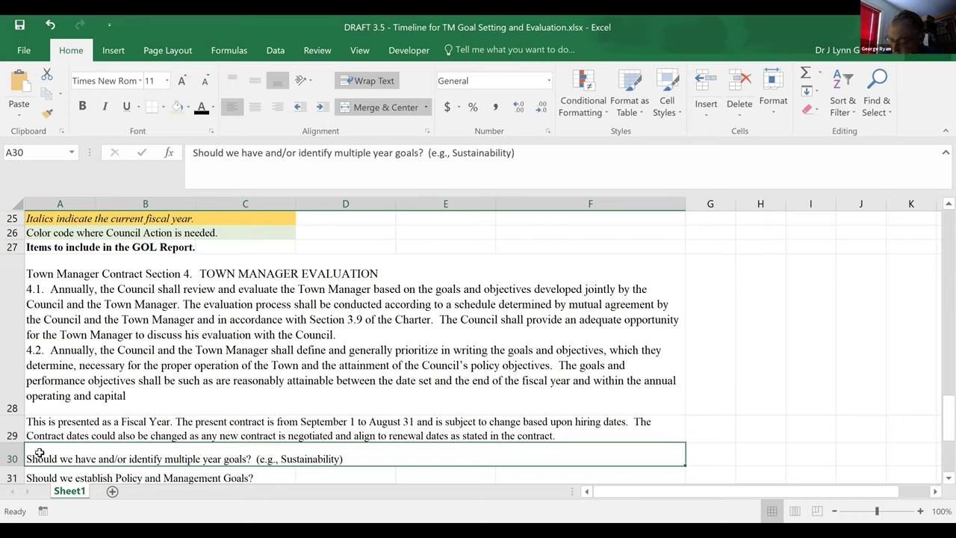
pyautogui.moveTo(39, 453); pyautogui.dragTo(58, 481)
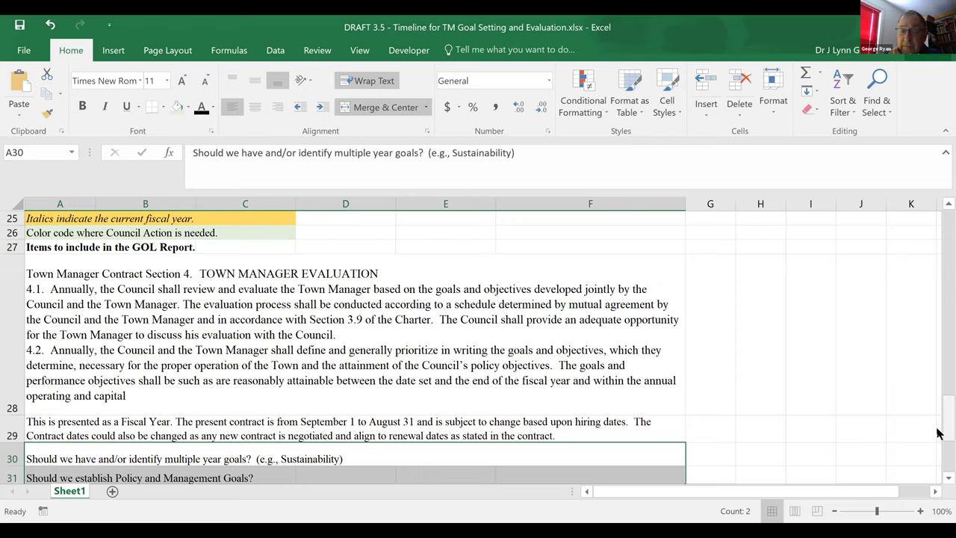
pyautogui.moveTo(939, 416); pyautogui.dragTo(939, 434)
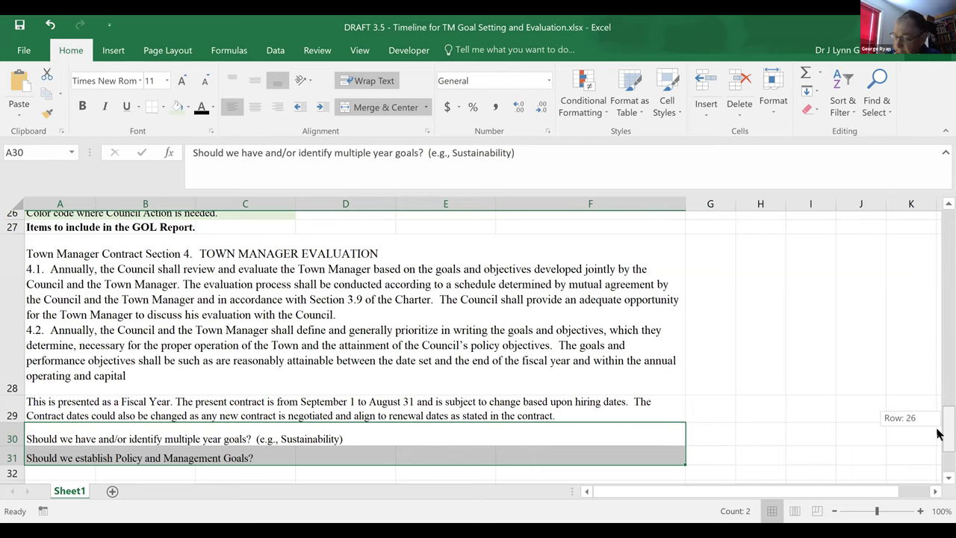
pyautogui.moveTo(939, 434); pyautogui.dragTo(939, 434)
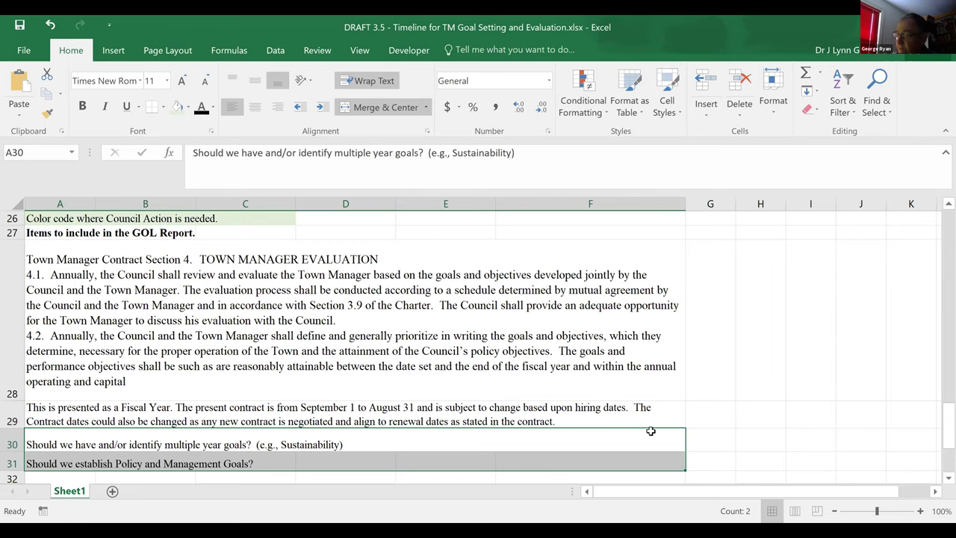
pyautogui.moveTo(939, 441)
pyautogui.mouseDown()
pyautogui.moveTo(939, 475)
pyautogui.moveTo(939, 429)
pyautogui.mouseUp()
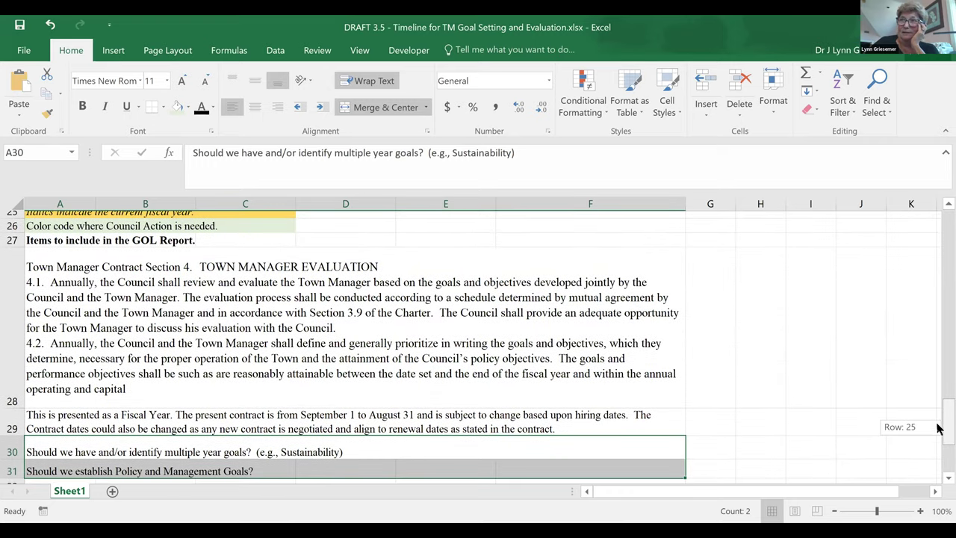
pyautogui.moveTo(939, 427); pyautogui.dragTo(939, 428)
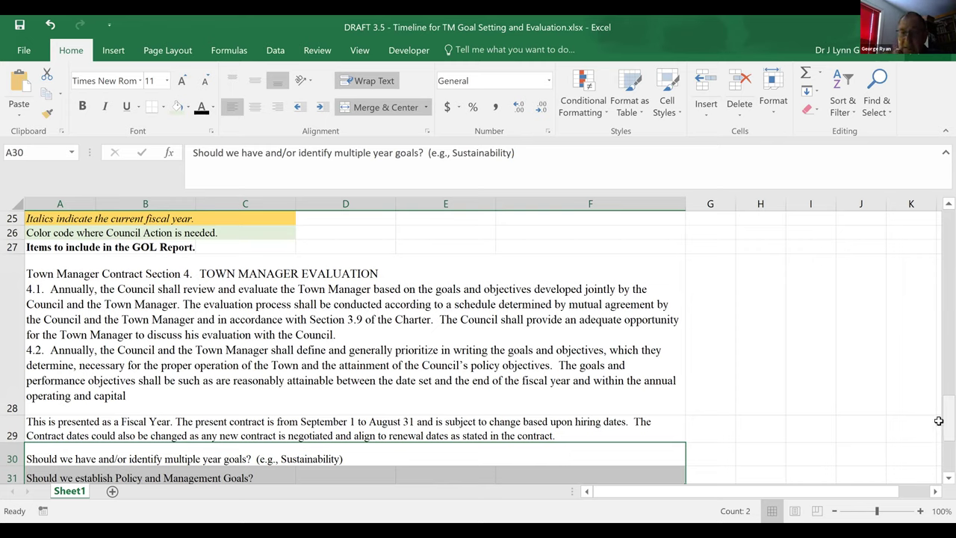
# - Insert "recommend that we have" after "Should we" in the Policy and Management Goals question in cell A31
pyautogui.click(60, 478)
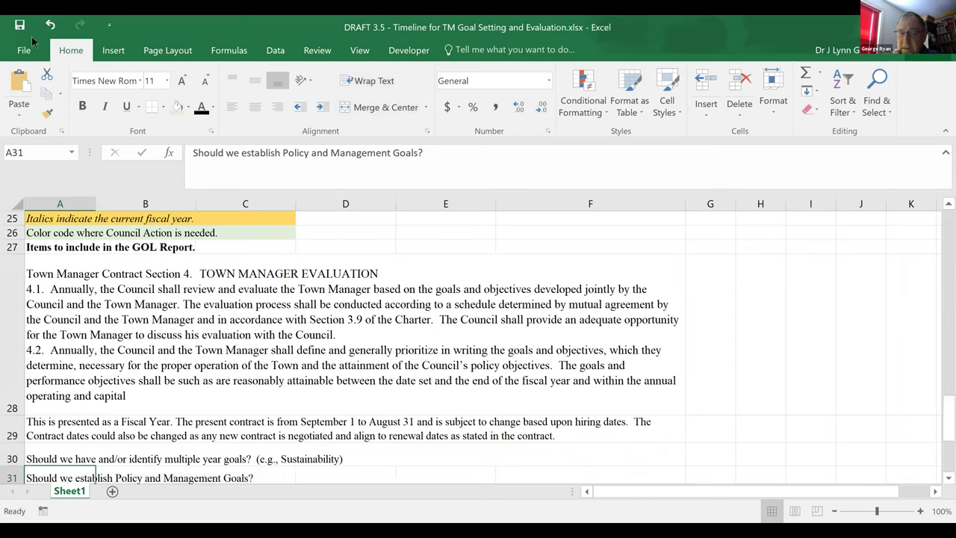
pyautogui.click(240, 154)
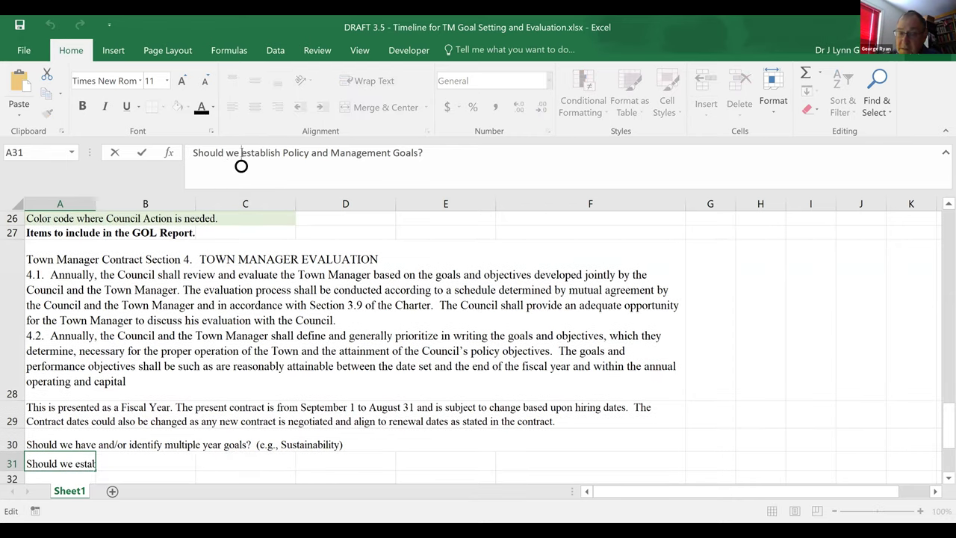
pyautogui.write('ewomm')
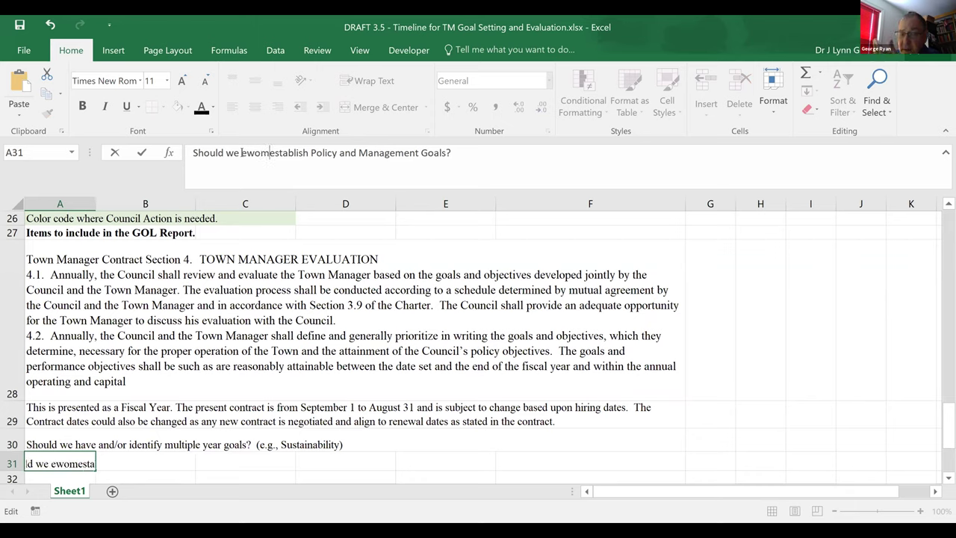
pyautogui.press('BackSpace')
pyautogui.press('BackSpace')
pyautogui.press('BackSpace')
pyautogui.press('BackSpace')
pyautogui.press('BackSpace')
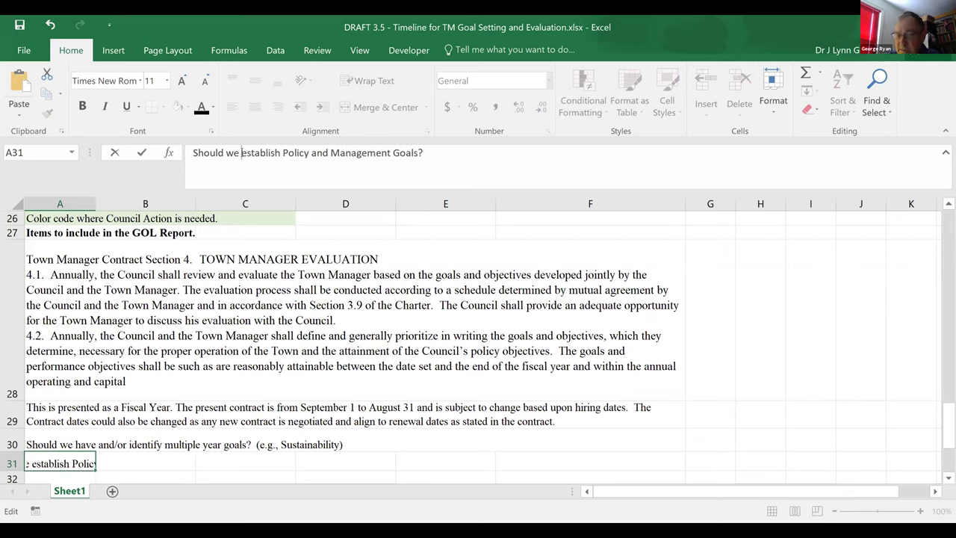
pyautogui.write('recommend that ')
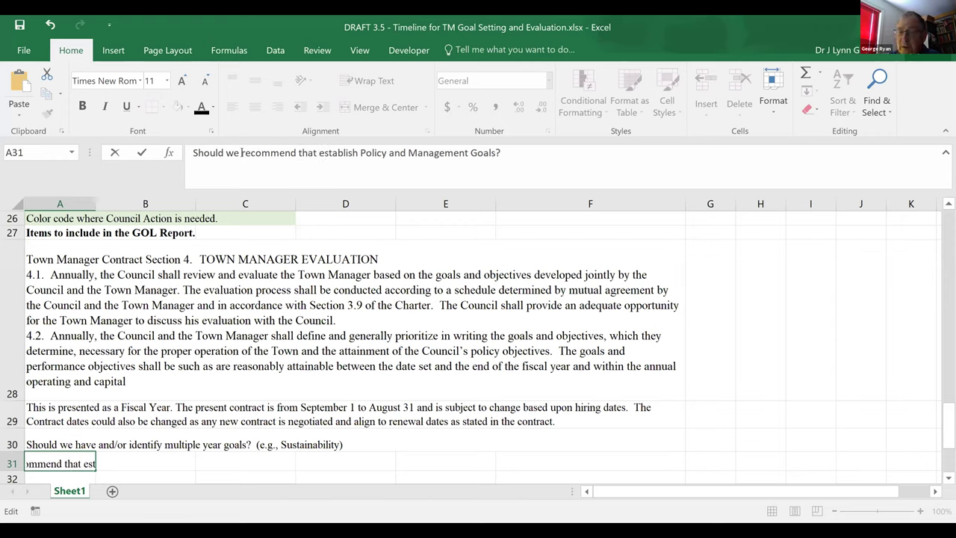
pyautogui.write('we ')
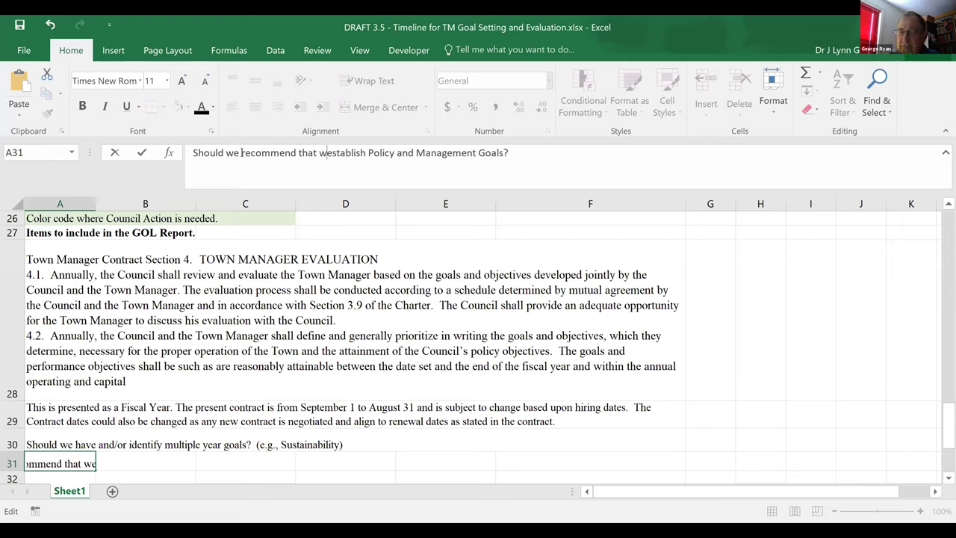
pyautogui.write('have')
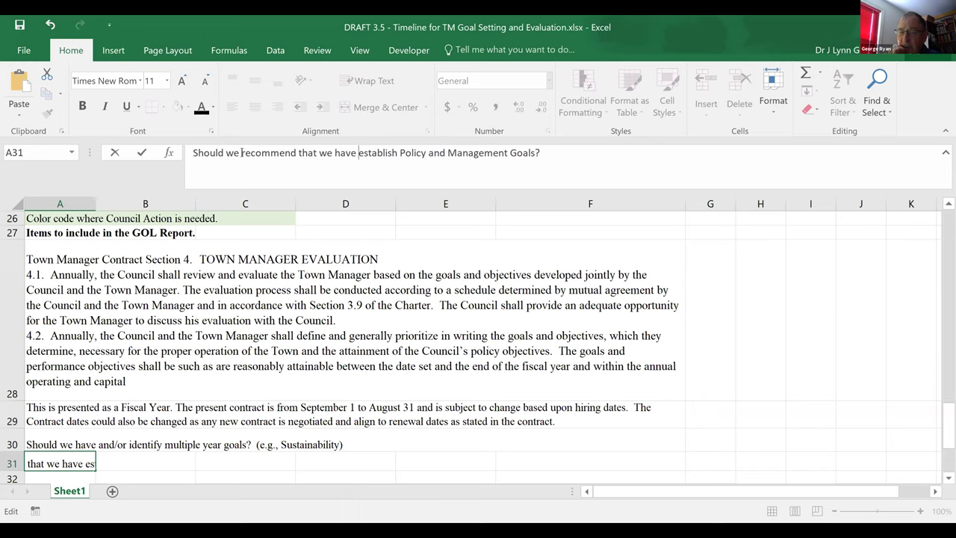
pyautogui.click(149, 445)
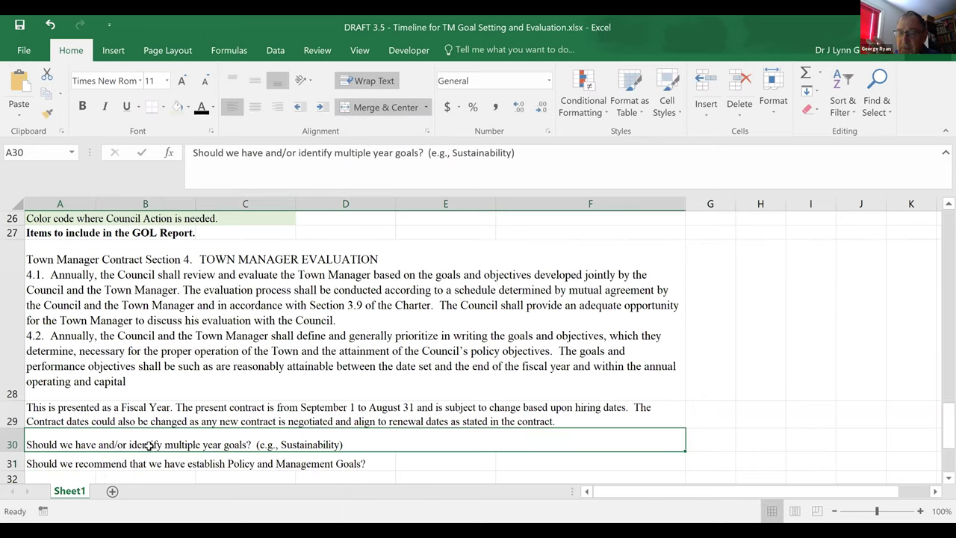
pyautogui.click(530, 150)
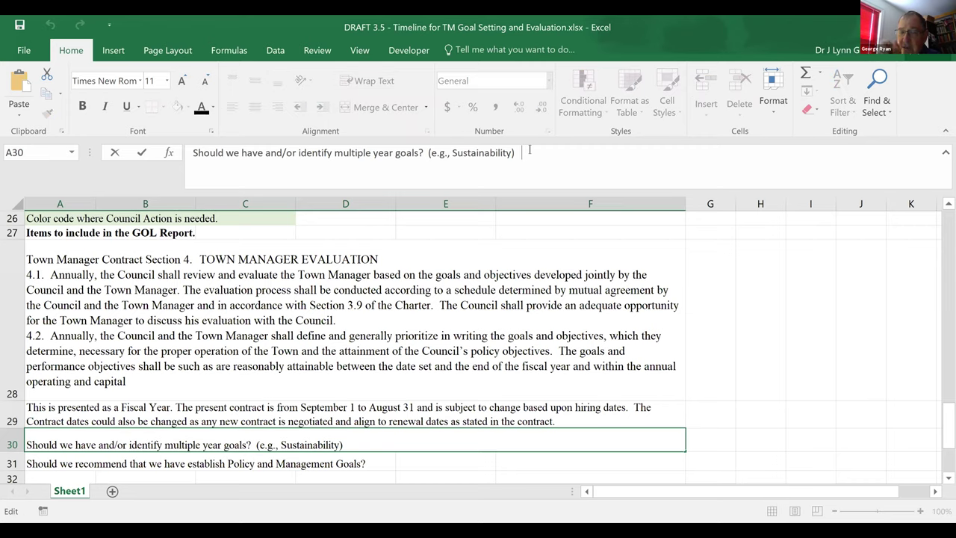
pyautogui.write('Issu')
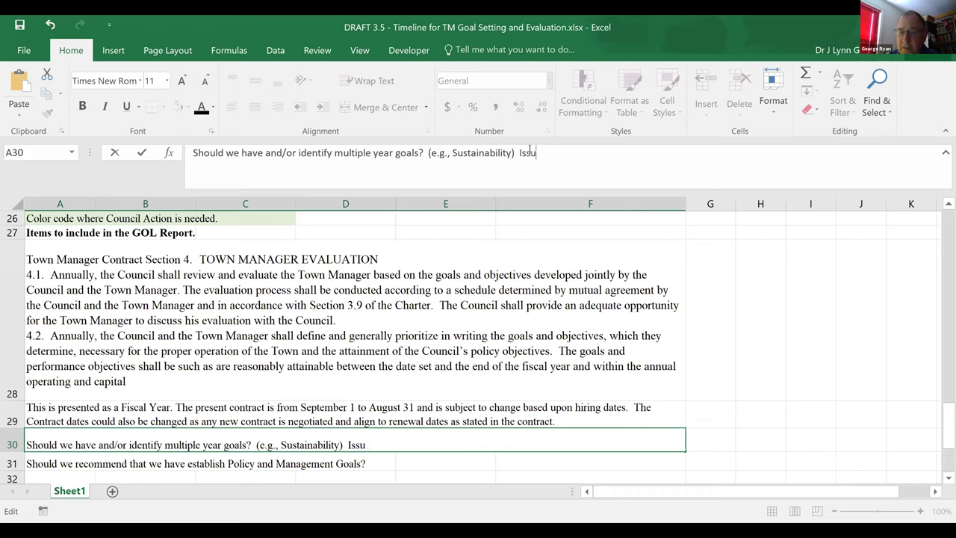
pyautogui.write('e w')
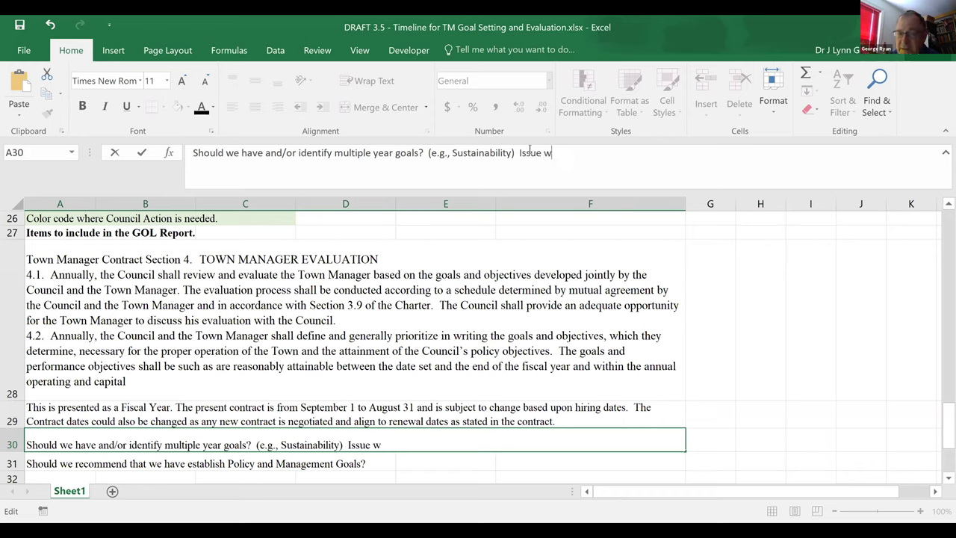
pyautogui.write('ith regar')
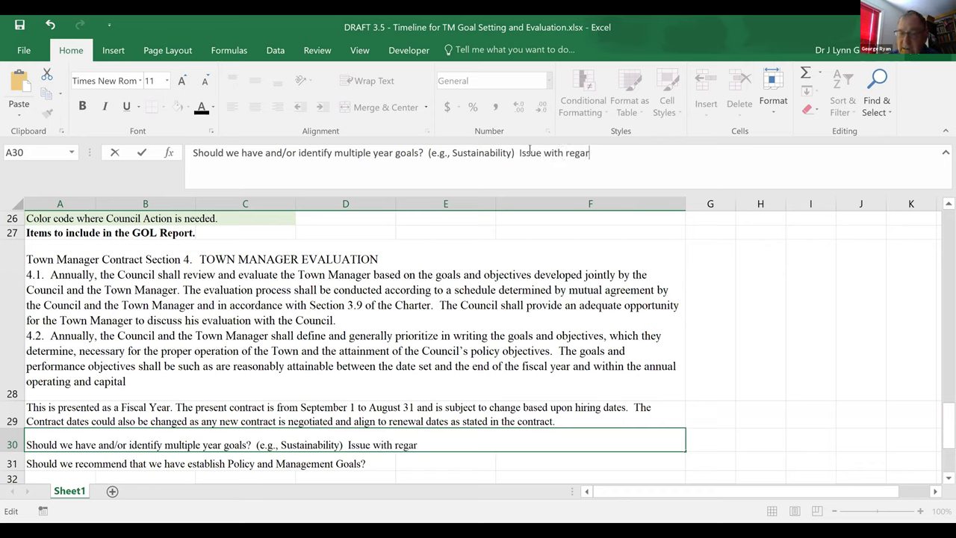
pyautogui.write('d to commit')
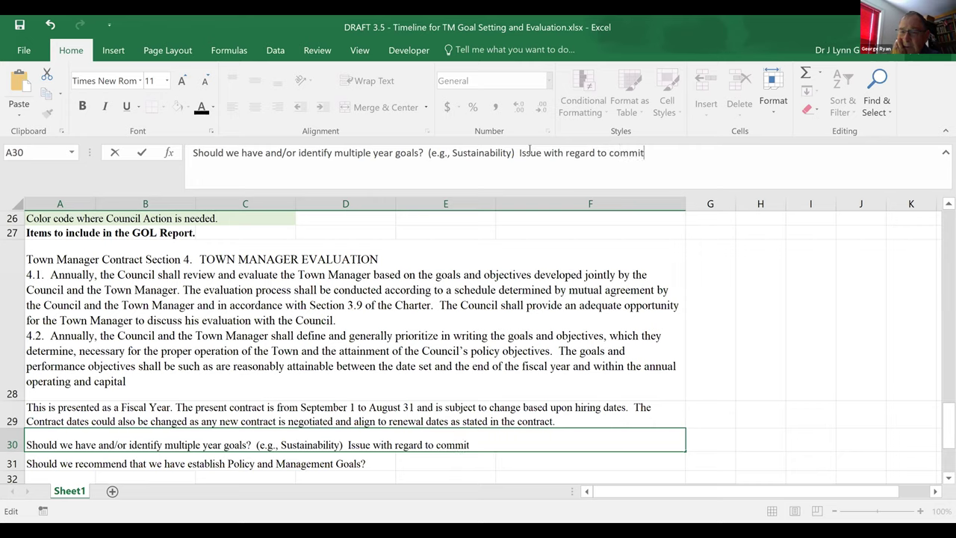
pyautogui.write('ting')
pyautogui.press('BackSpace')
pyautogui.press('BackSpace')
pyautogui.press('BackSpace')
pyautogui.press('BackSpace')
pyautogui.press('BackSpace')
pyautogui.press('BackSpace')
pyautogui.press('BackSpace')
pyautogui.press('BackSpace')
pyautogui.press('BackSpace')
pyautogui.press('BackSpace')
pyautogui.press('BackSpace')
pyautogui.press('BackSpace')
pyautogui.press('BackSpace')
pyautogui.press('BackSpace')
pyautogui.press('BackSpace')
pyautogui.press('BackSpace')
pyautogui.press('BackSpace')
pyautogui.press('BackSpace')
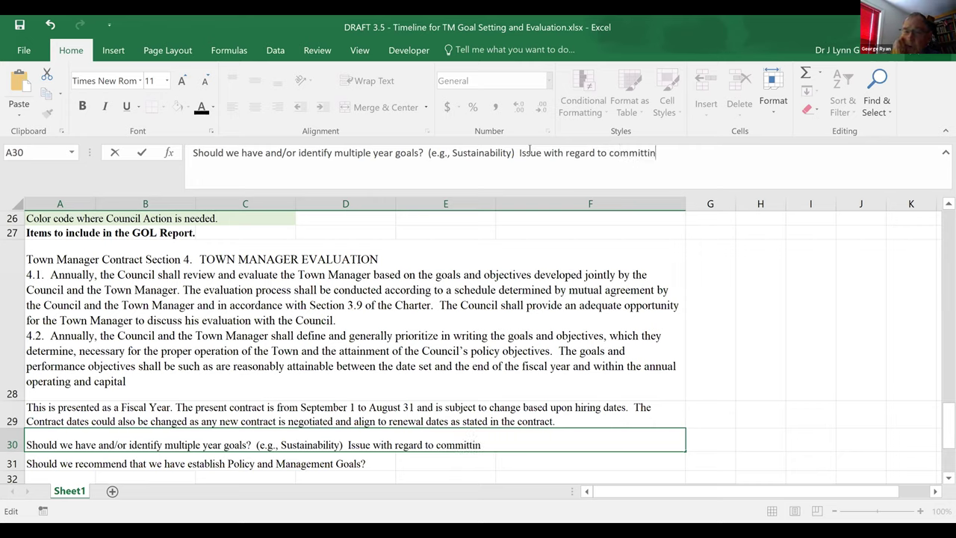
pyautogui.press('BackSpace')
pyautogui.press('BackSpace')
pyautogui.press('BackSpace')
pyautogui.press('BackSpace')
pyautogui.press('BackSpace')
pyautogui.press('BackSpace')
pyautogui.press('BackSpace')
pyautogui.press('BackSpace')
pyautogui.press('BackSpace')
pyautogui.press('BackSpace')
pyautogui.press('BackSpace')
pyautogui.press('BackSpace')
pyautogui.press('BackSpace')
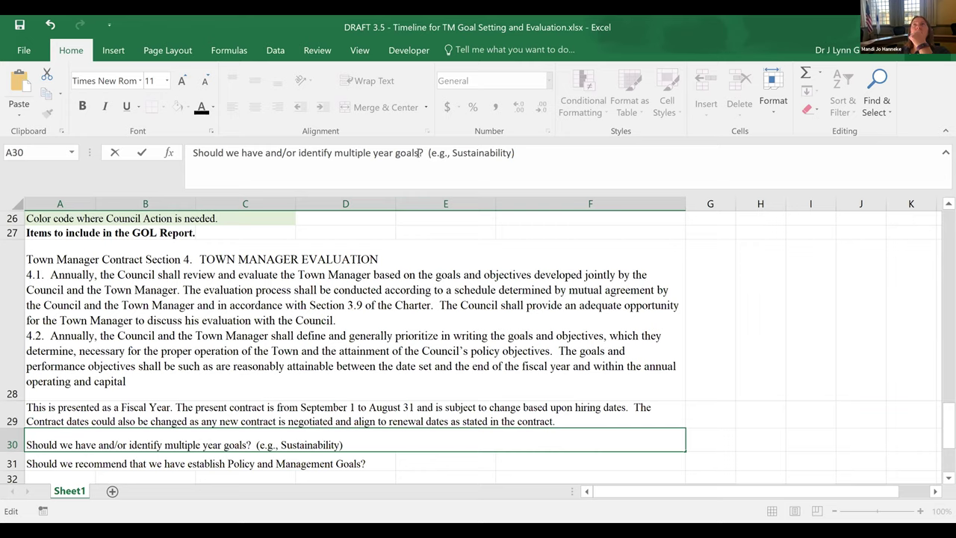
# - Insert "OR recognize that some goals will span more than one year" after "multiple year goals" in cell A30
pyautogui.write('OR r')
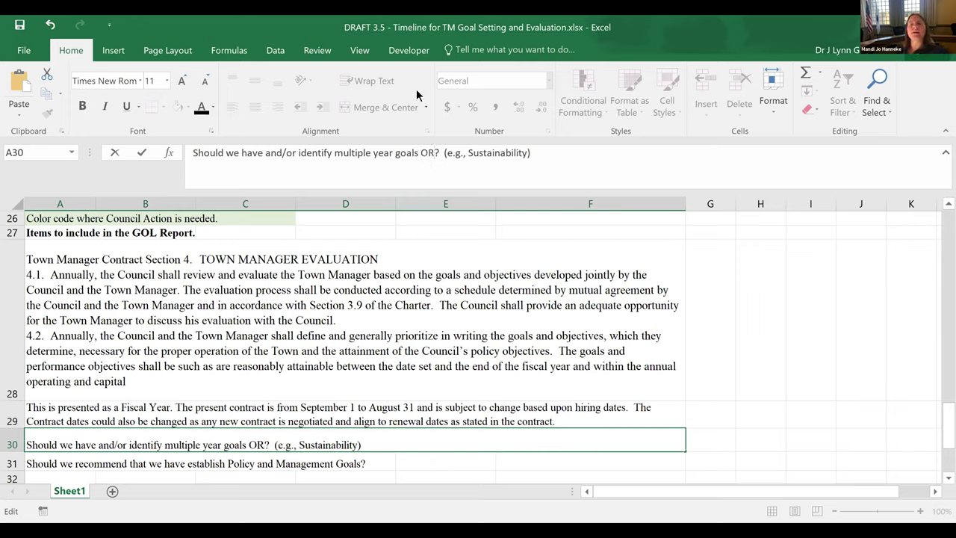
pyautogui.write('ecogniz')
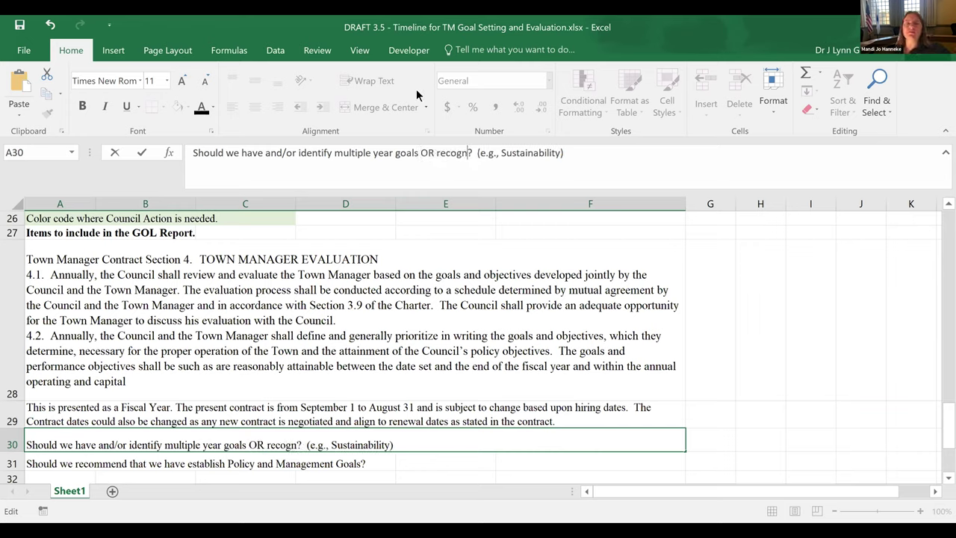
pyautogui.write('e ')
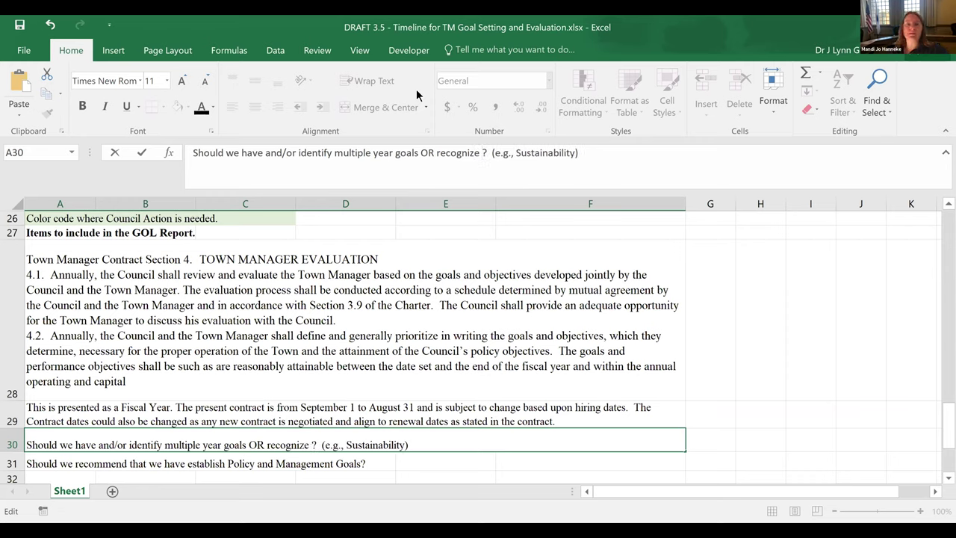
pyautogui.write('that')
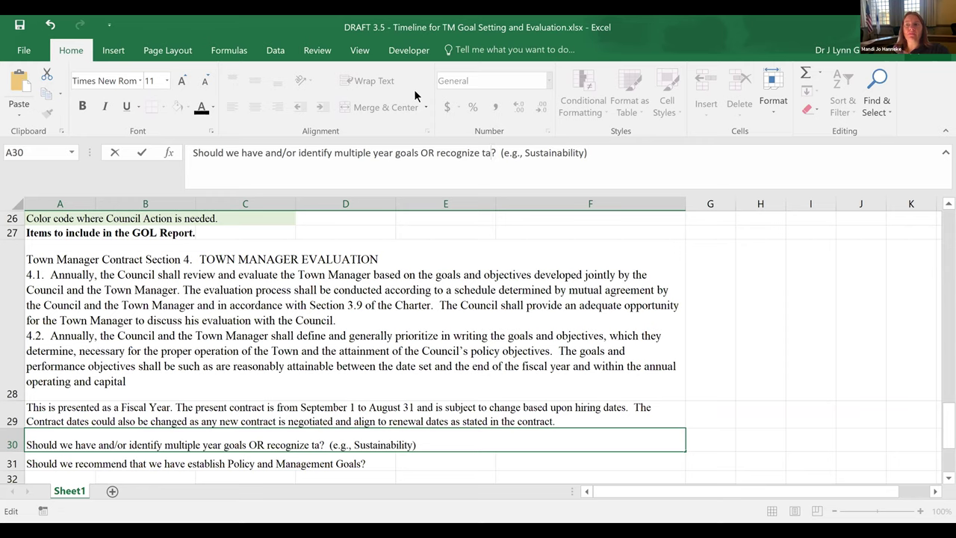
pyautogui.write(' some goals')
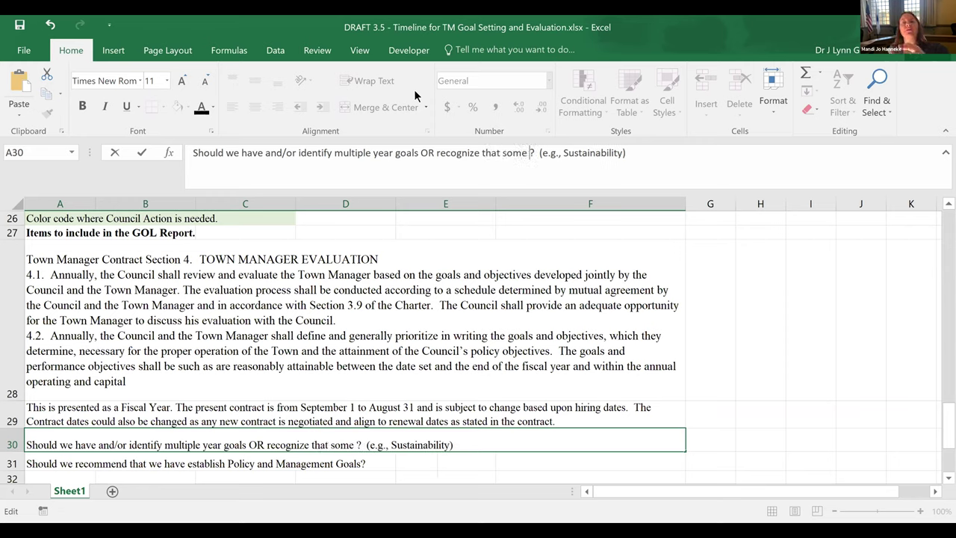
pyautogui.write('will ')
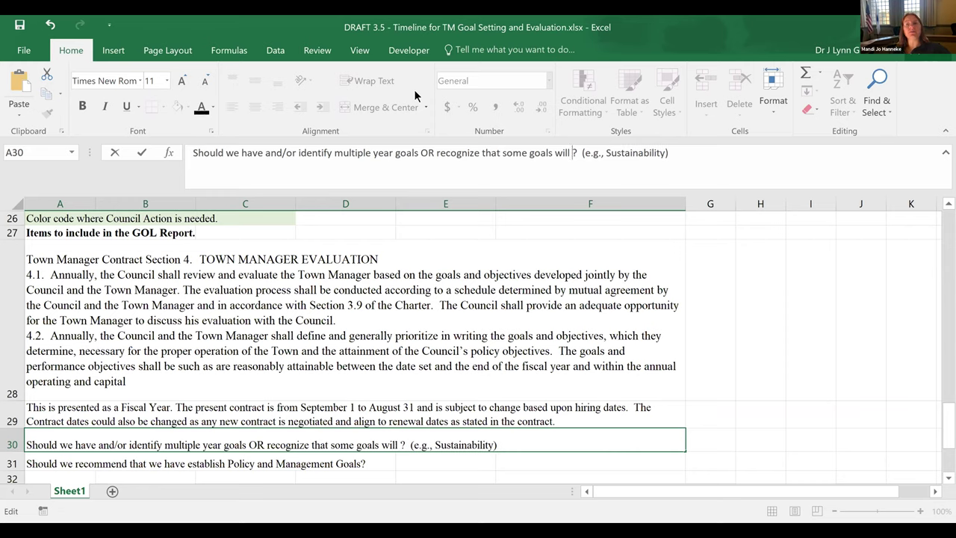
pyautogui.write('span more ta')
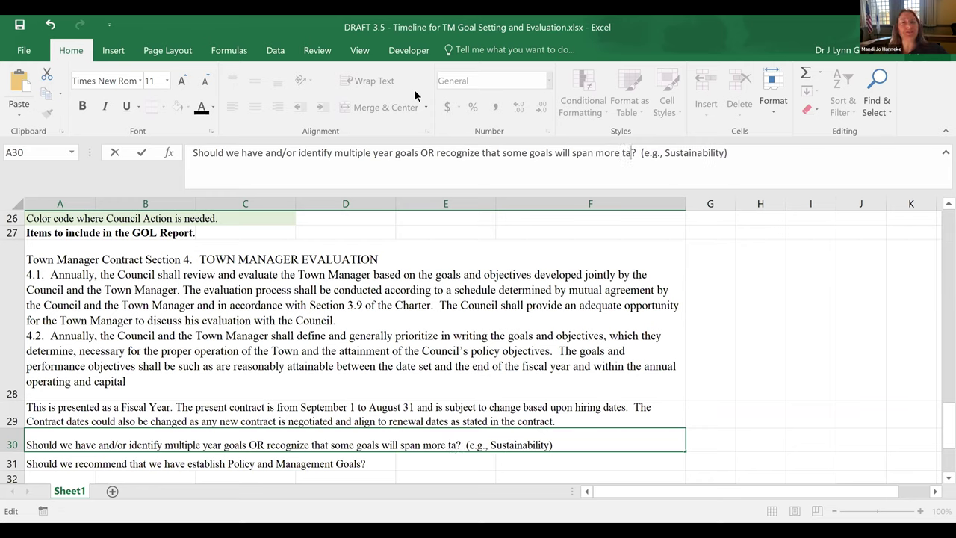
pyautogui.press('BackSpace')
pyautogui.write('han one year')
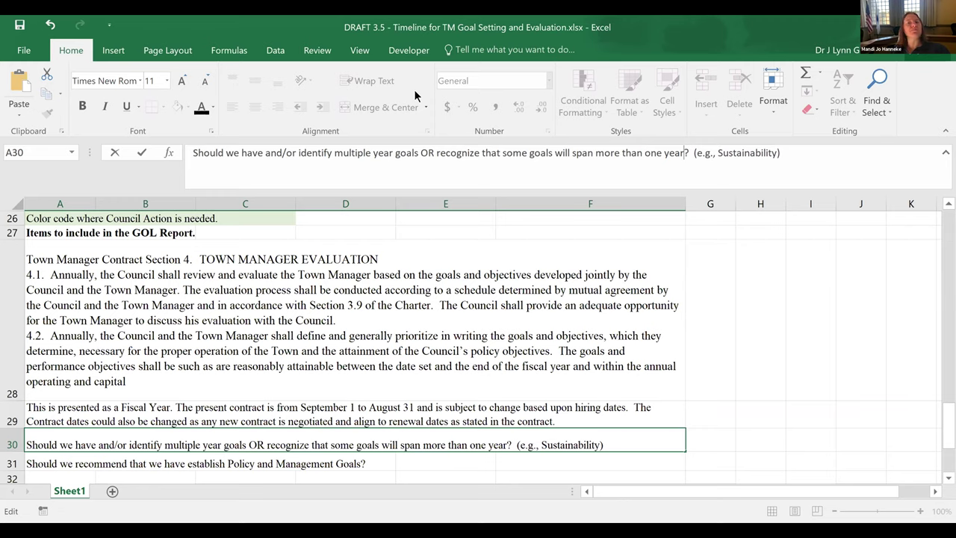
pyautogui.hotkey('ctrl', 'Return')
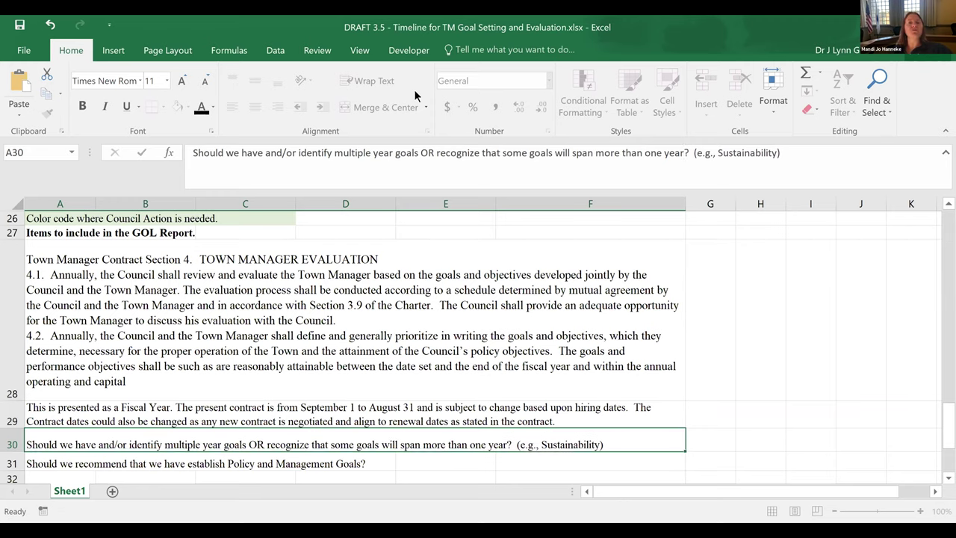
pyautogui.press('Down')
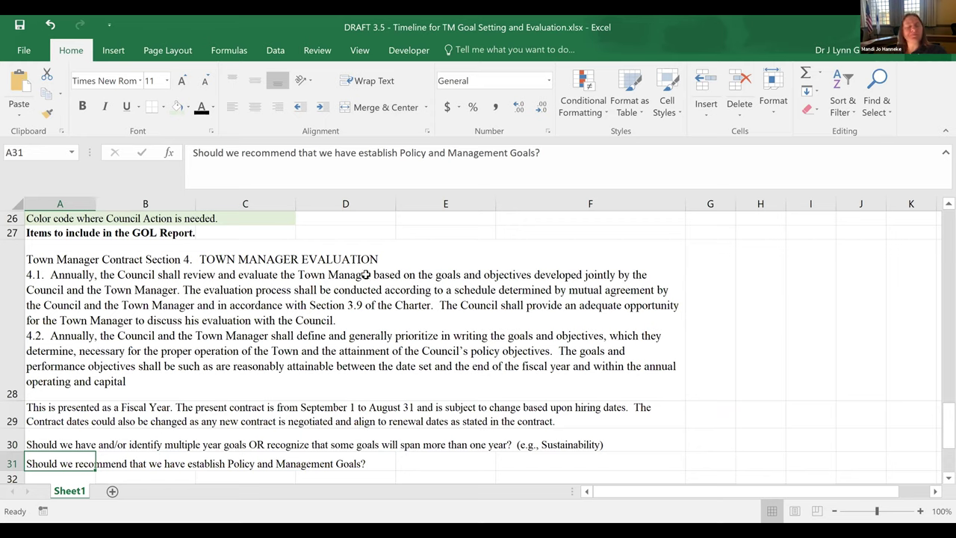
# - Reword the question in cell A30 to "How should we recognize that some goals will span more than one year? (e.g., Sustainability)"
pyautogui.click(60, 442)
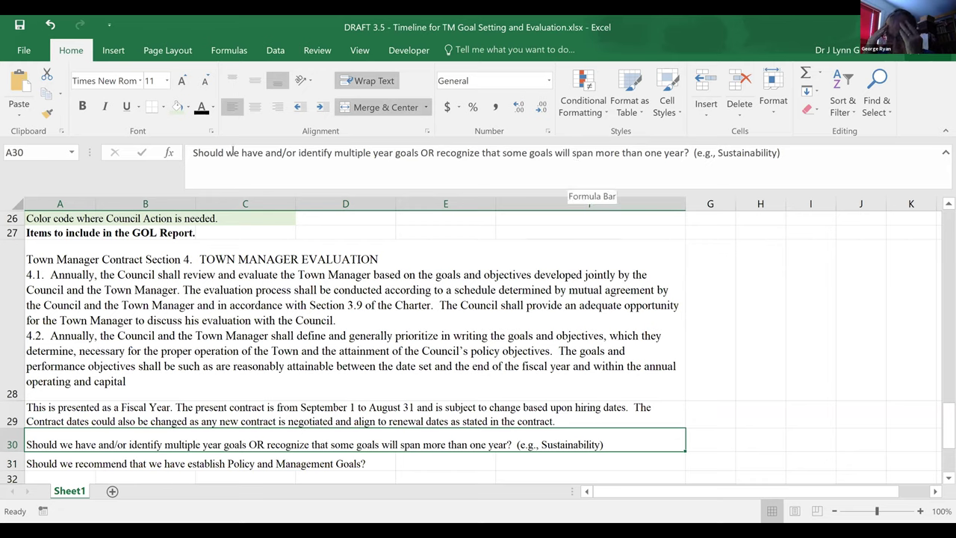
pyautogui.click(374, 154)
pyautogui.moveTo(436, 153); pyautogui.dragTo(242, 153)
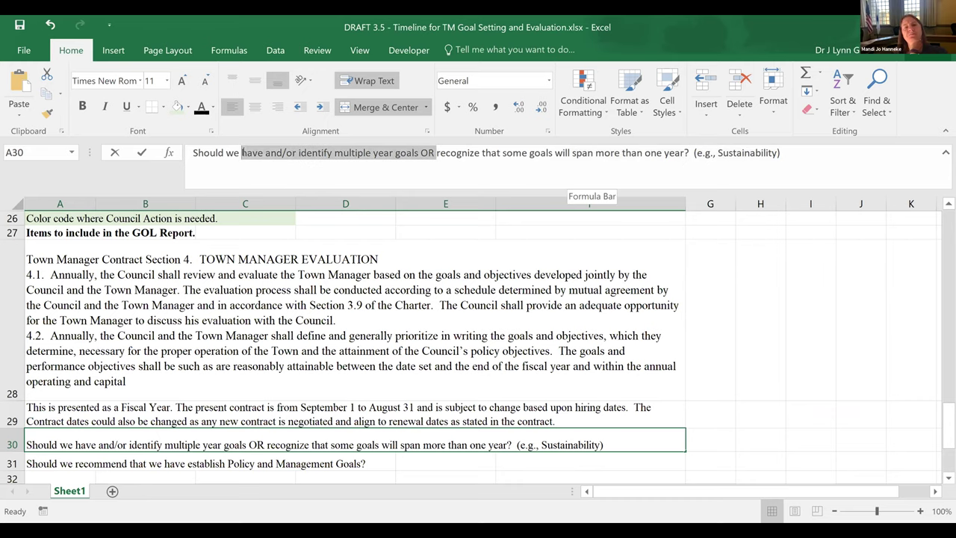
pyautogui.press('Delete')
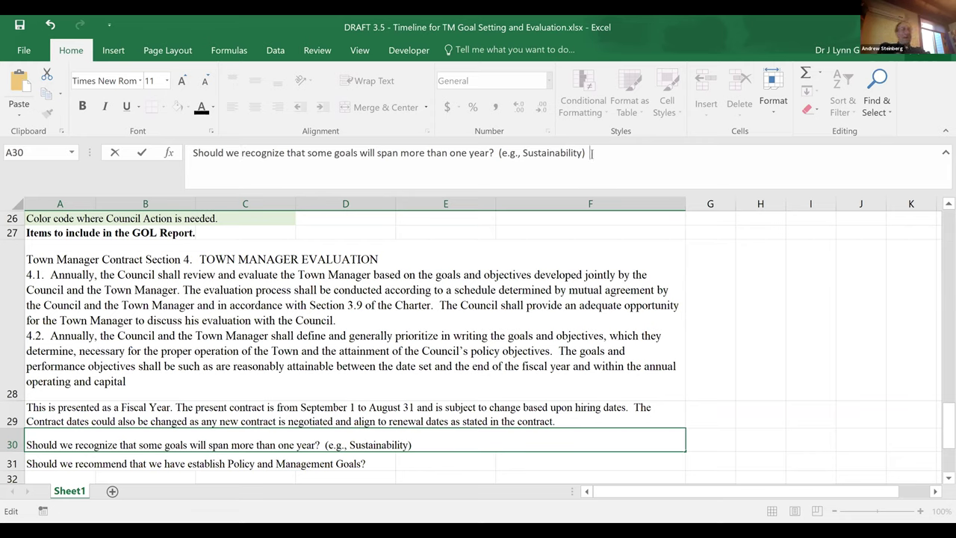
pyautogui.press('BackSpace')
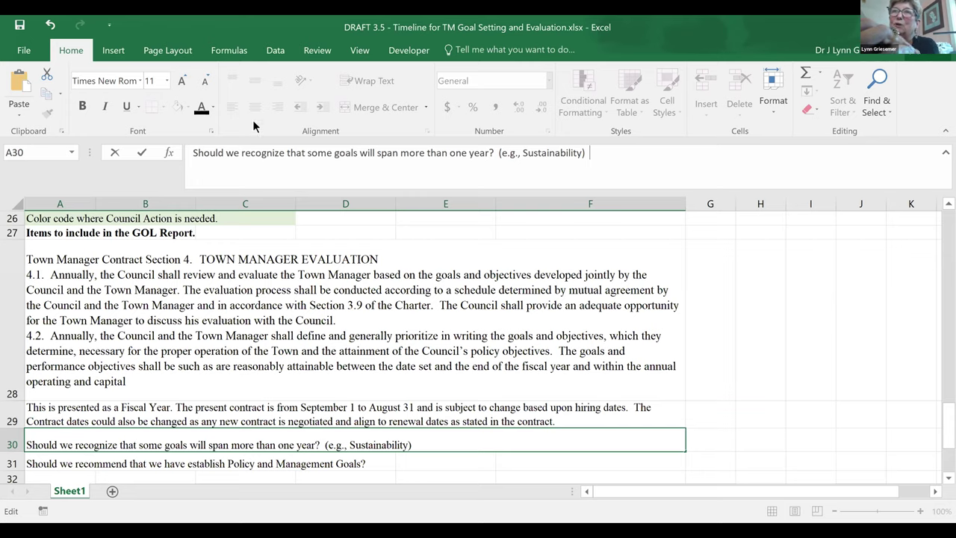
pyautogui.moveTo(225, 152); pyautogui.dragTo(181, 149)
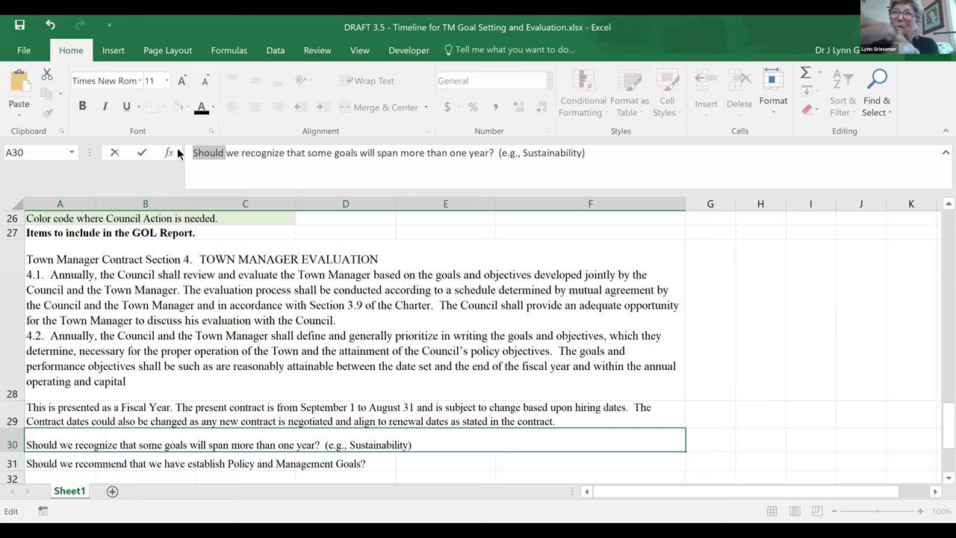
pyautogui.write('How should')
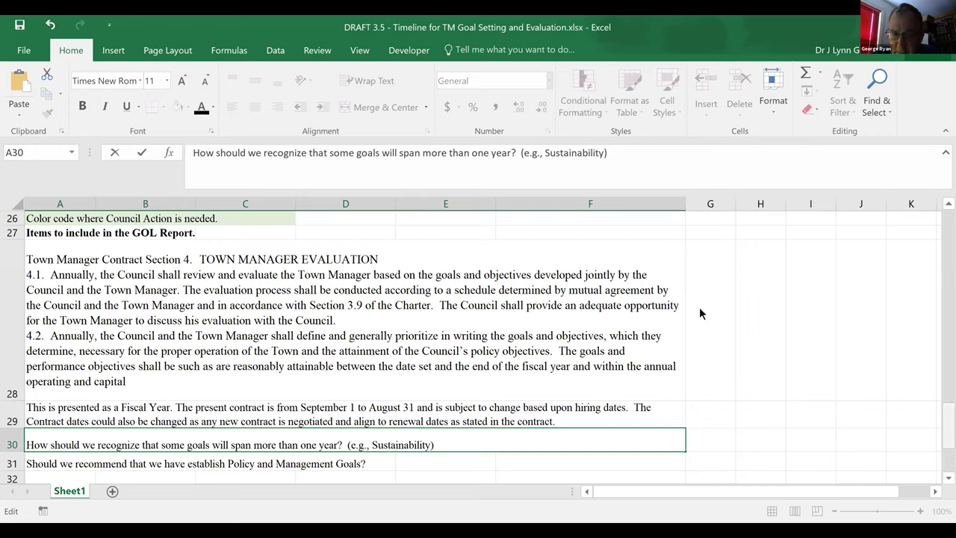
# - Enter the question "Should policy Goals be linked to Council actions?" in cell A32
pyautogui.moveTo(941, 437); pyautogui.dragTo(939, 443)
pyautogui.click(71, 448)
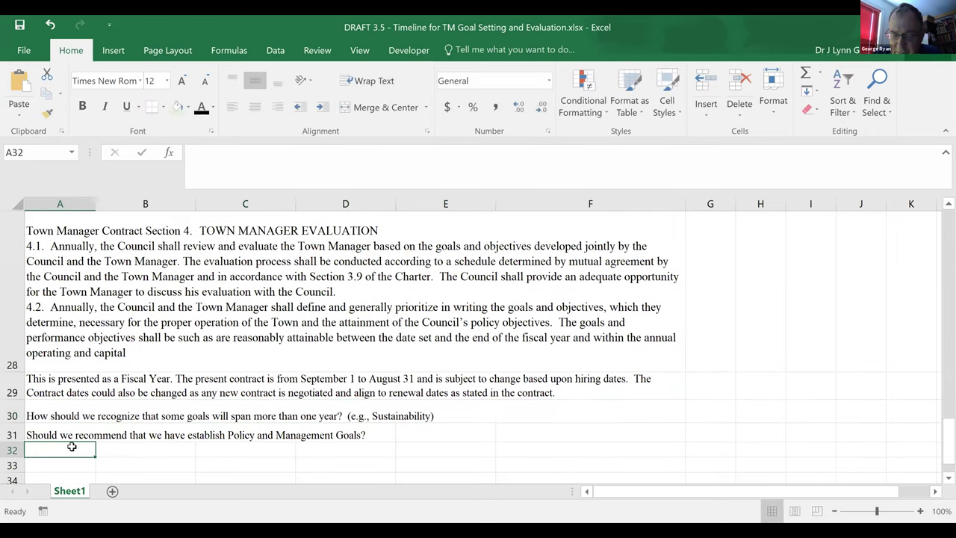
pyautogui.write('Should w')
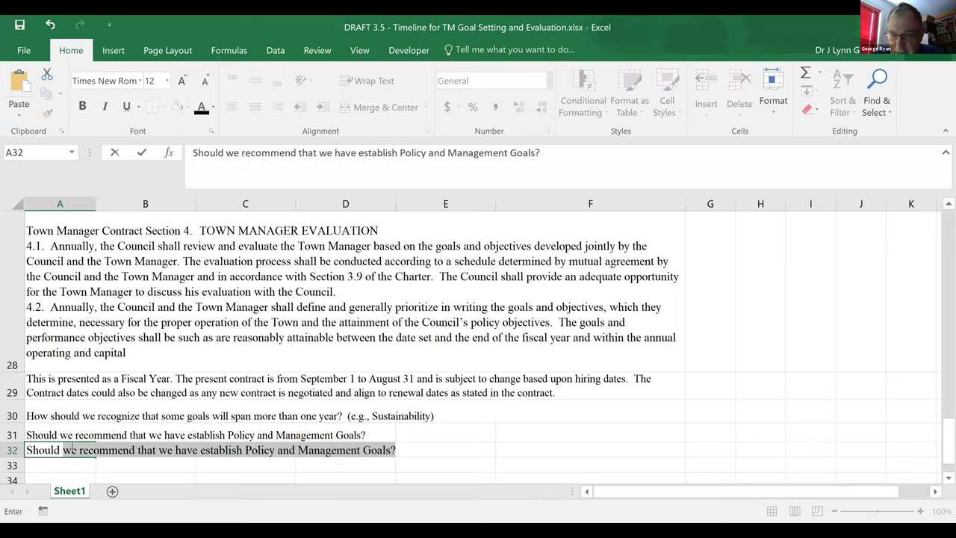
pyautogui.write('policy Goal')
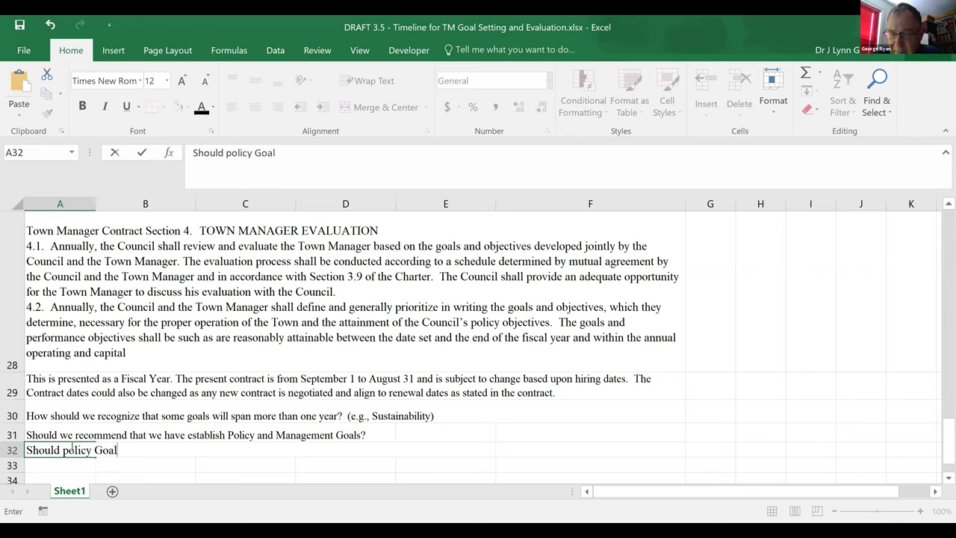
pyautogui.write('s be linked to C')
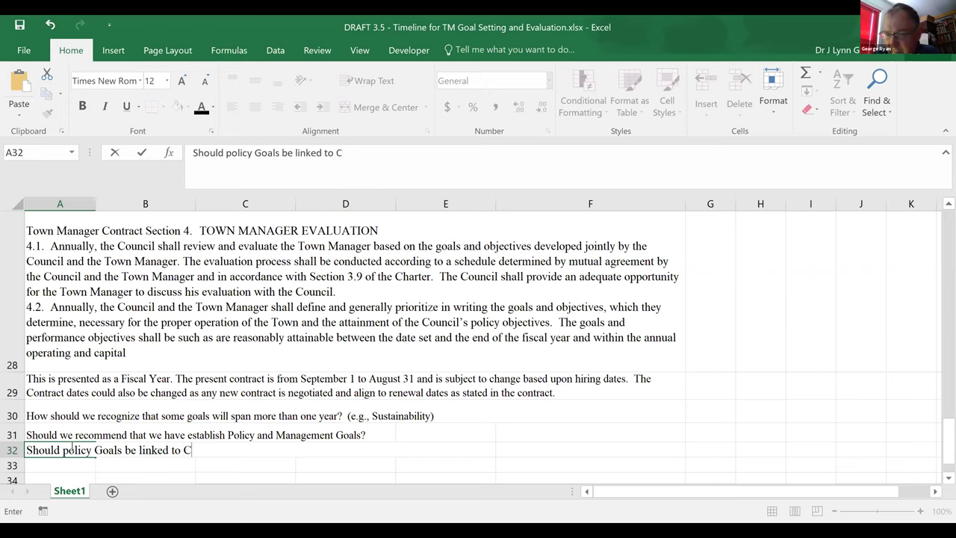
pyautogui.write('ouncil actions?')
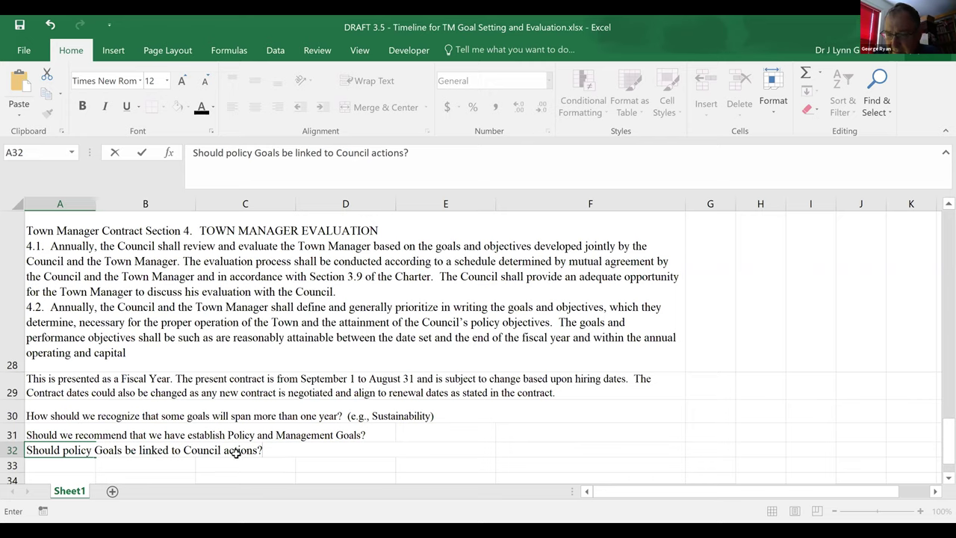
pyautogui.moveTo(292, 451); pyautogui.dragTo(79, 310)
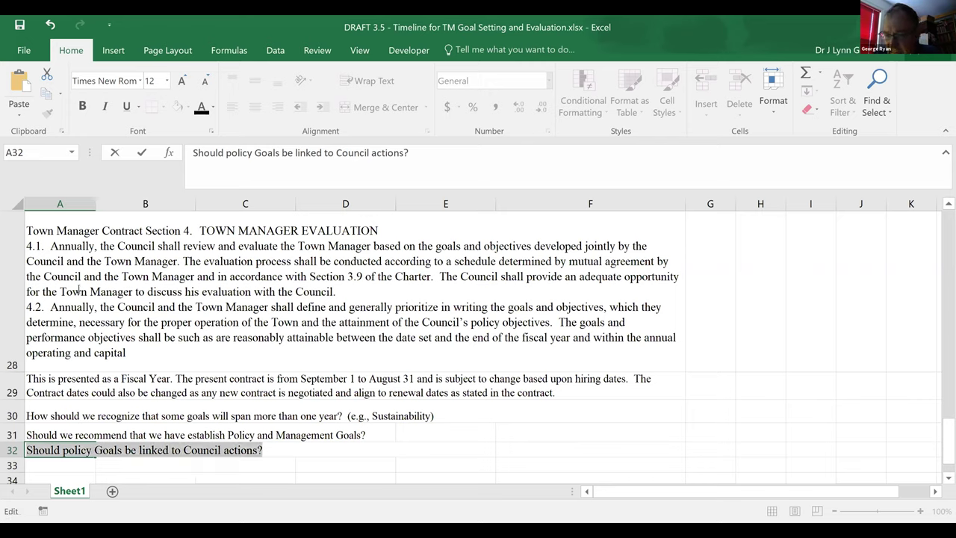
pyautogui.click(284, 461)
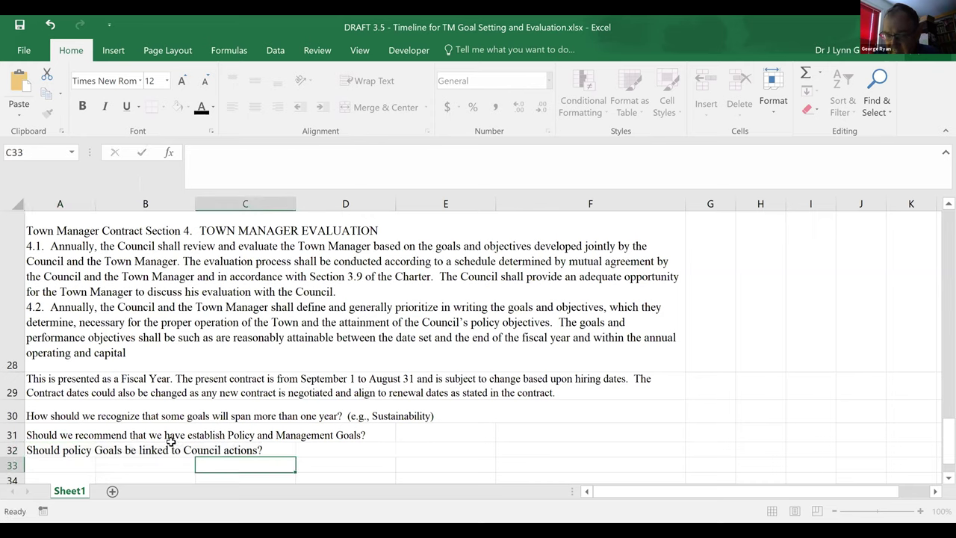
# - Set the font size of rows 28 through 32 to 11
pyautogui.moveTo(15, 451); pyautogui.dragTo(15, 271)
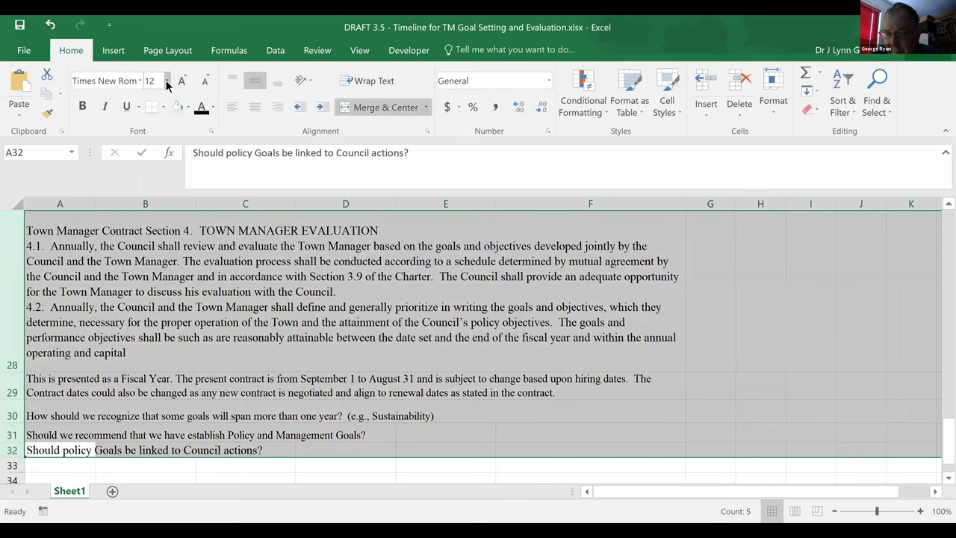
pyautogui.click(168, 82)
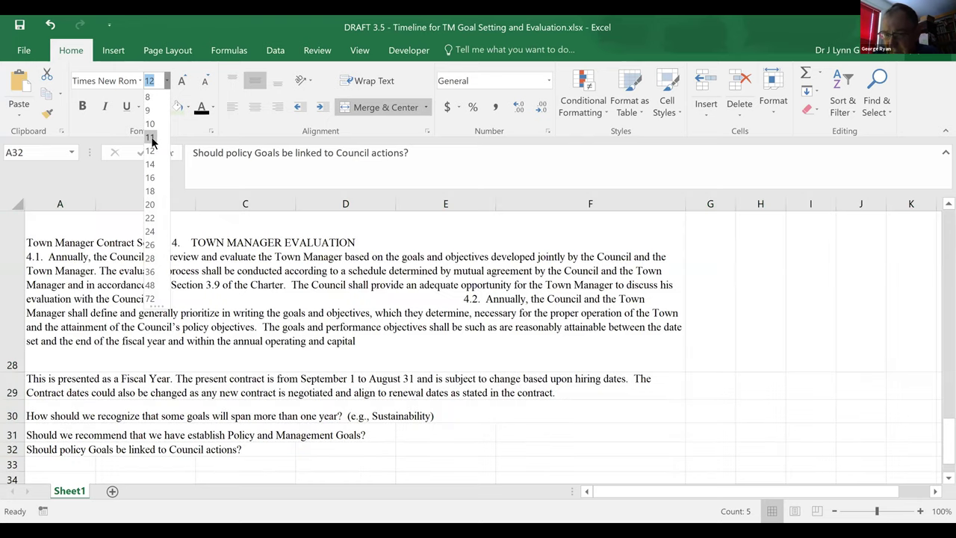
pyautogui.click(151, 139)
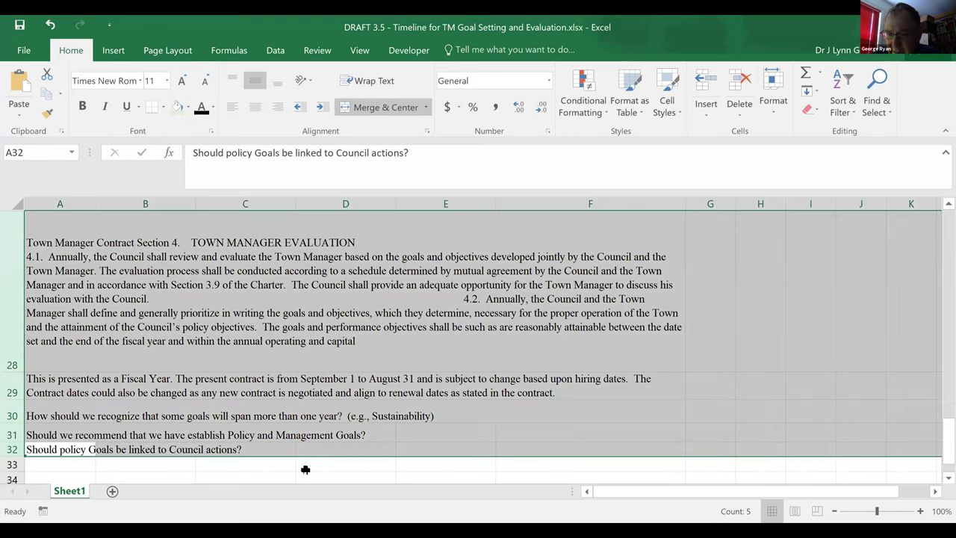
pyautogui.click(306, 469)
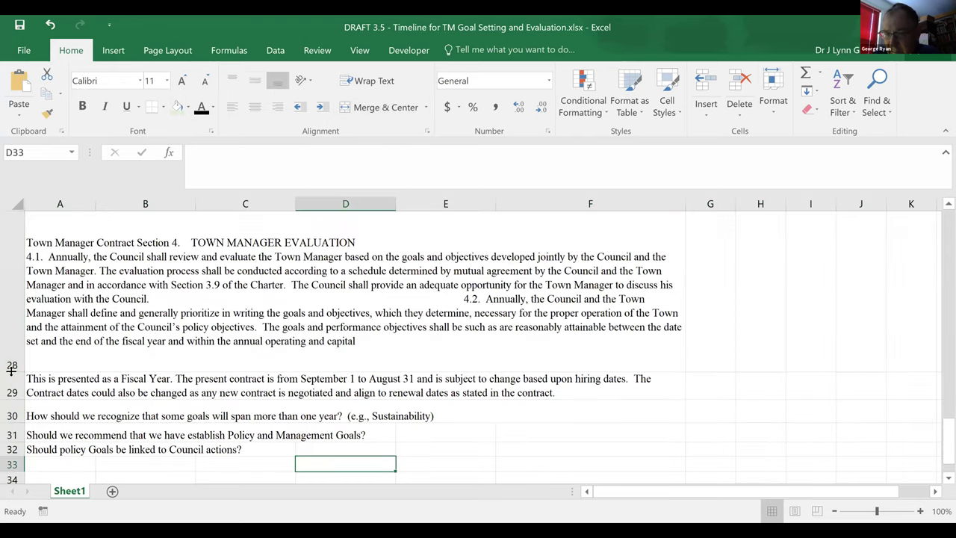
# - Shrink row 28 to remove the extra space around the contract text and make row 32 slightly taller
pyautogui.moveTo(12, 369); pyautogui.dragTo(14, 337)
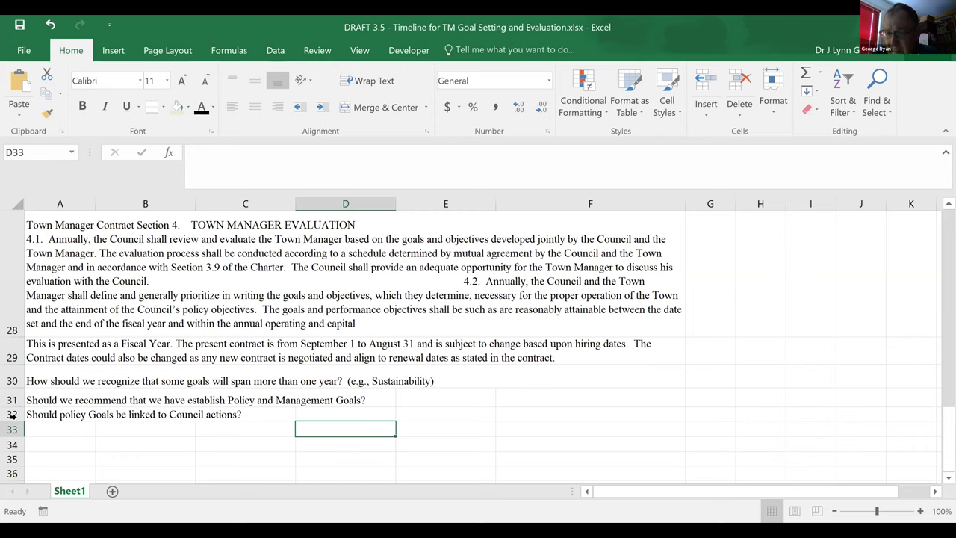
pyautogui.moveTo(14, 417); pyautogui.dragTo(14, 424)
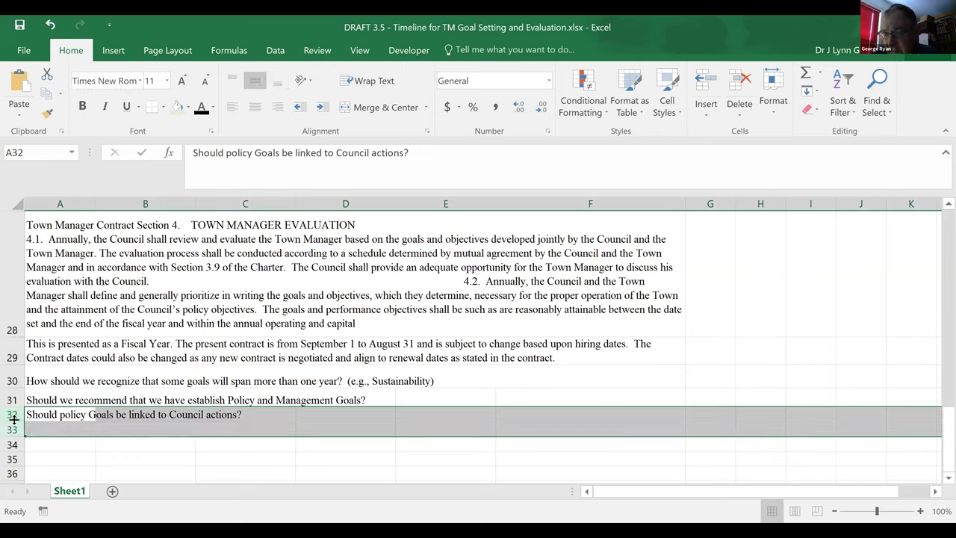
pyautogui.click(56, 460)
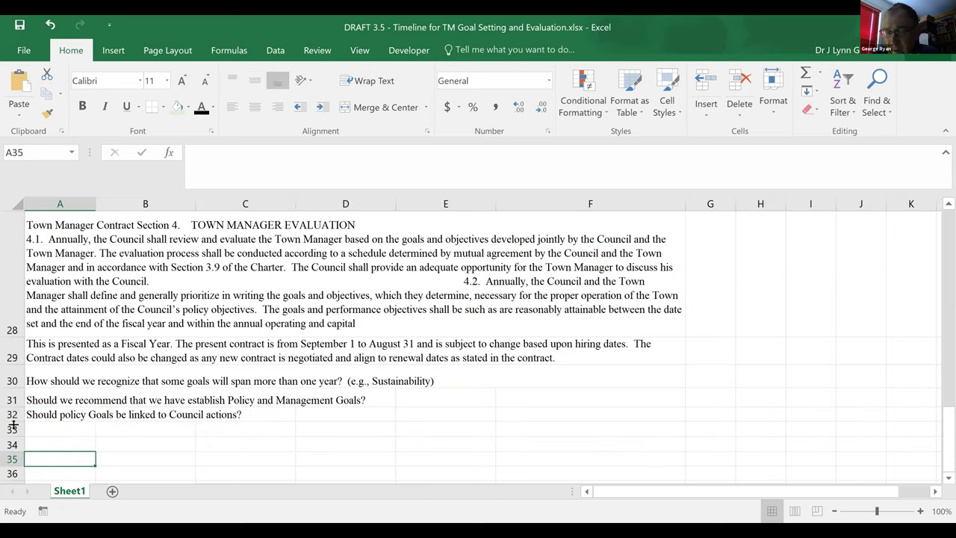
pyautogui.moveTo(14, 421); pyautogui.dragTo(14, 425)
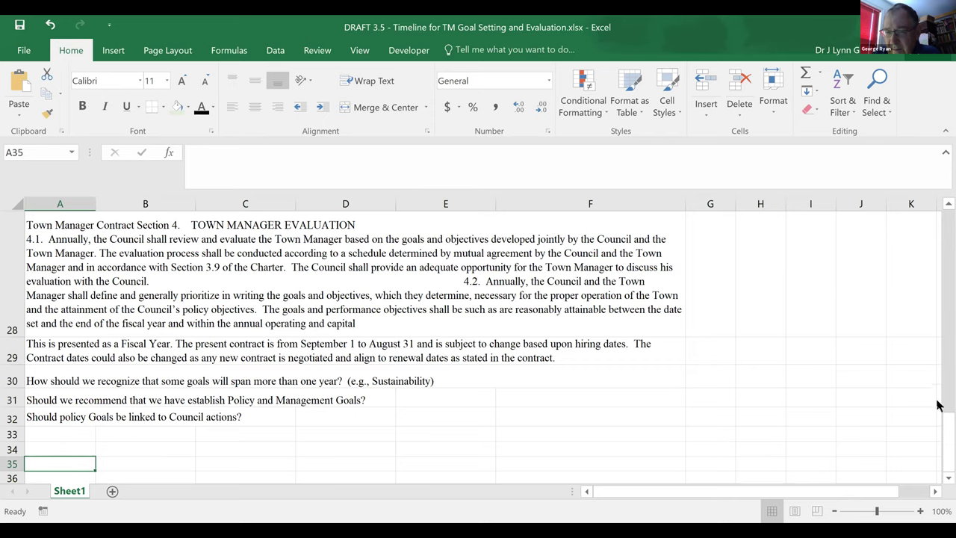
pyautogui.click(945, 204)
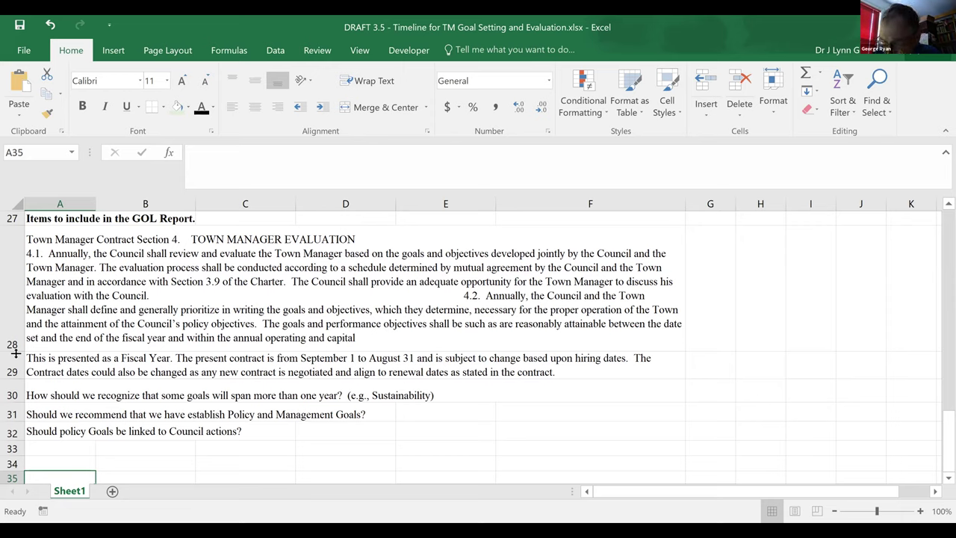
pyautogui.click(369, 290)
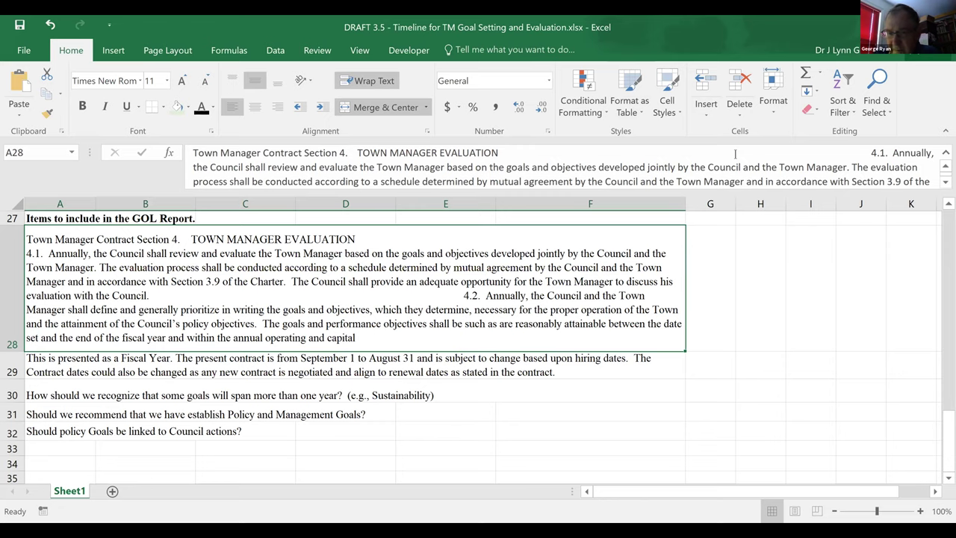
pyautogui.click(940, 182)
pyautogui.click(940, 181)
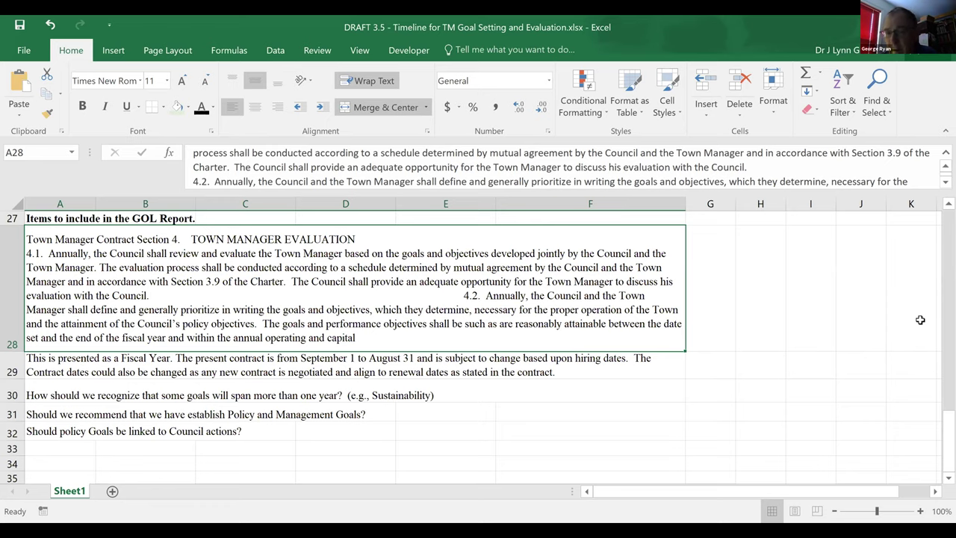
pyautogui.click(457, 293)
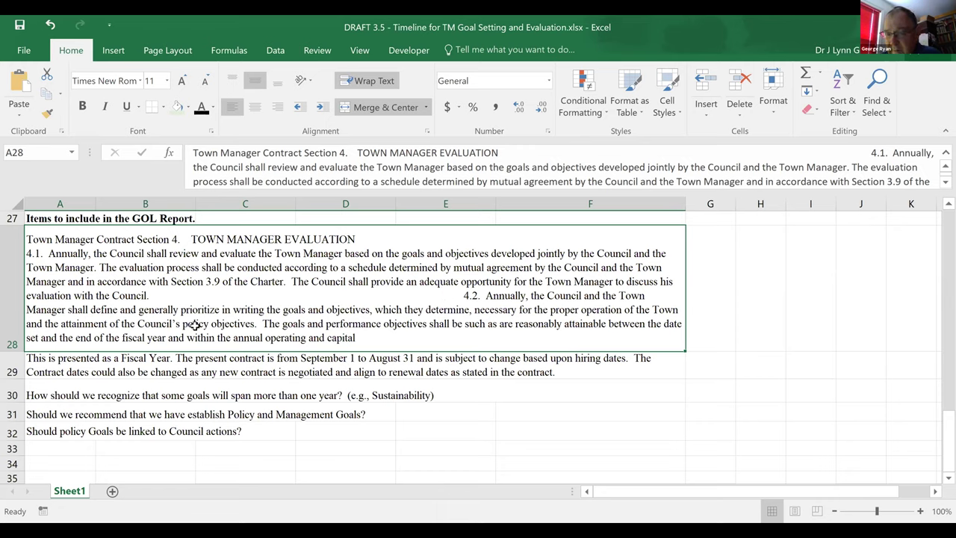
pyautogui.click(781, 310)
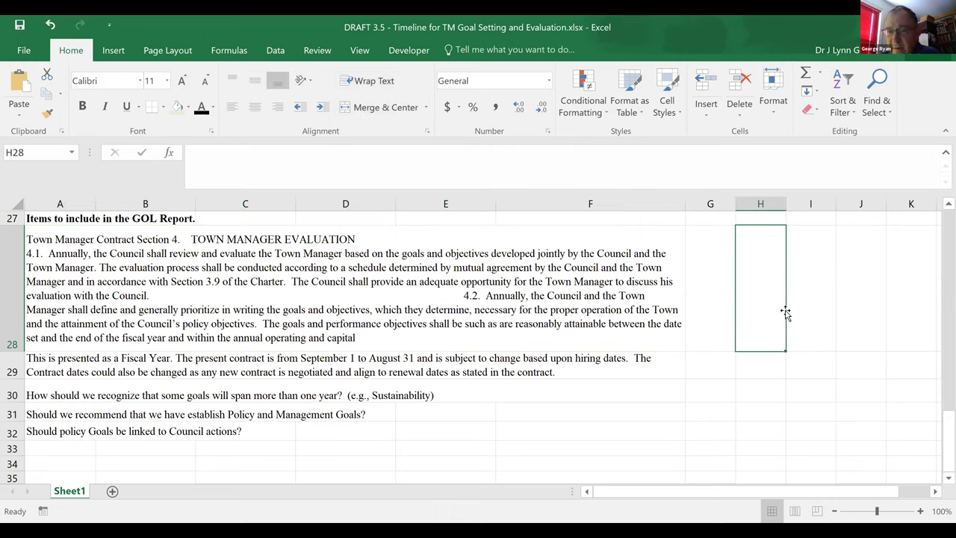
# - Insert spaces before "4.2." in the contract text of cell A28 to push section 4.2 toward the end of its line
pyautogui.click(458, 297)
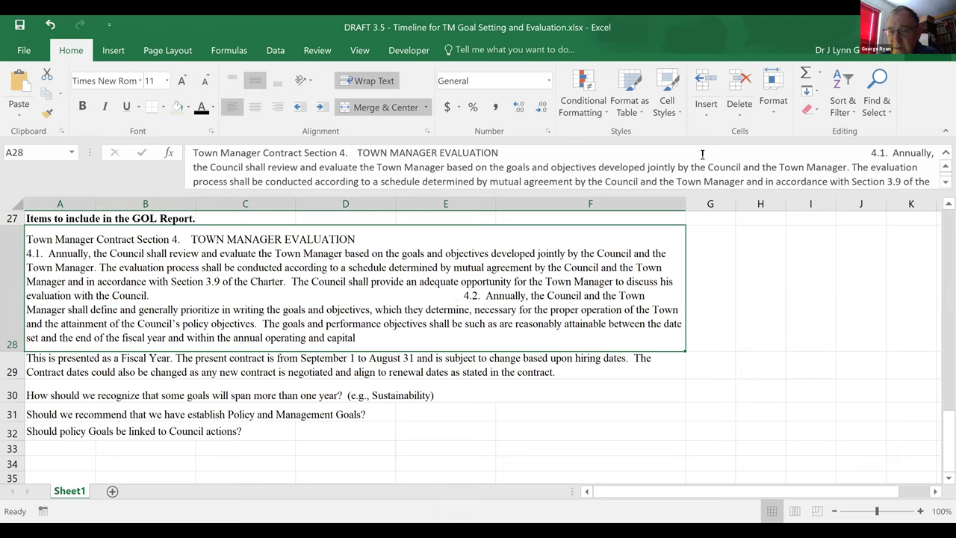
pyautogui.click(939, 181)
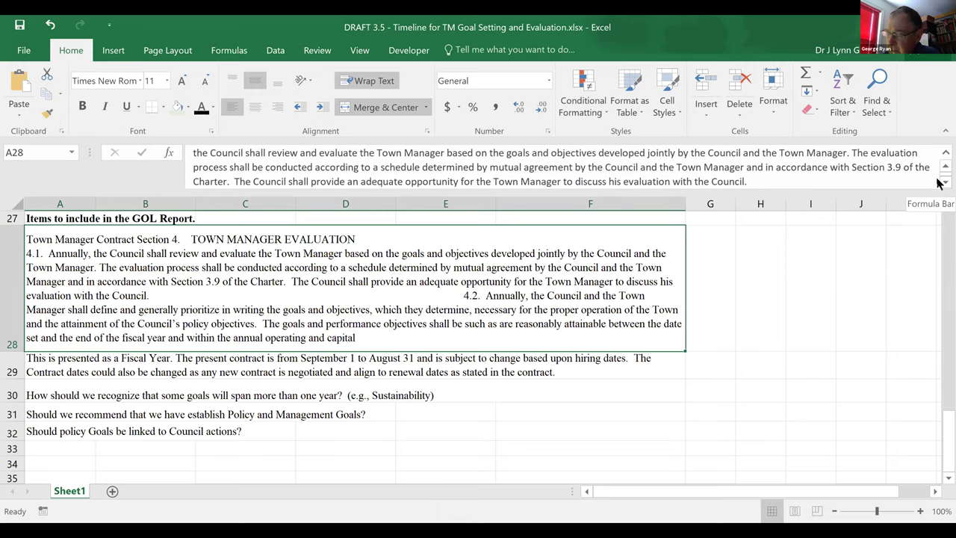
pyautogui.click(939, 181)
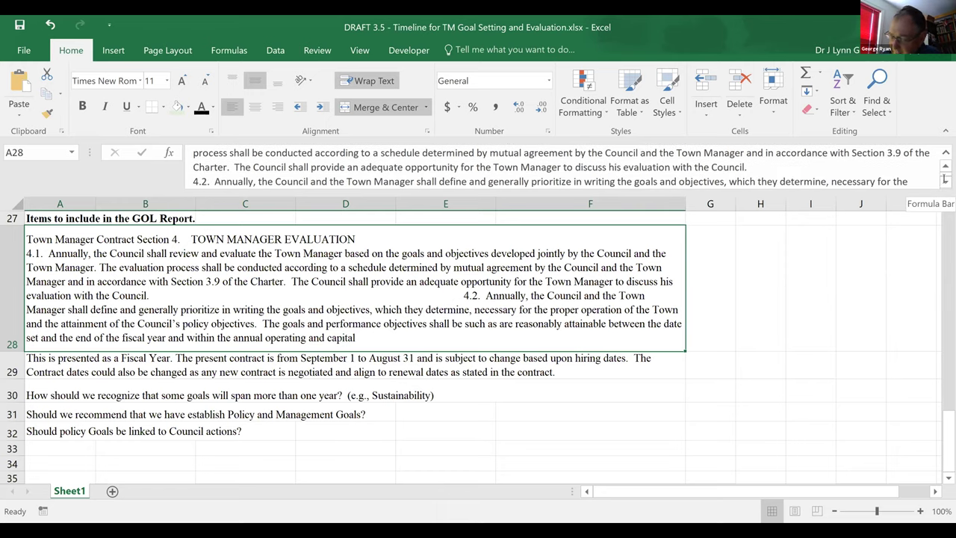
pyautogui.click(191, 182)
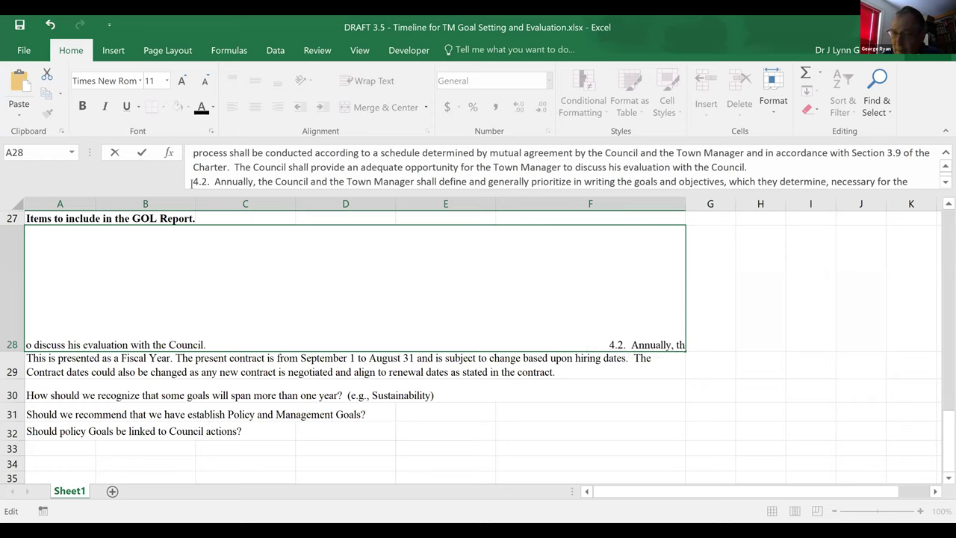
pyautogui.press('Return')
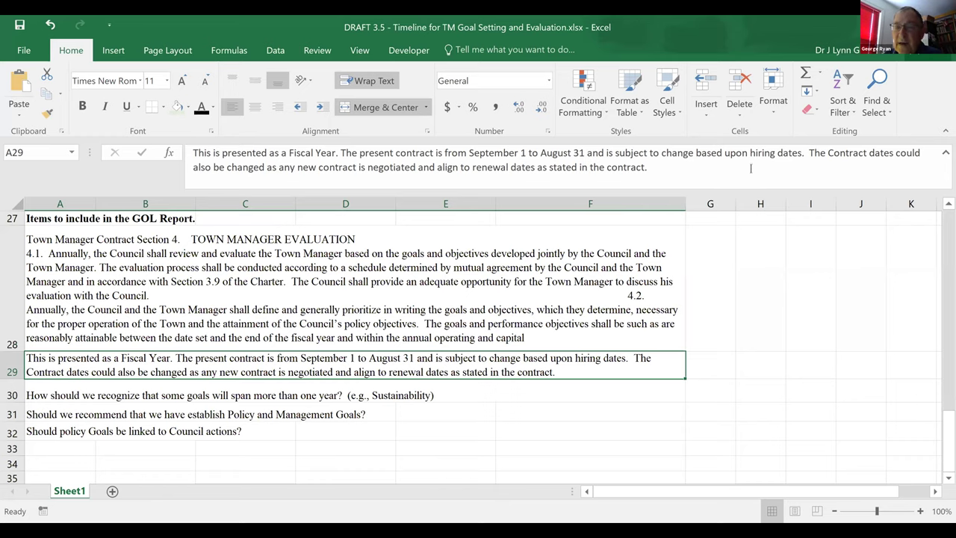
# - Add more spaces before "4.2." in cell A28 so that section 4.2 starts on its own line
pyautogui.click(562, 288)
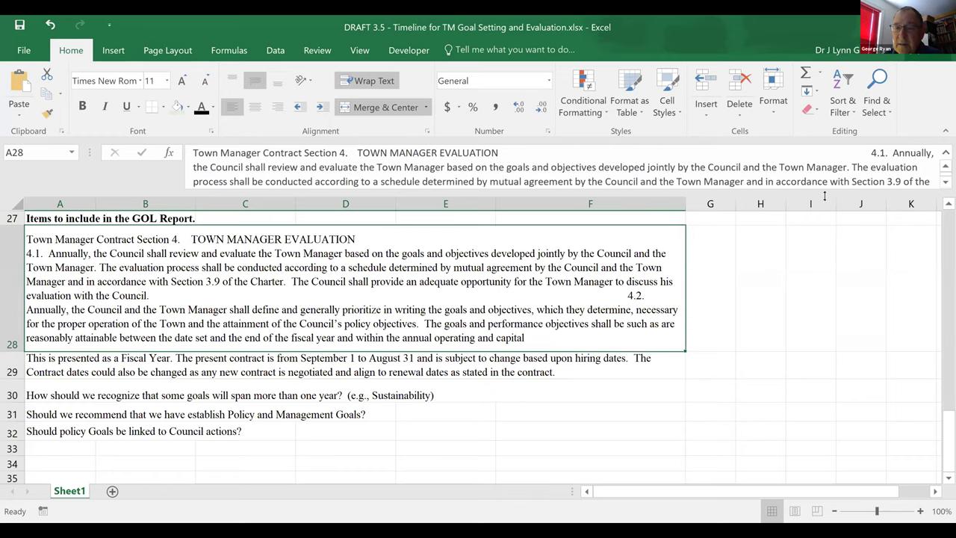
pyautogui.click(944, 182)
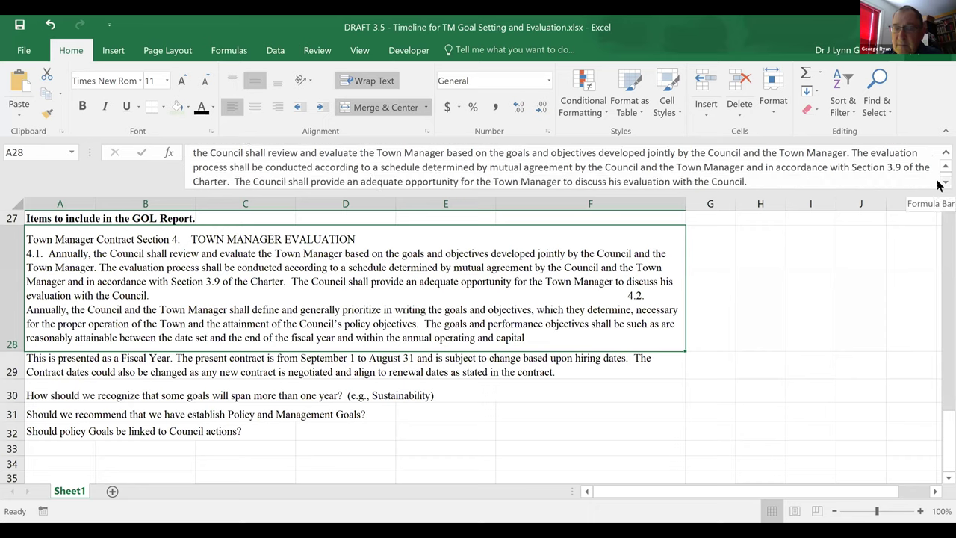
pyautogui.click(944, 183)
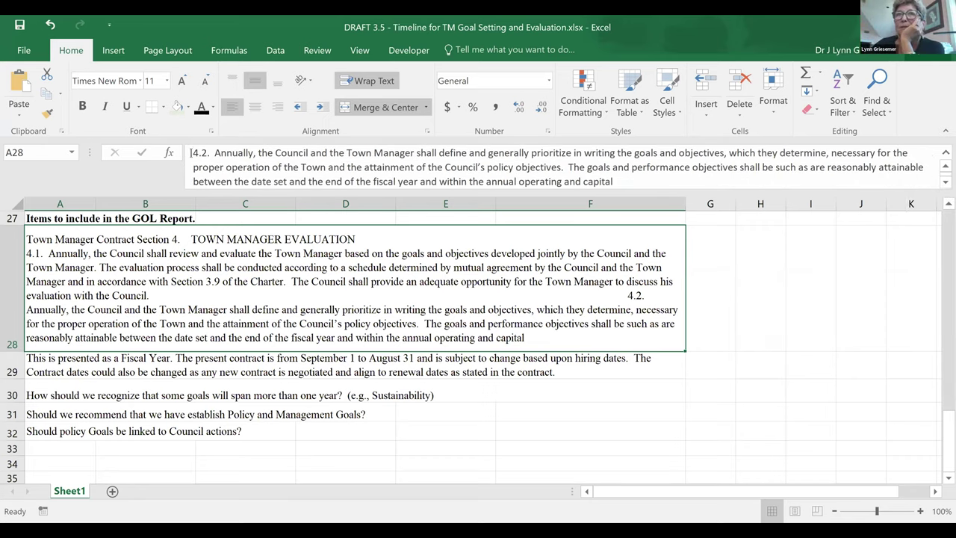
pyautogui.click(191, 153)
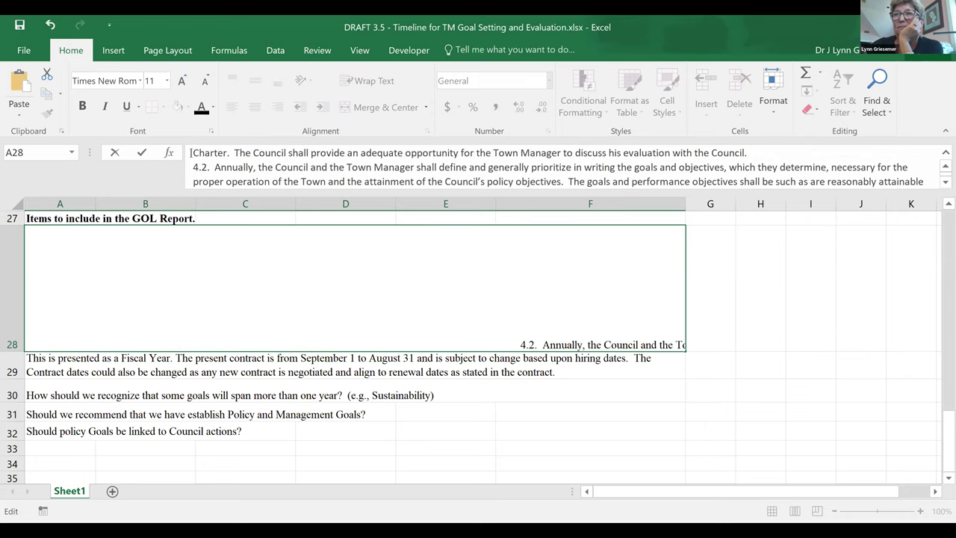
pyautogui.press('Return')
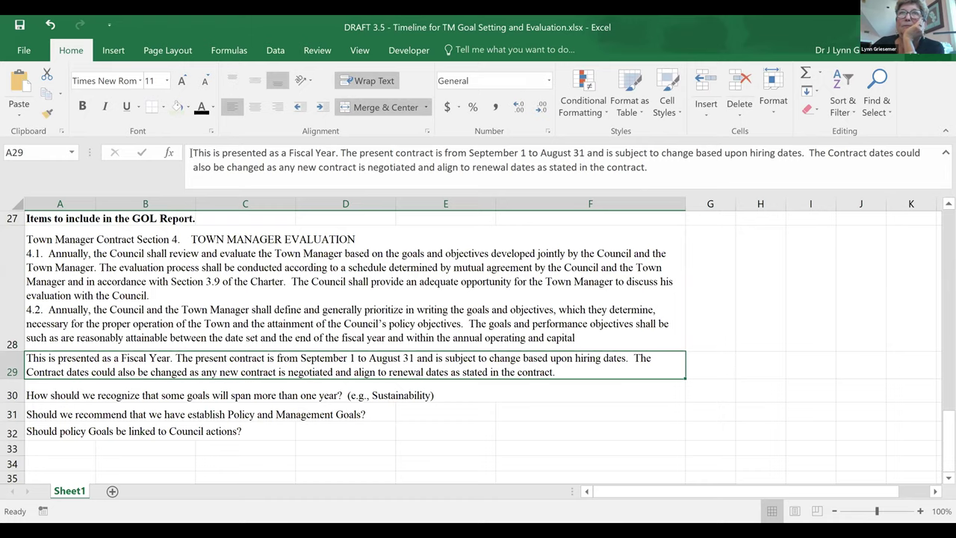
# - Save the workbook as "DRAFT 3.5 - Timeline for TM Goal Setting and Evaluation.xlsx" in the Process for Evaluating Town Manager folder, replacing the existing file
pyautogui.click(25, 54)
pyautogui.click(25, 177)
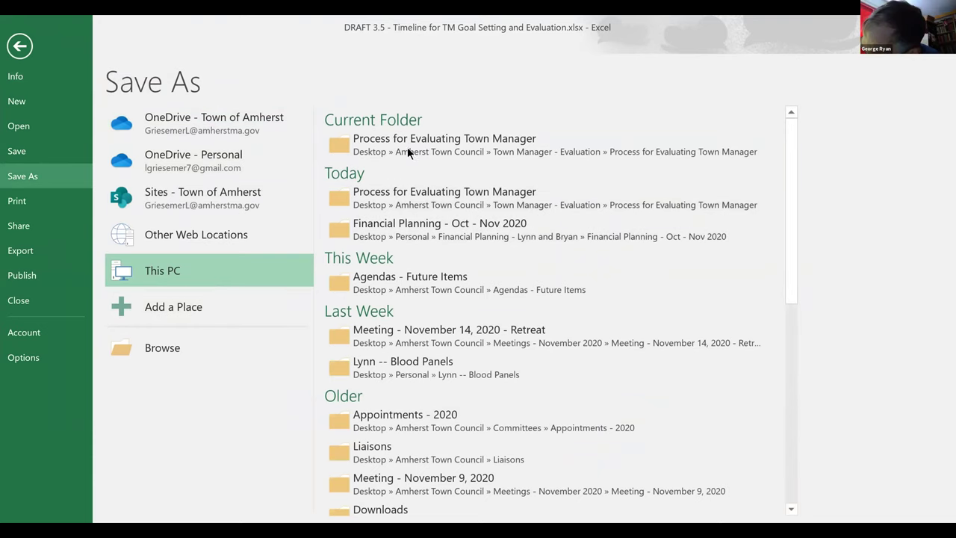
pyautogui.click(407, 152)
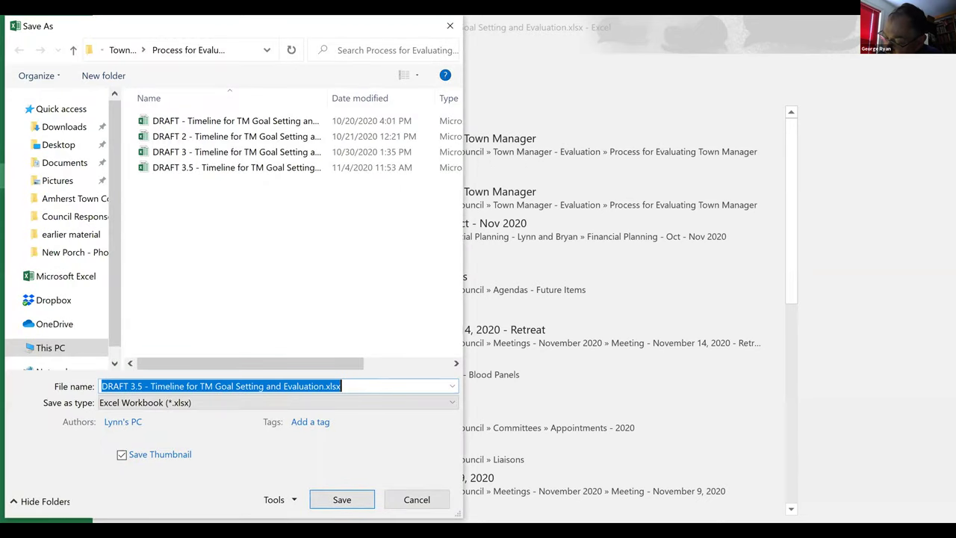
pyautogui.click(345, 500)
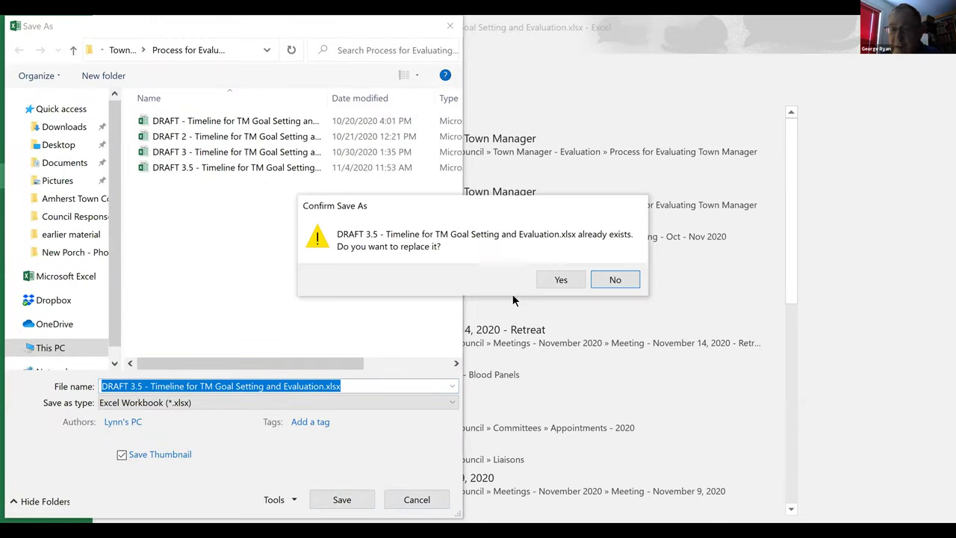
pyautogui.click(560, 280)
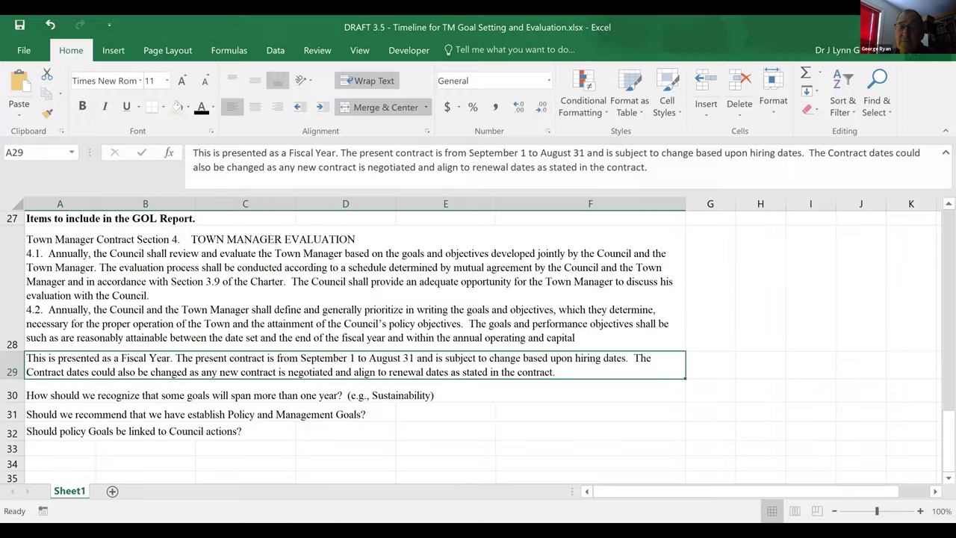